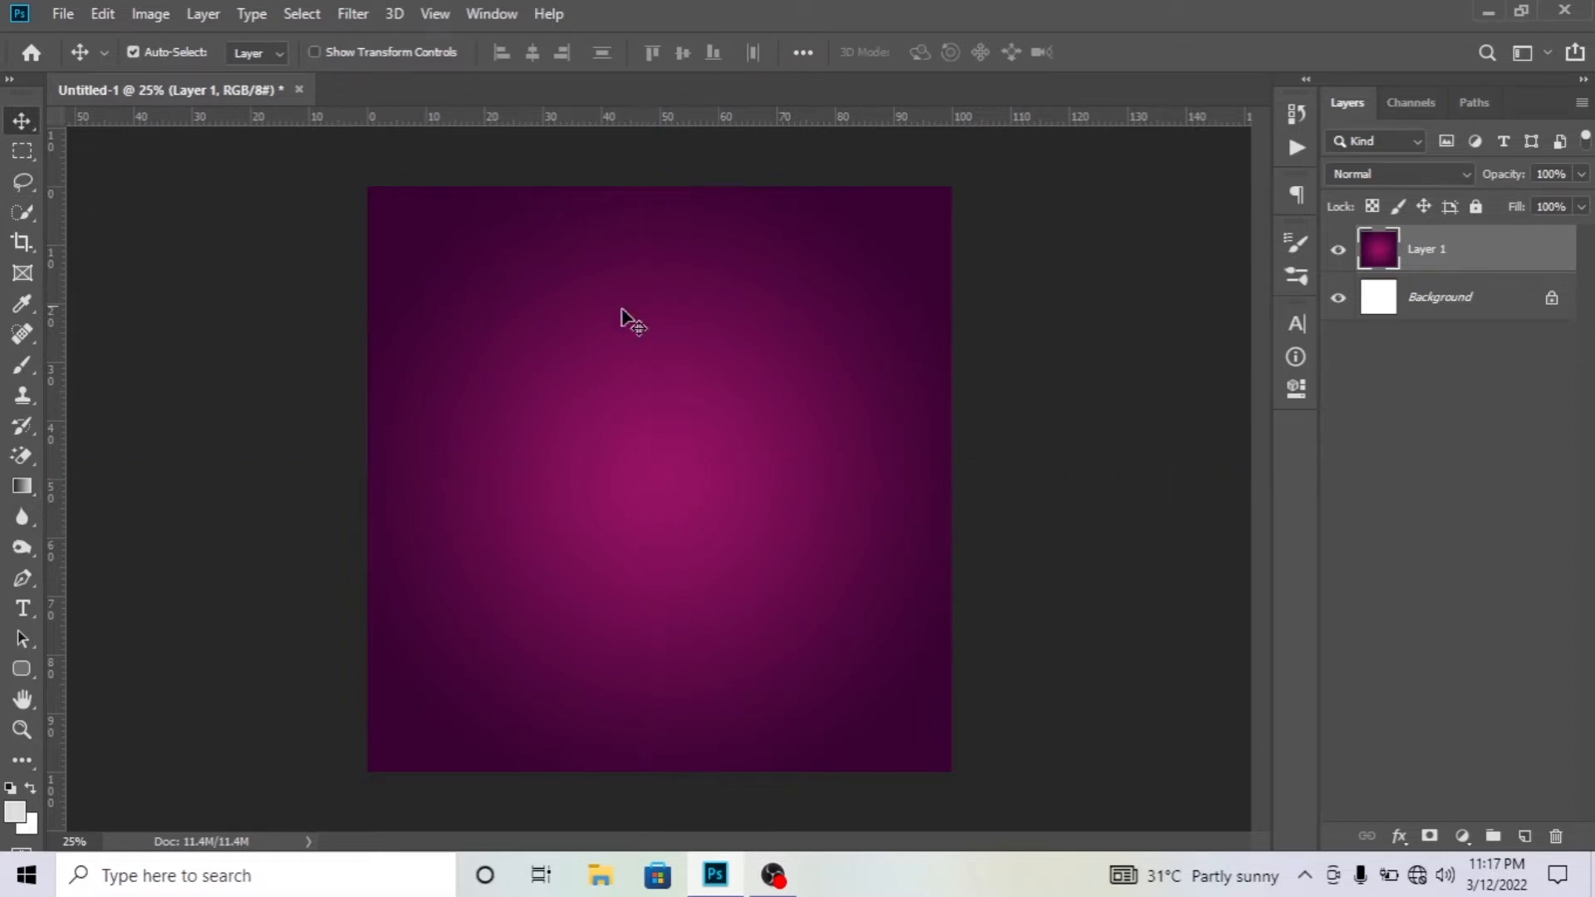
Place the pngwing.com biryani bowl image as an embedded object and scale it to about 450% at the canvas centre.
click(68, 13)
click(287, 457)
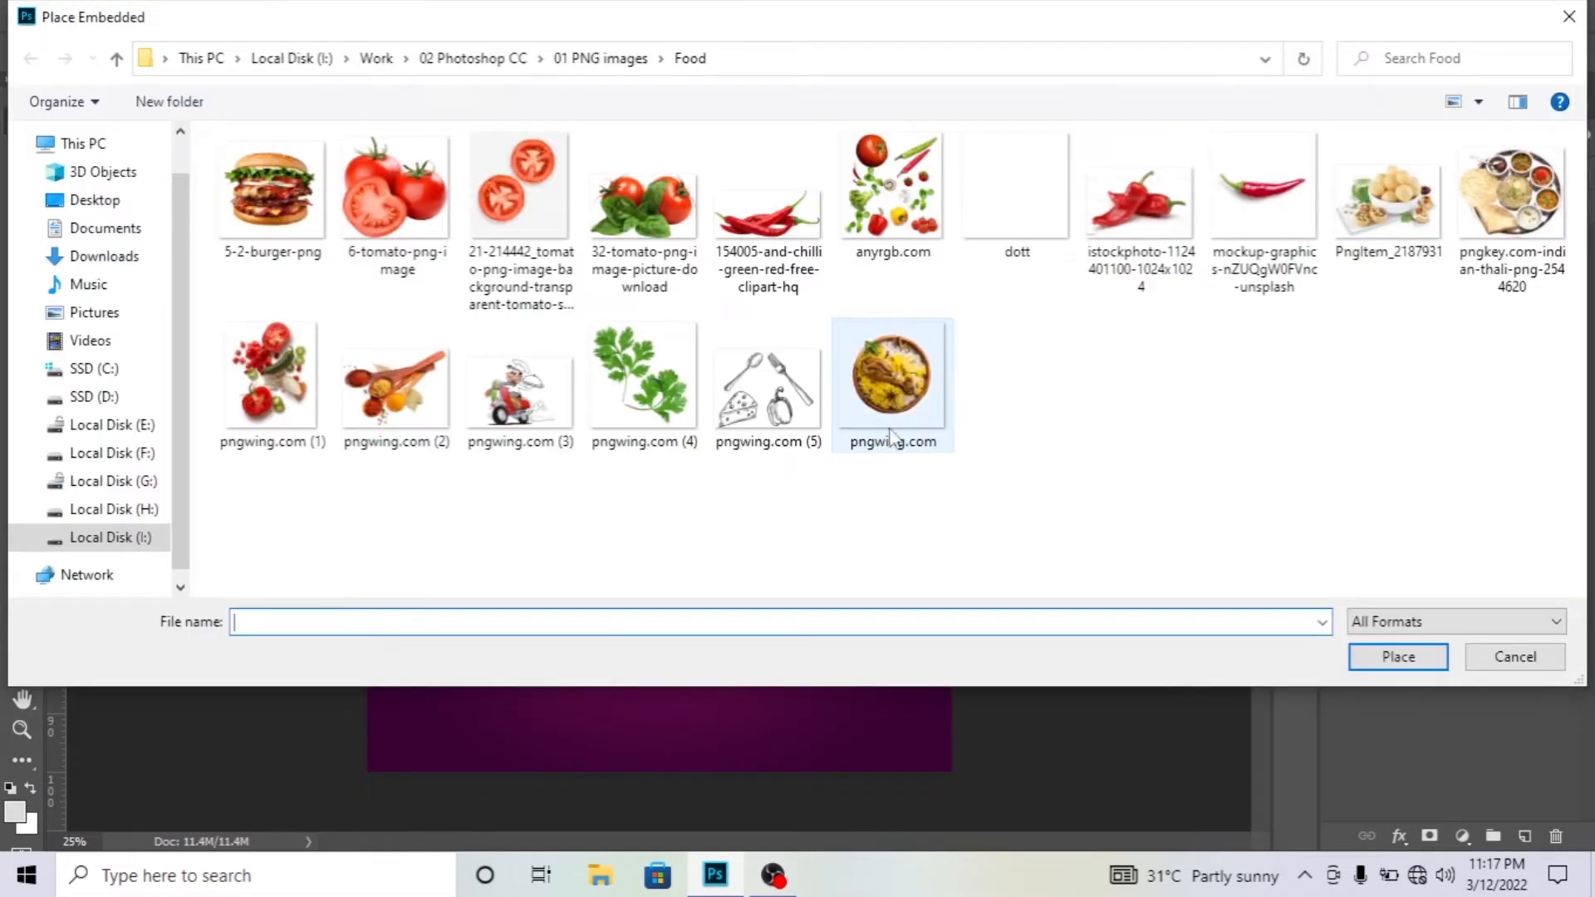
double_click(900, 402)
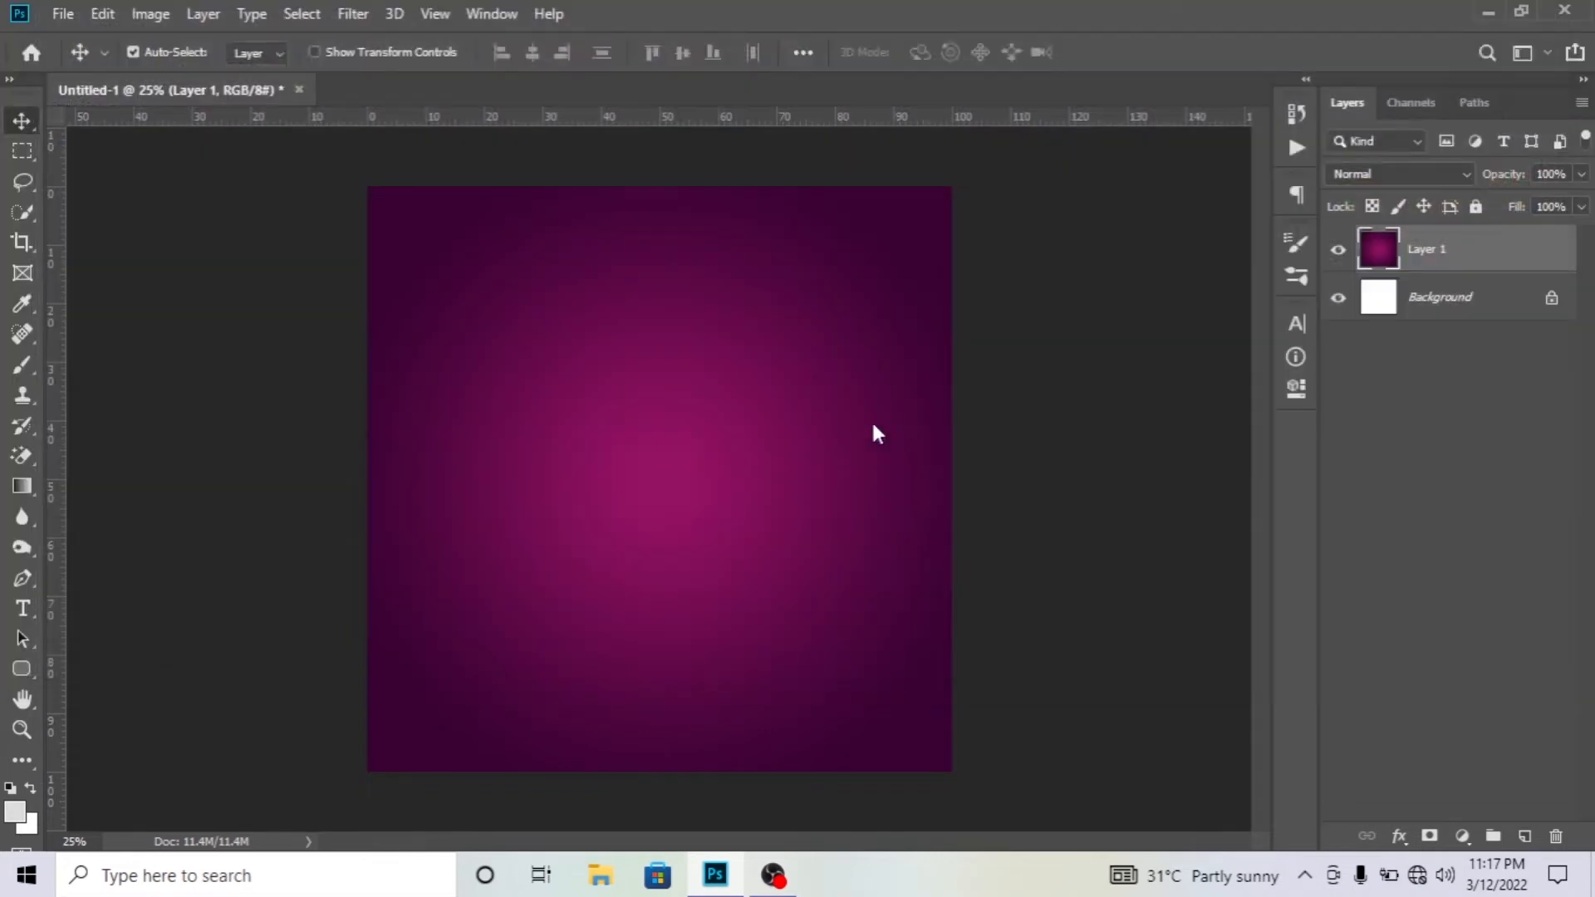
drag(692, 516, 847, 607)
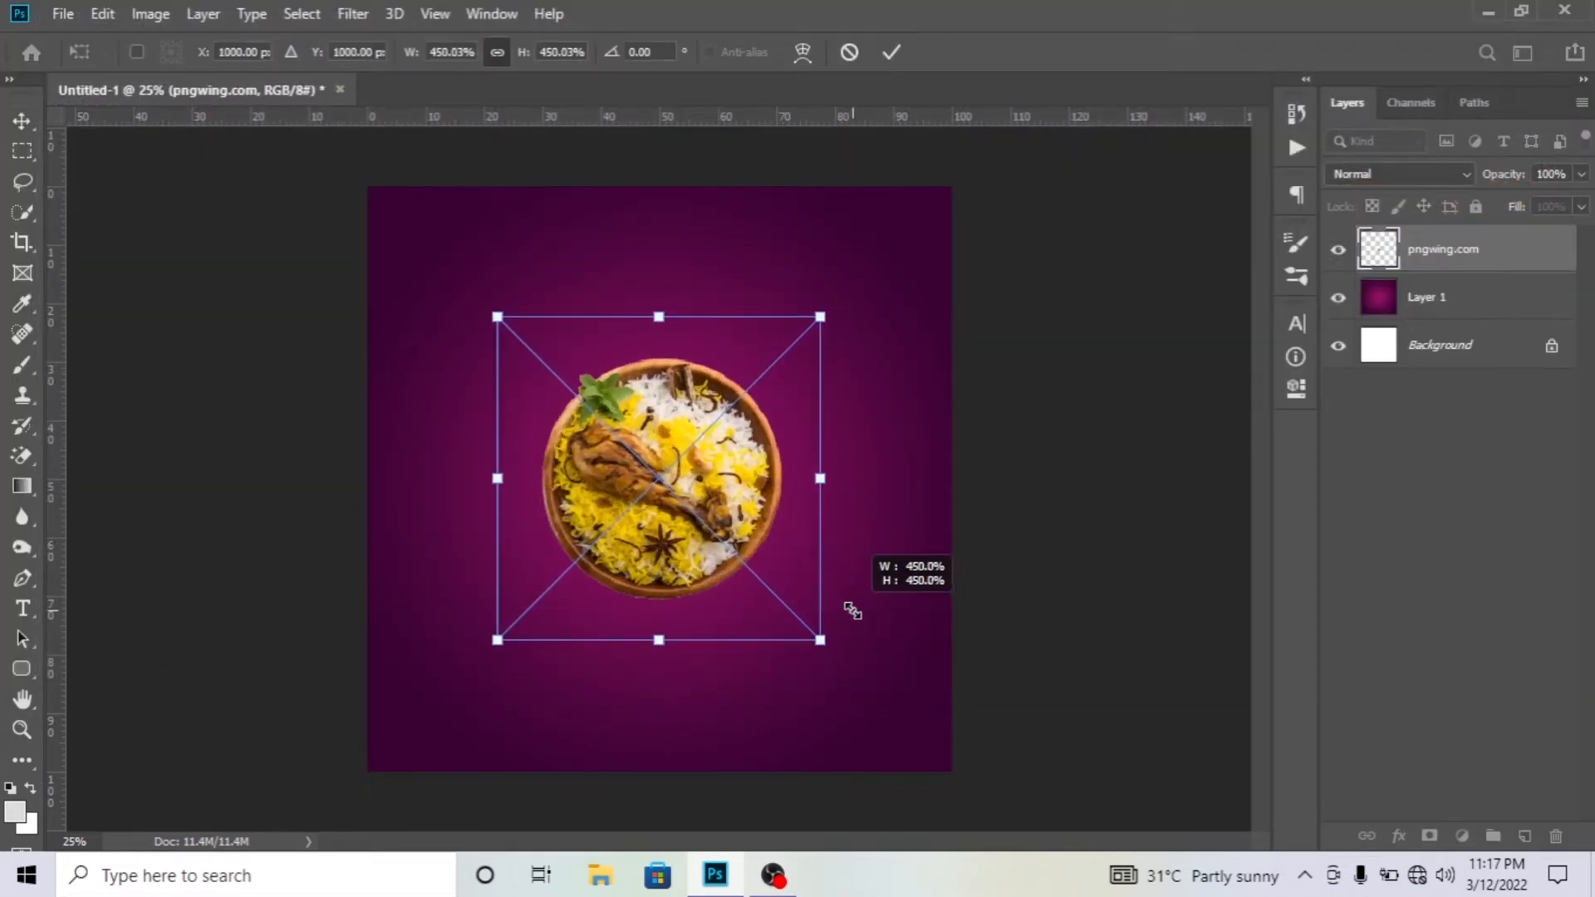
click(891, 52)
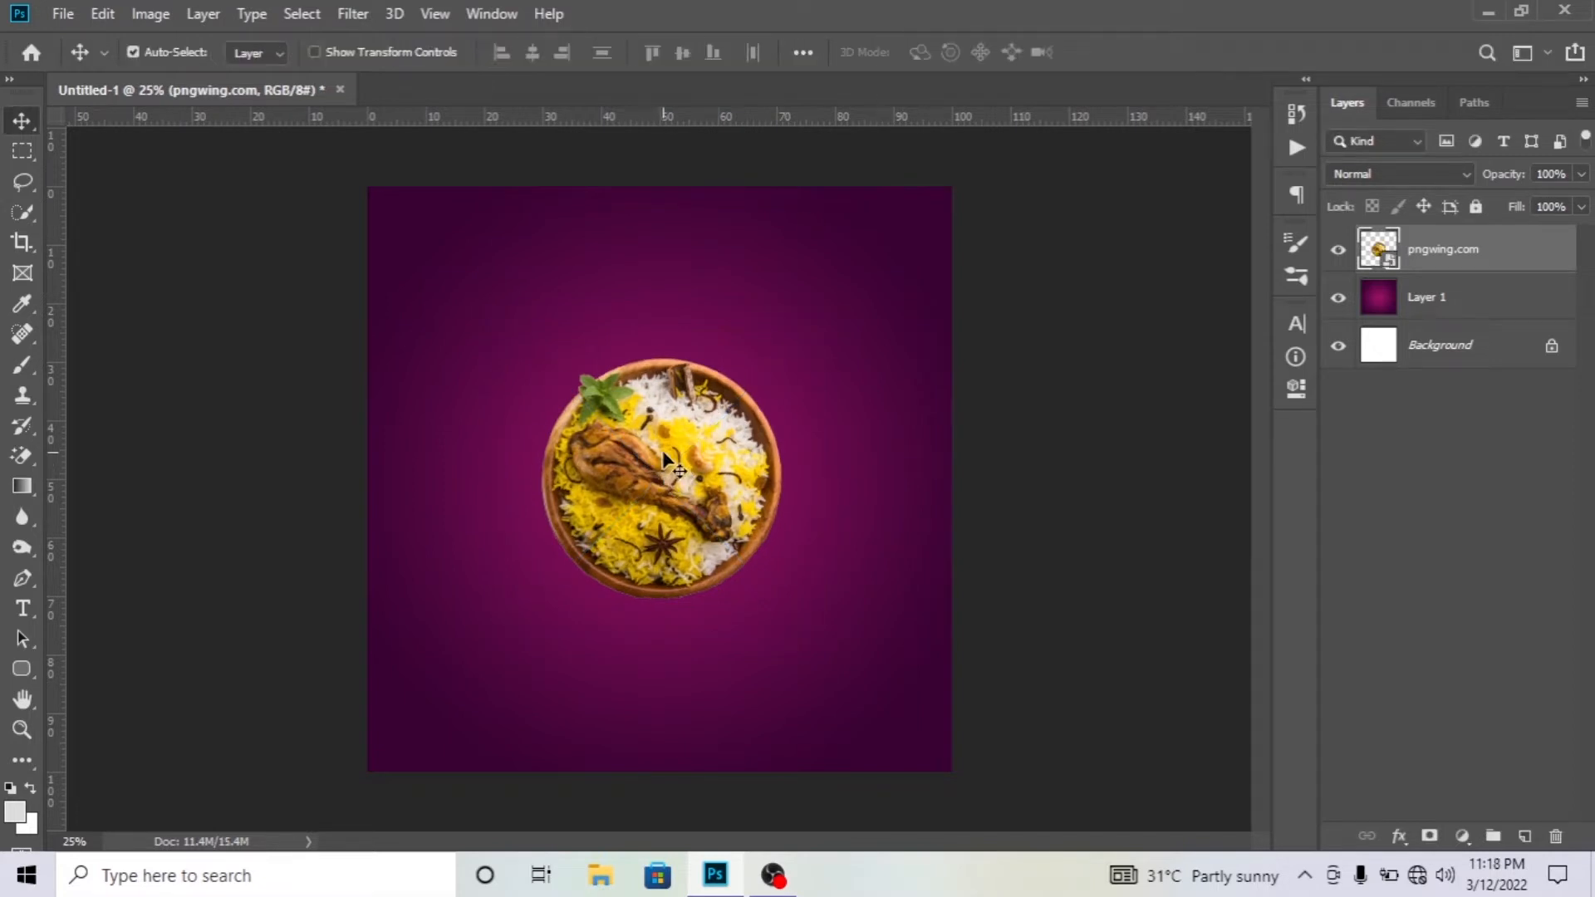
Enlarge the biryani bowl slightly with Free Transform and move it a little below the canvas centre.
key(ctrl+t)
mouse_move(826, 641)
mouse_down()
mouse_move(859, 656)
mouse_move(844, 648)
mouse_up()
drag(691, 459, 700, 493)
drag(840, 342, 847, 338)
key(Return)
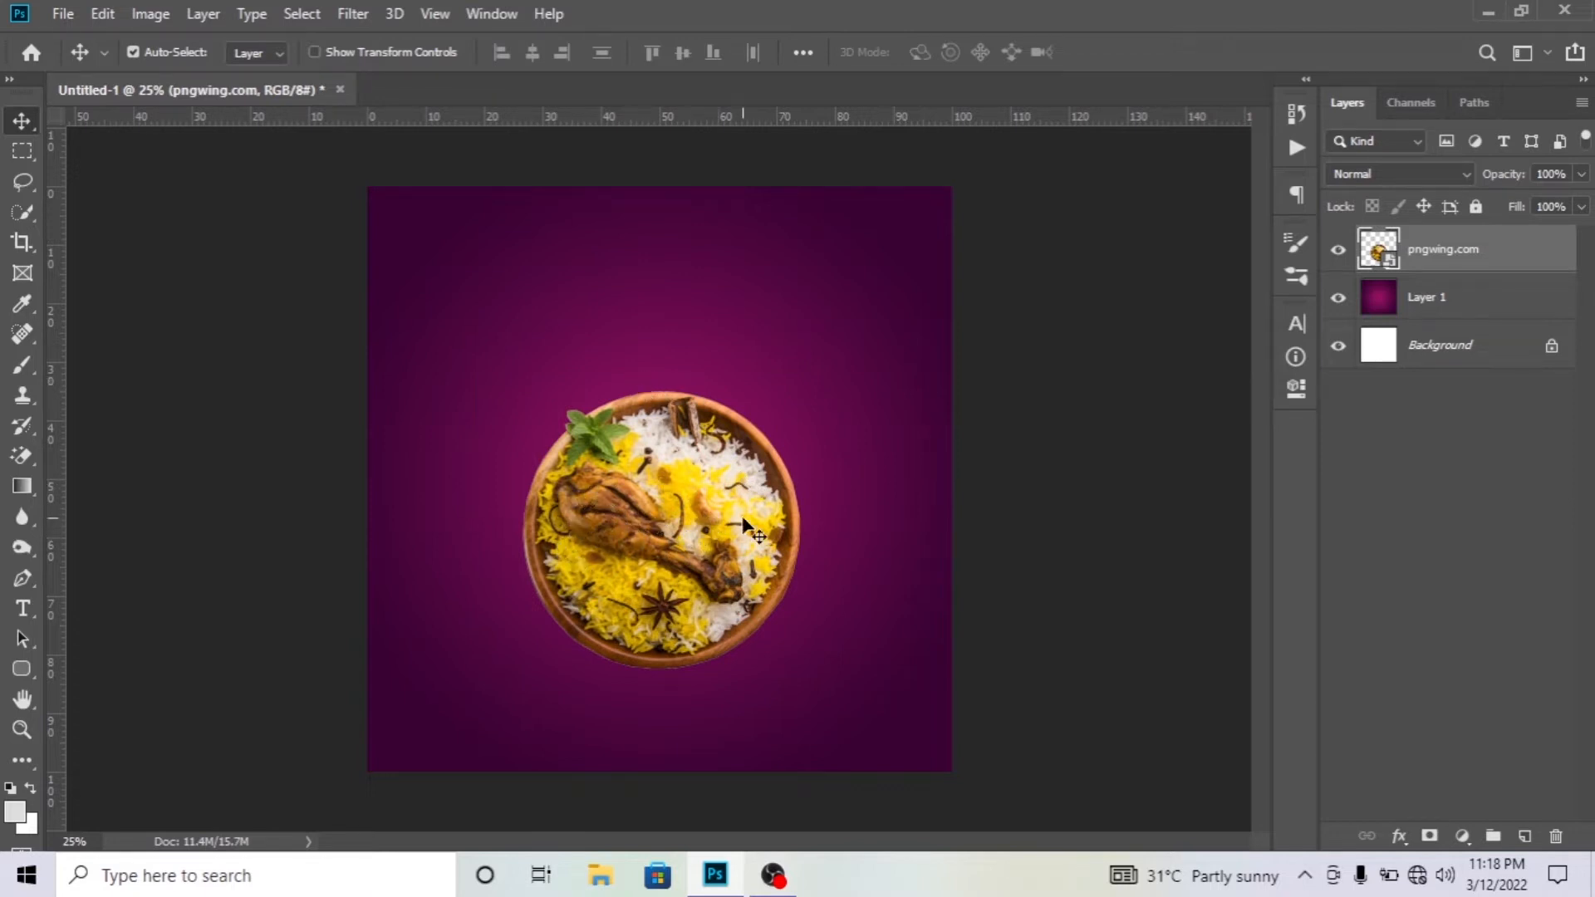
Add a drop shadow to the bowl layer with 71% opacity, 119° angle, 6 px distance, 0% spread and 65 px size.
scroll(744, 520, up, 3)
scroll(743, 520, down, 2)
scroll(743, 520, up, 1)
scroll(743, 519, down, 1)
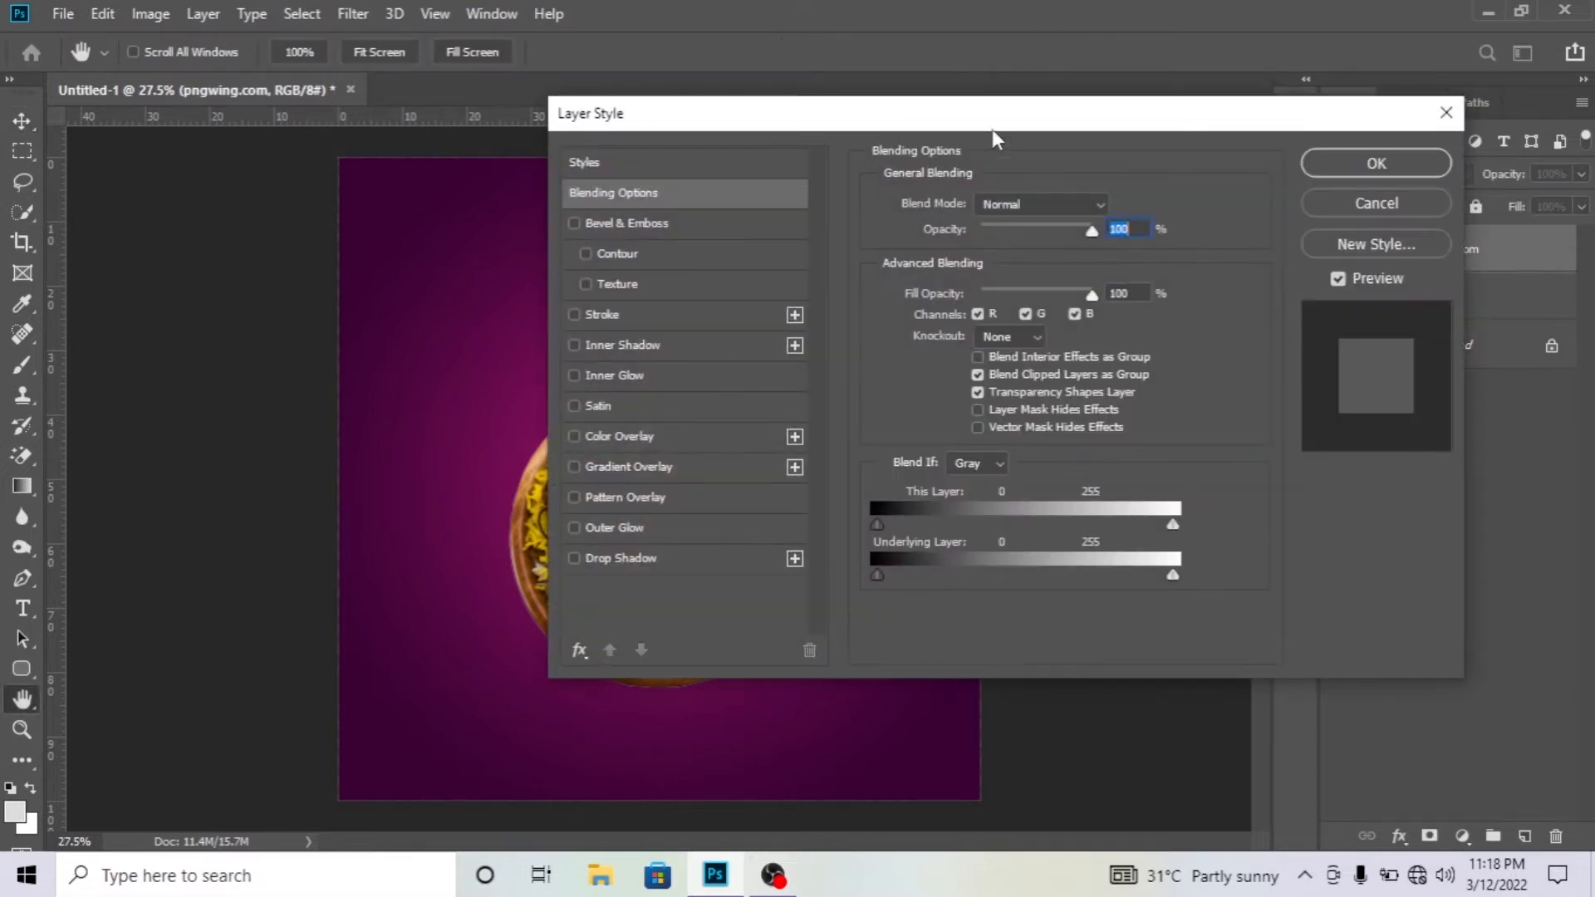
drag(997, 139, 1227, 141)
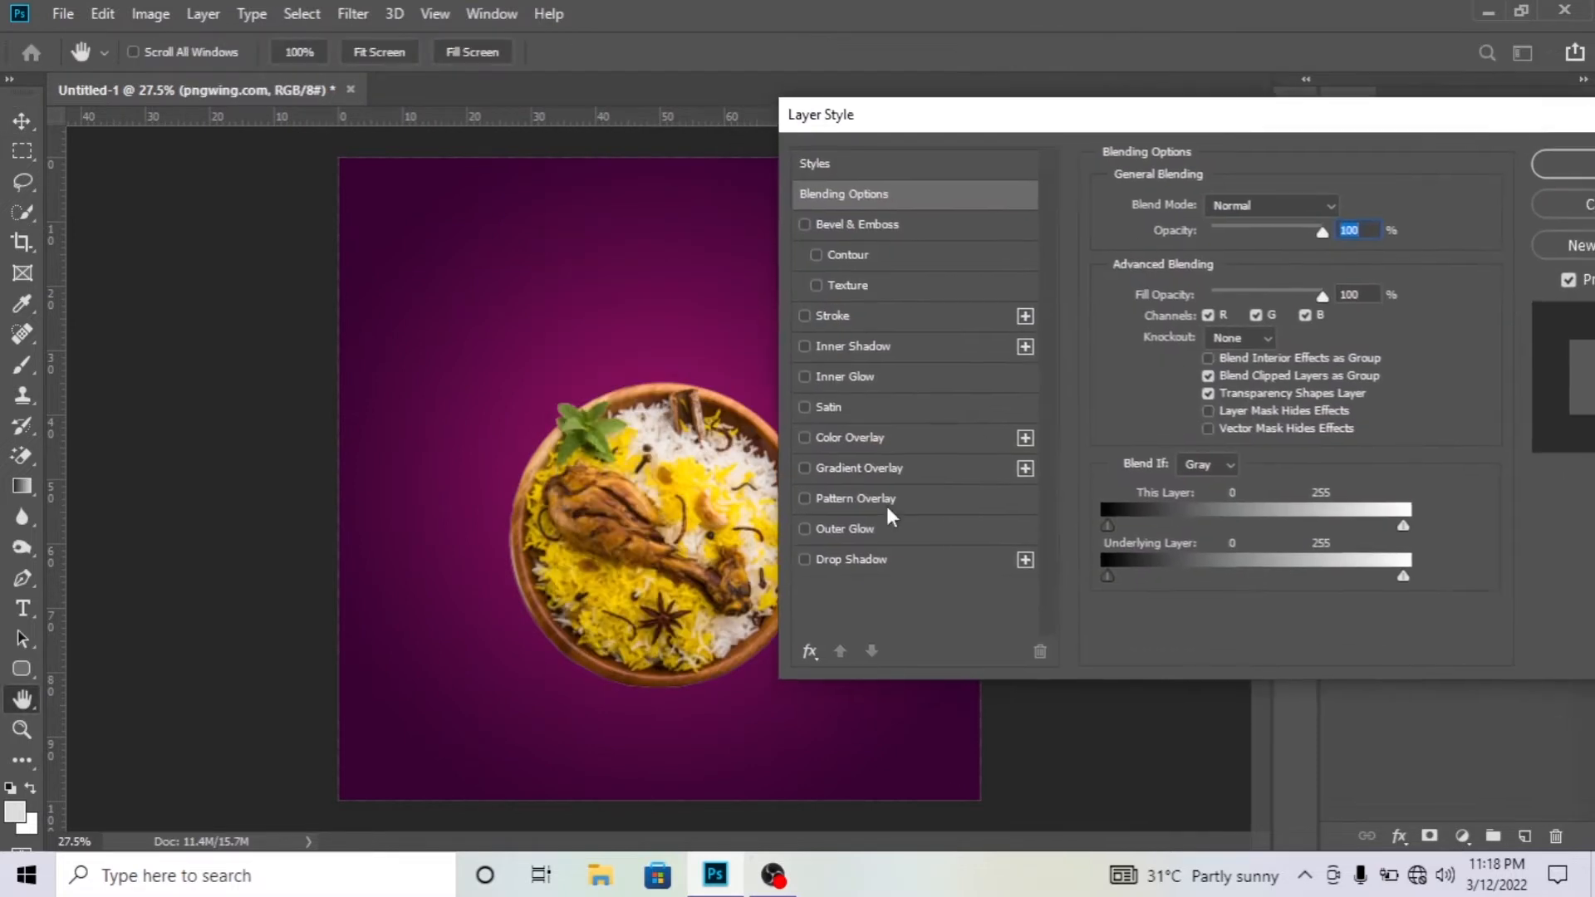
click(998, 555)
drag(1209, 309, 1196, 258)
drag(1209, 359, 1201, 308)
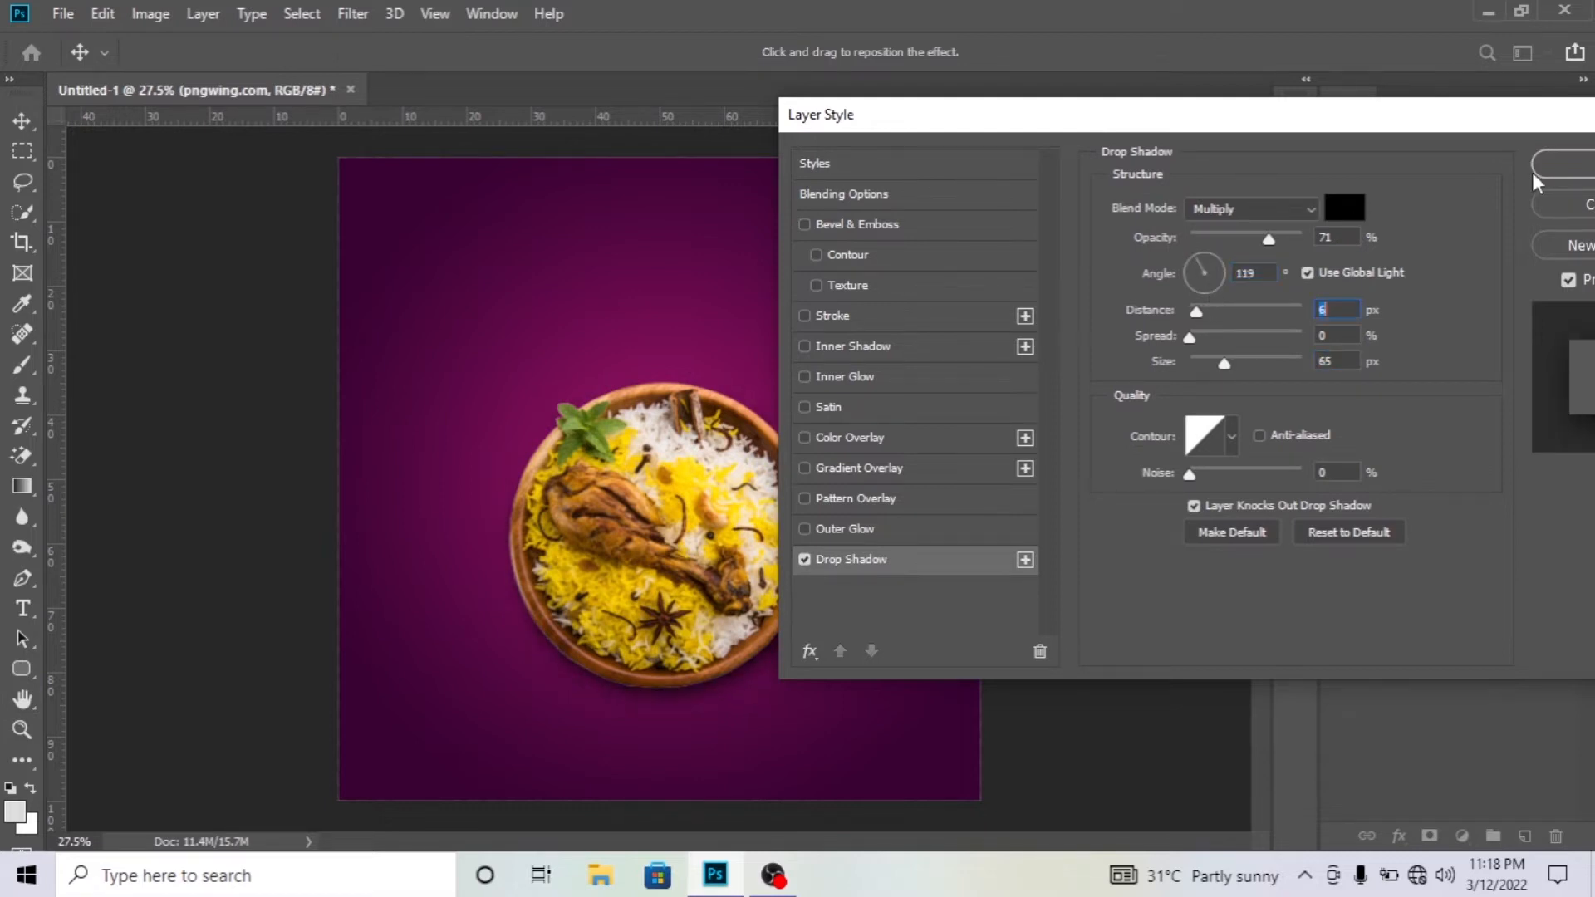
click(1534, 172)
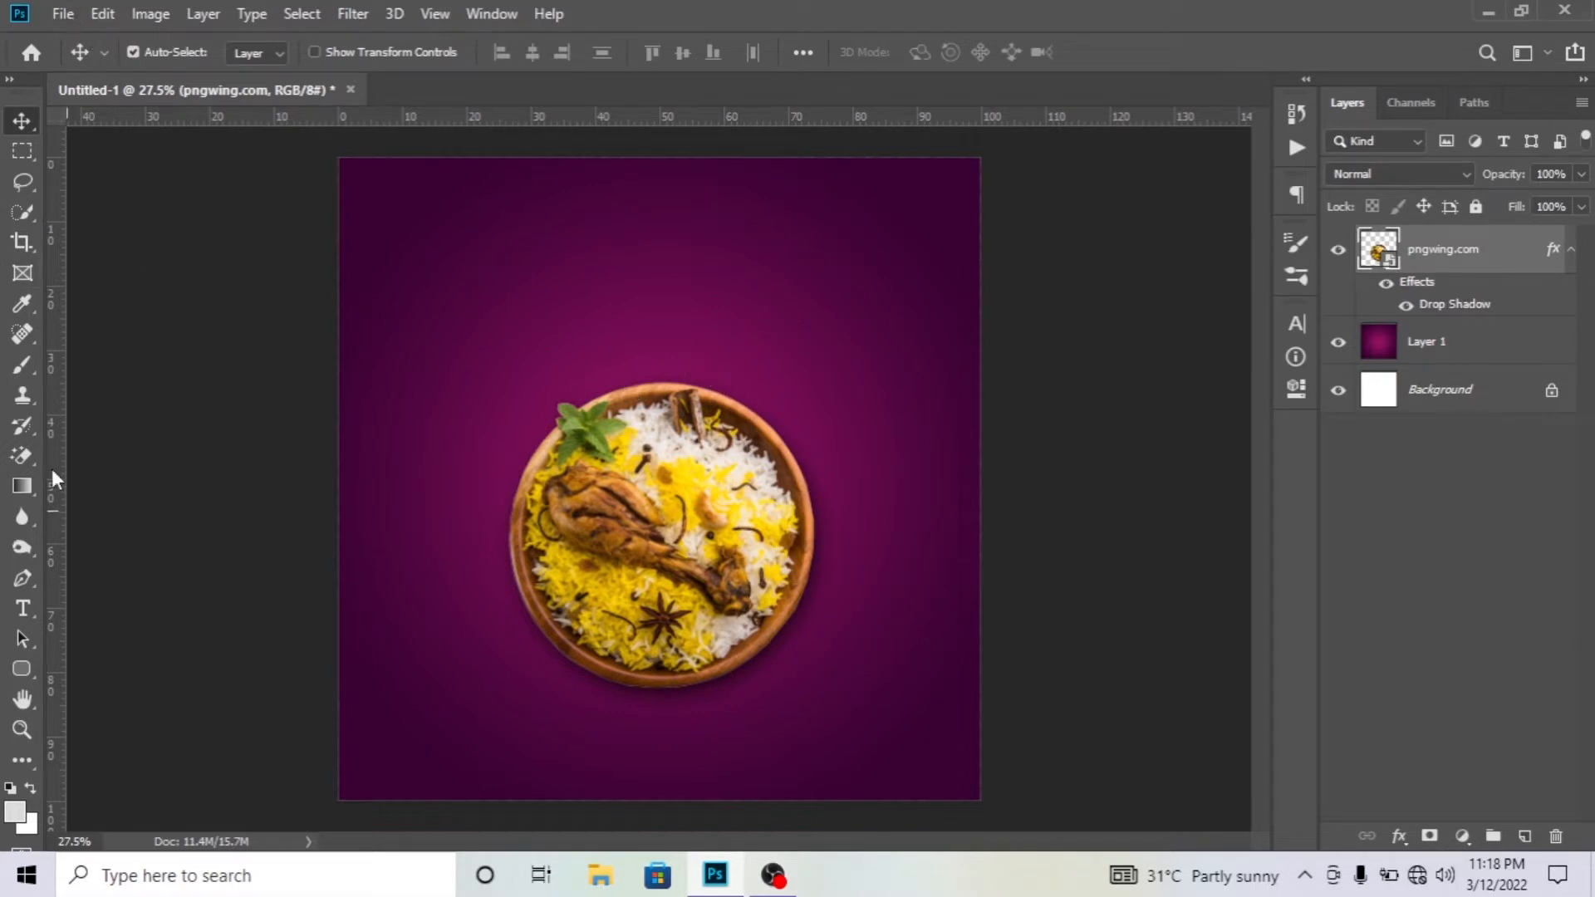
click(22, 609)
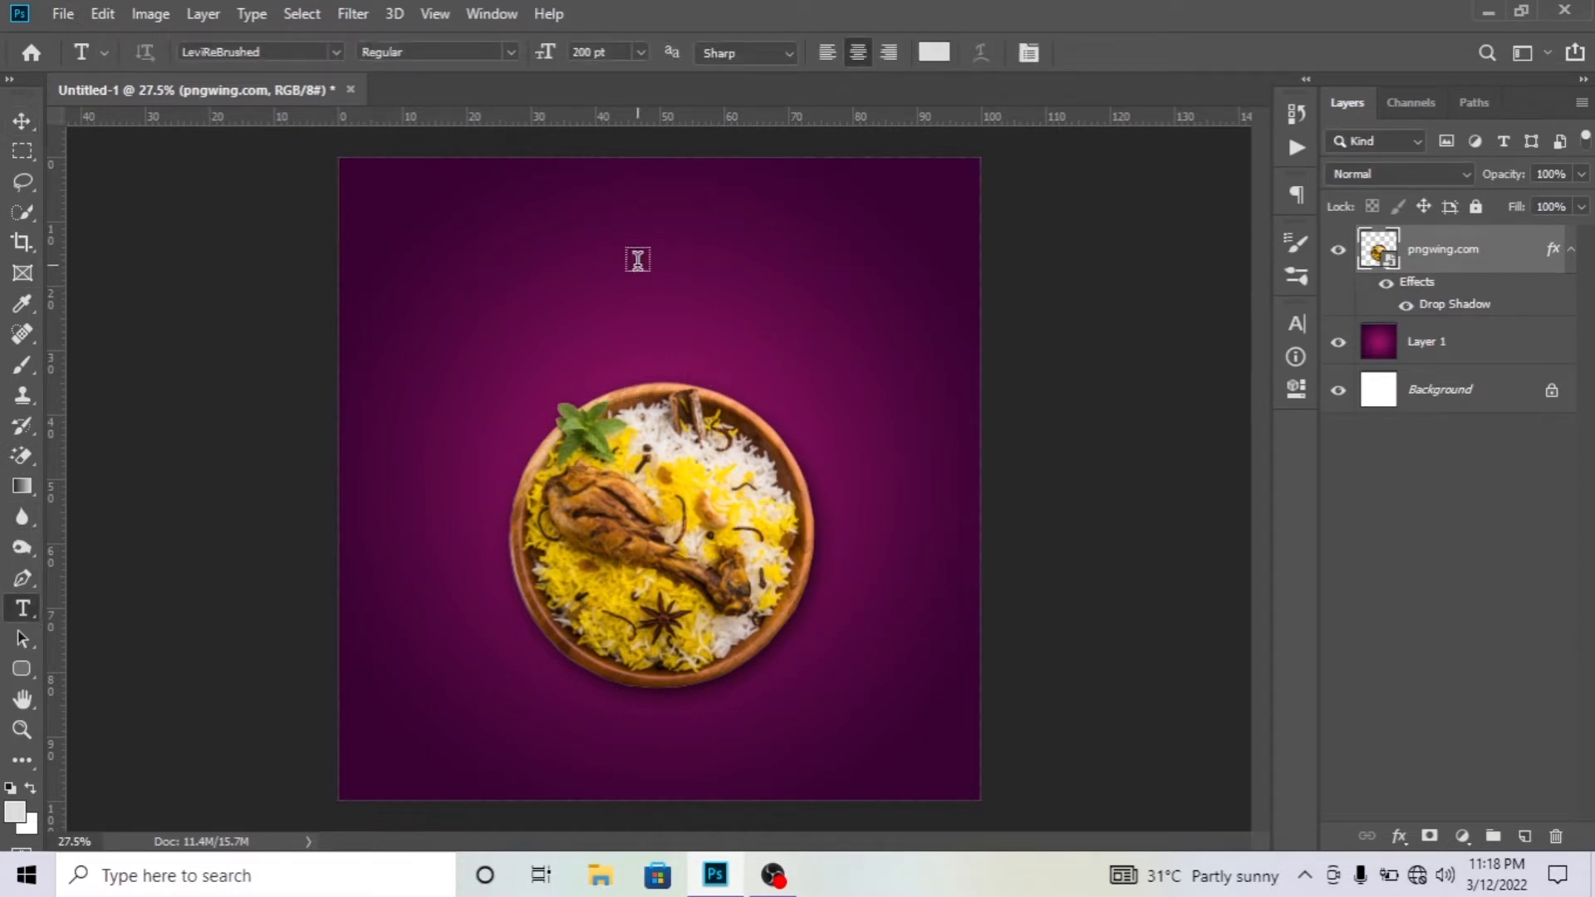
click(638, 290)
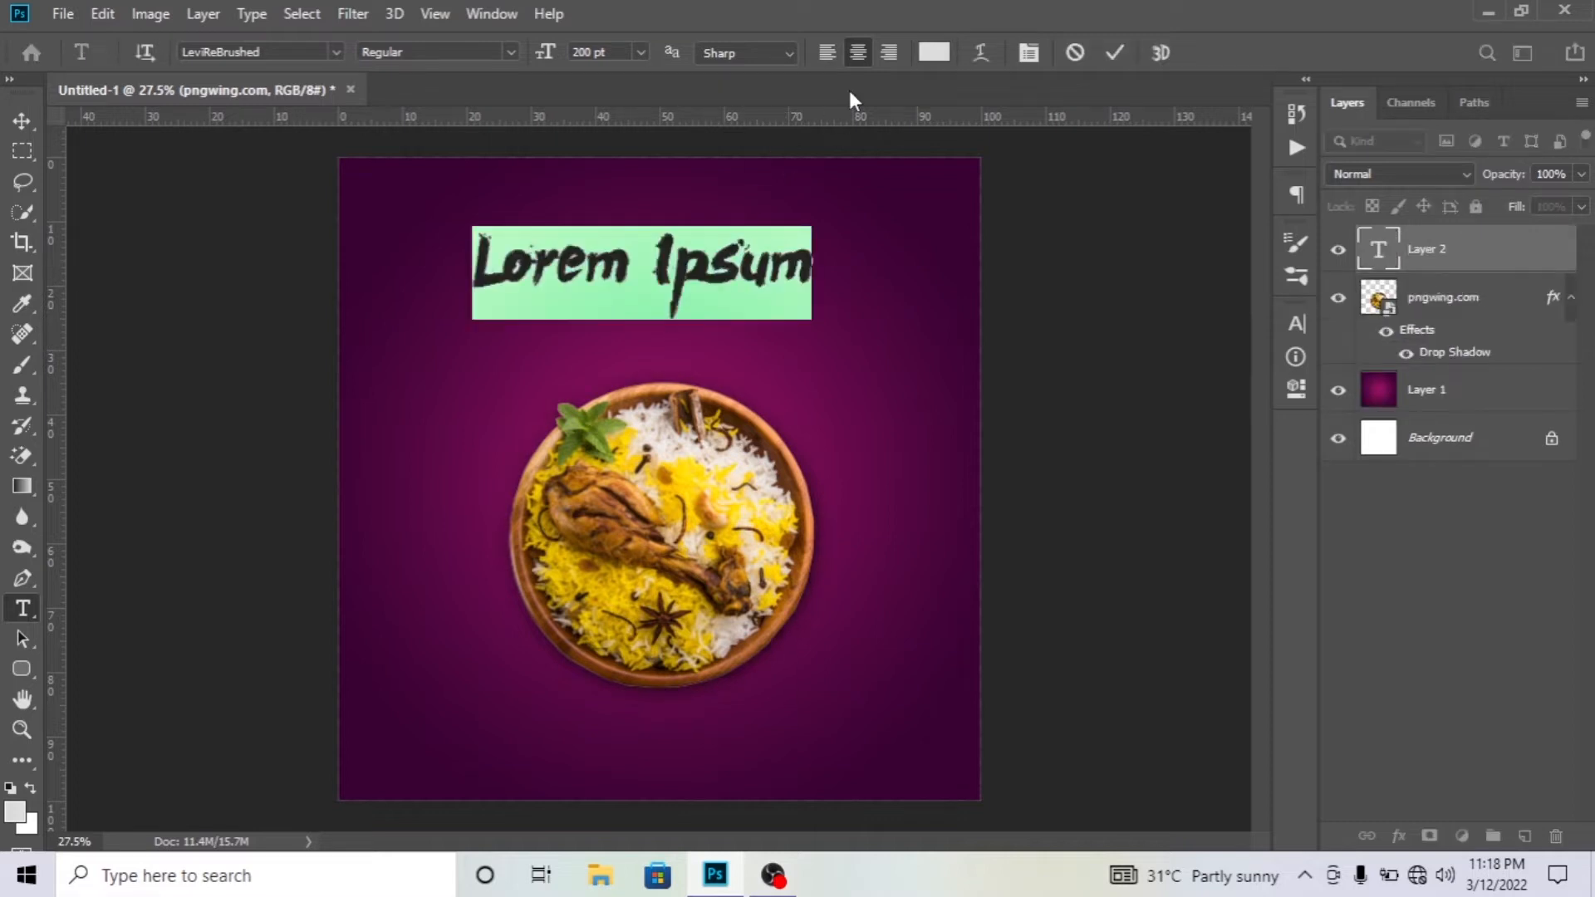
text(BIRYANI)
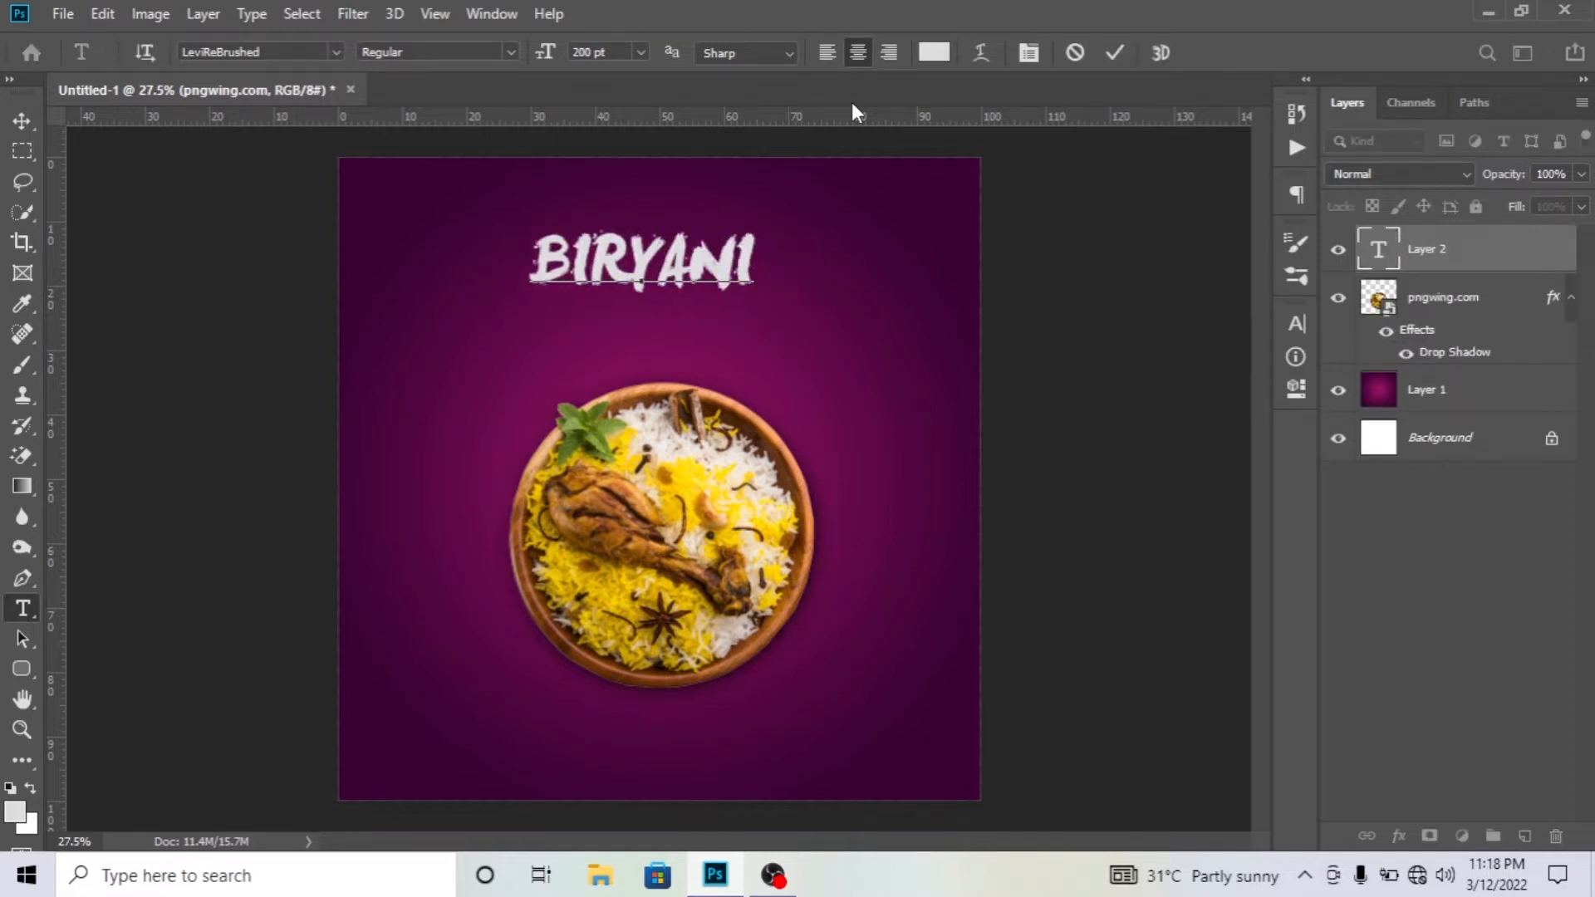
key(ctrl+a)
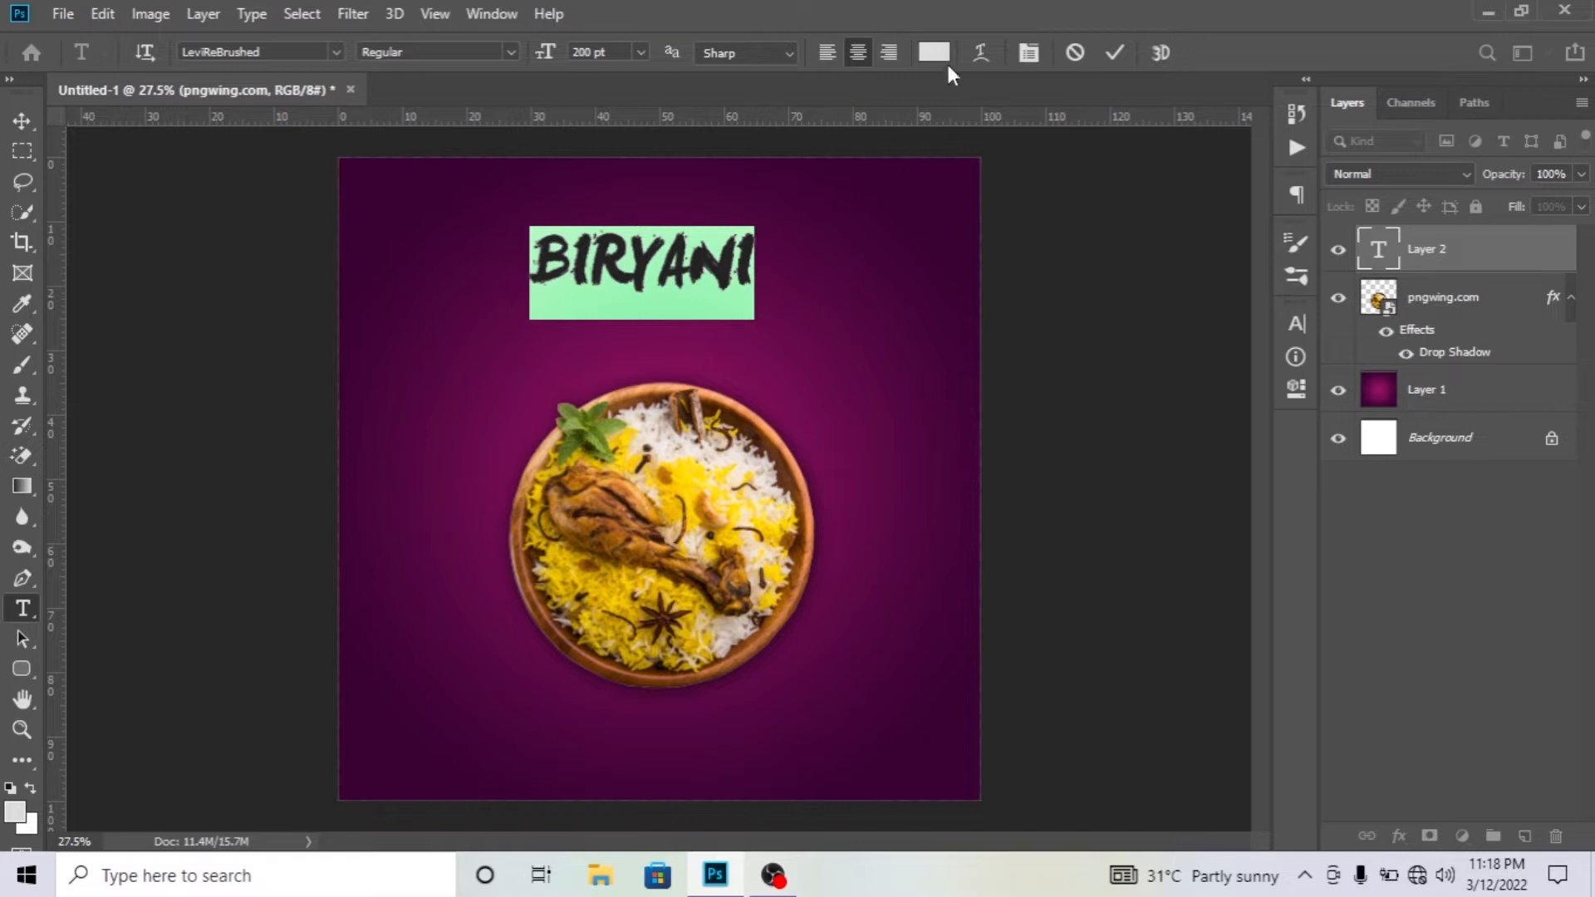
click(934, 52)
text(000000)
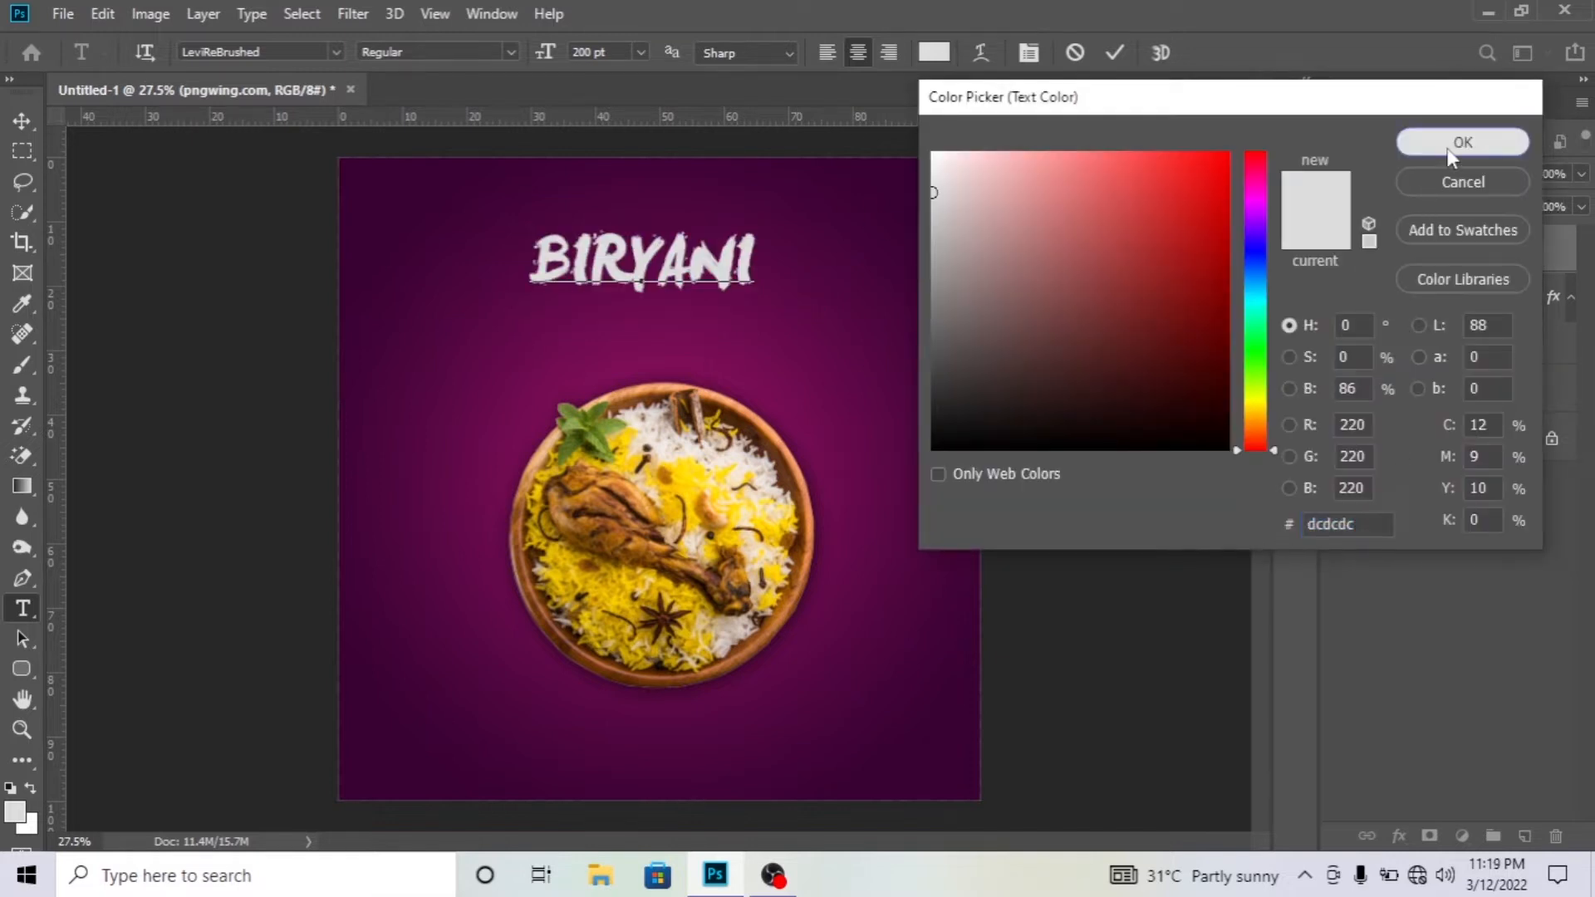
click(1458, 141)
click(1075, 52)
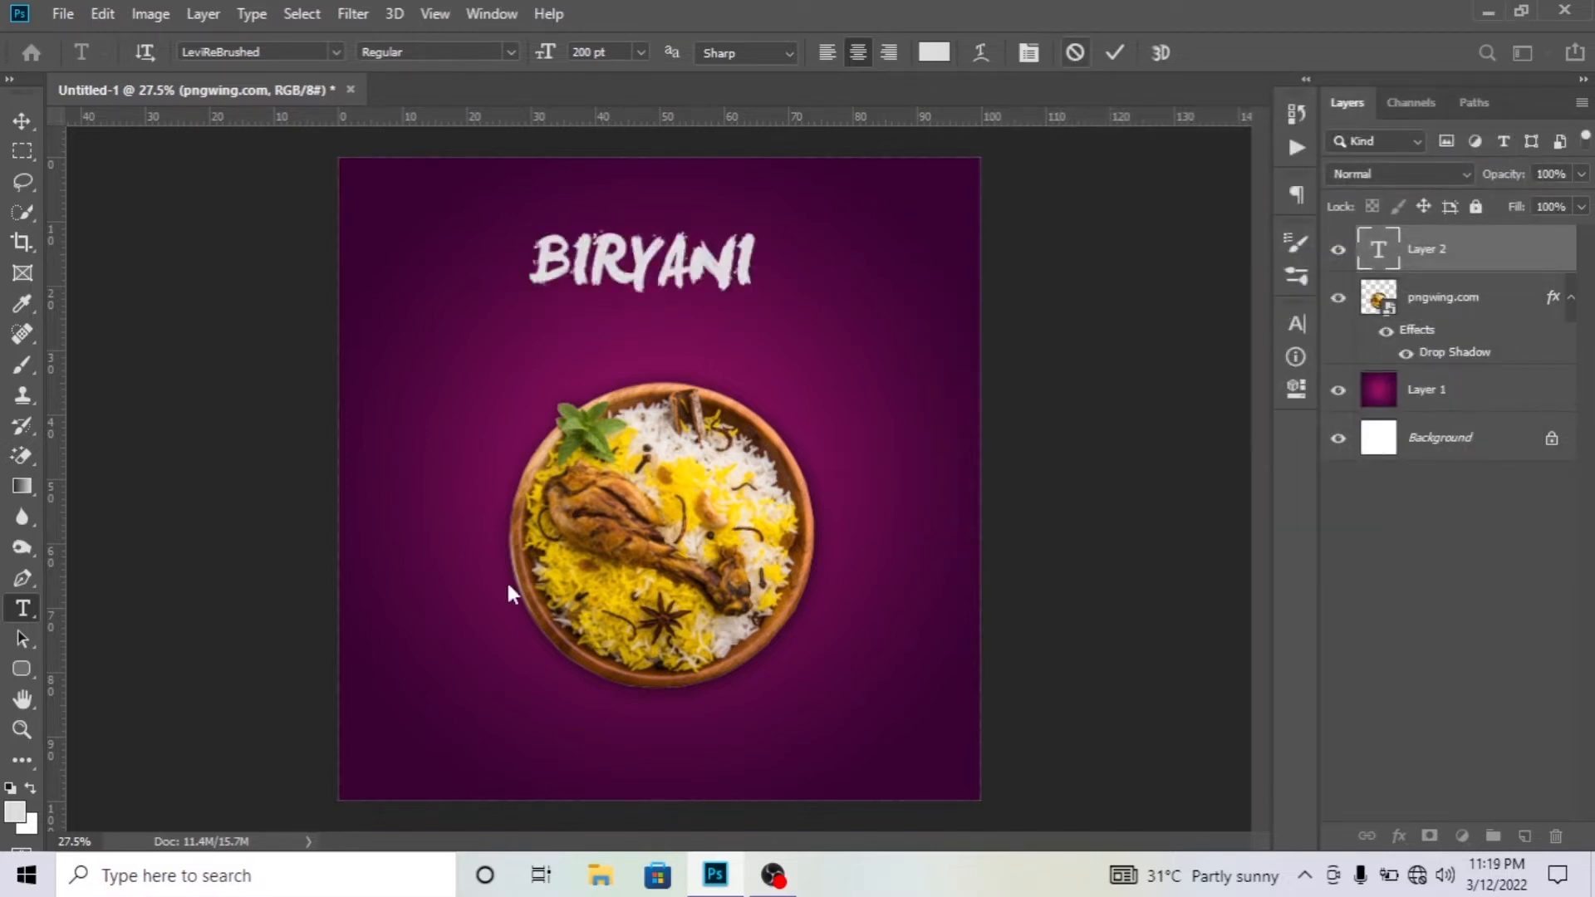
click(15, 812)
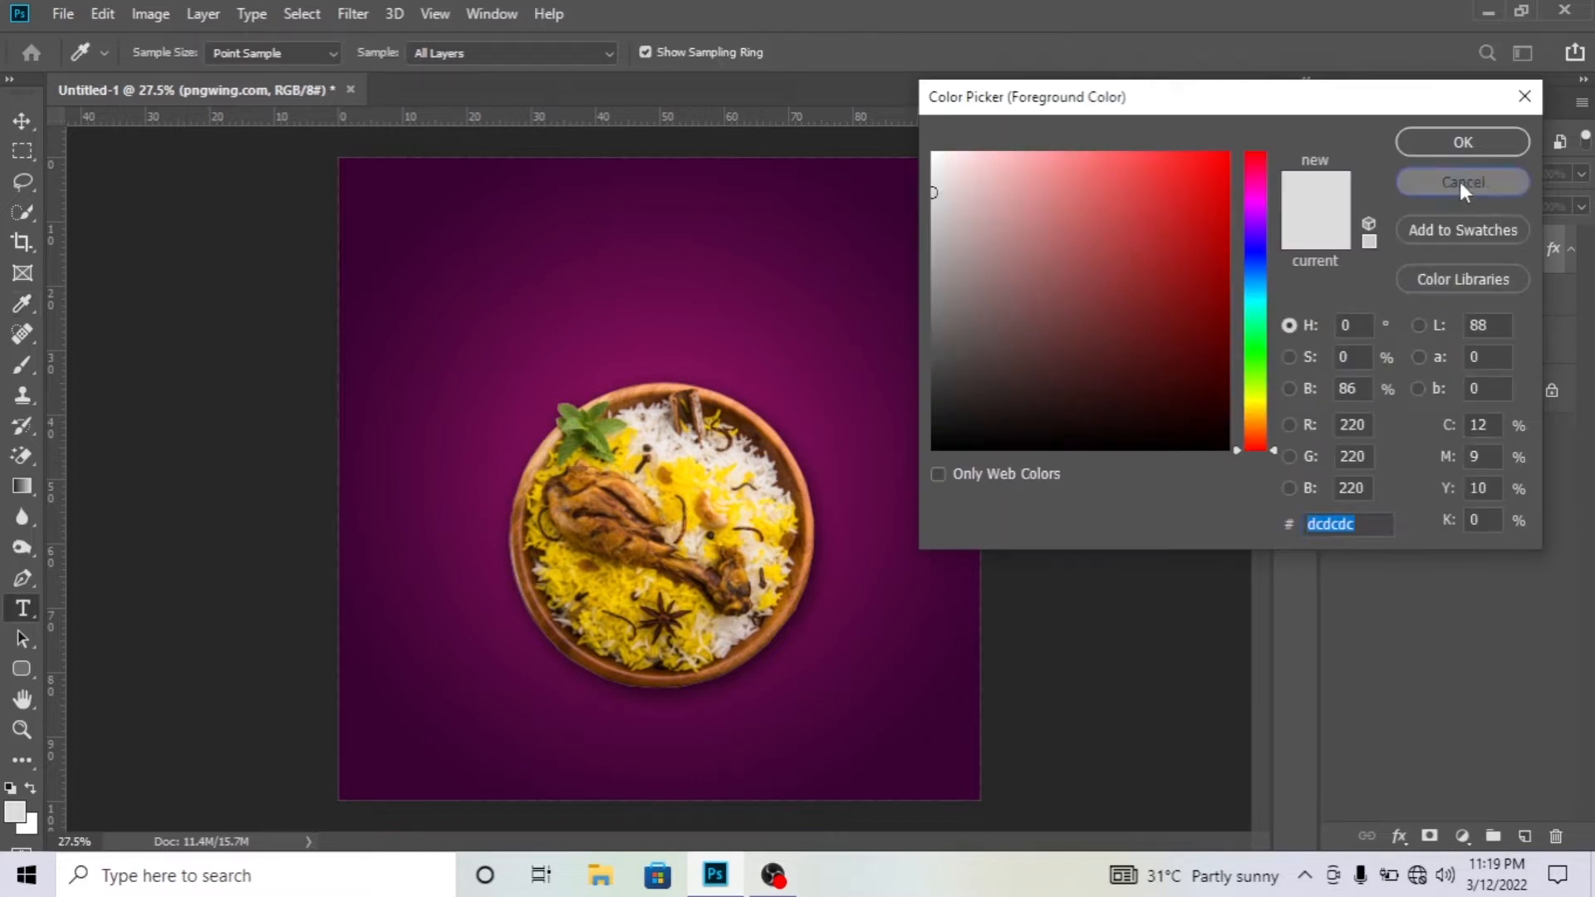
click(1471, 178)
Add the text "BIRYANI" above the bowl in LeviReBrushed Regular at 200 pt.
click(641, 283)
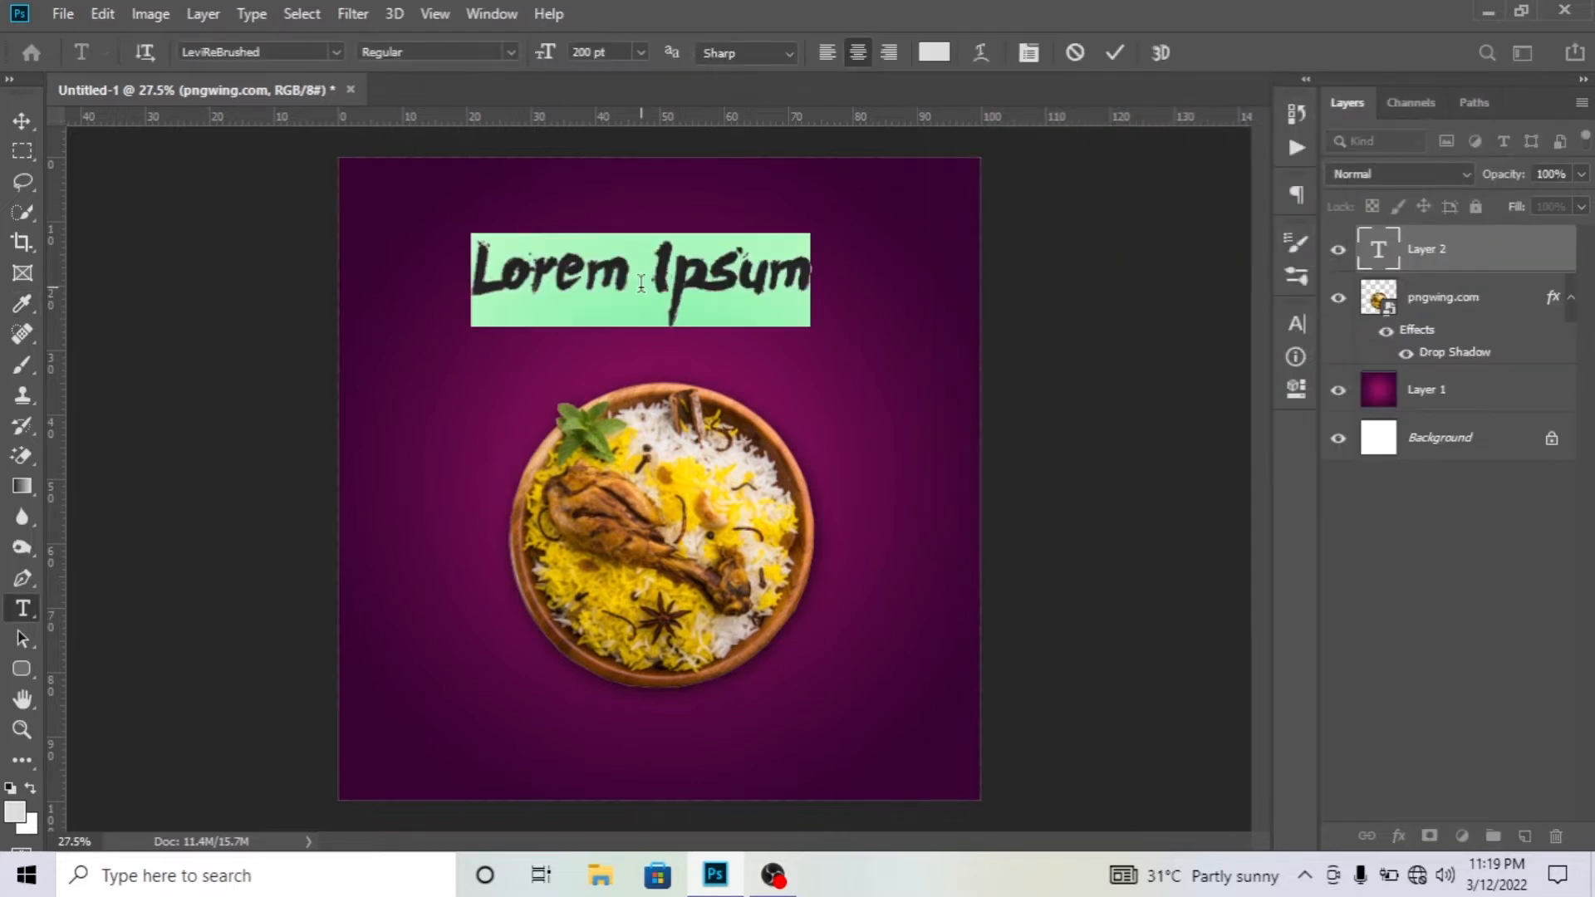
text(BIRYANI)
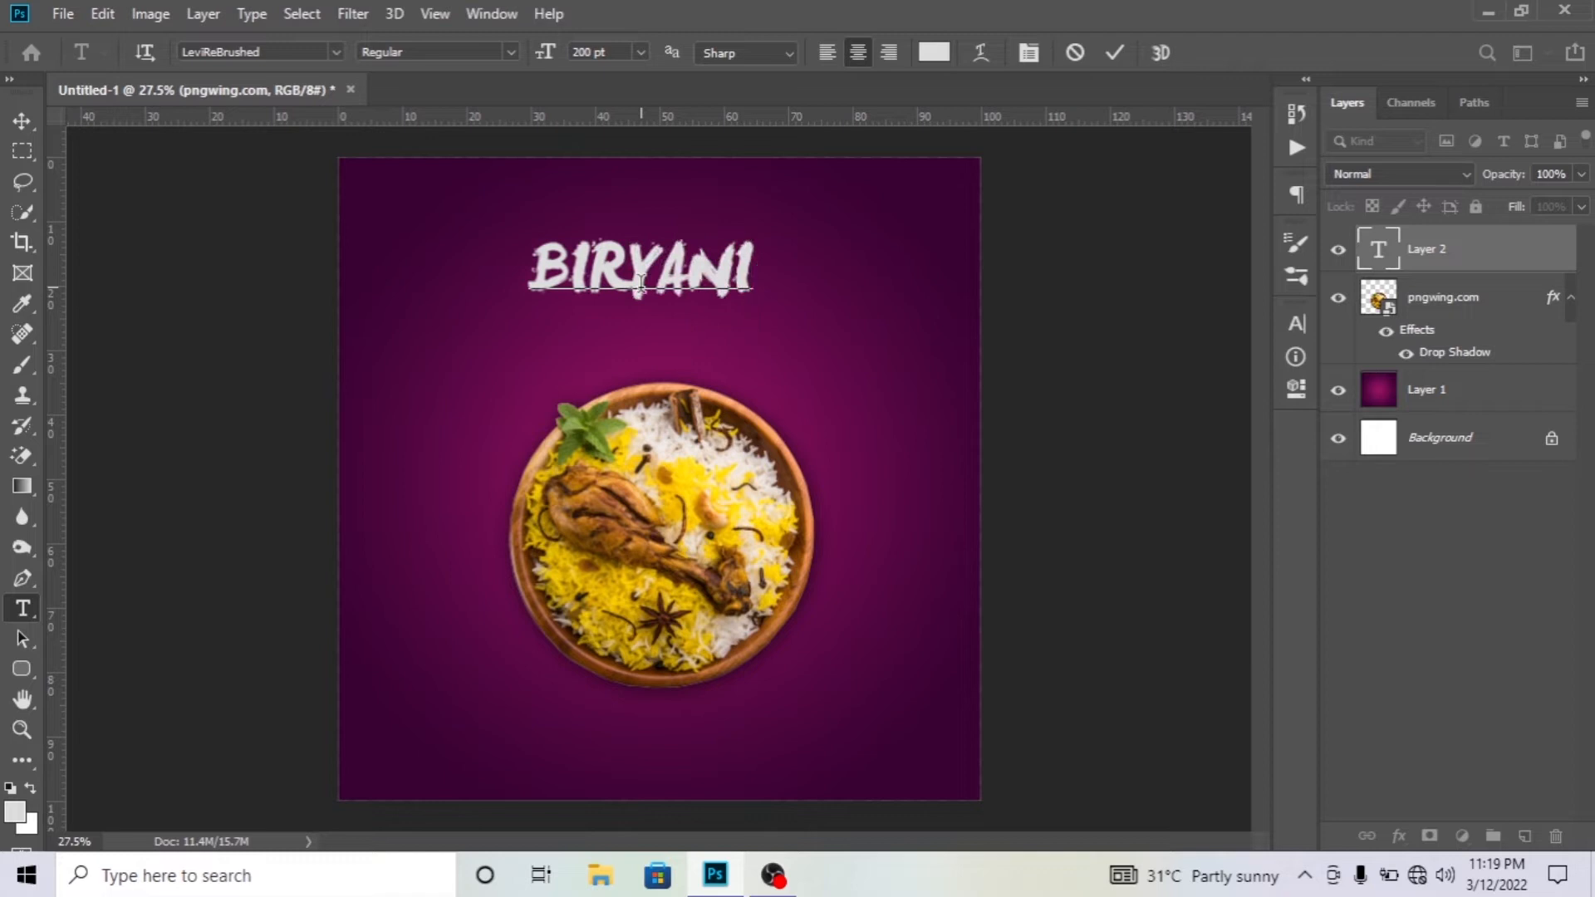
key(ctrl+Return)
Duplicate the BIRYANI text above the original and change the copy's wording to "CHICKEN".
key(v)
drag(641, 282, 595, 259)
key(t)
double_click(594, 241)
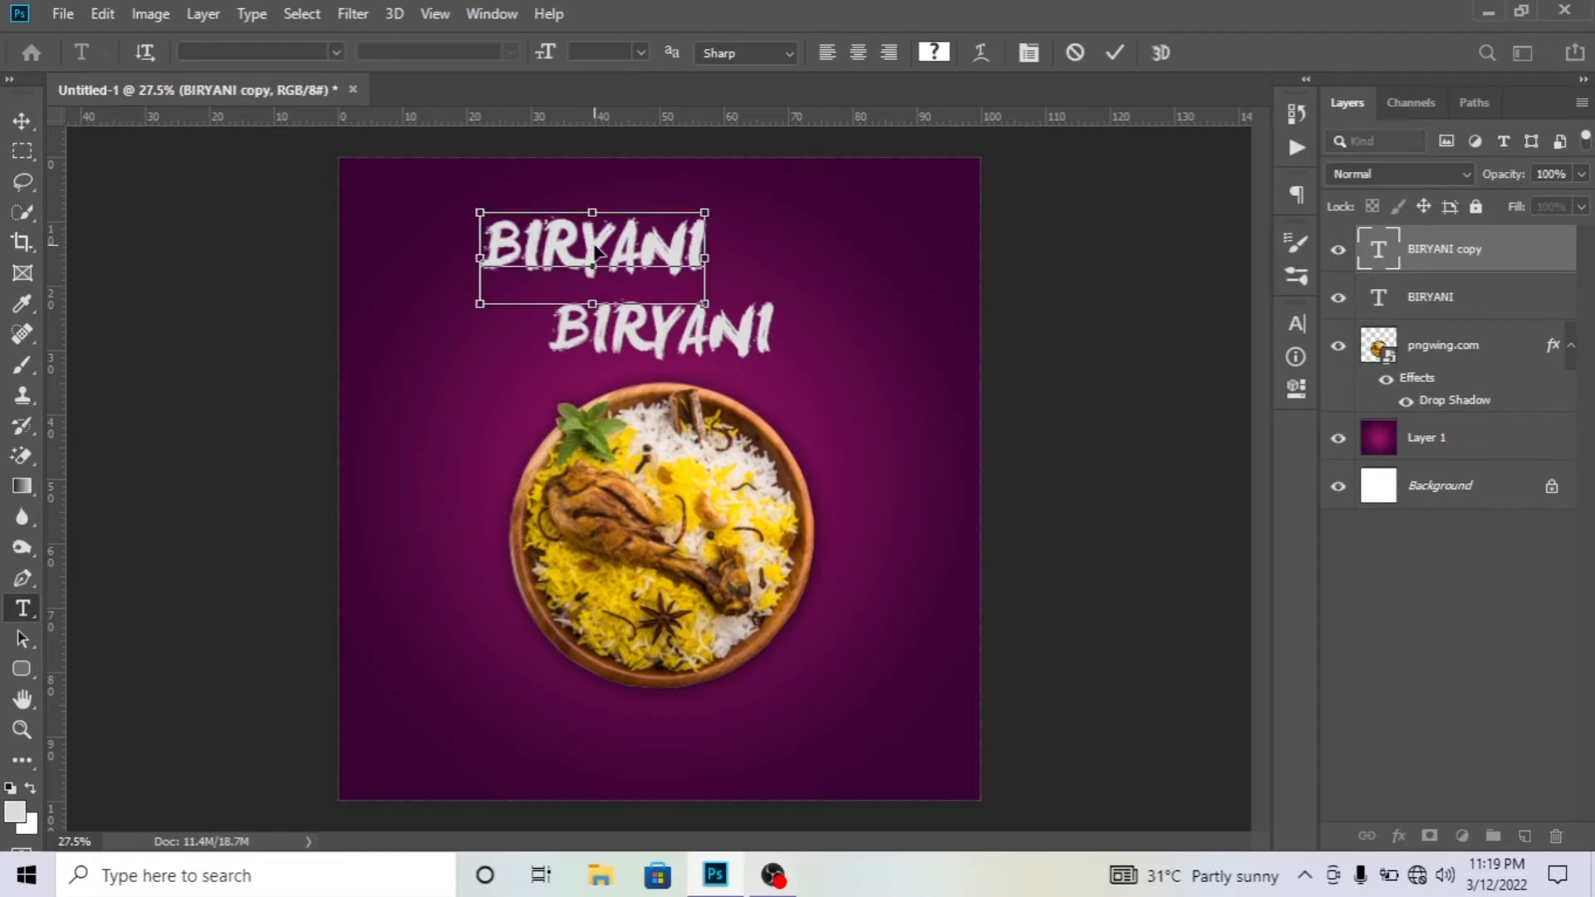
text(C)
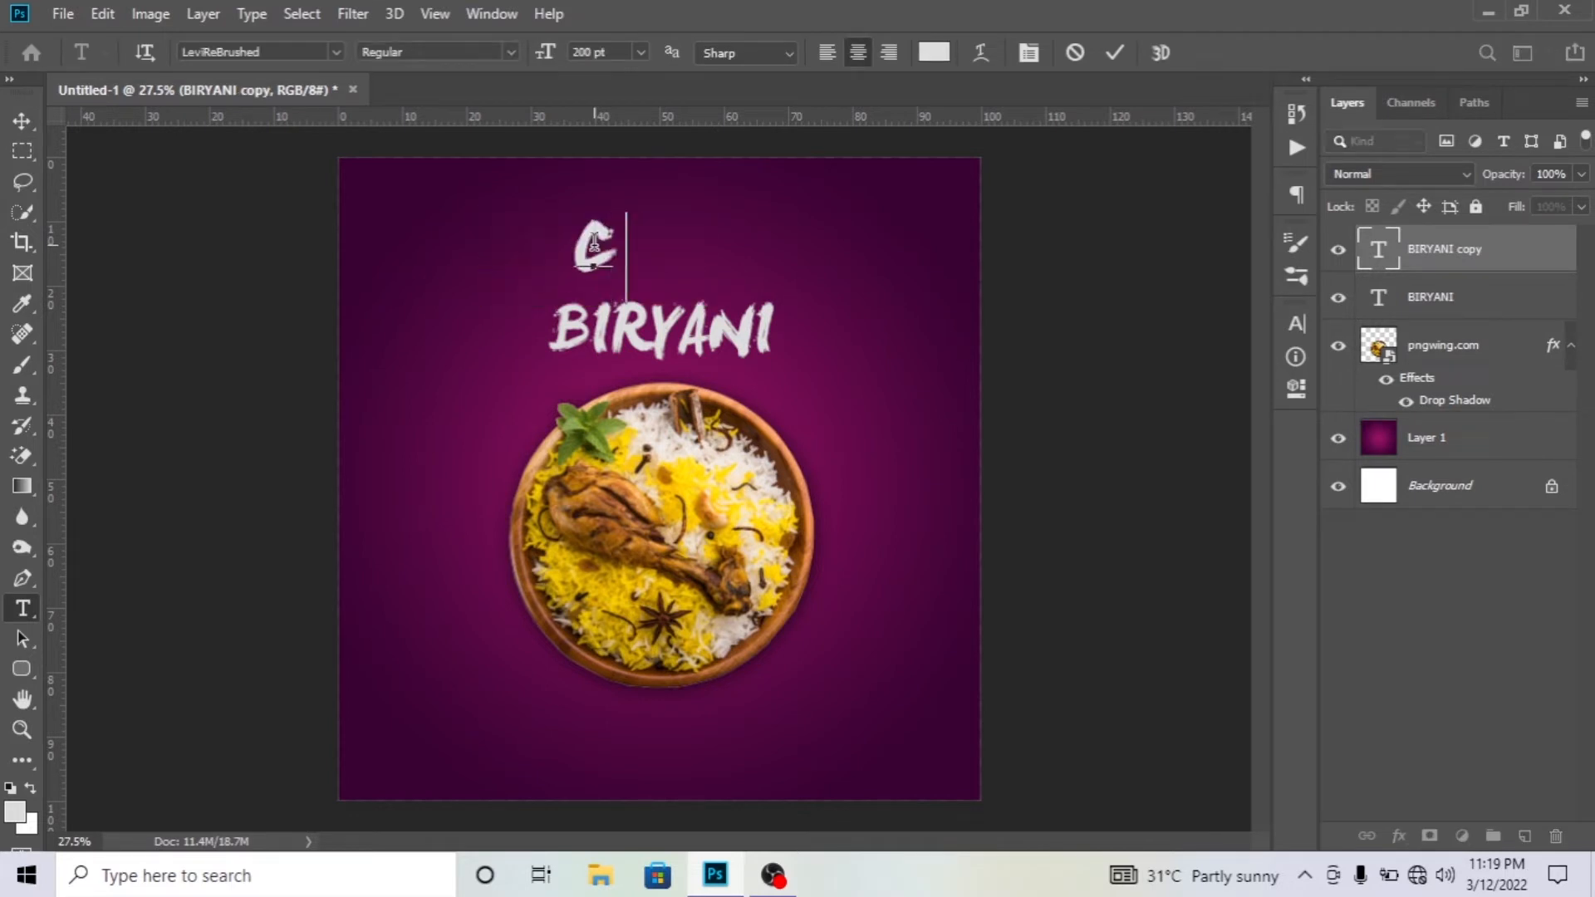
text(HICKEN)
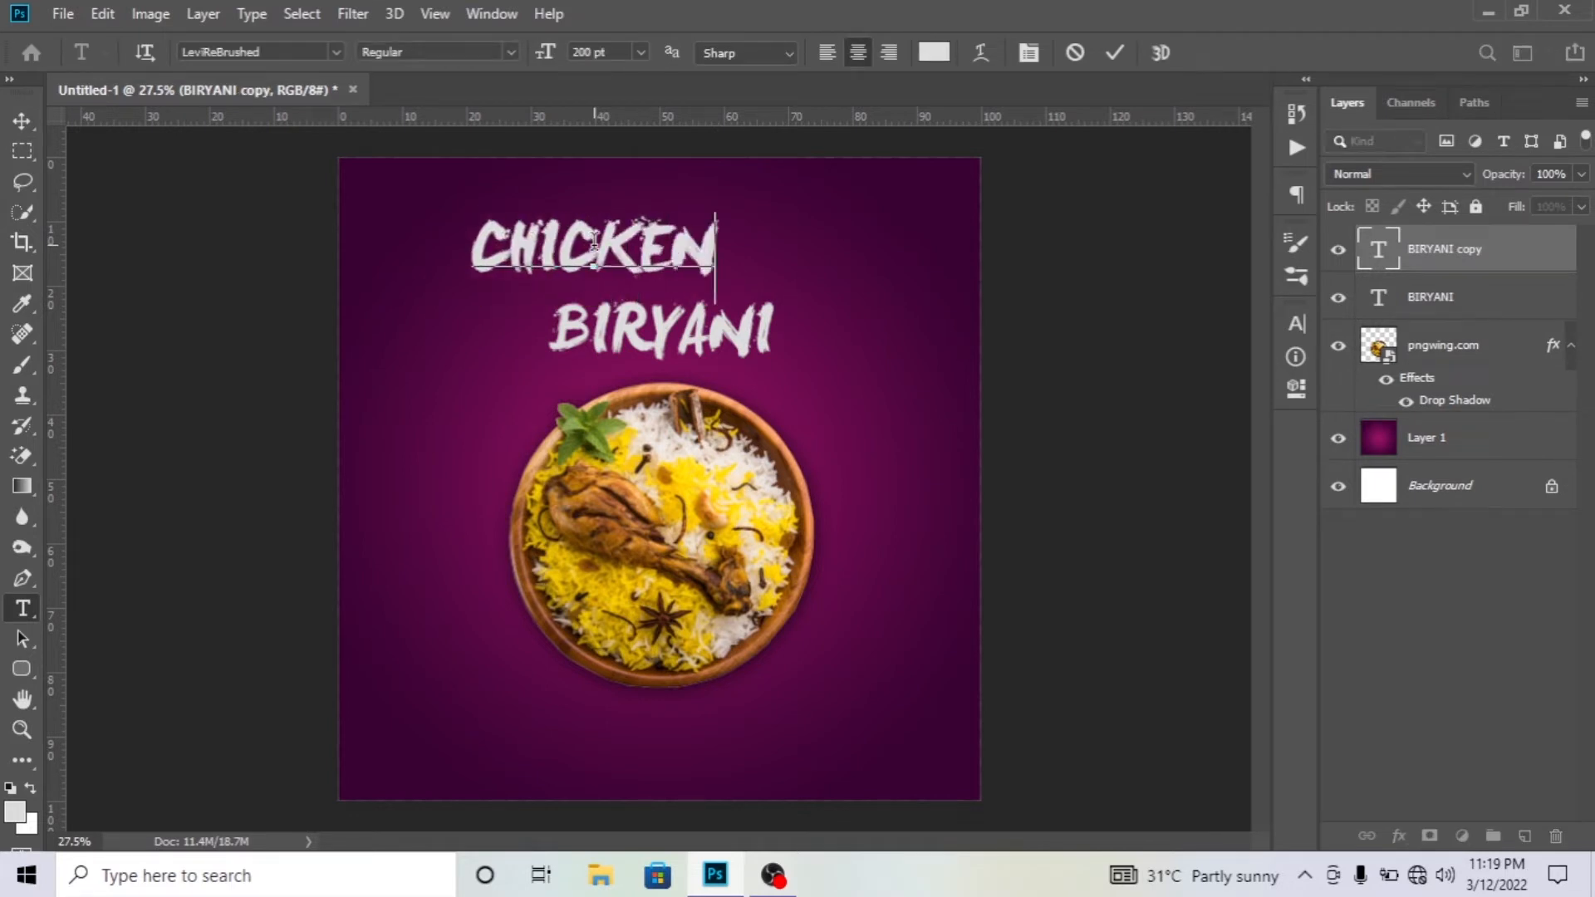
Set the CHICKEN text to the Fredoka One font at 120 pt.
key(ctrl+a)
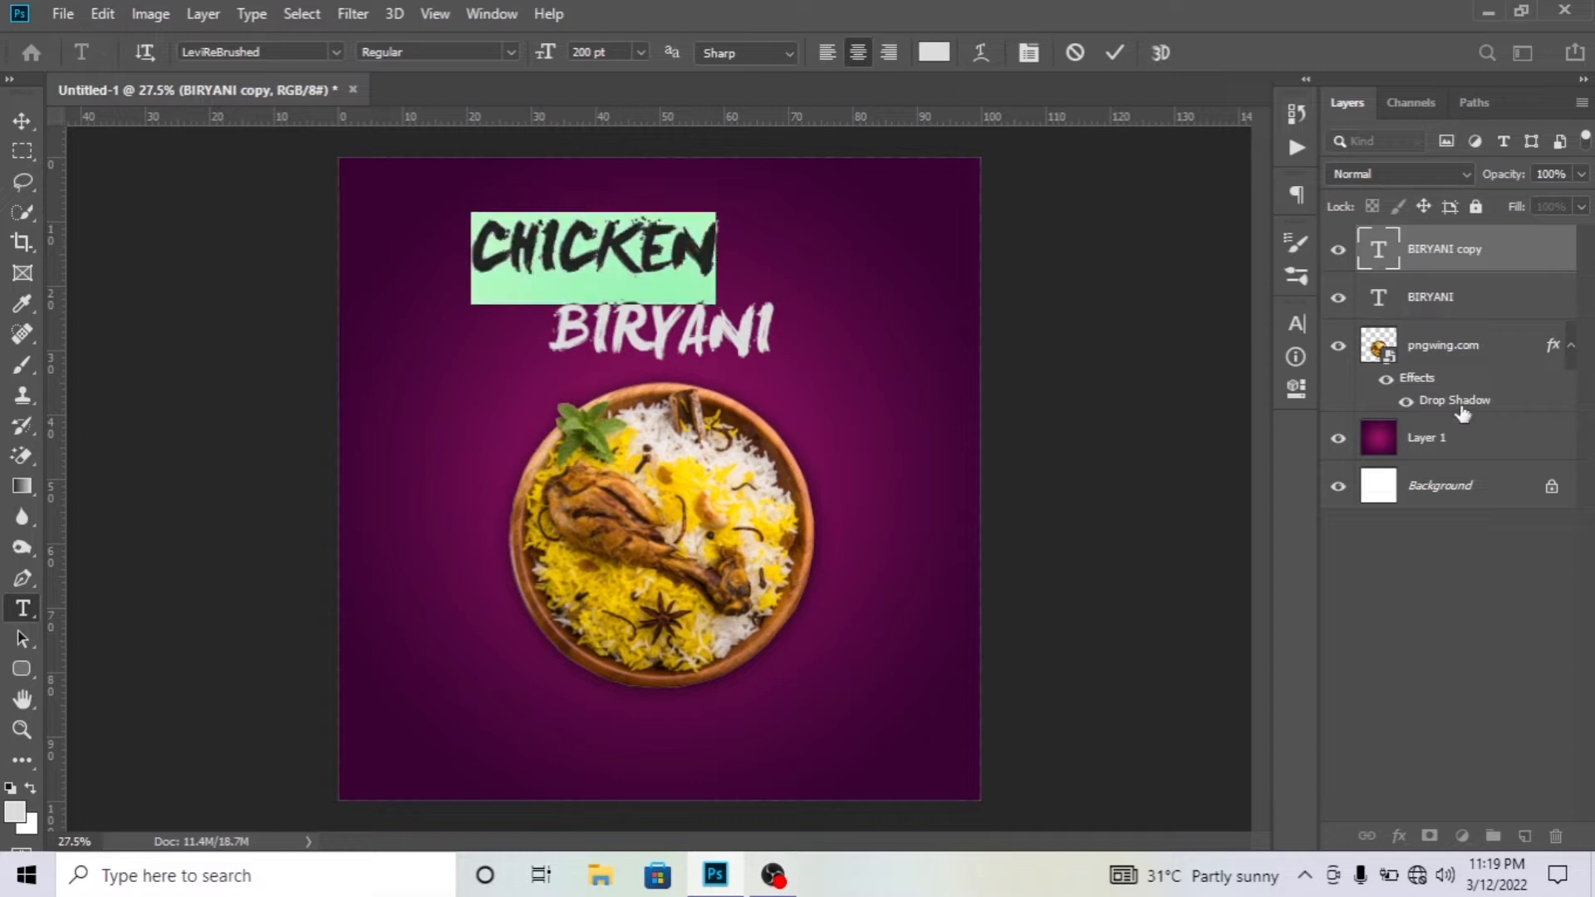
click(1294, 325)
click(1156, 356)
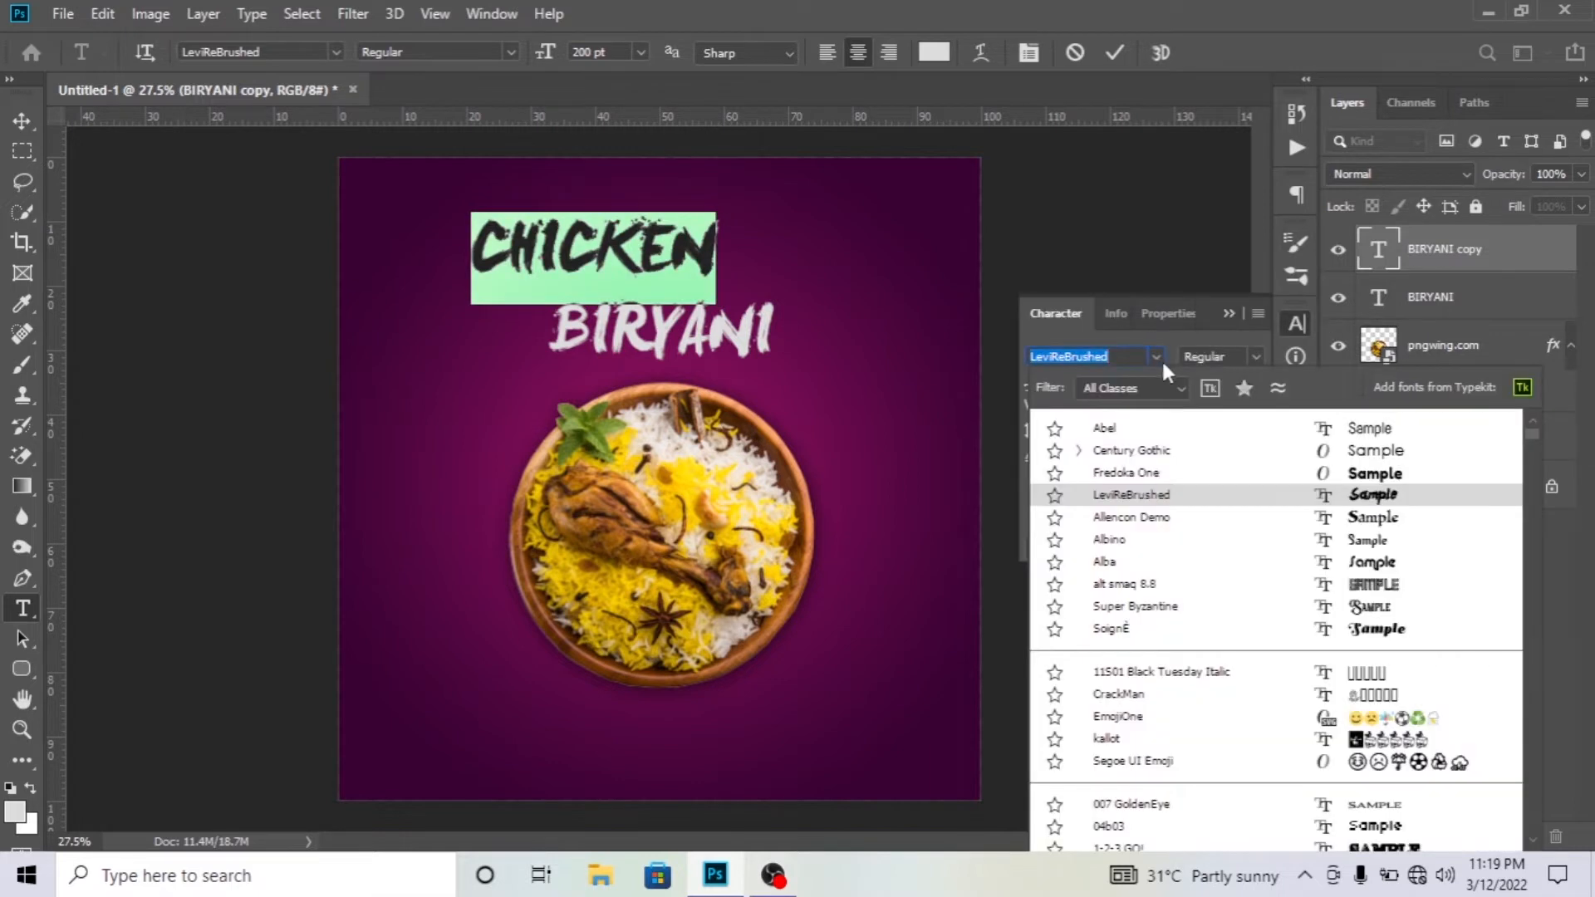
click(1306, 478)
click(545, 48)
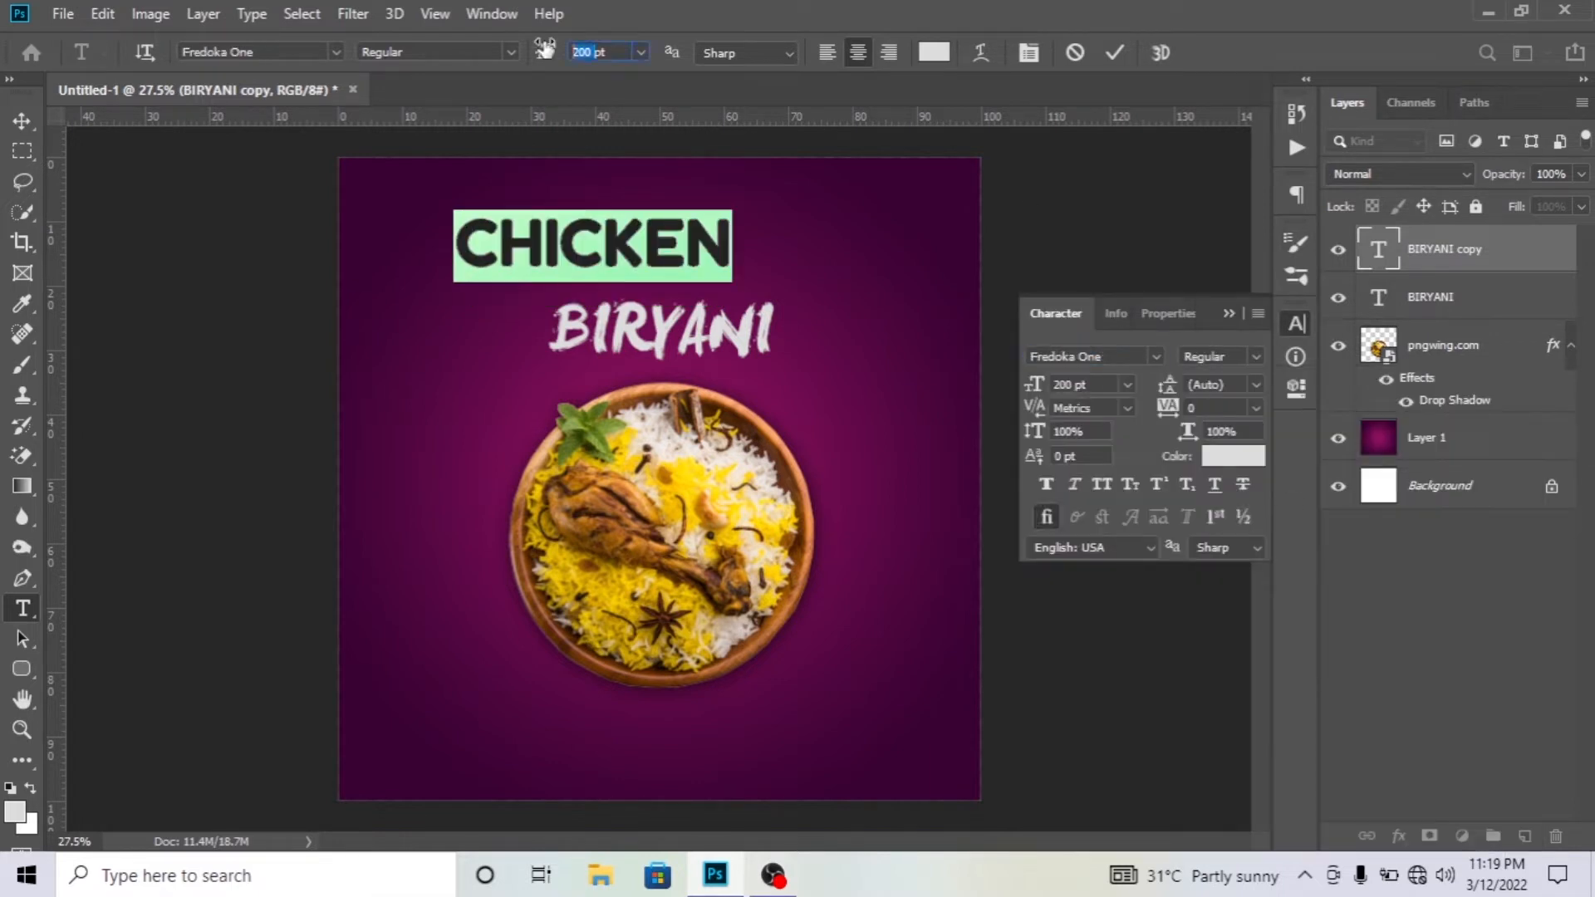
key(Return)
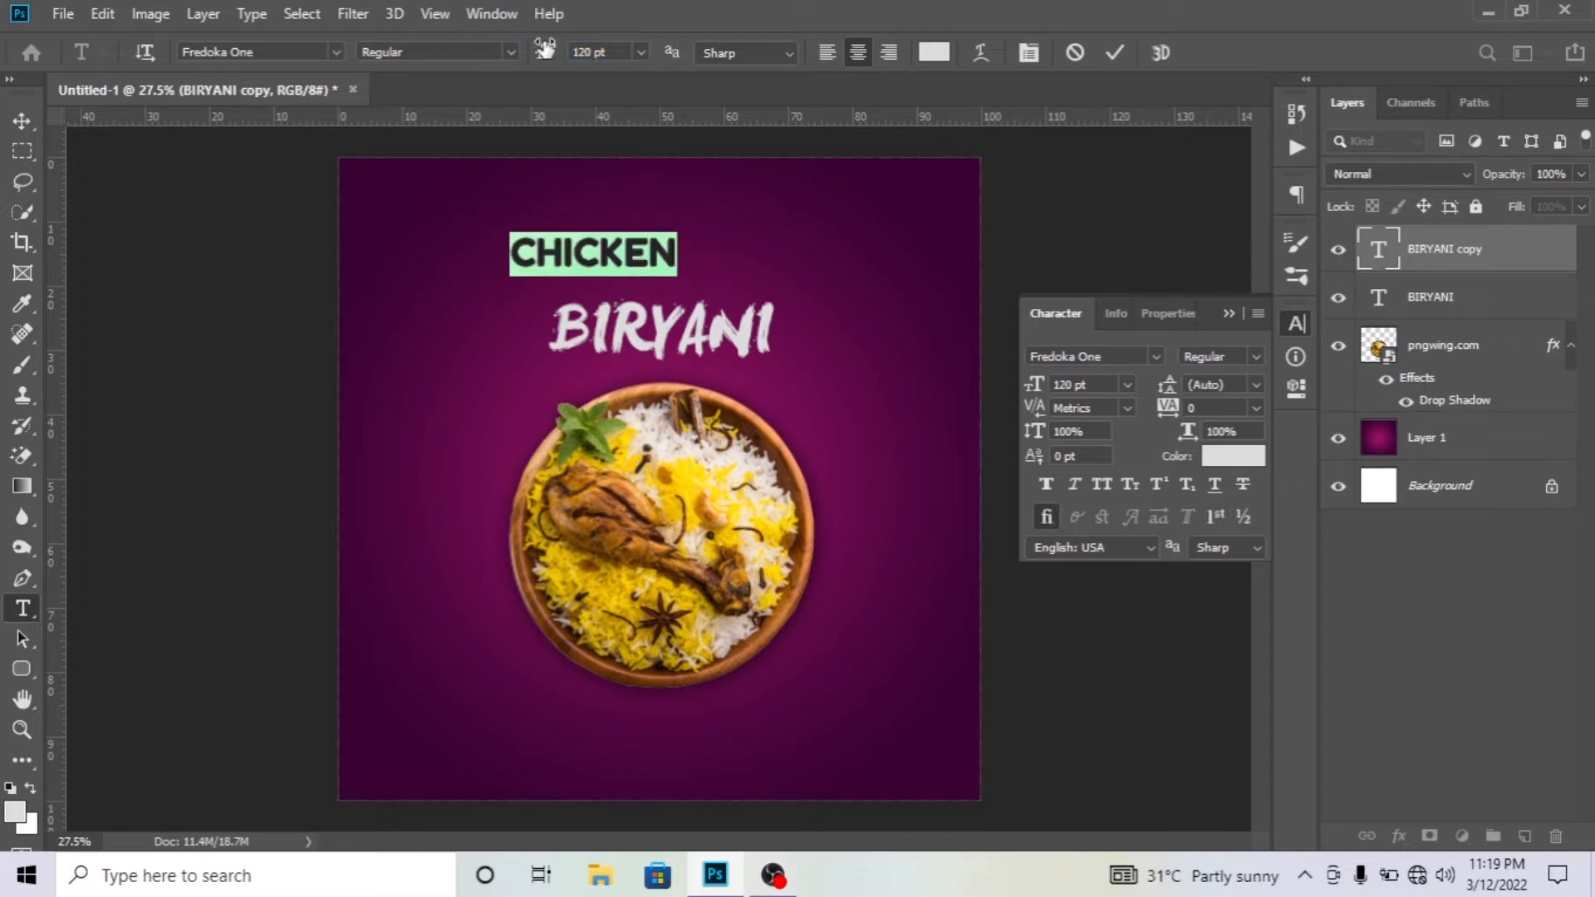
click(1117, 53)
Move the BIRYANI text and the bowl up slightly, and centre CHICKEN above BIRYANI.
key(v)
drag(583, 264, 569, 264)
drag(631, 324, 629, 308)
drag(696, 487, 700, 477)
drag(587, 259, 652, 262)
click(668, 328)
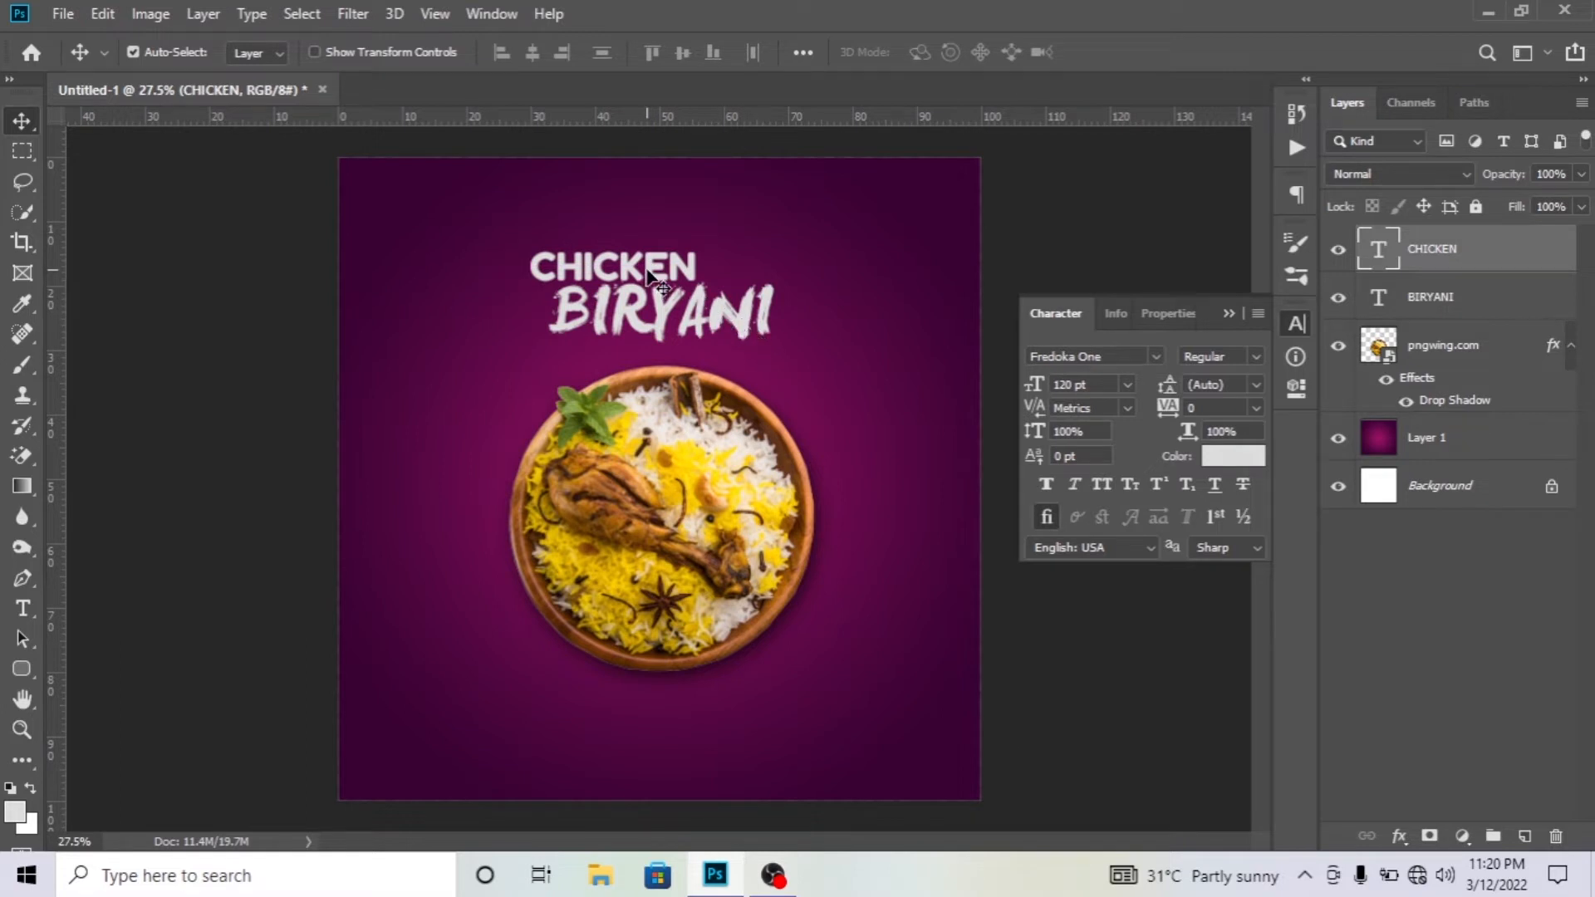
drag(653, 274, 696, 257)
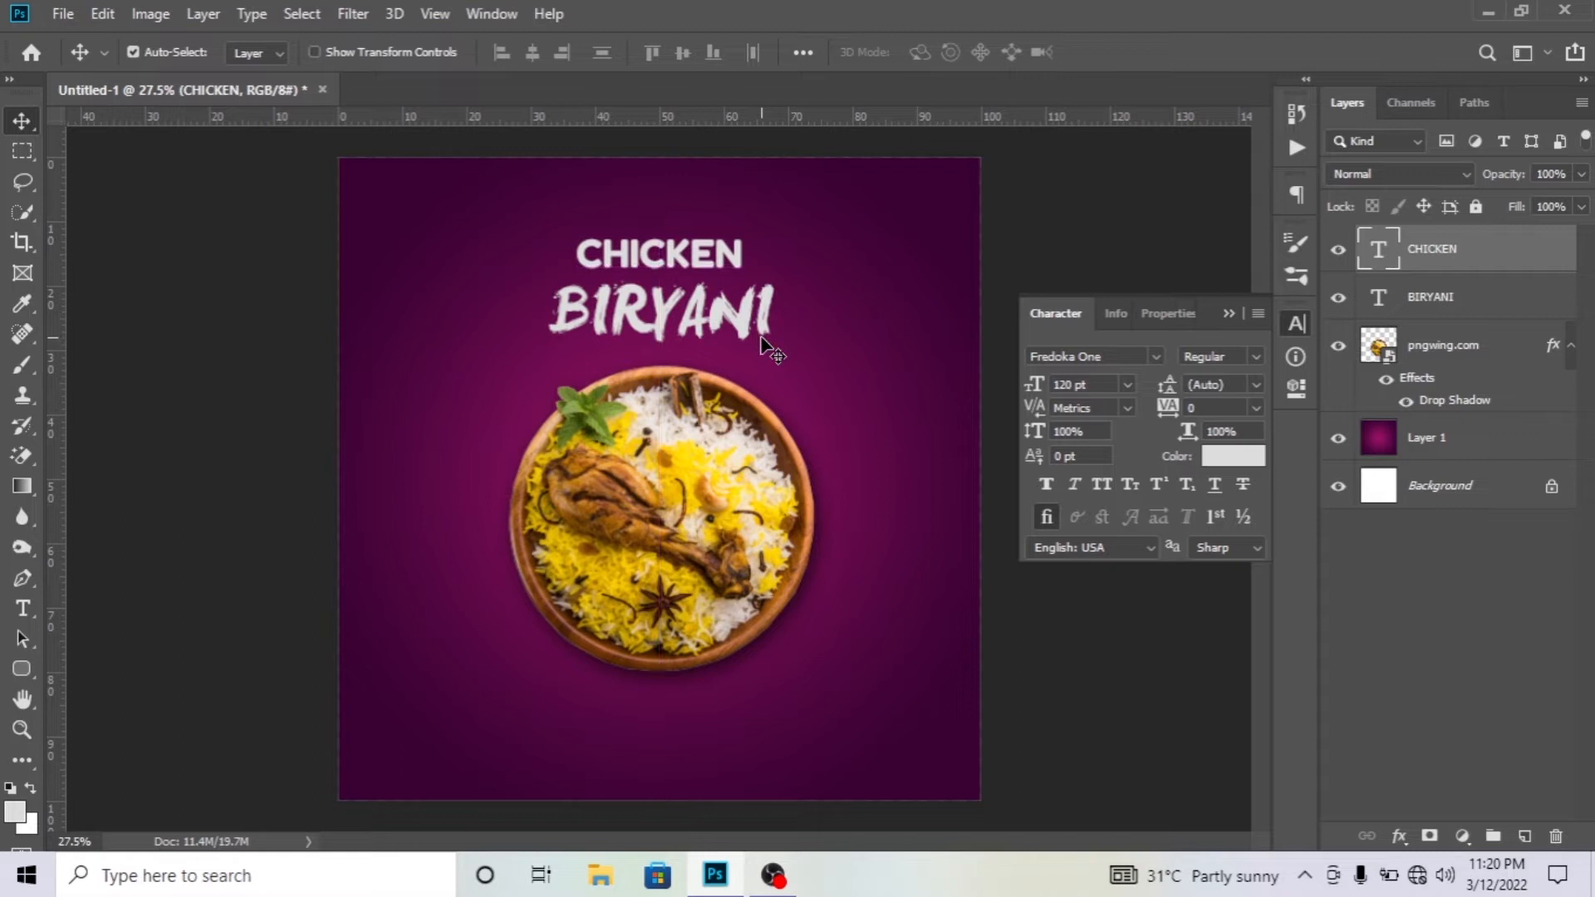
Fine-tune the gap between the two title lines, leaving BIRYANI centred slightly lower beneath CHICKEN.
key(Up)
key(Up)
key(Up)
key(Up)
key(Up)
key(Up)
key(Up)
key(Up)
drag(652, 309, 657, 323)
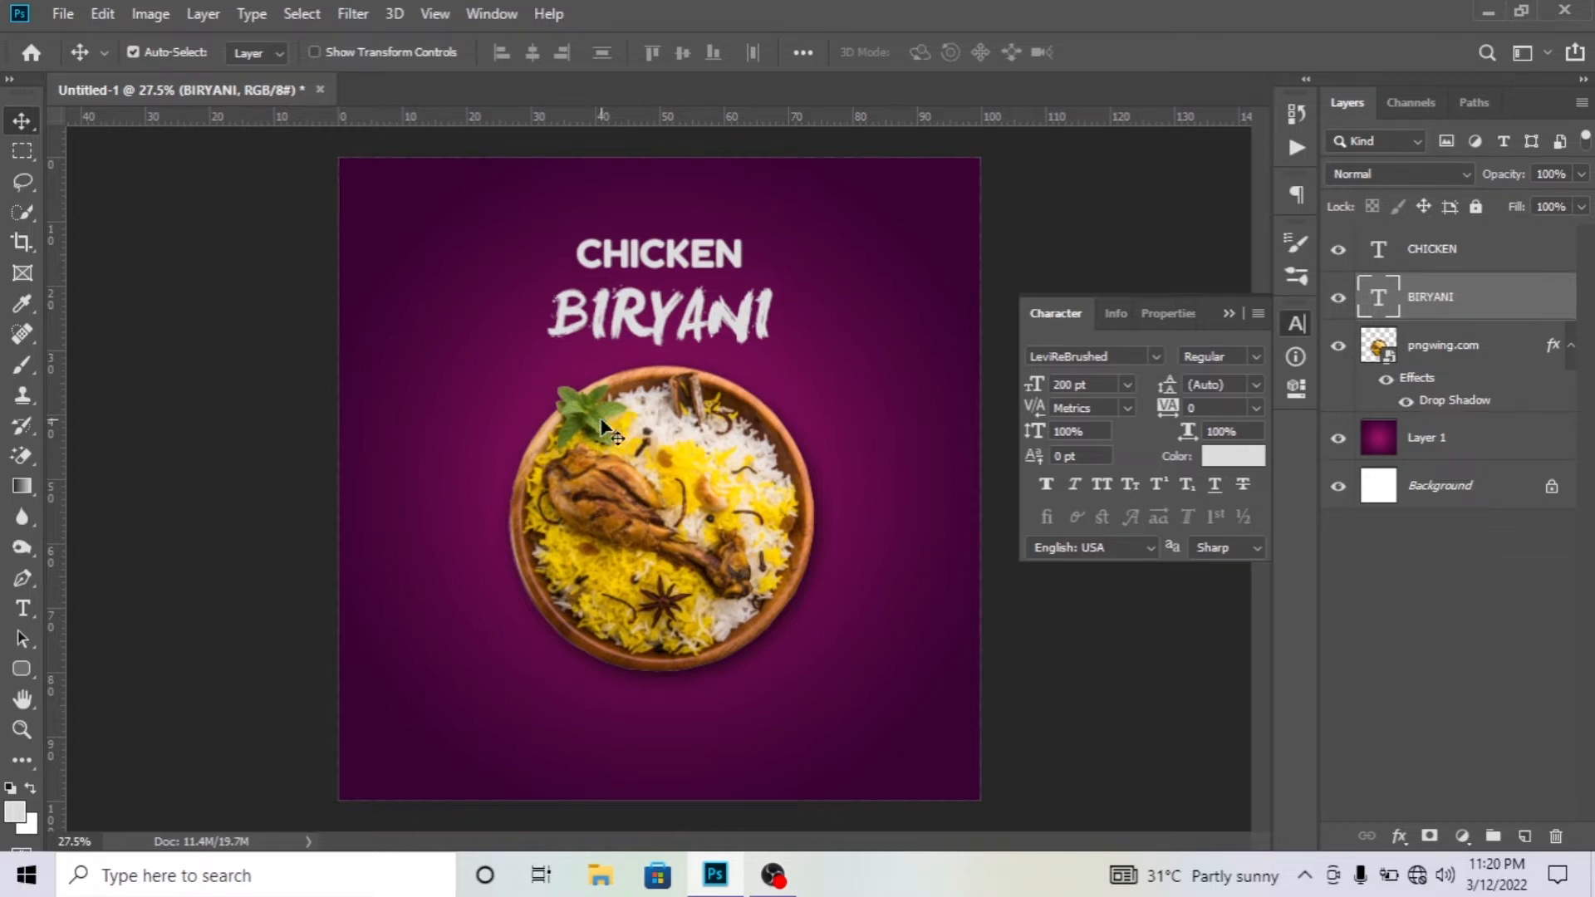
Collapse the bowl layer's effects list and add a new empty layer directly above Layer 1.
click(1226, 314)
scroll(899, 470, up, 2)
scroll(885, 475, right, 3)
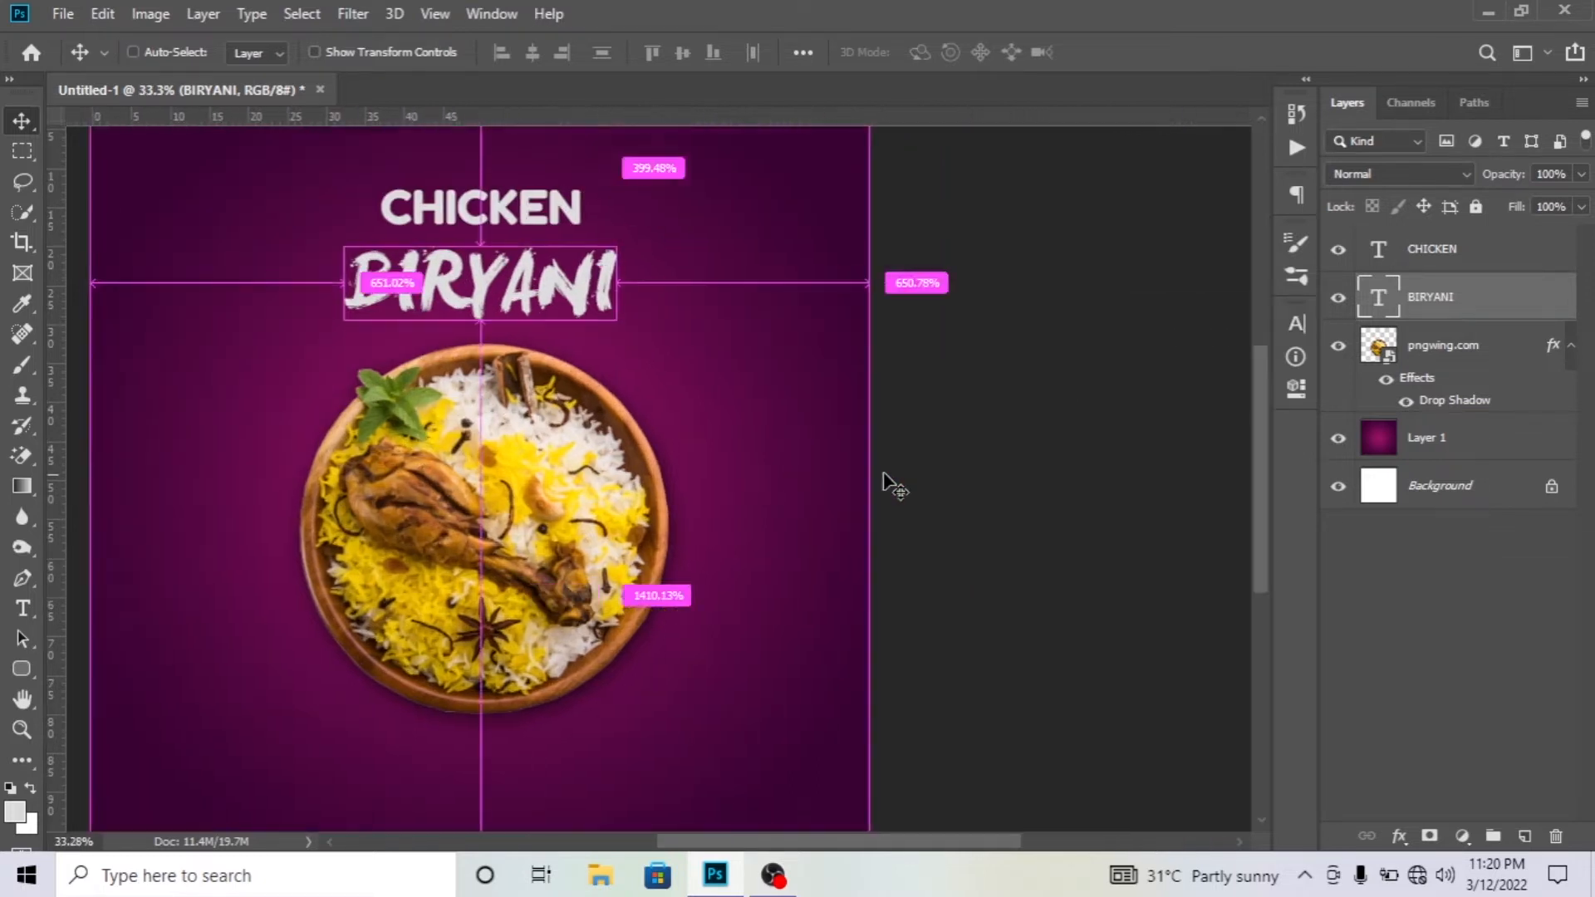
click(1495, 350)
click(1571, 346)
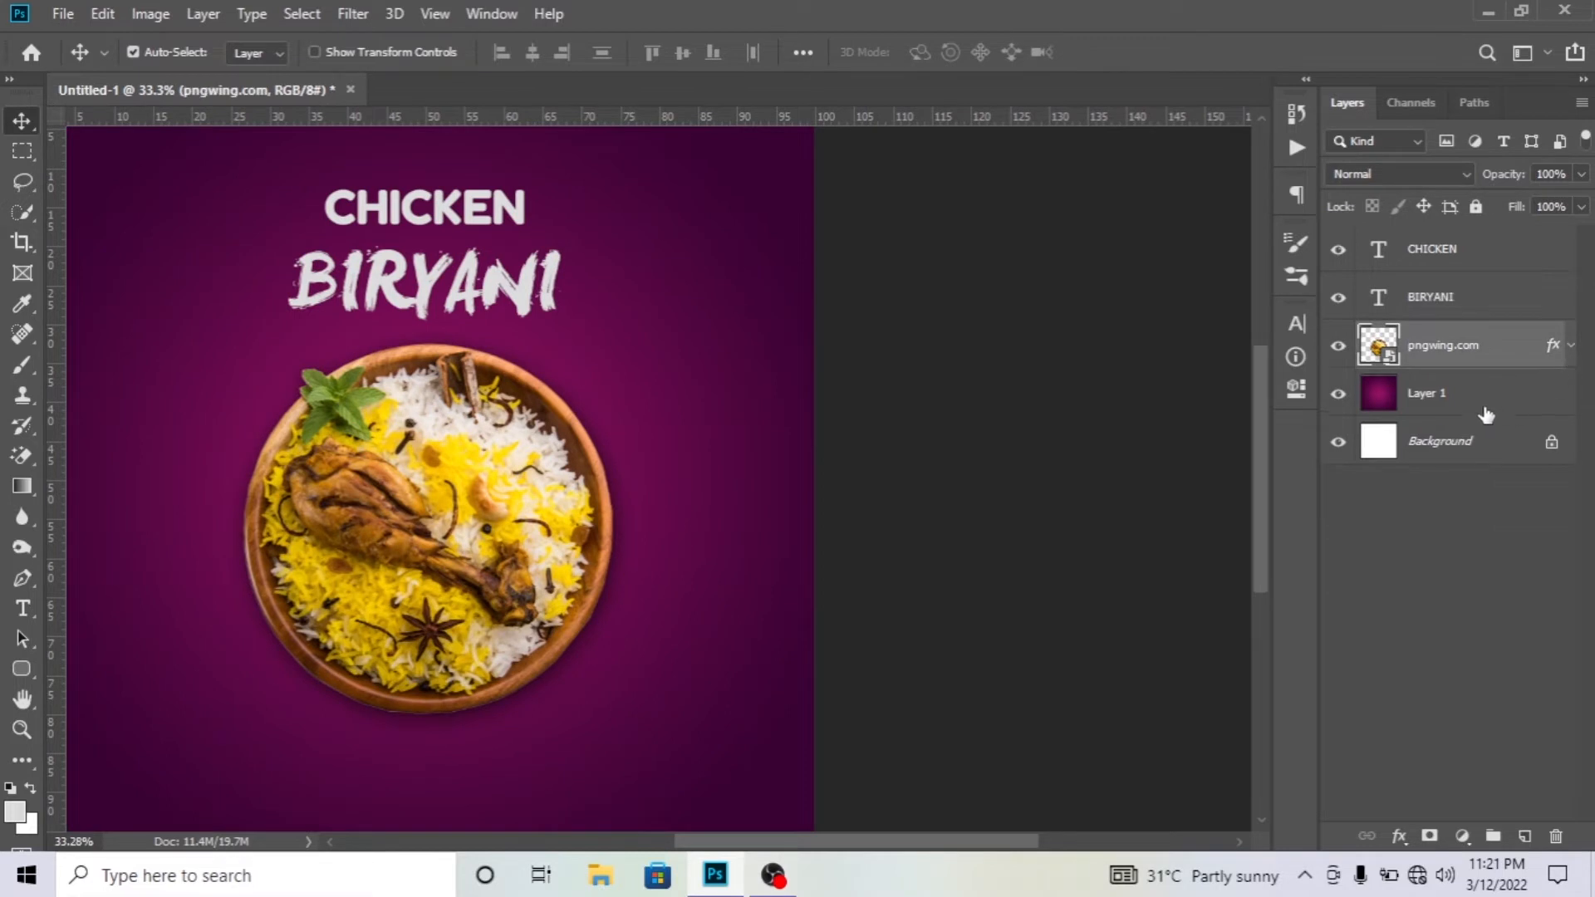
click(1422, 405)
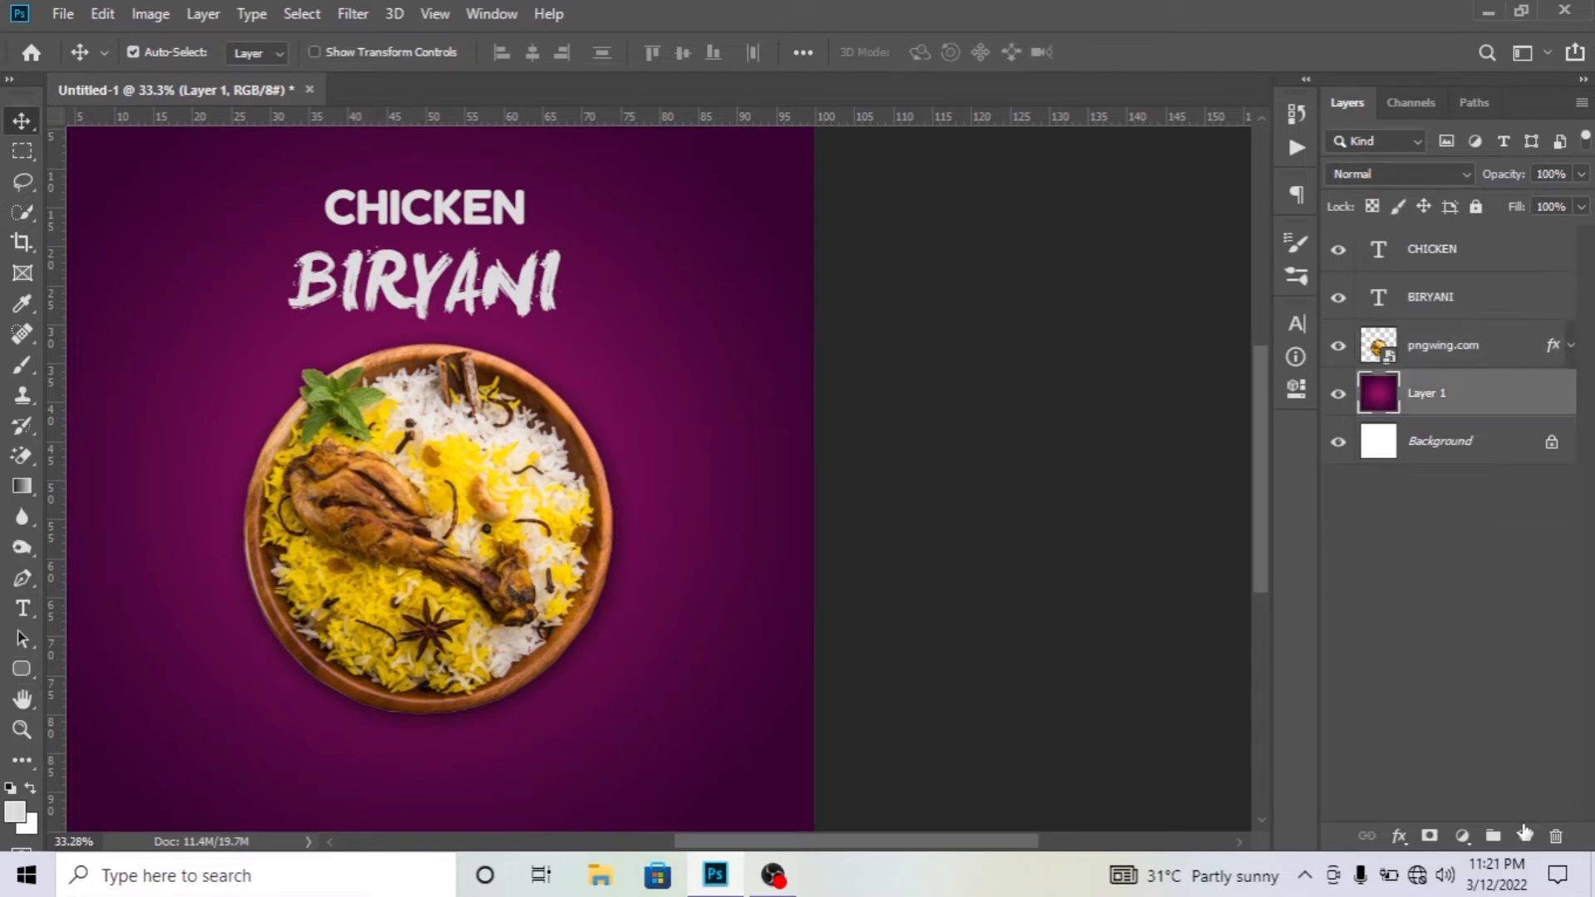
click(1525, 837)
Draw a rounded rectangle about 568 × 328 px with 10 px corner radius, extending from behind the bowl's right edge.
click(22, 668)
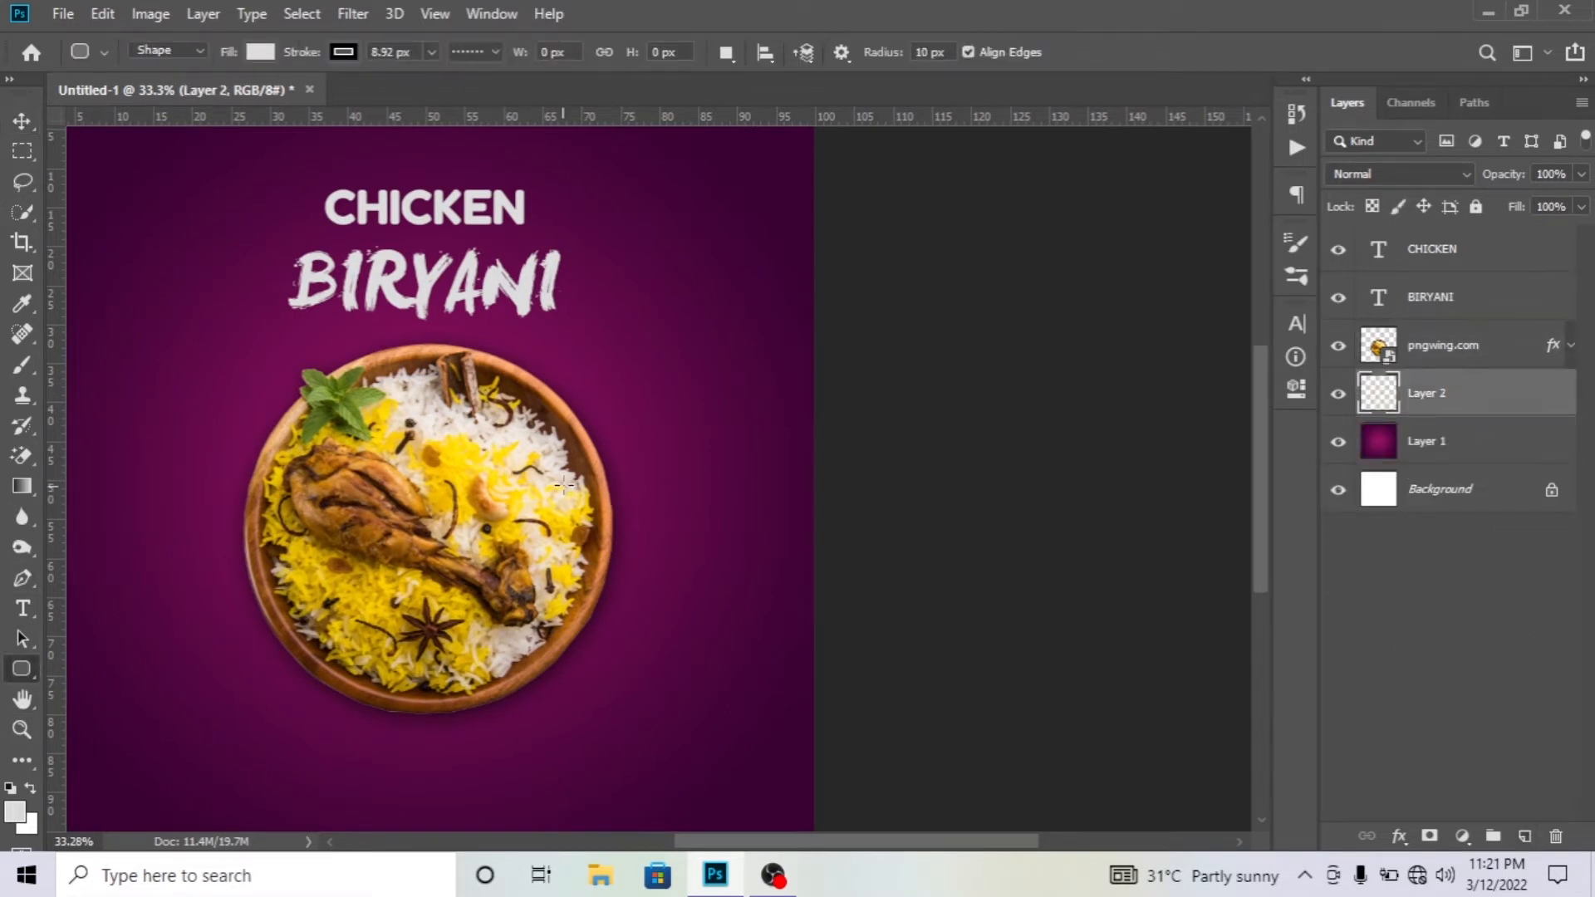
key(ctrl+minus)
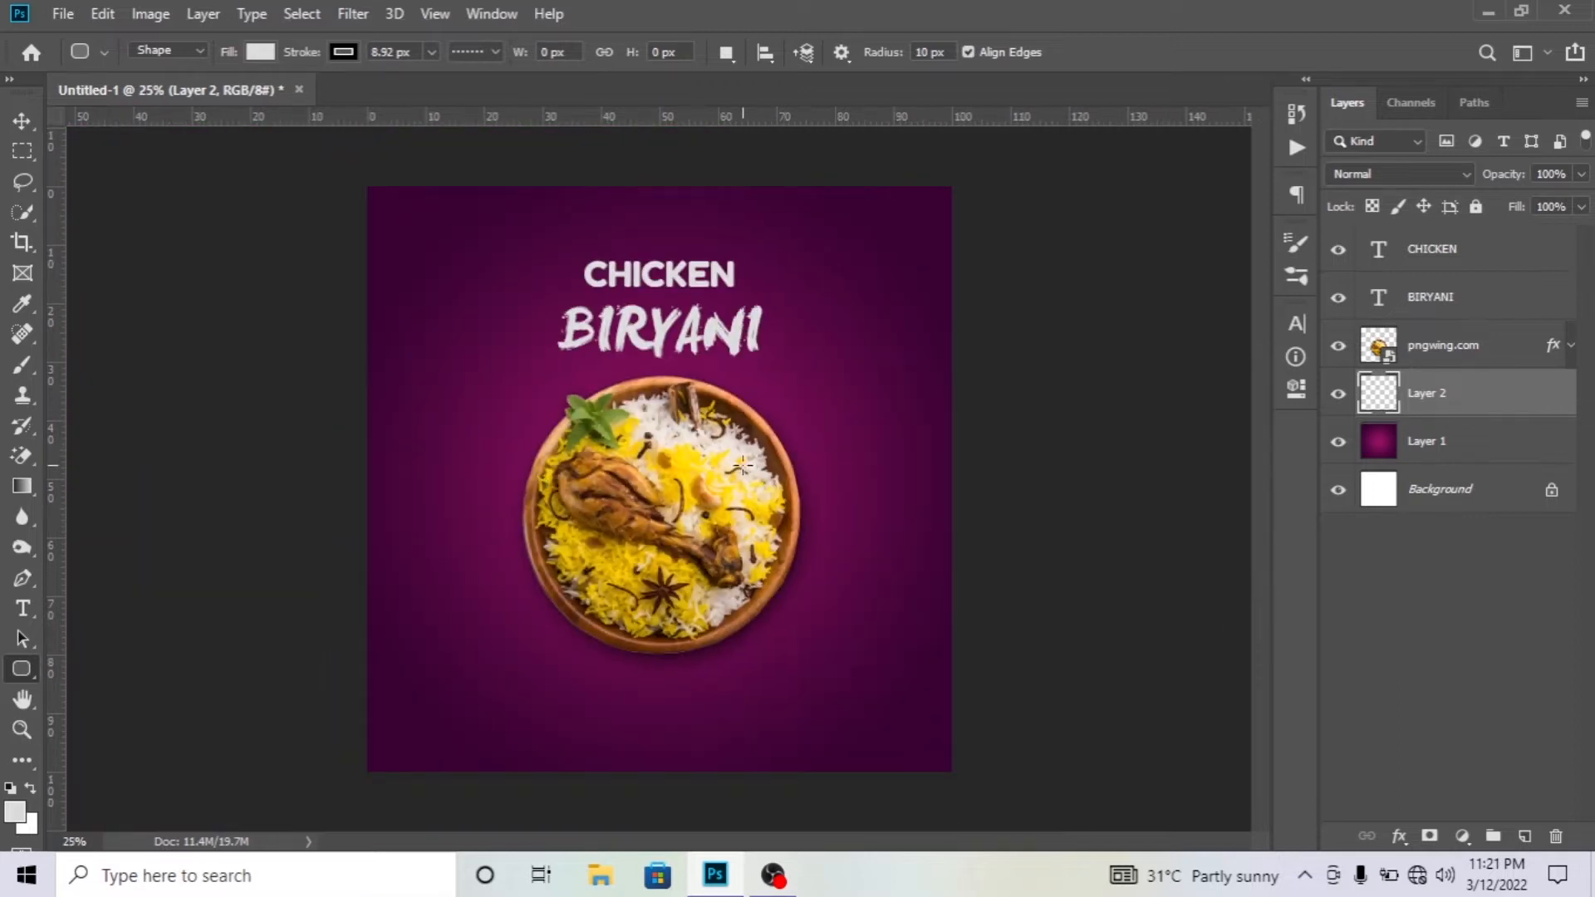
drag(728, 466, 890, 559)
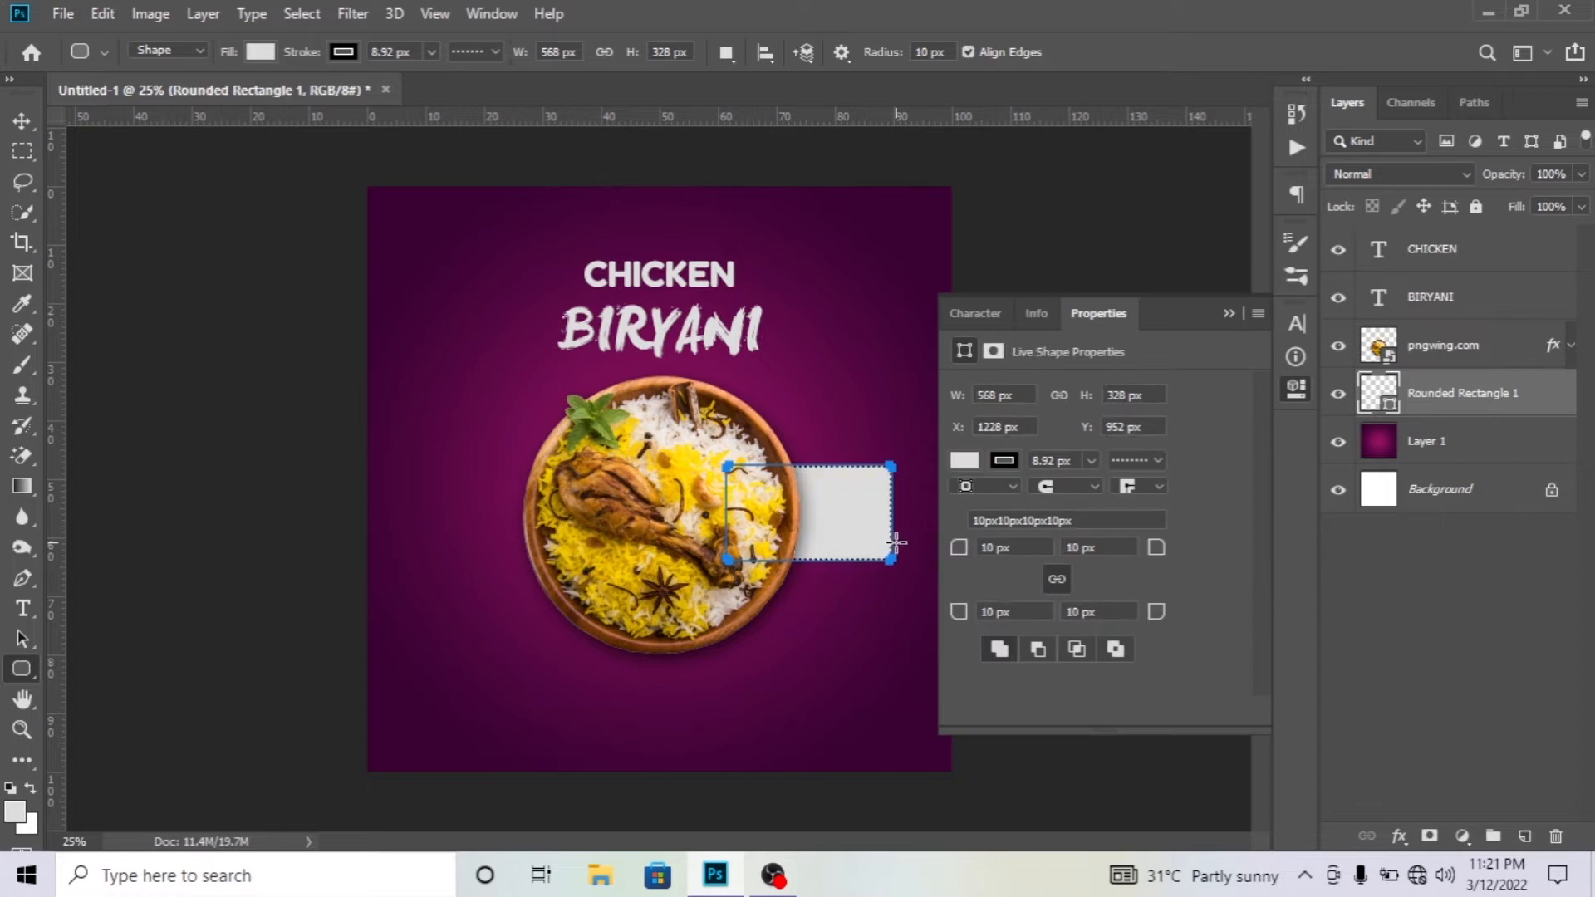
Fill the rounded rectangle beside the bowl with very dark navy and remove its stroke.
scroll(894, 542, up, 5)
click(963, 461)
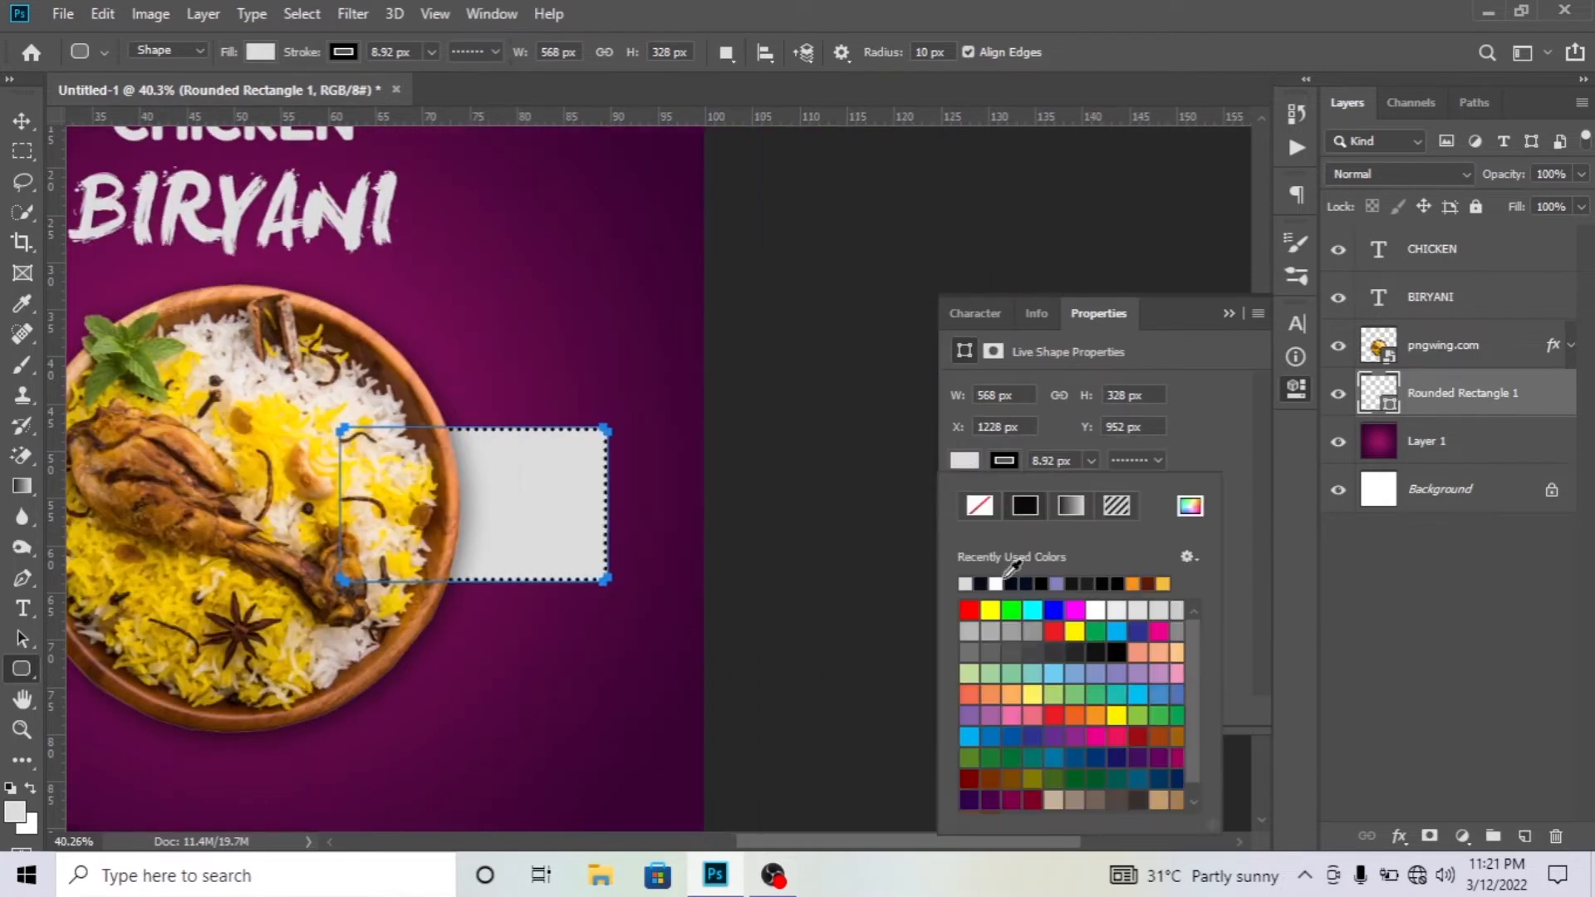
click(985, 584)
click(1004, 460)
click(1004, 460)
click(1074, 452)
Set all four corner radii of the navy rounded rectangle to 30 px.
scroll(1068, 453, down, 1)
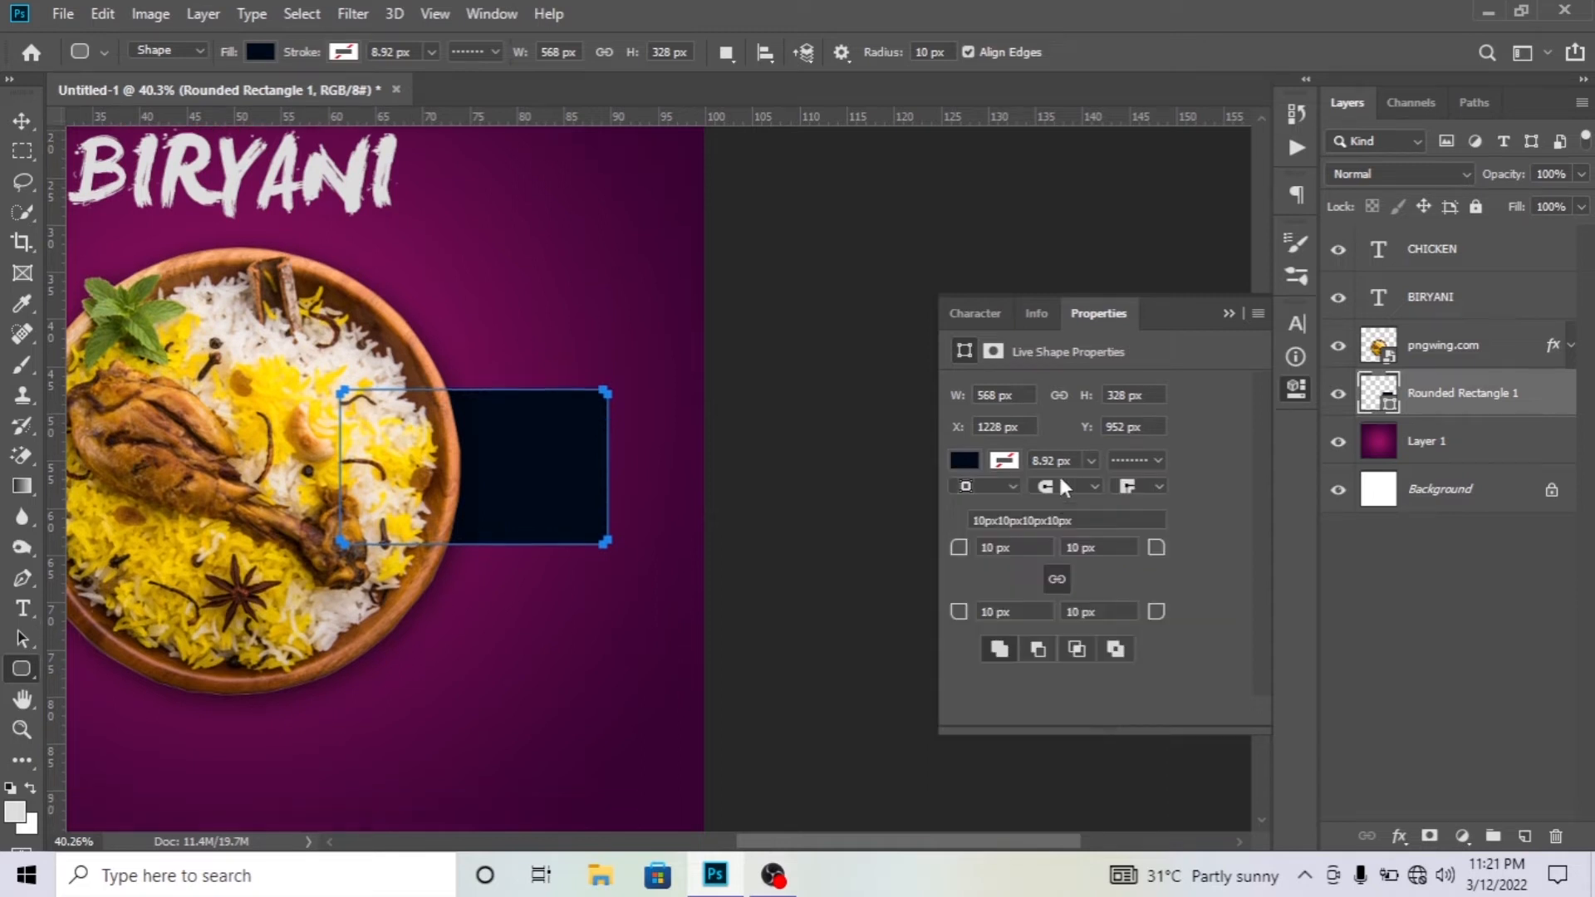
text(50)
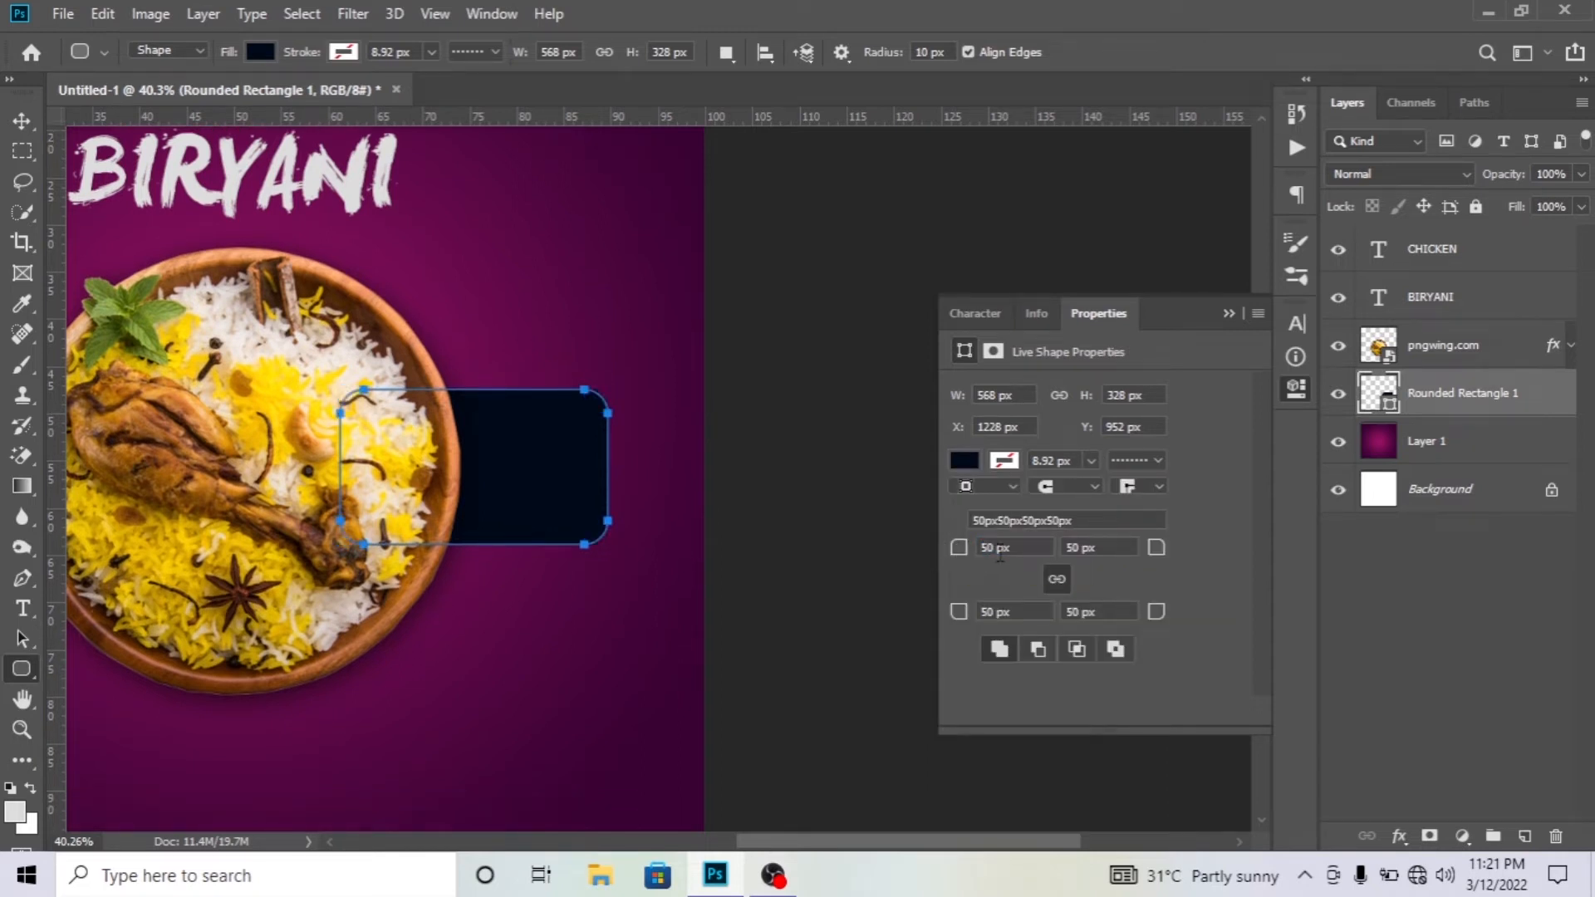
key(Return)
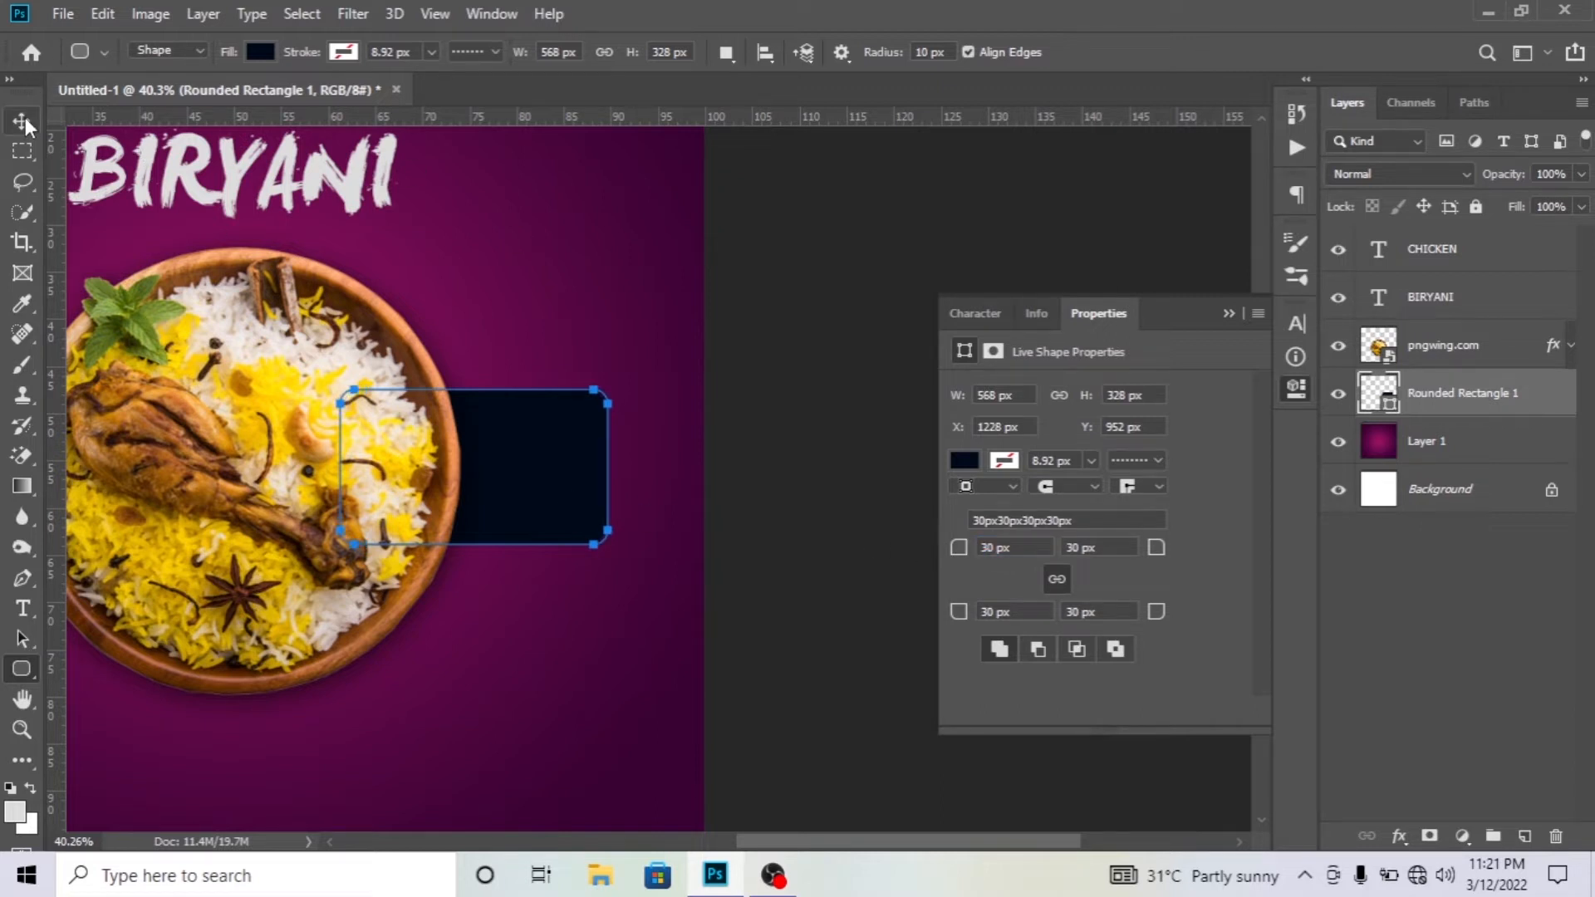
key(Return)
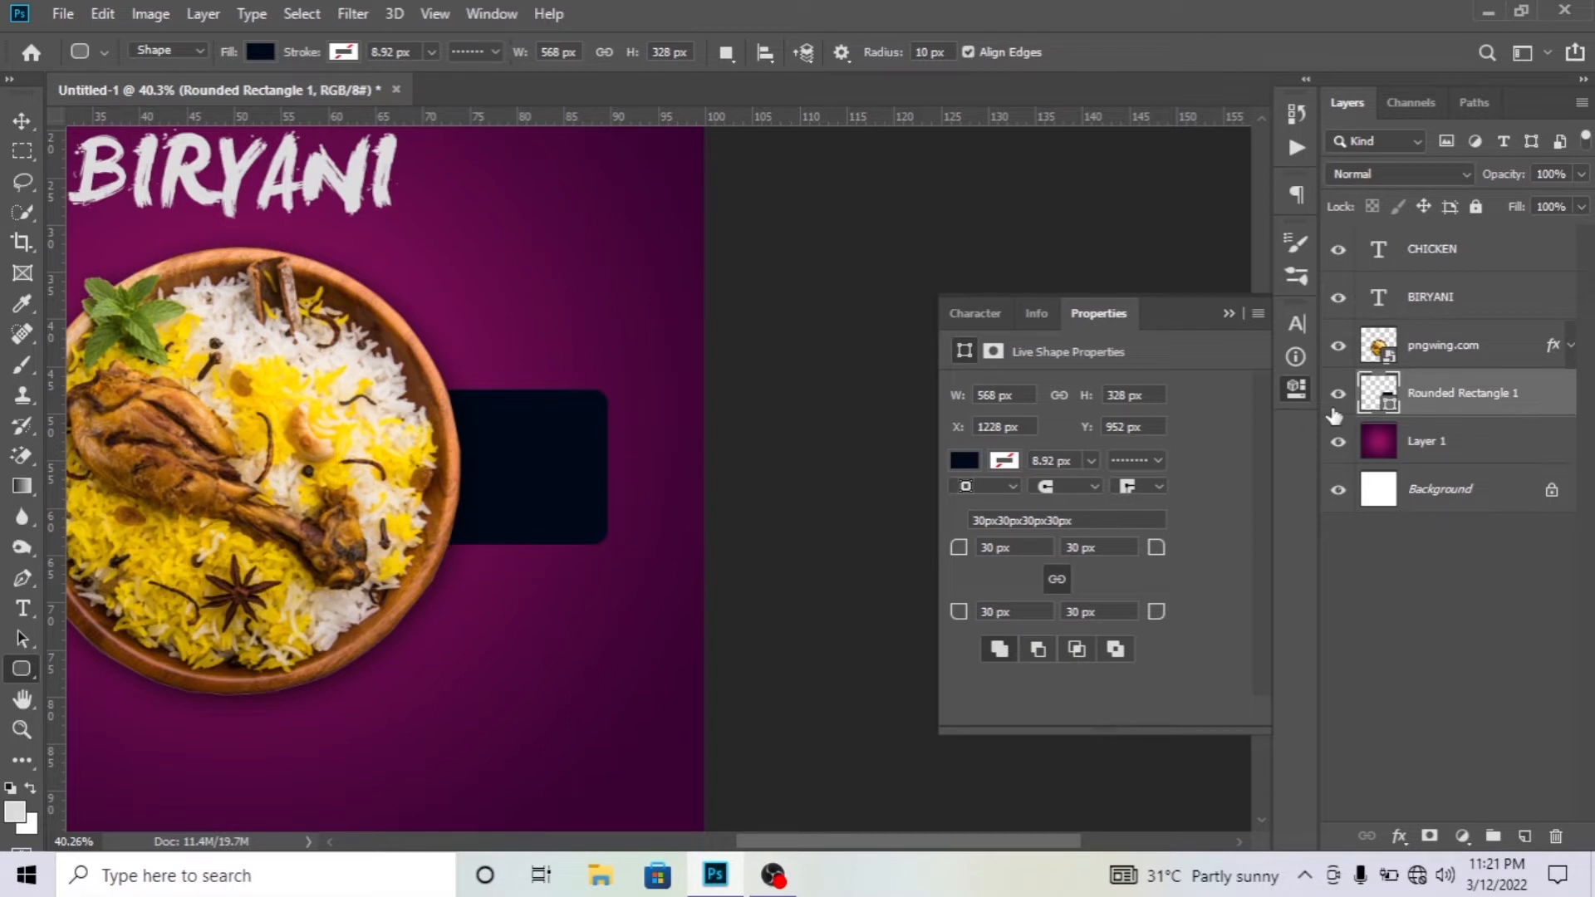
Duplicate the navy rounded rectangle and give the copy no fill and a white stroke.
key(ctrl+j)
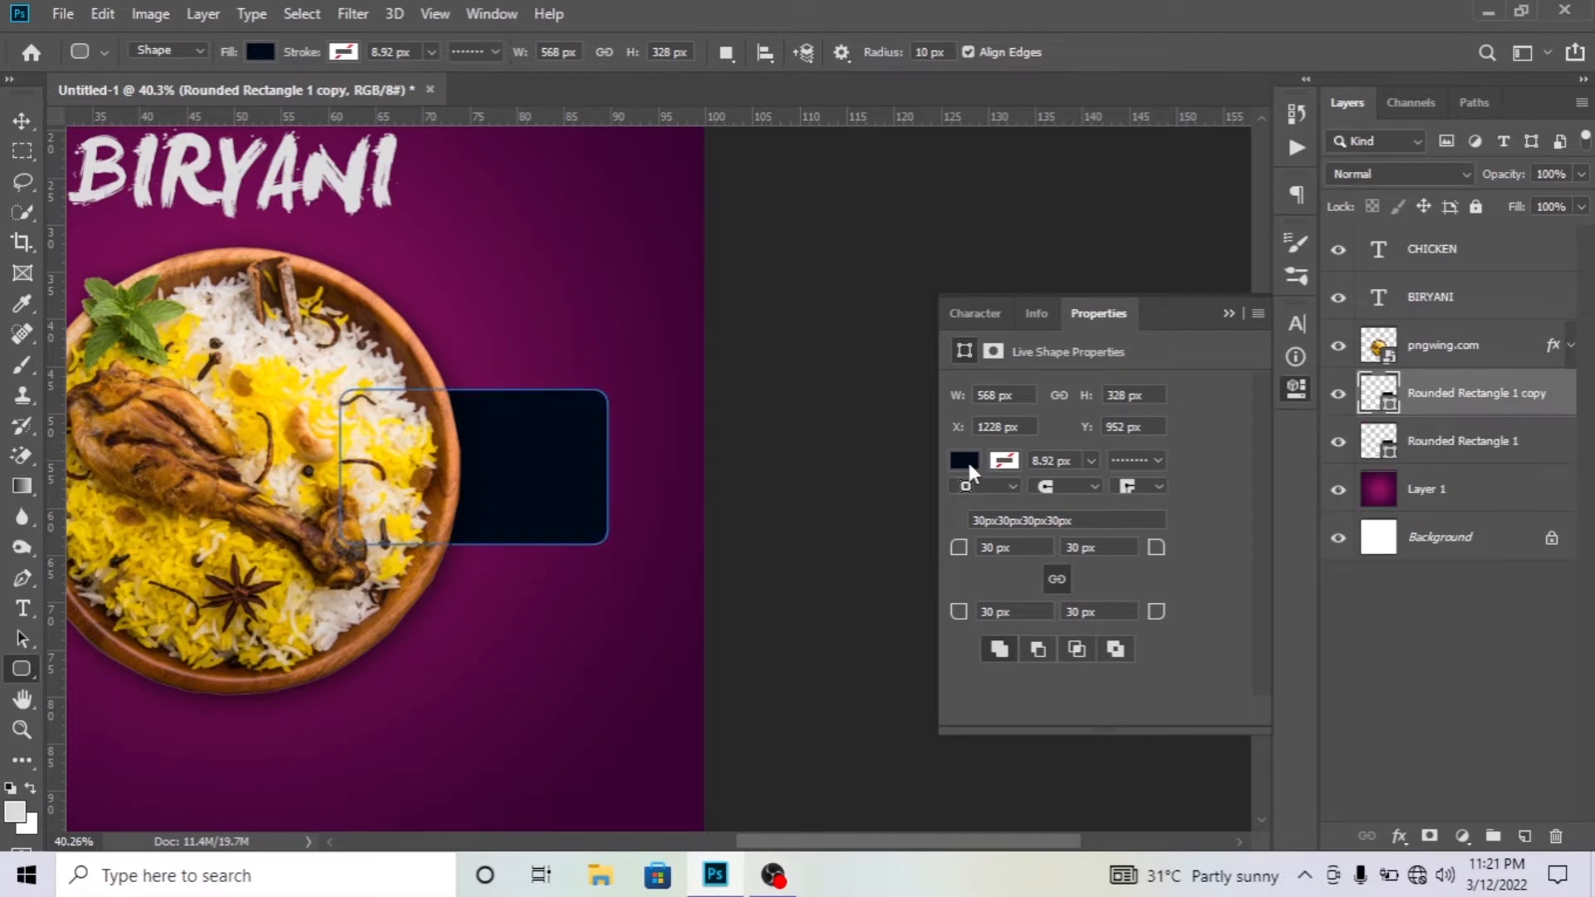
click(964, 460)
click(979, 505)
click(1003, 460)
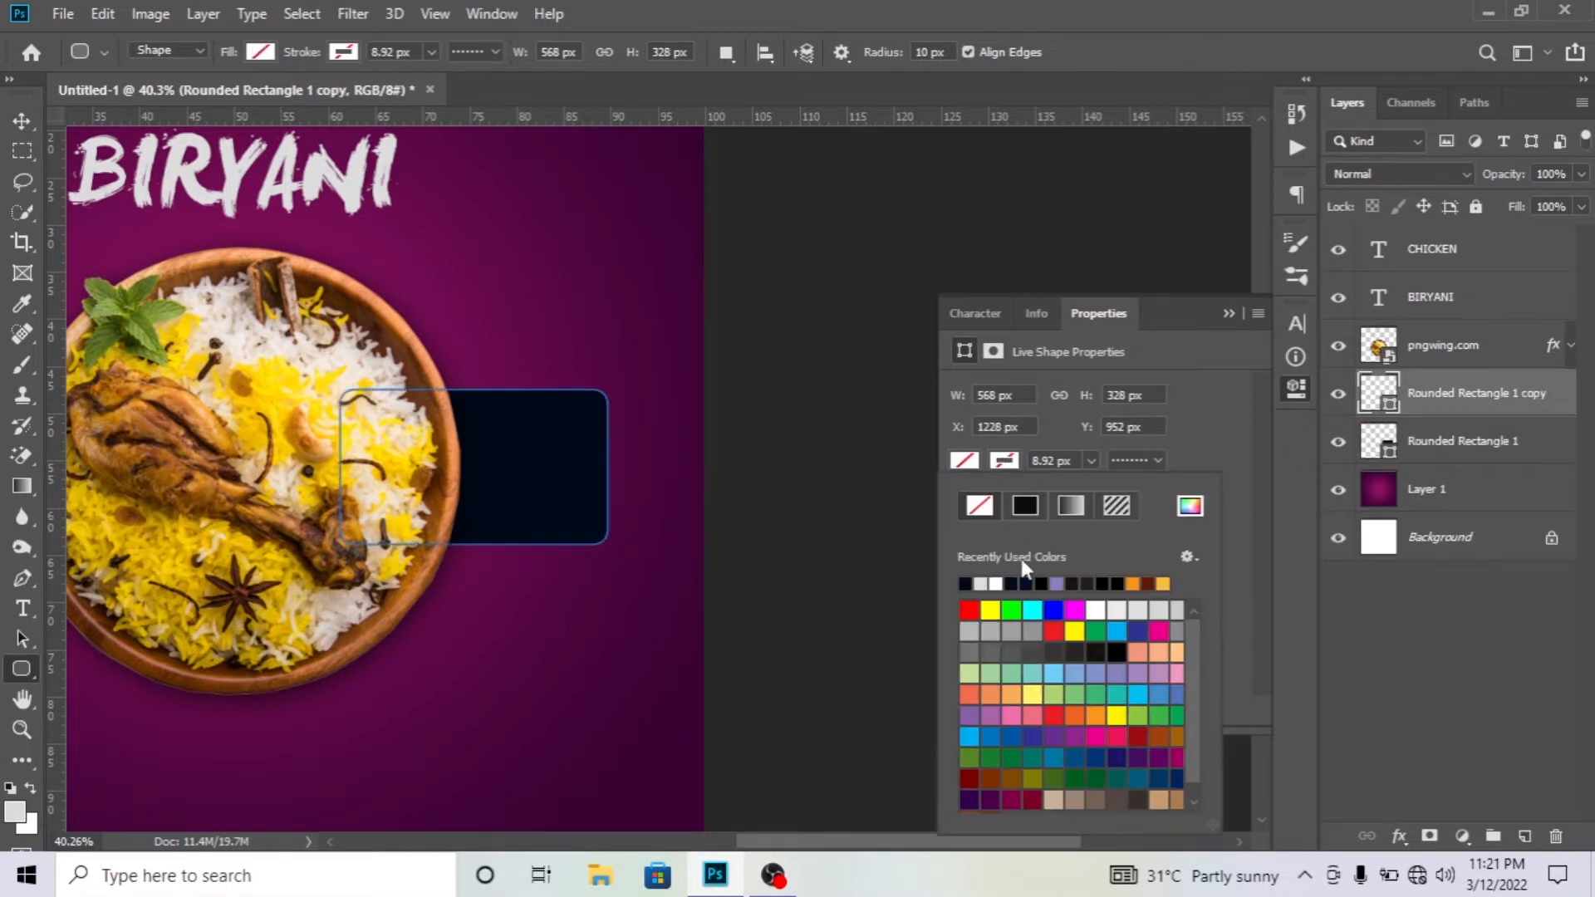
click(995, 583)
Change the copy's stroke to a solid line 2 px wide.
click(1146, 461)
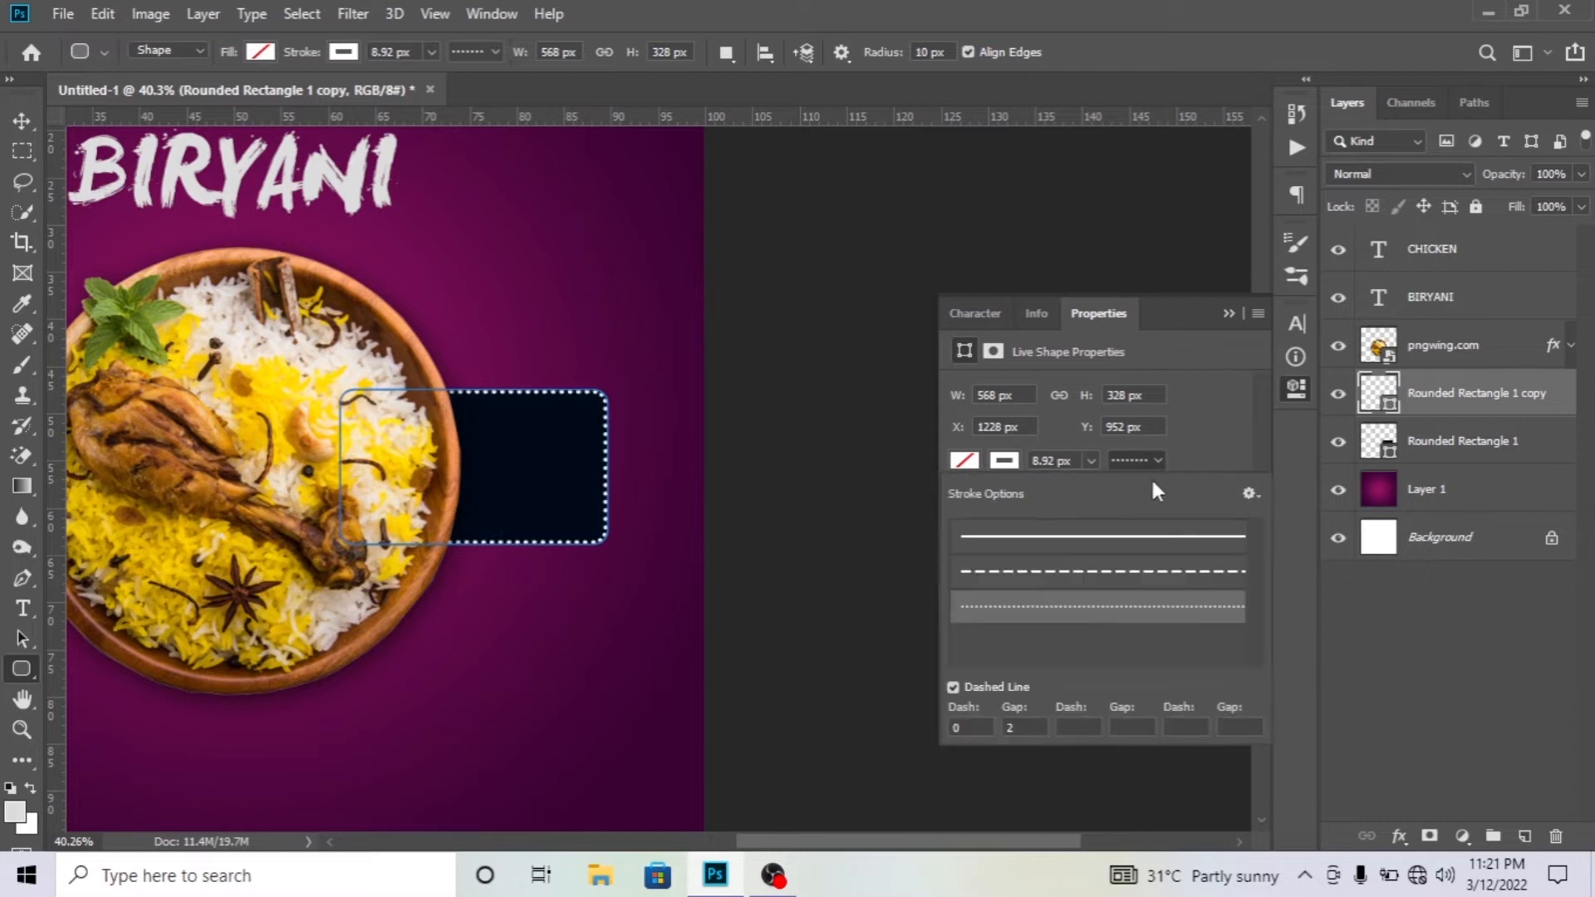
click(1114, 538)
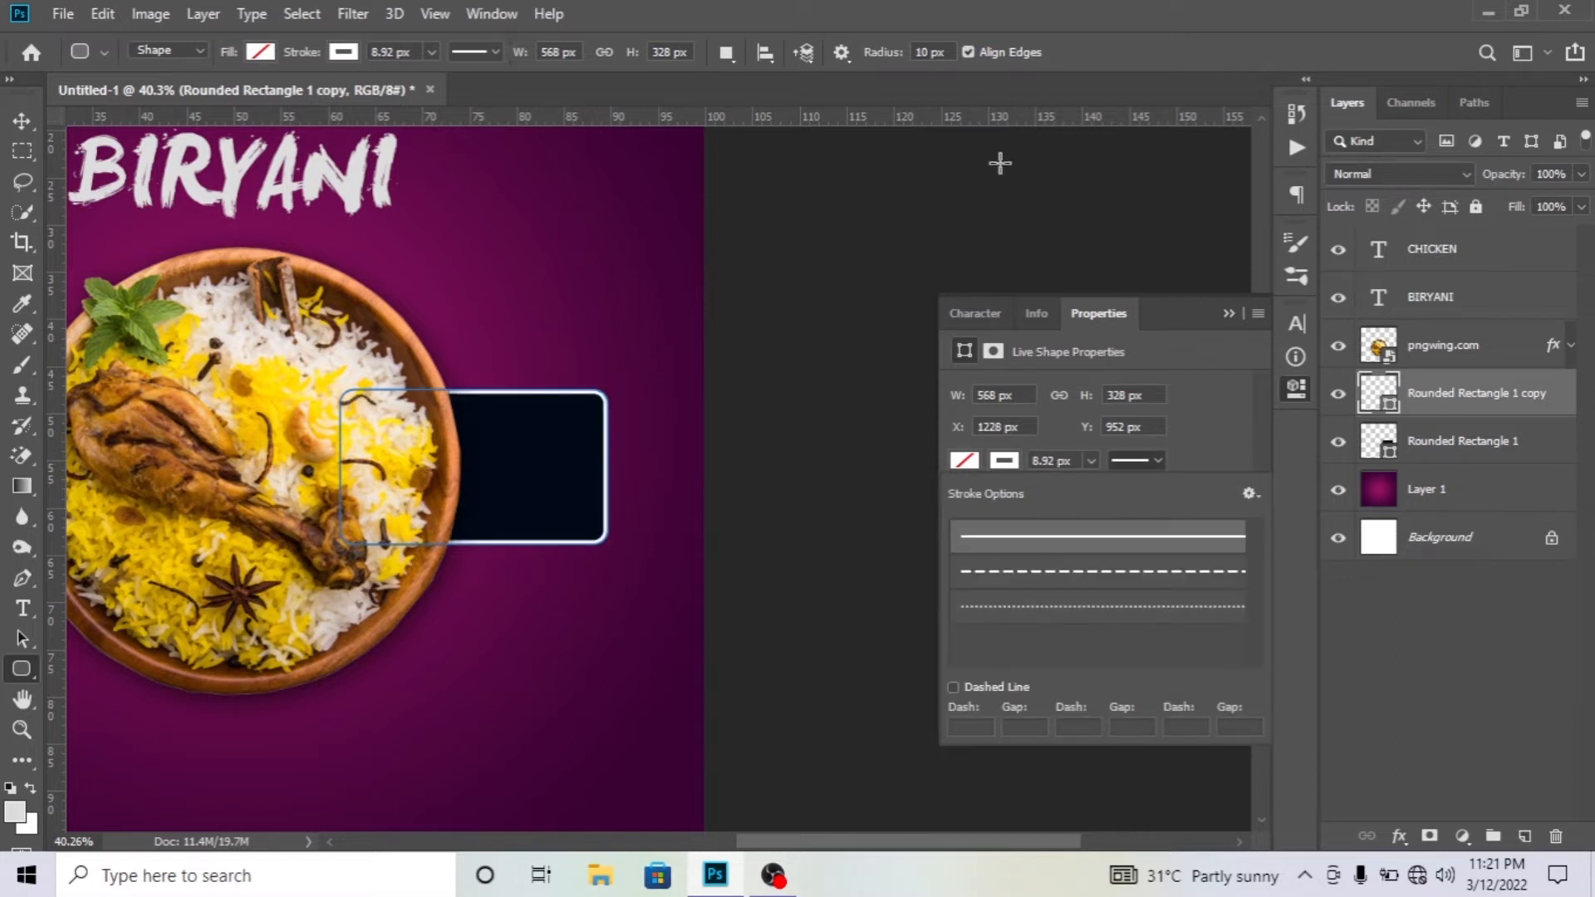
click(1053, 462)
text(2)
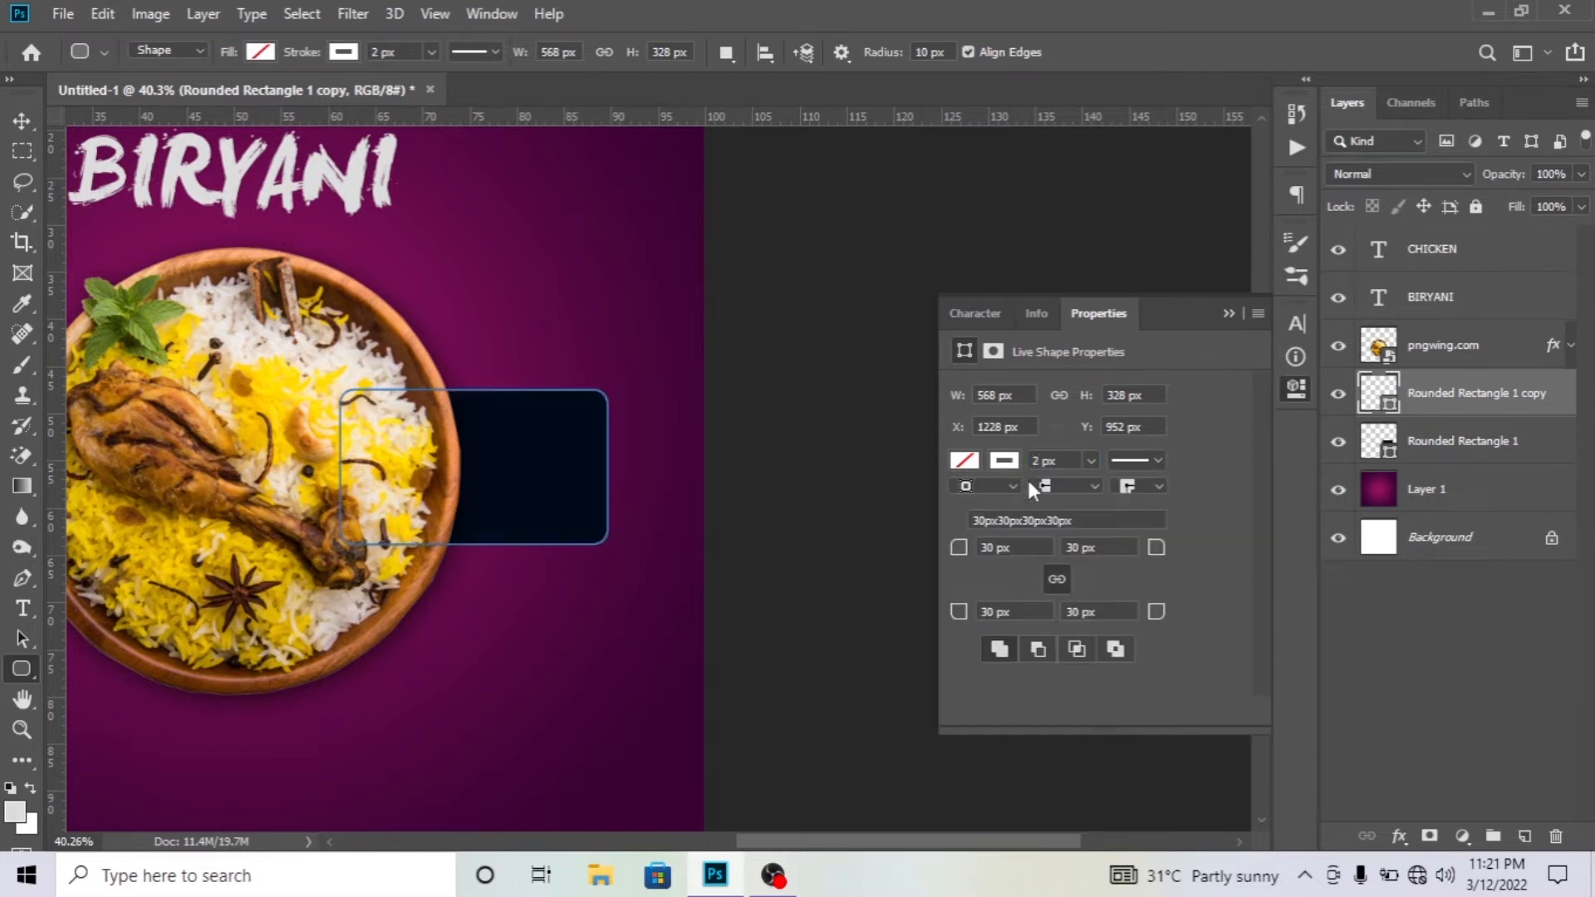
Scale the outline copy to about 87.68% width and 85.06% height so it sits inside the navy label.
key(ctrl+t)
drag(605, 388, 587, 402)
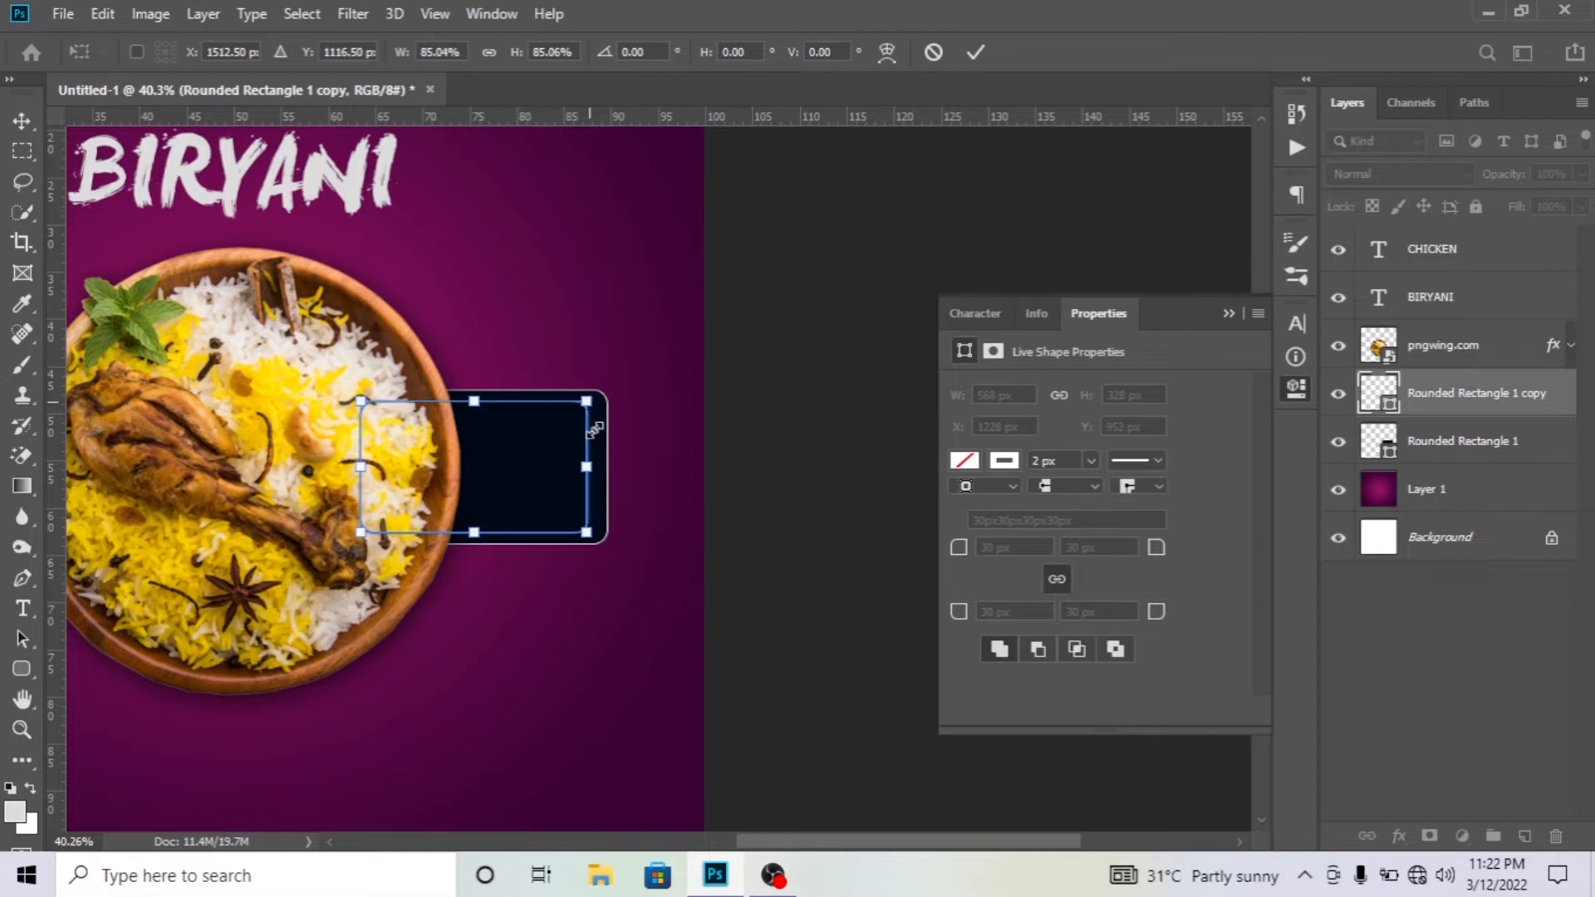
drag(586, 466, 593, 466)
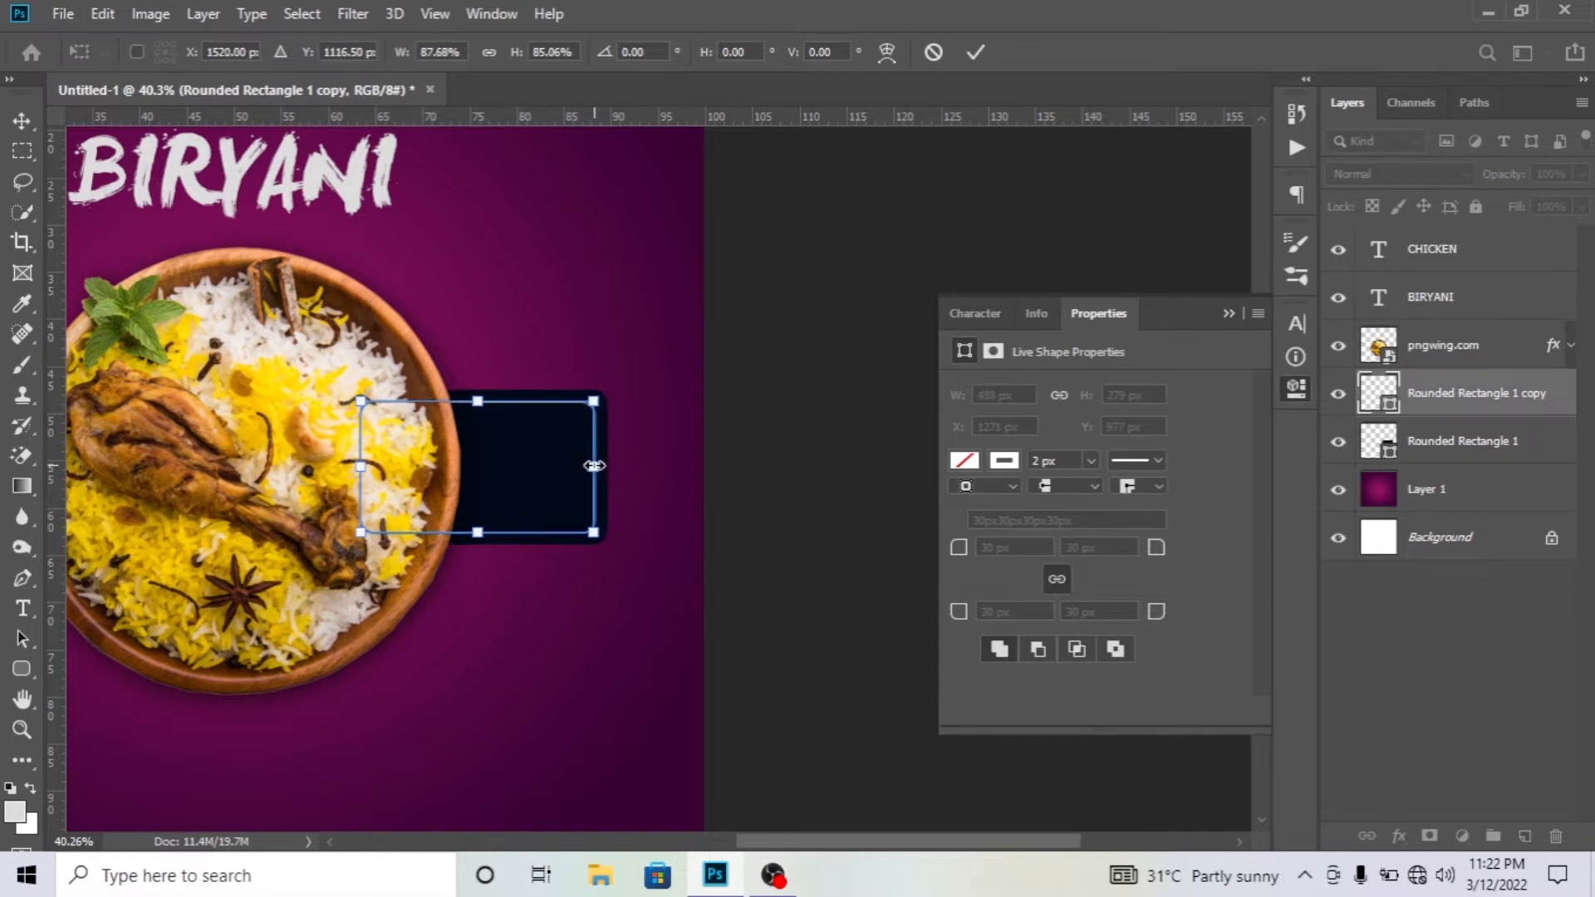
key(u)
Nudge the white outline to X 1272 px, Y 977 px for an even margin inside the navy label.
key(v)
key(Right)
key(Right)
key(Left)
key(Left)
key(Left)
scroll(619, 411, up, 6)
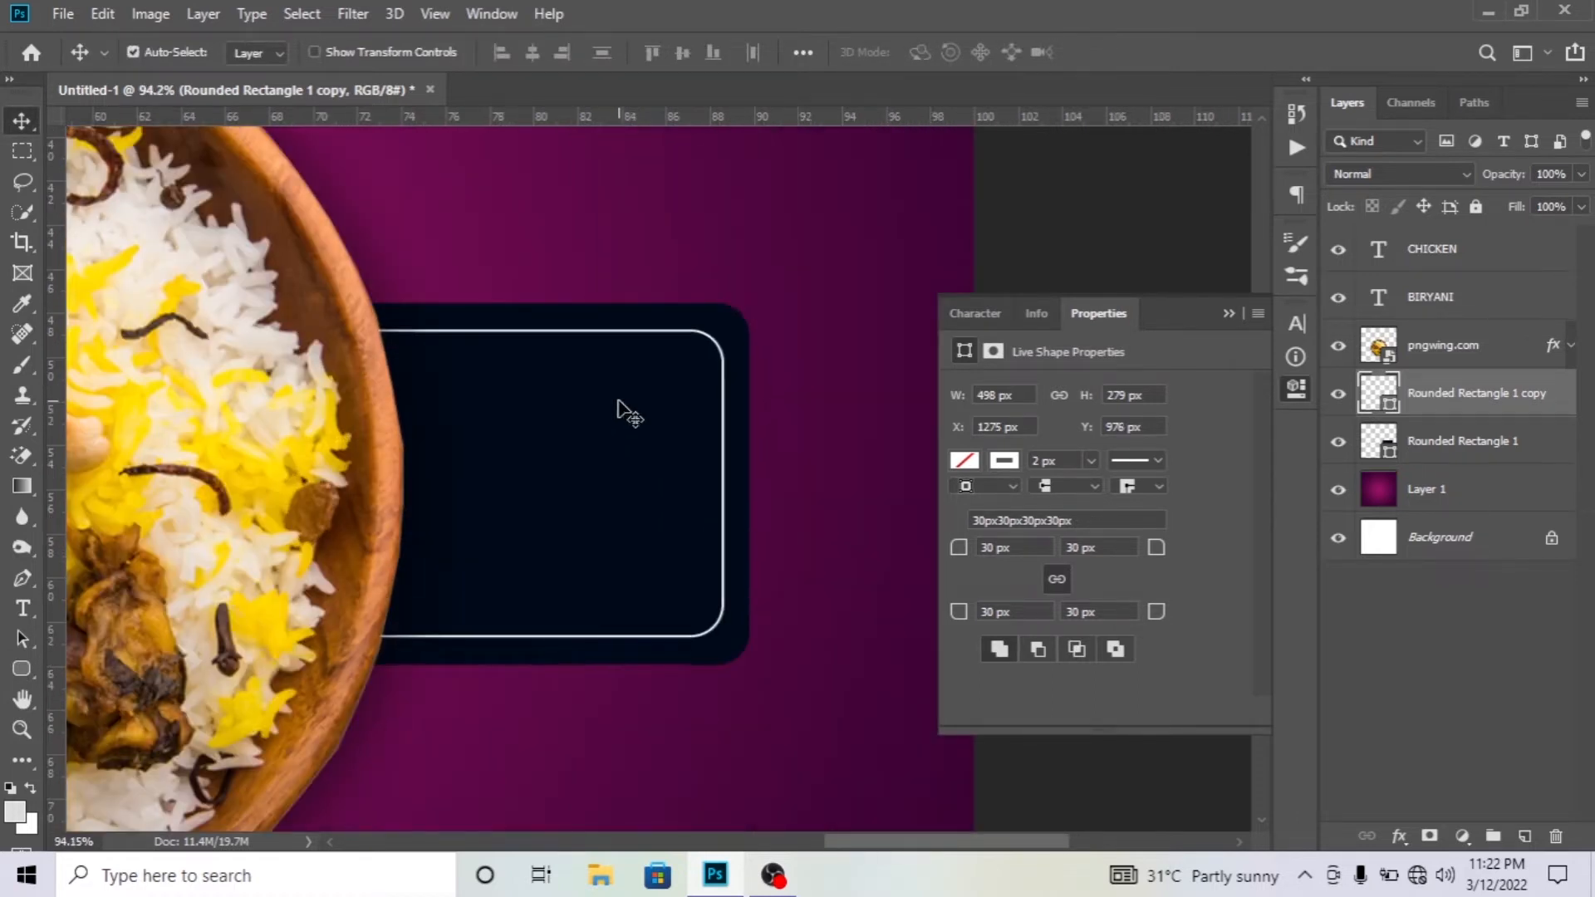
key(Left)
key(Left)
scroll(623, 413, down, 4)
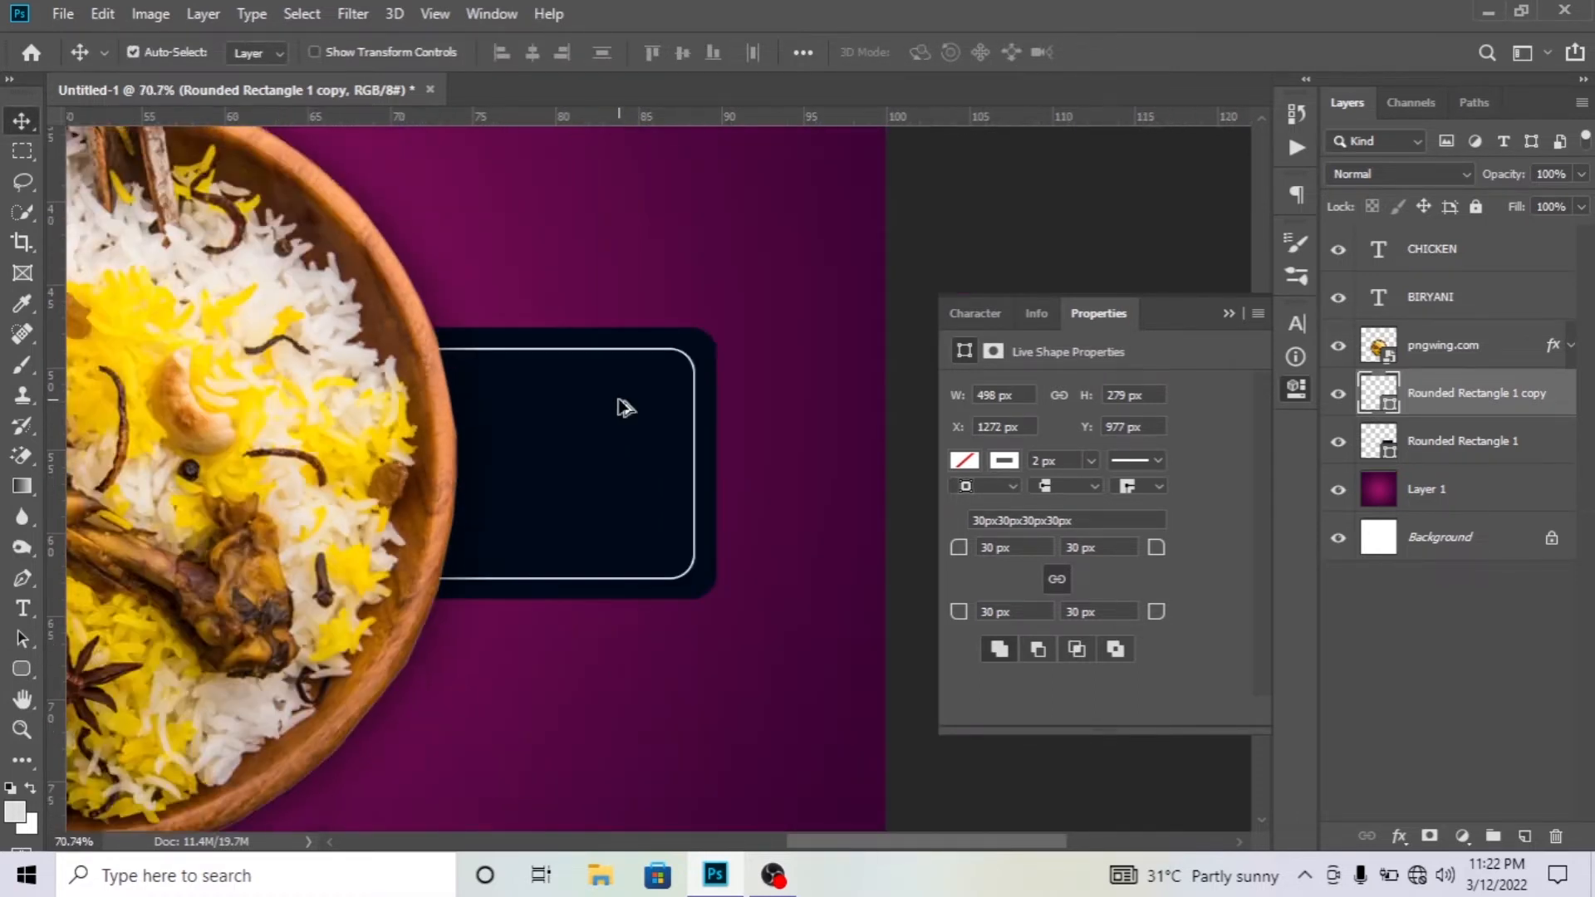
Add the text "50%" at 100 pt inside the outlined label.
scroll(665, 502, down, 3)
scroll(632, 499, up, 4)
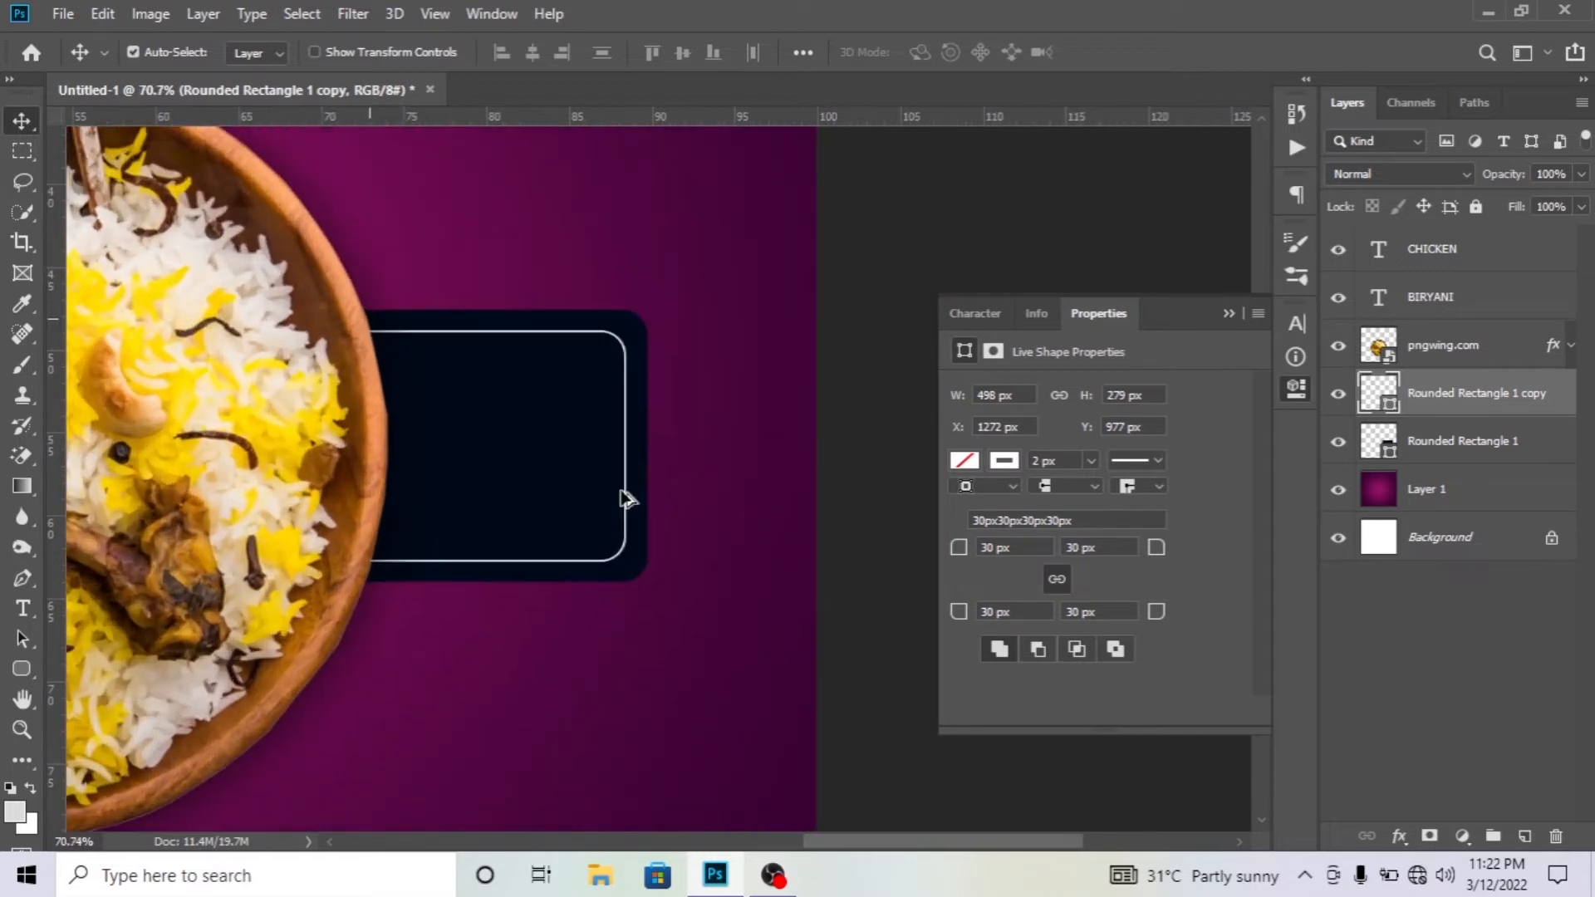
key(t)
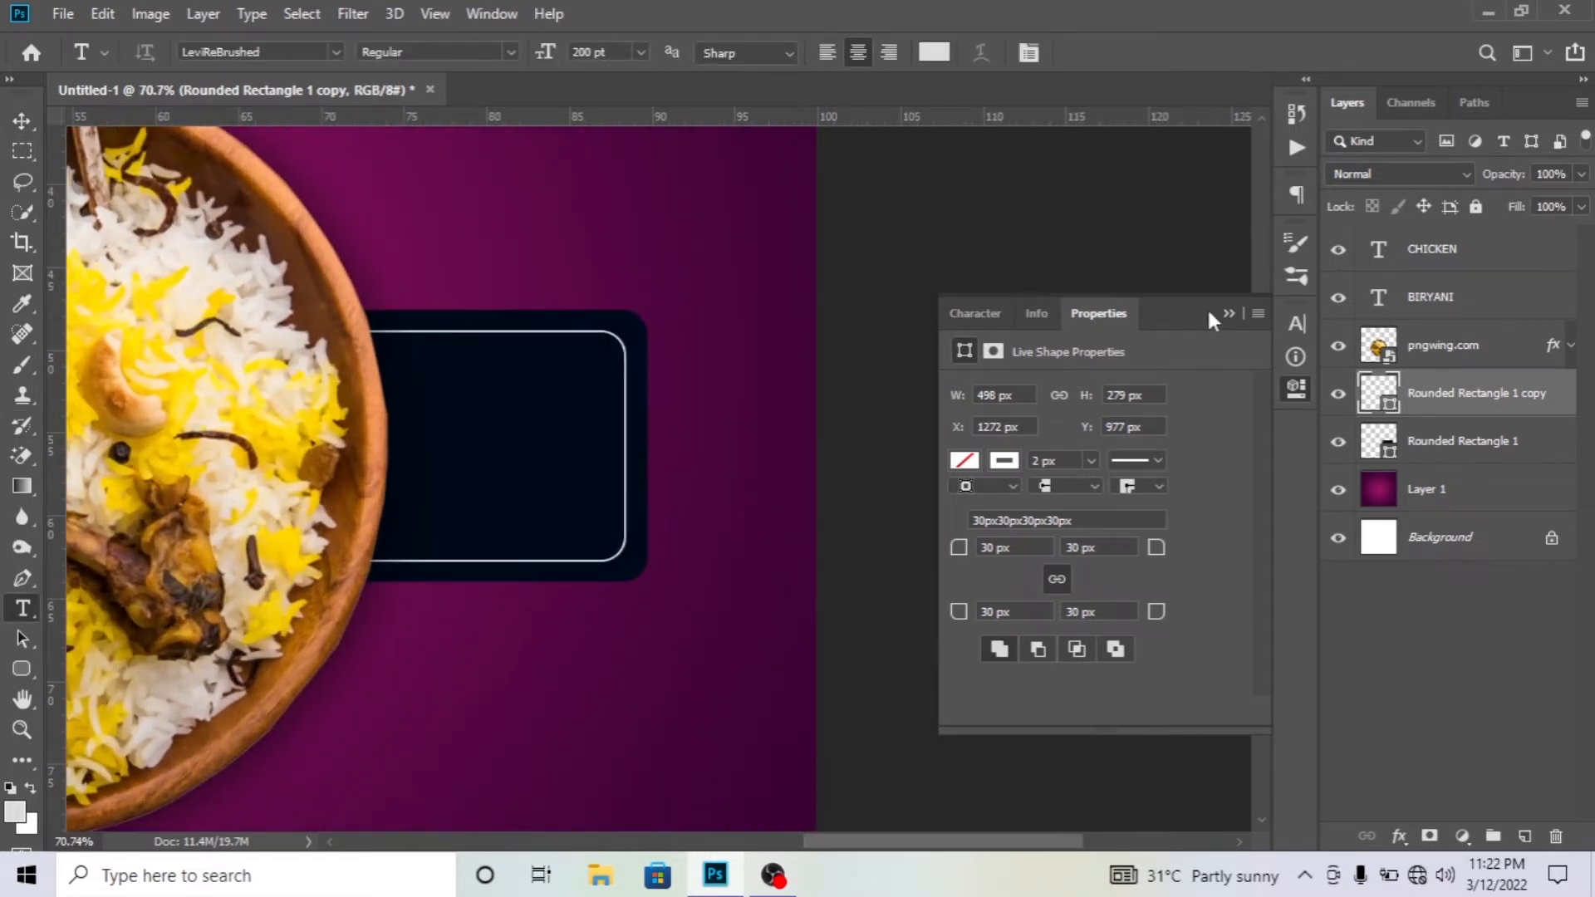
click(1227, 319)
click(531, 484)
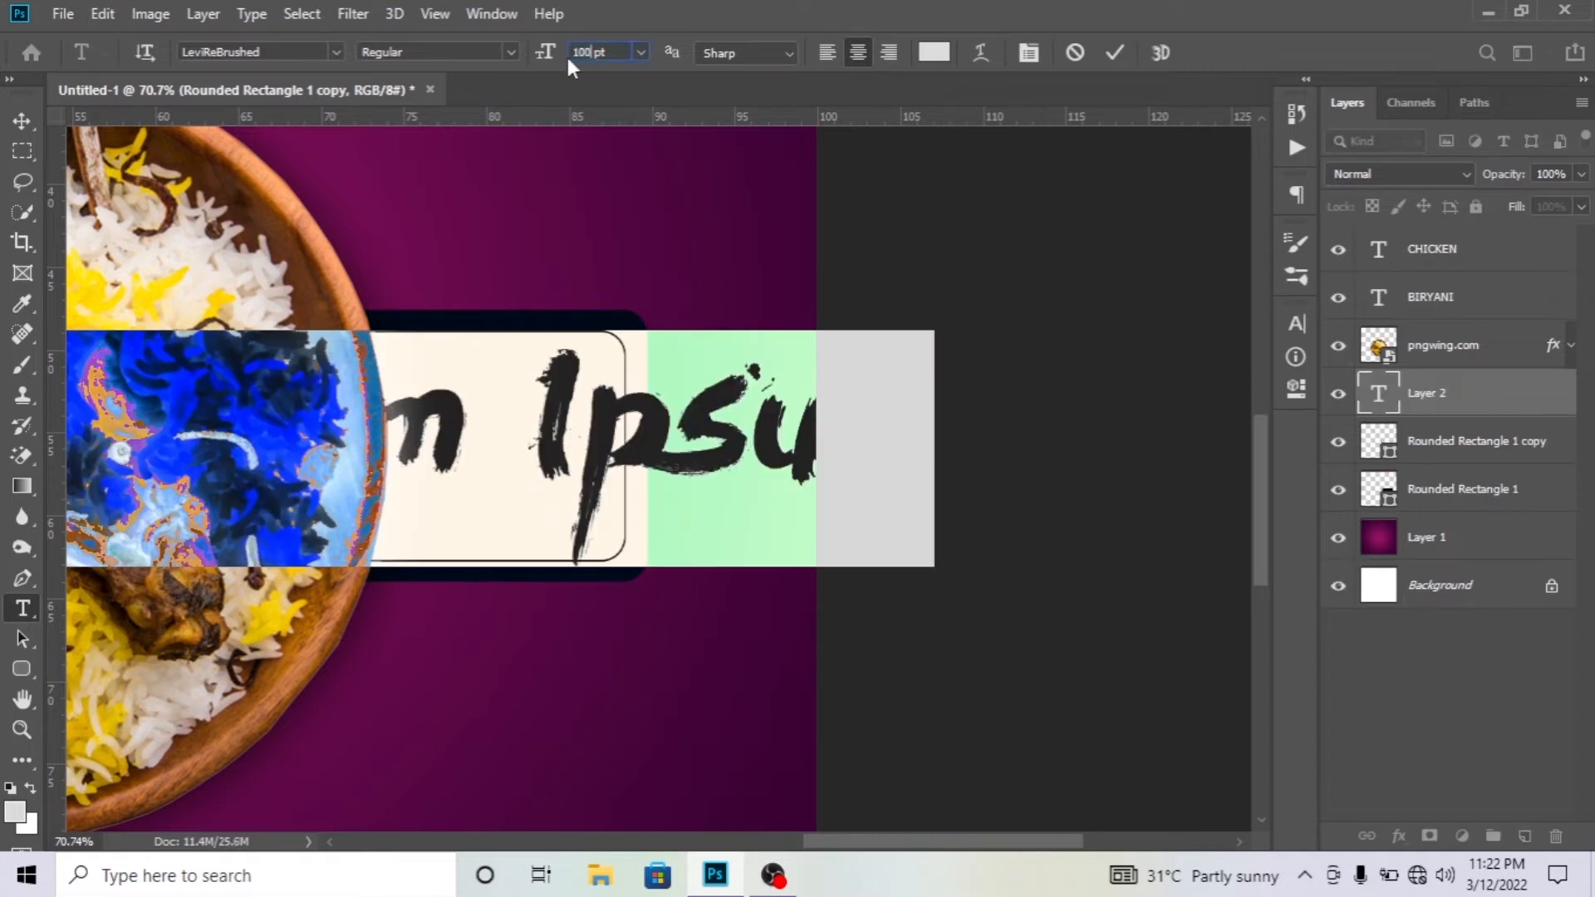
key(Return)
text(50)
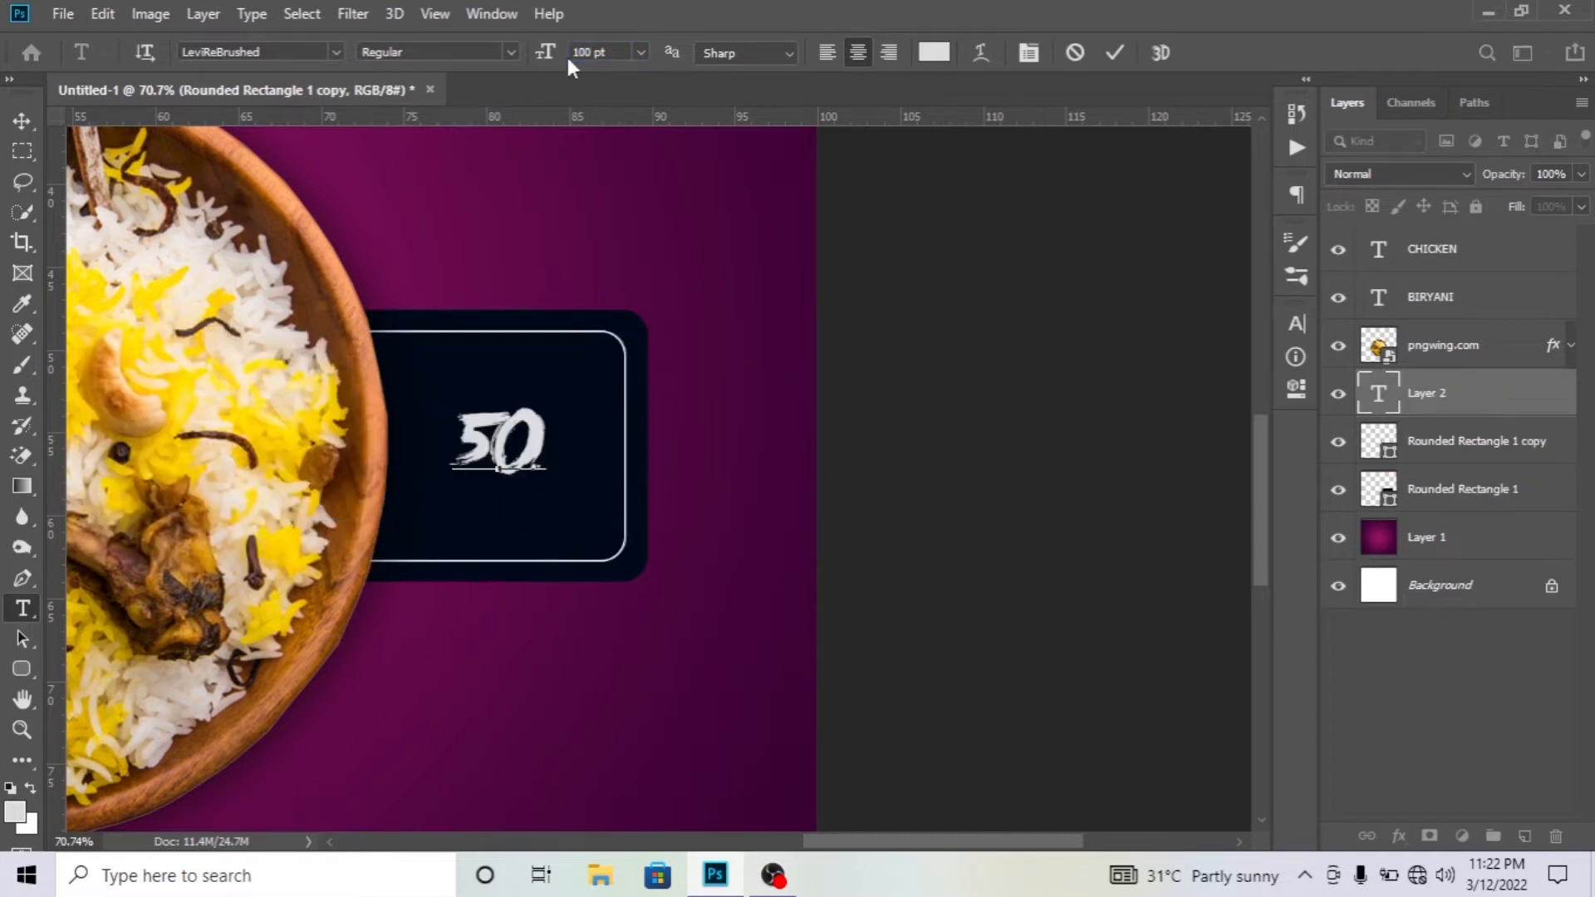
text(%)
Set the 50% text's font to Fredoka One.
key(ctrl+a)
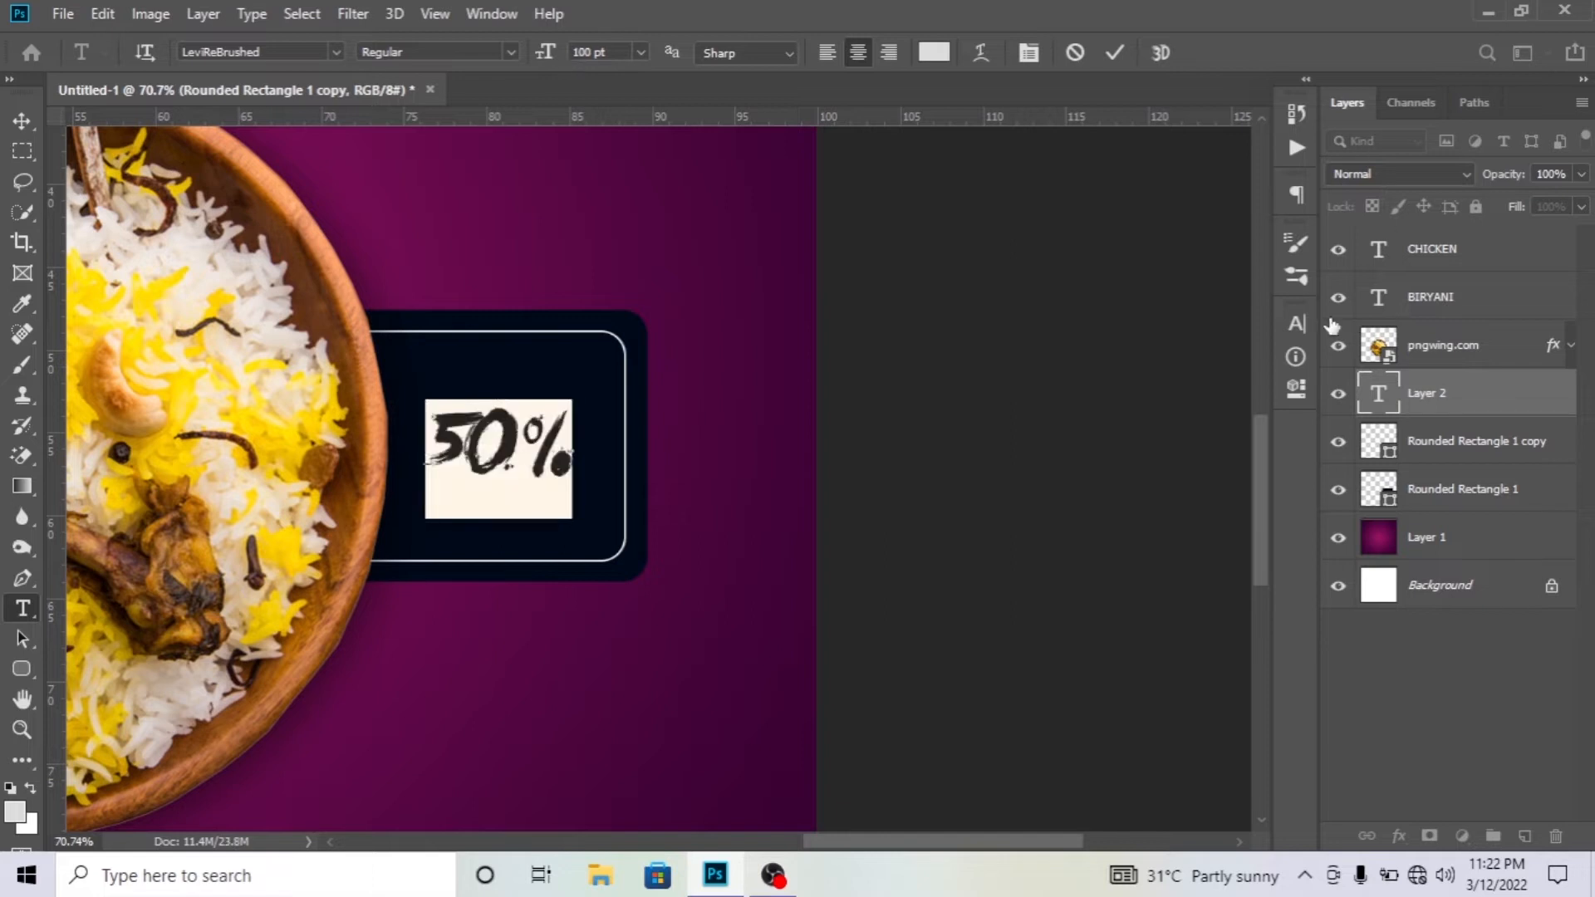
key(ctrl+t)
click(1153, 358)
click(1231, 427)
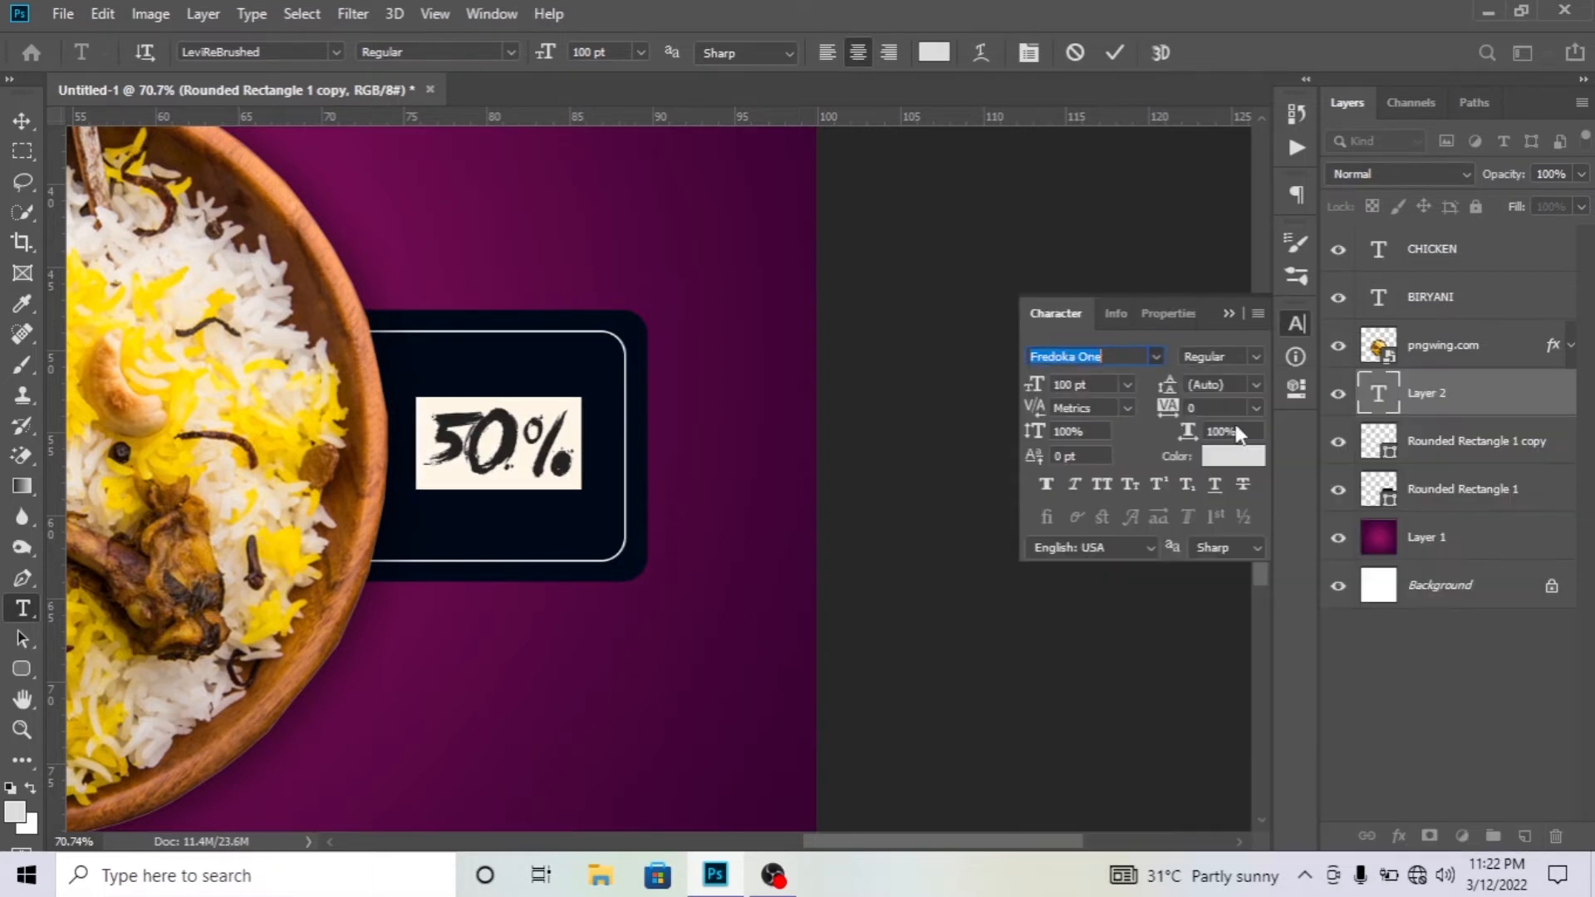
click(1114, 55)
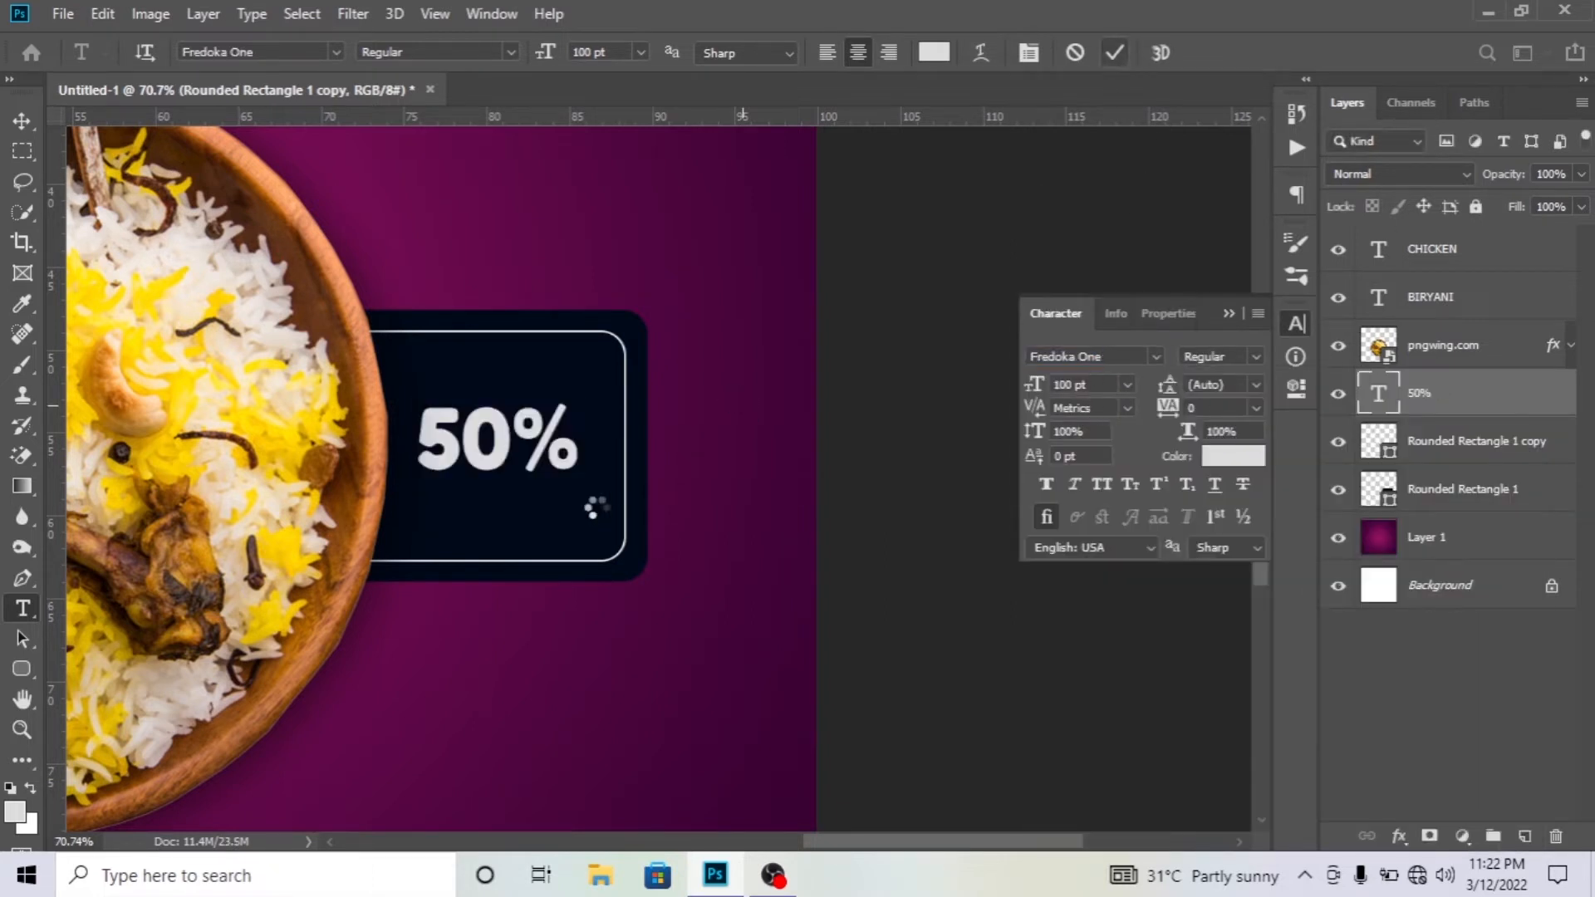
Move 50% up in the label, place a duplicate directly below it and change the duplicate's text to "OFF".
key(v)
drag(516, 452, 506, 492)
key(t)
double_click(509, 489)
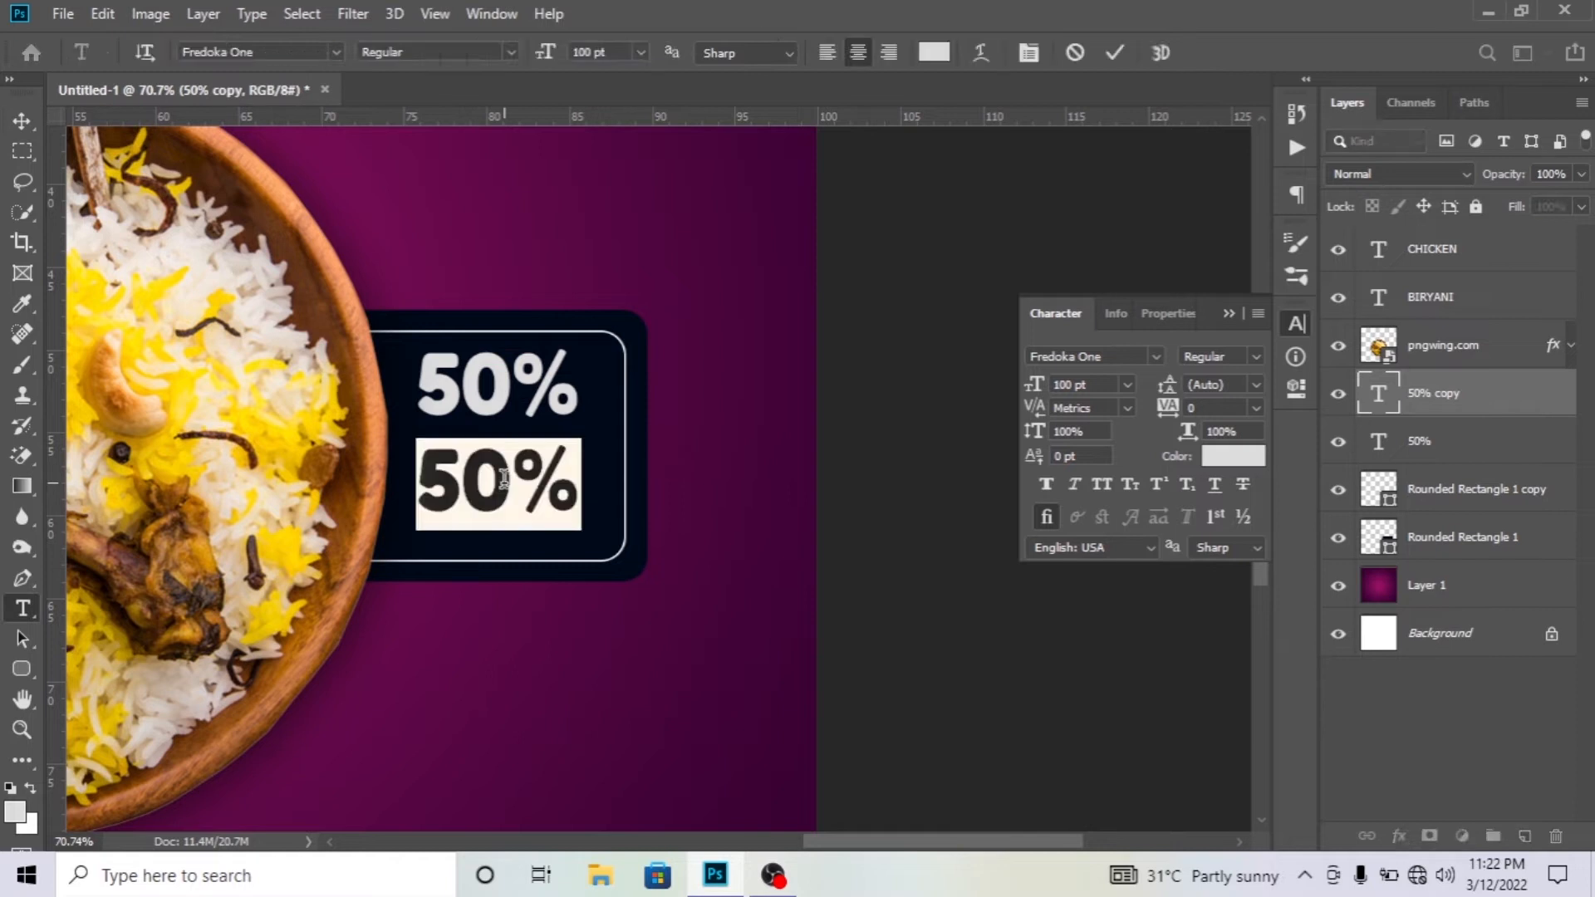
text(off)
key(BackSpace)
key(BackSpace)
key(BackSpace)
text(OFF)
Try several fonts on the OFF text, settling on Abel Regular with faux bold.
double_click(508, 491)
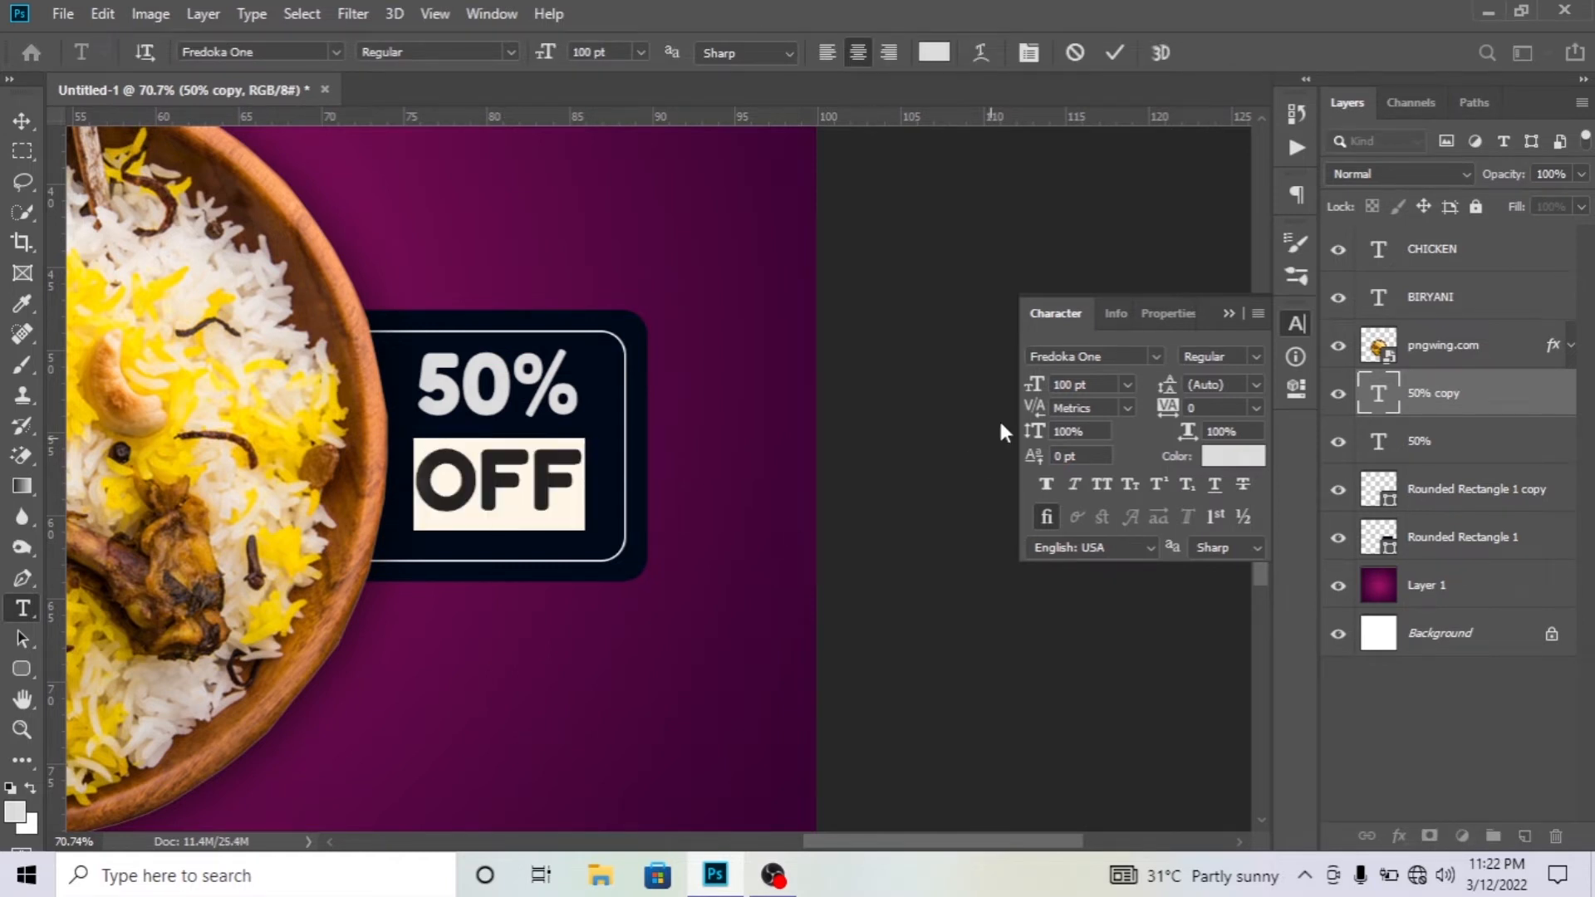
click(1155, 356)
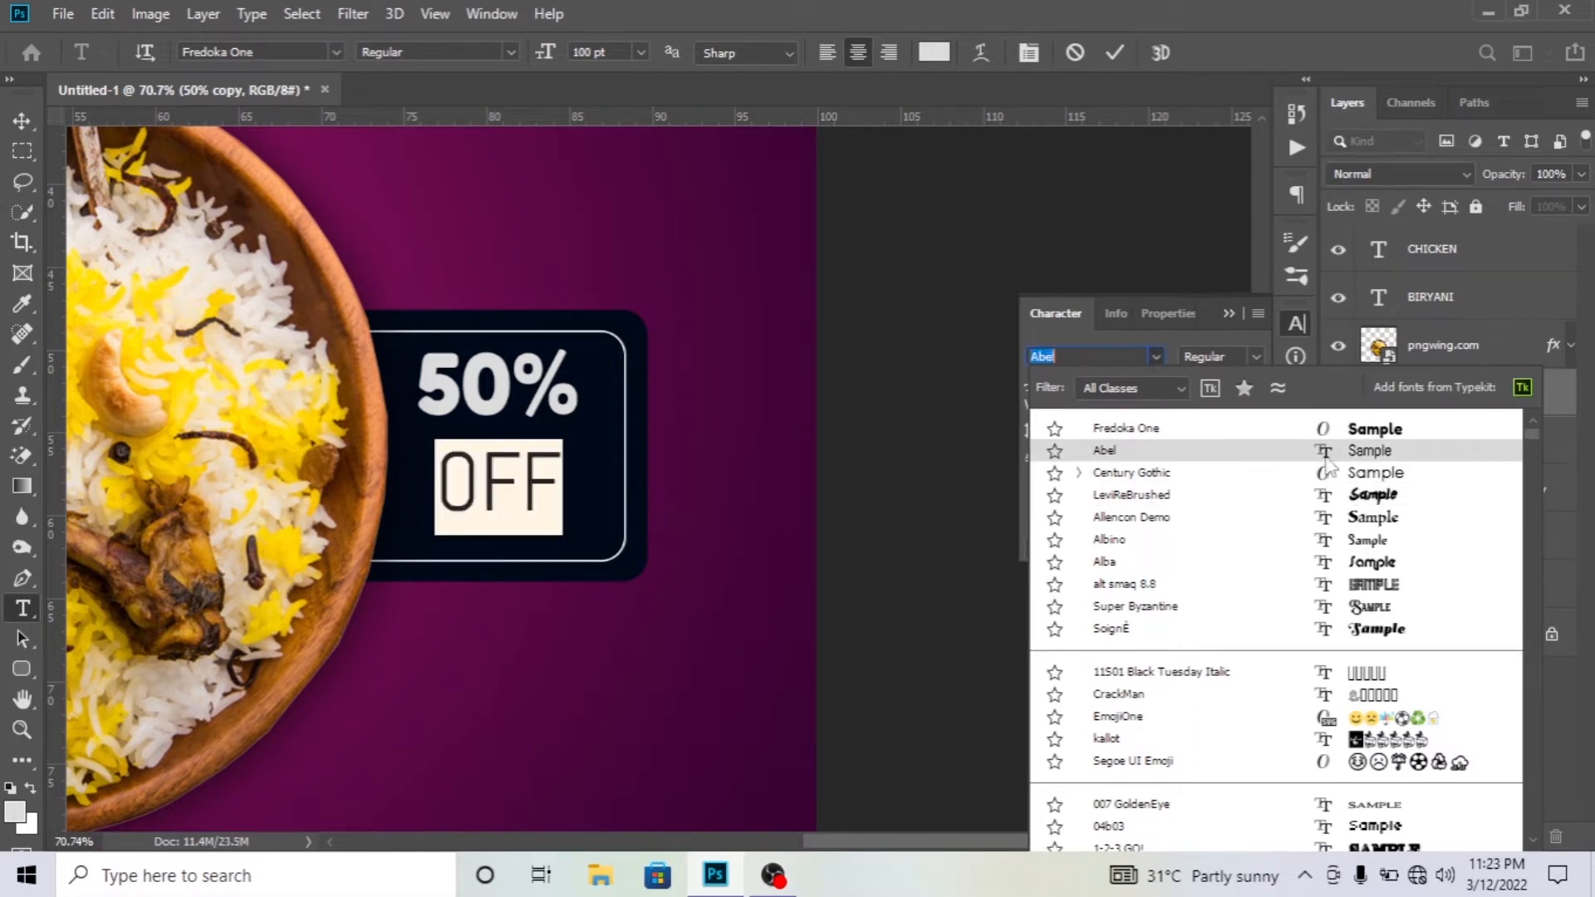
key(Down)
key(Down)
key(Down)
key(Down)
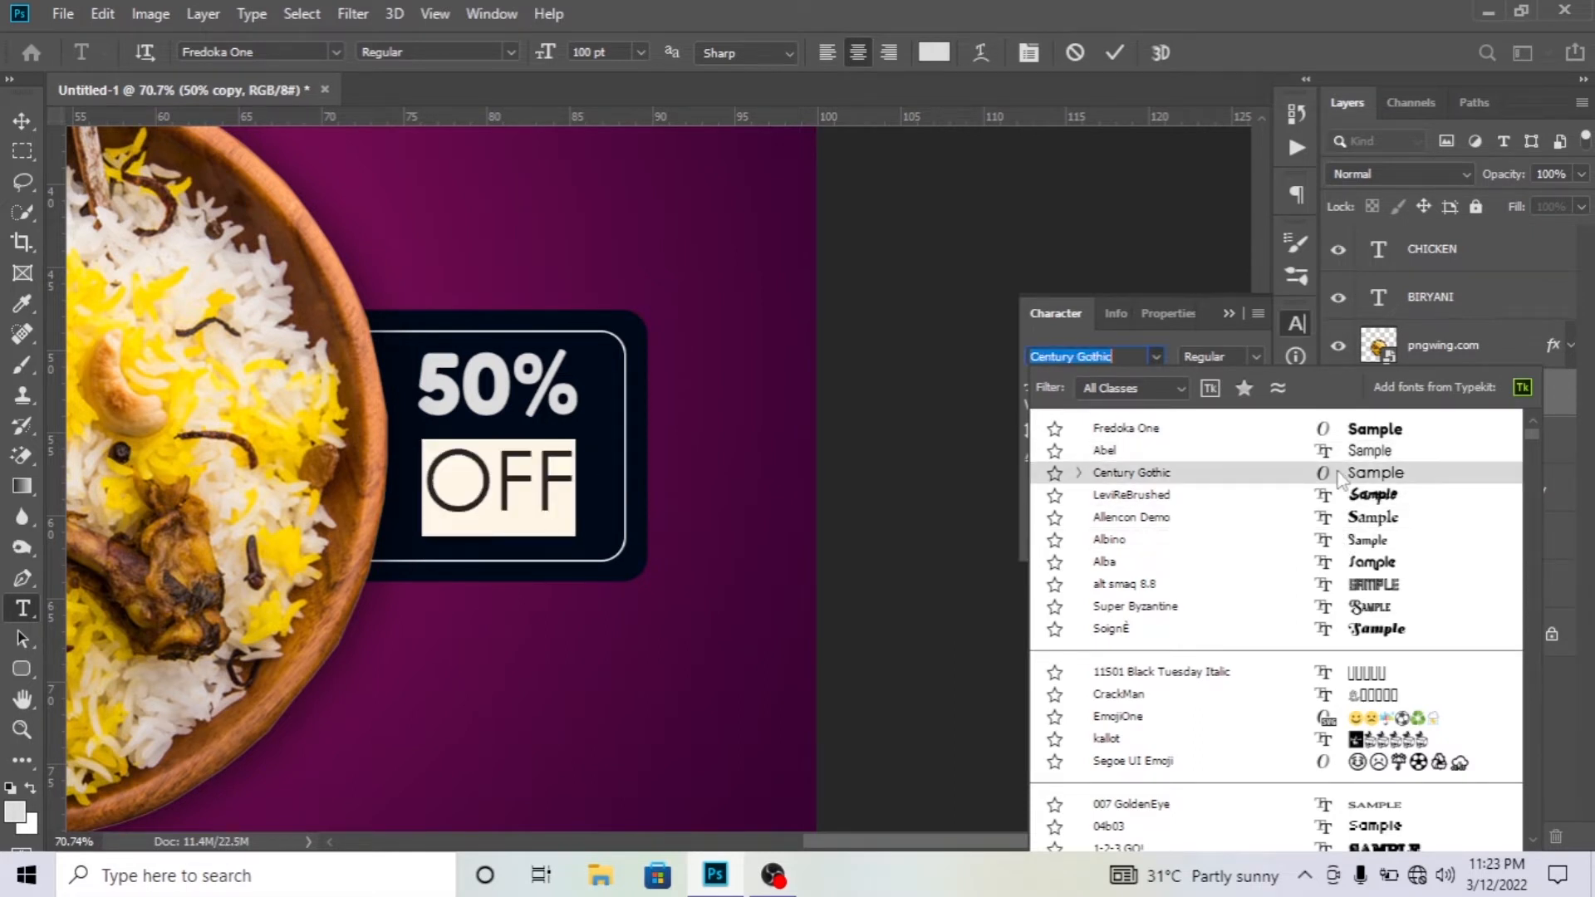
click(1336, 476)
click(1046, 485)
click(1156, 355)
key(Down)
key(Down)
key(Return)
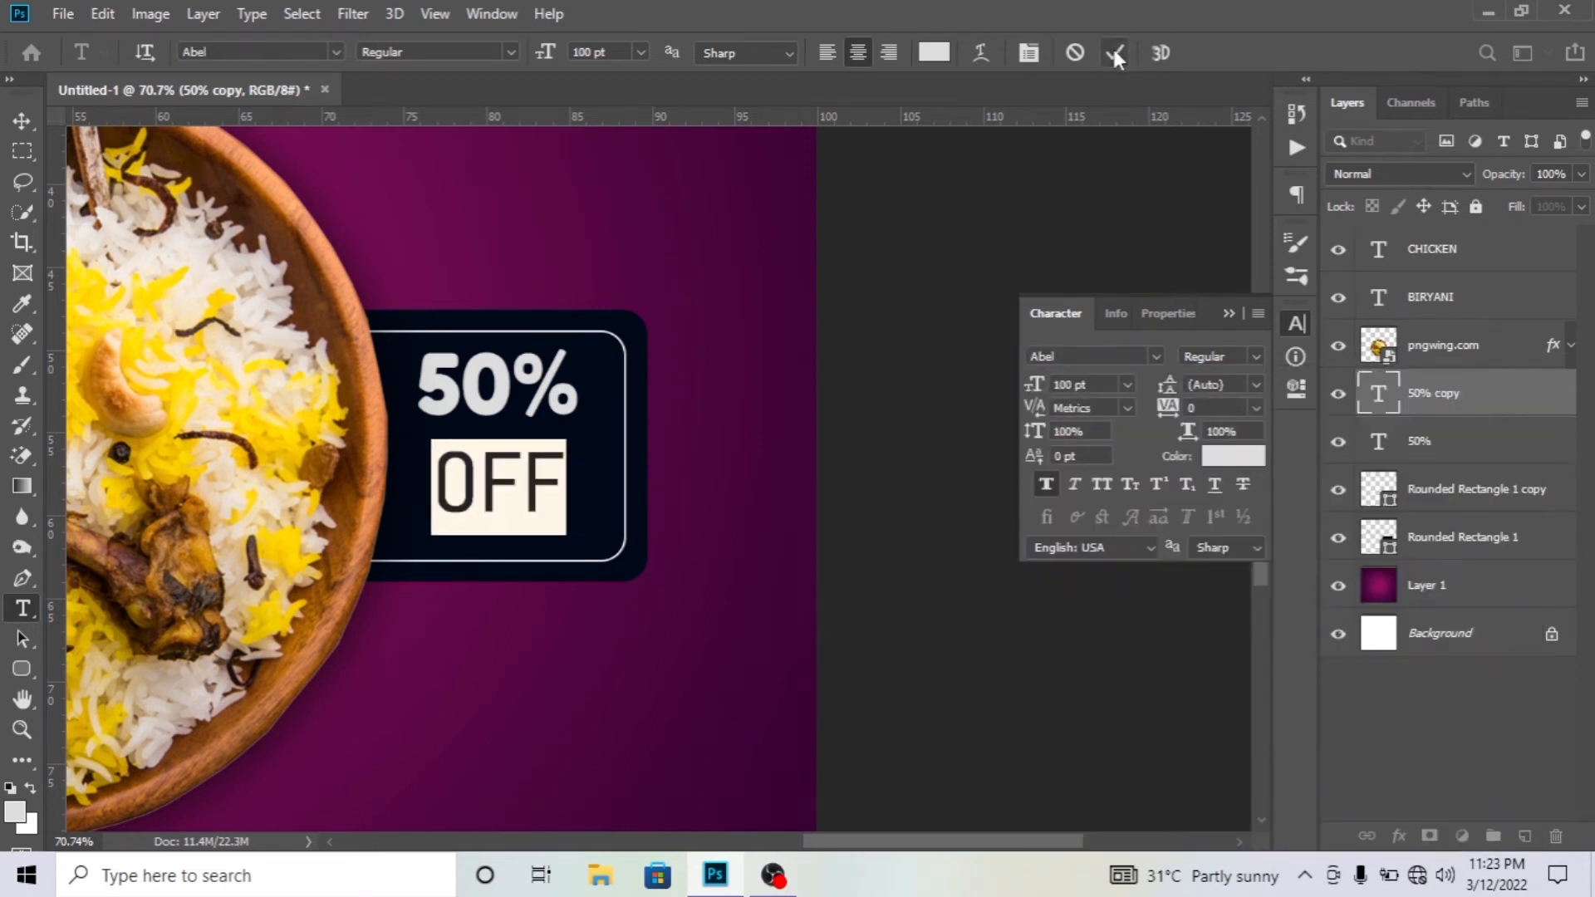
click(1113, 53)
Shift OFF slightly left beneath 50% and set its size to 110 pt.
key(v)
drag(499, 499, 490, 489)
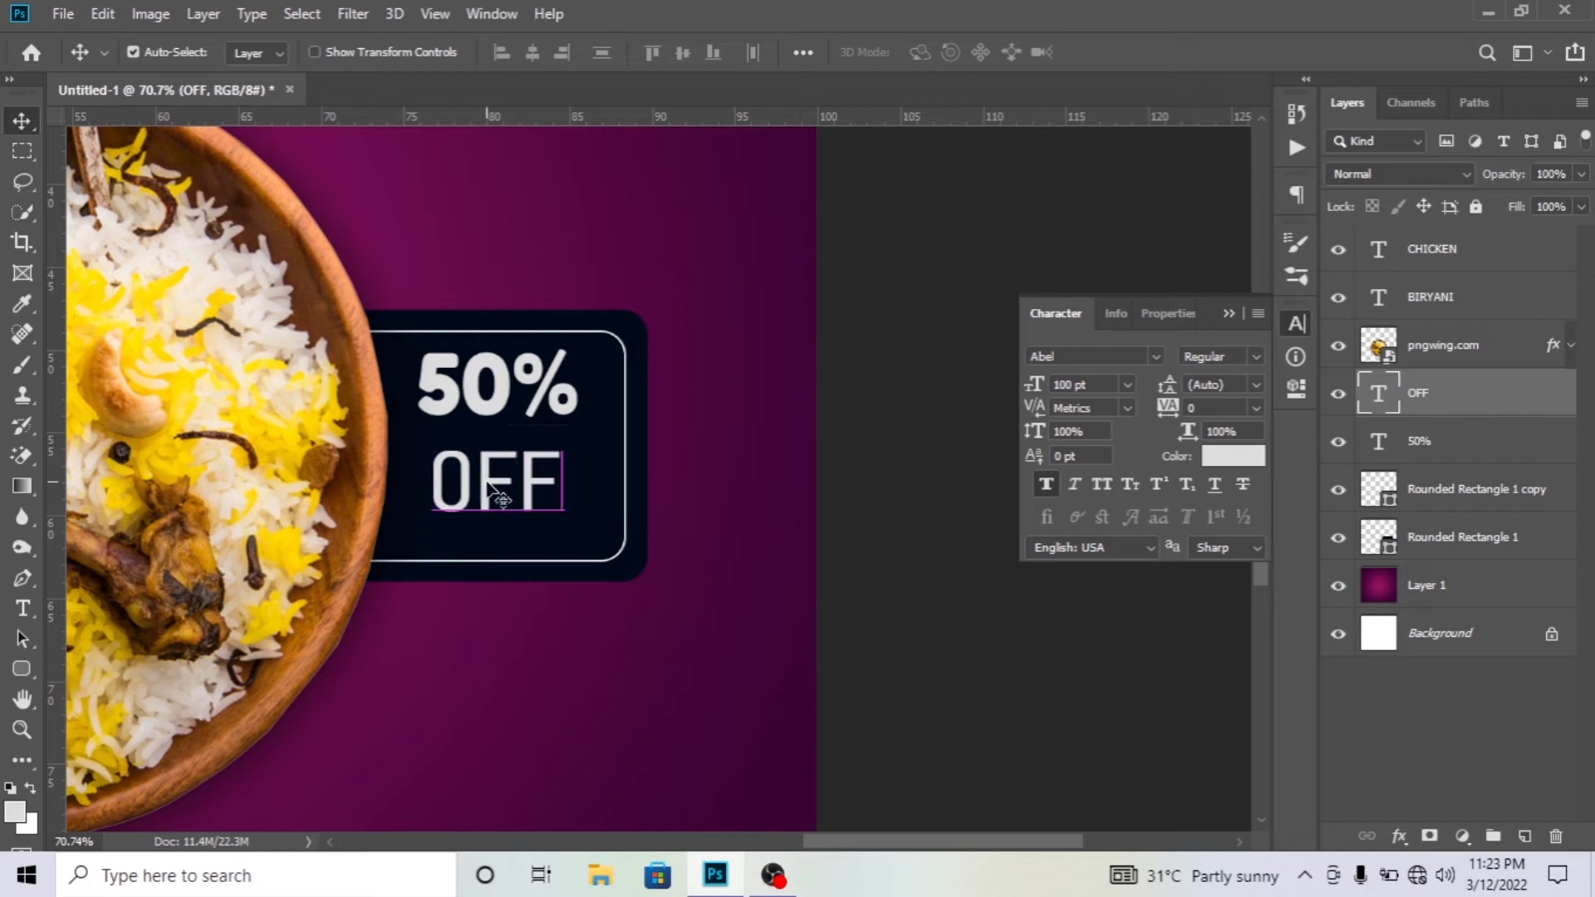
key(t)
key(Return)
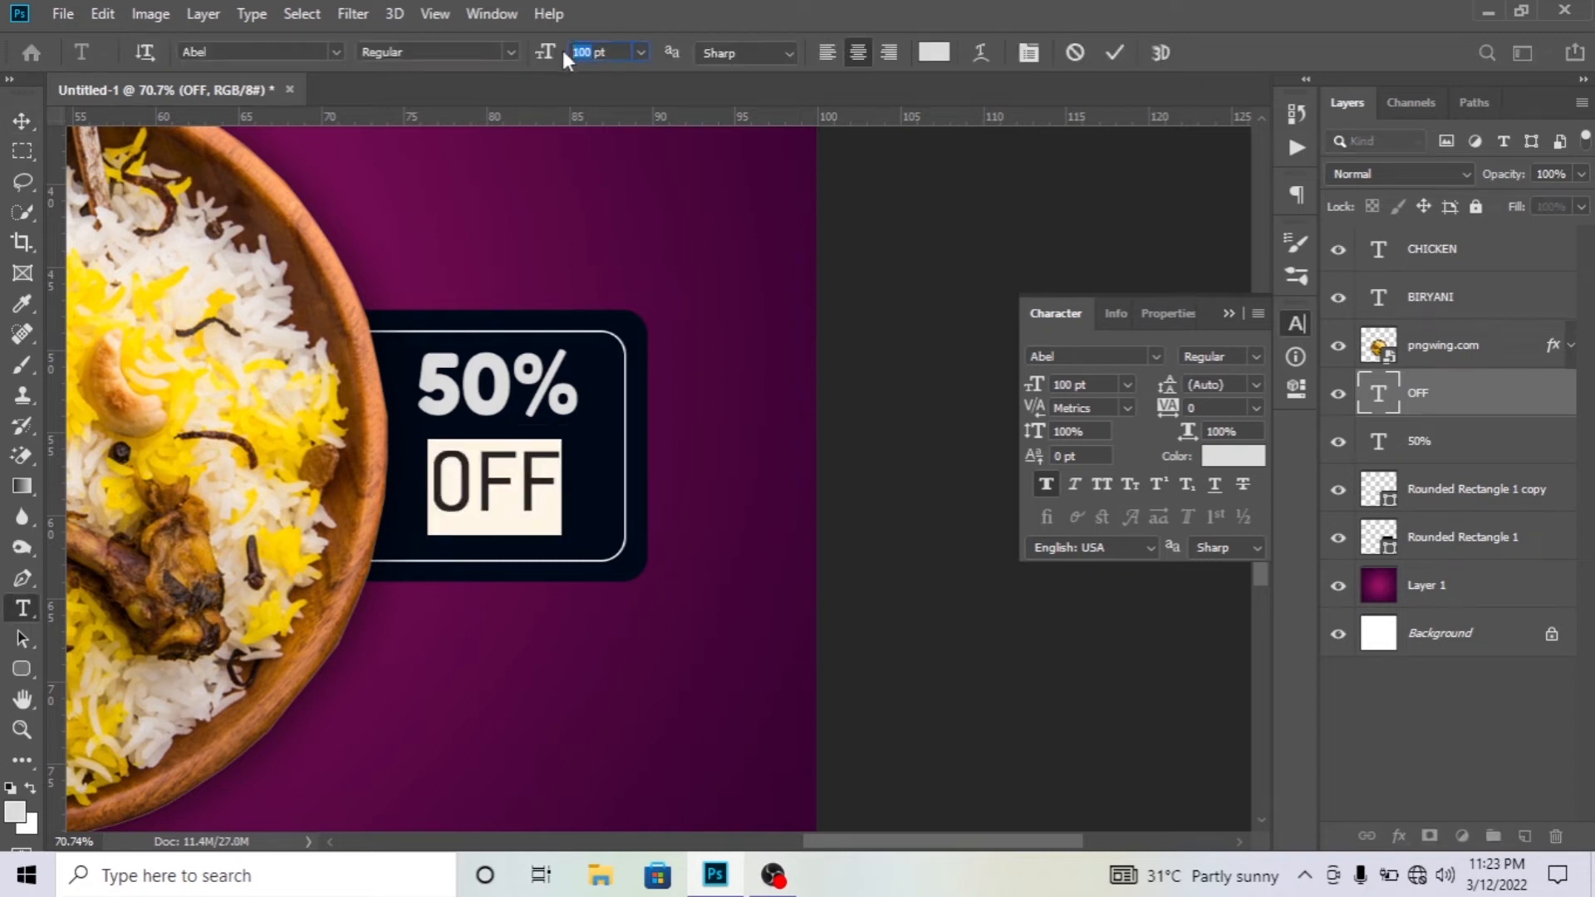
key(Return)
key(v)
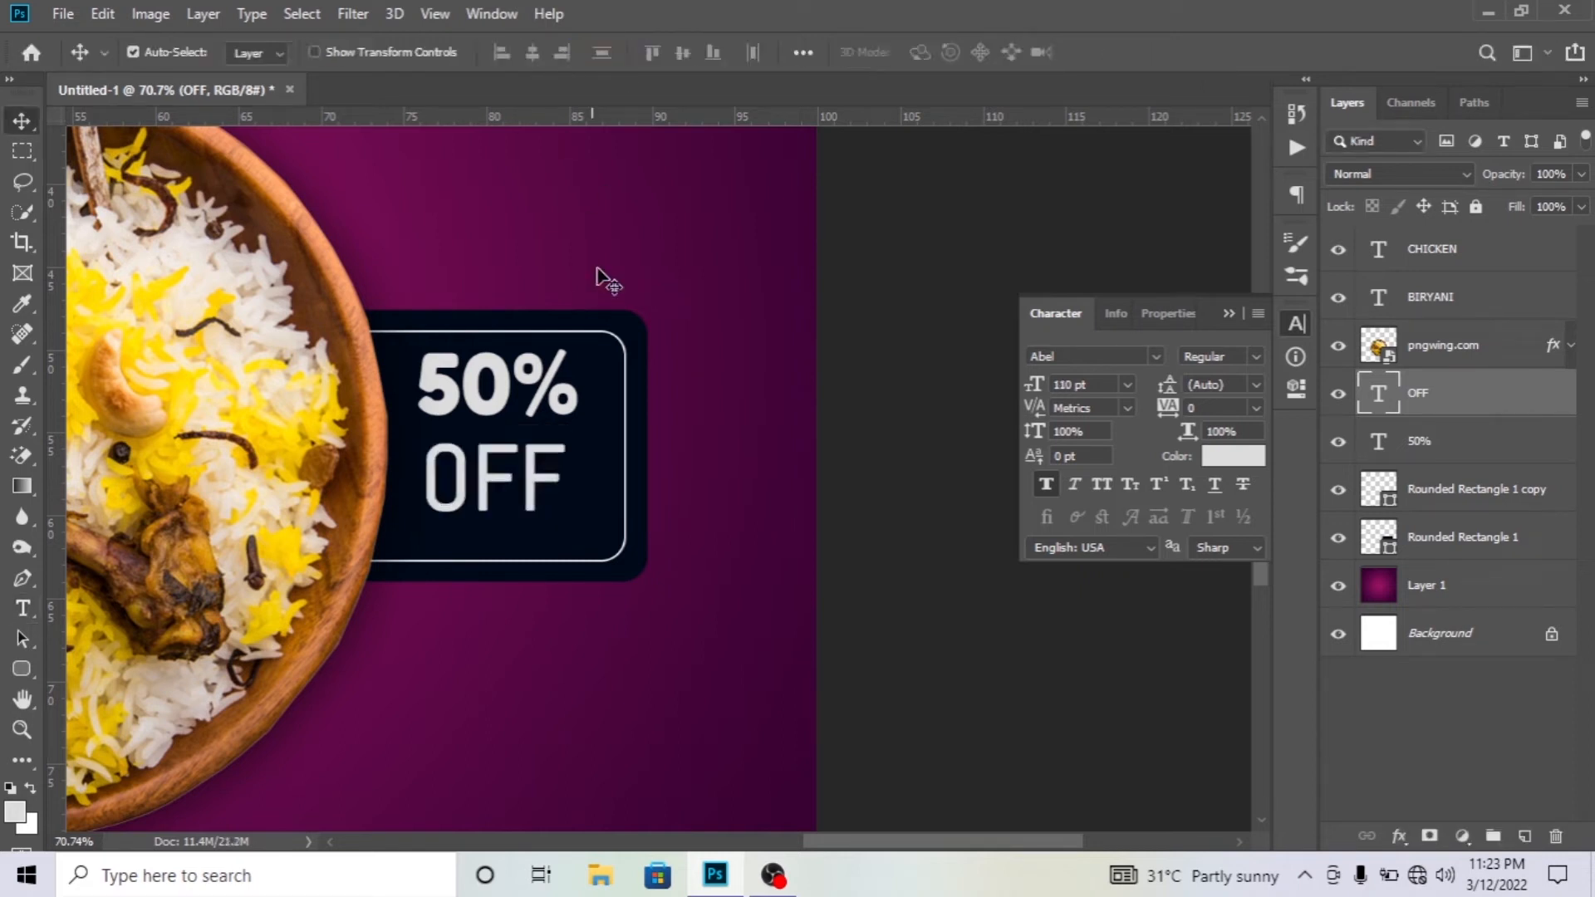
Move OFF and 50% slightly down so the two lines sit close together in the middle of the label.
drag(490, 482, 488, 500)
drag(480, 414, 508, 432)
click(490, 490)
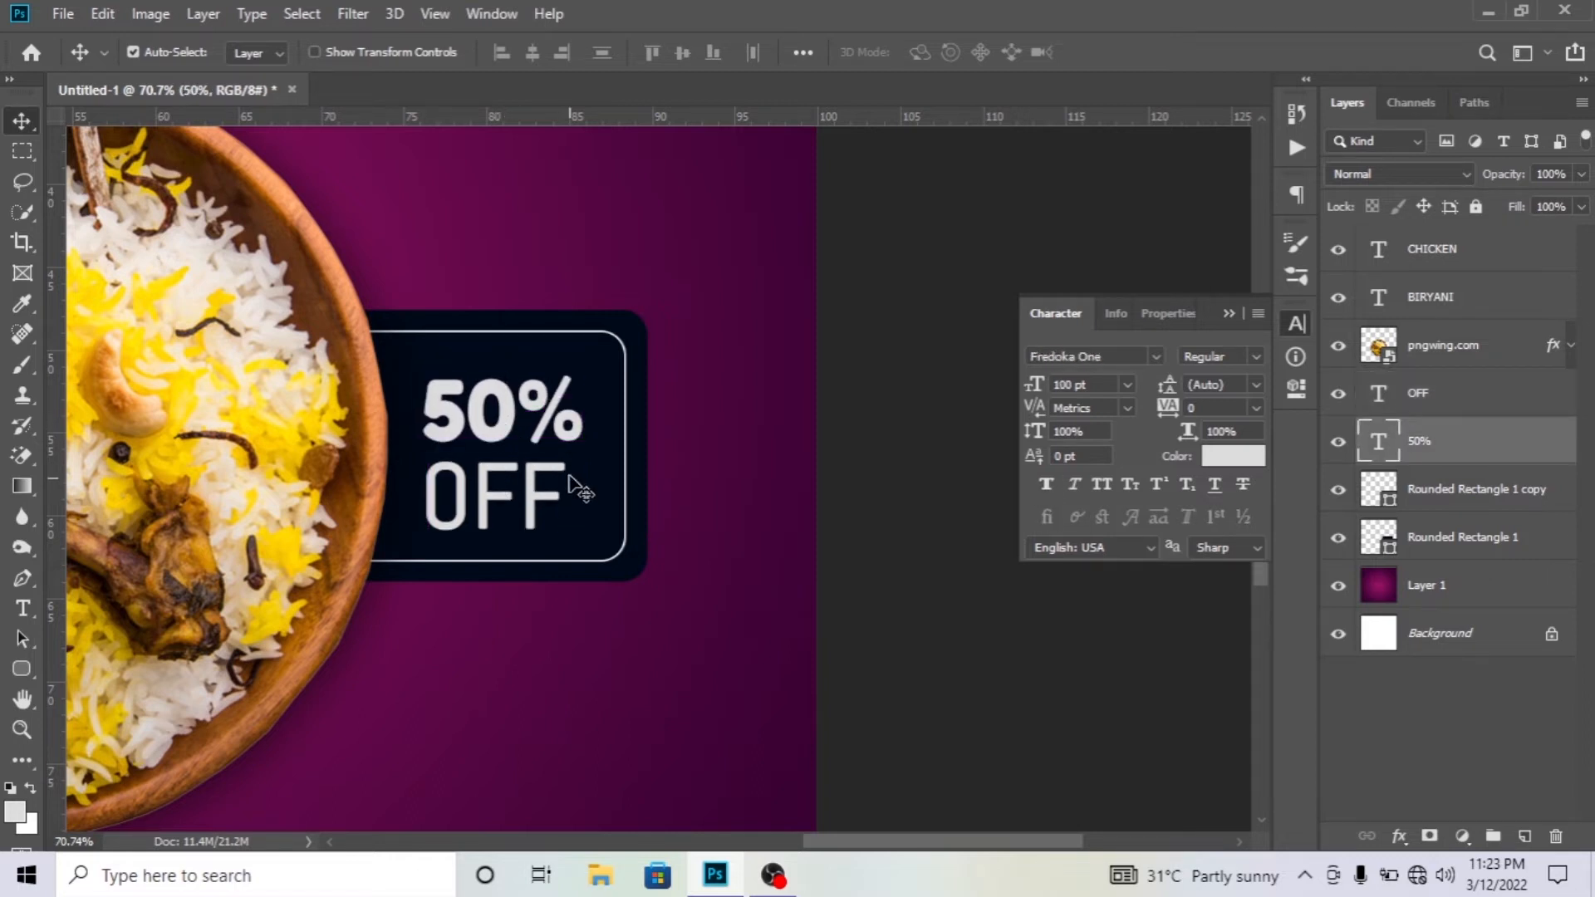
Examine the whole poster layout and collapse the character settings.
key(ctrl+0)
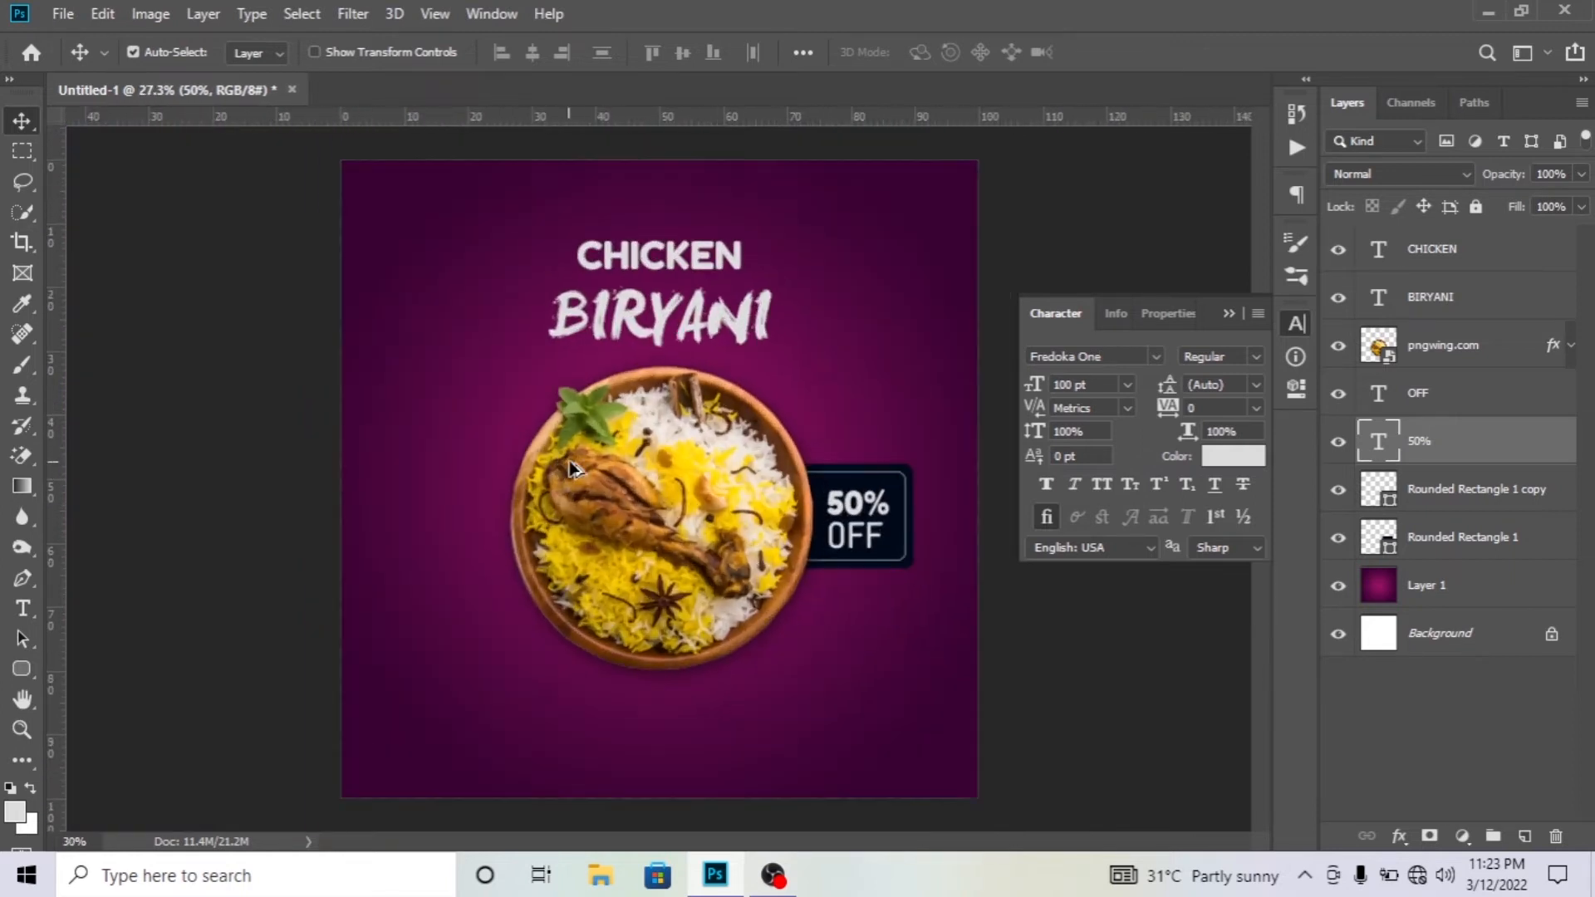
scroll(573, 530, left, 2)
scroll(573, 530, right, 5)
scroll(573, 529, left, 3)
scroll(573, 530, down, 1)
scroll(565, 523, up, 1)
scroll(480, 471, down, 1)
click(1230, 315)
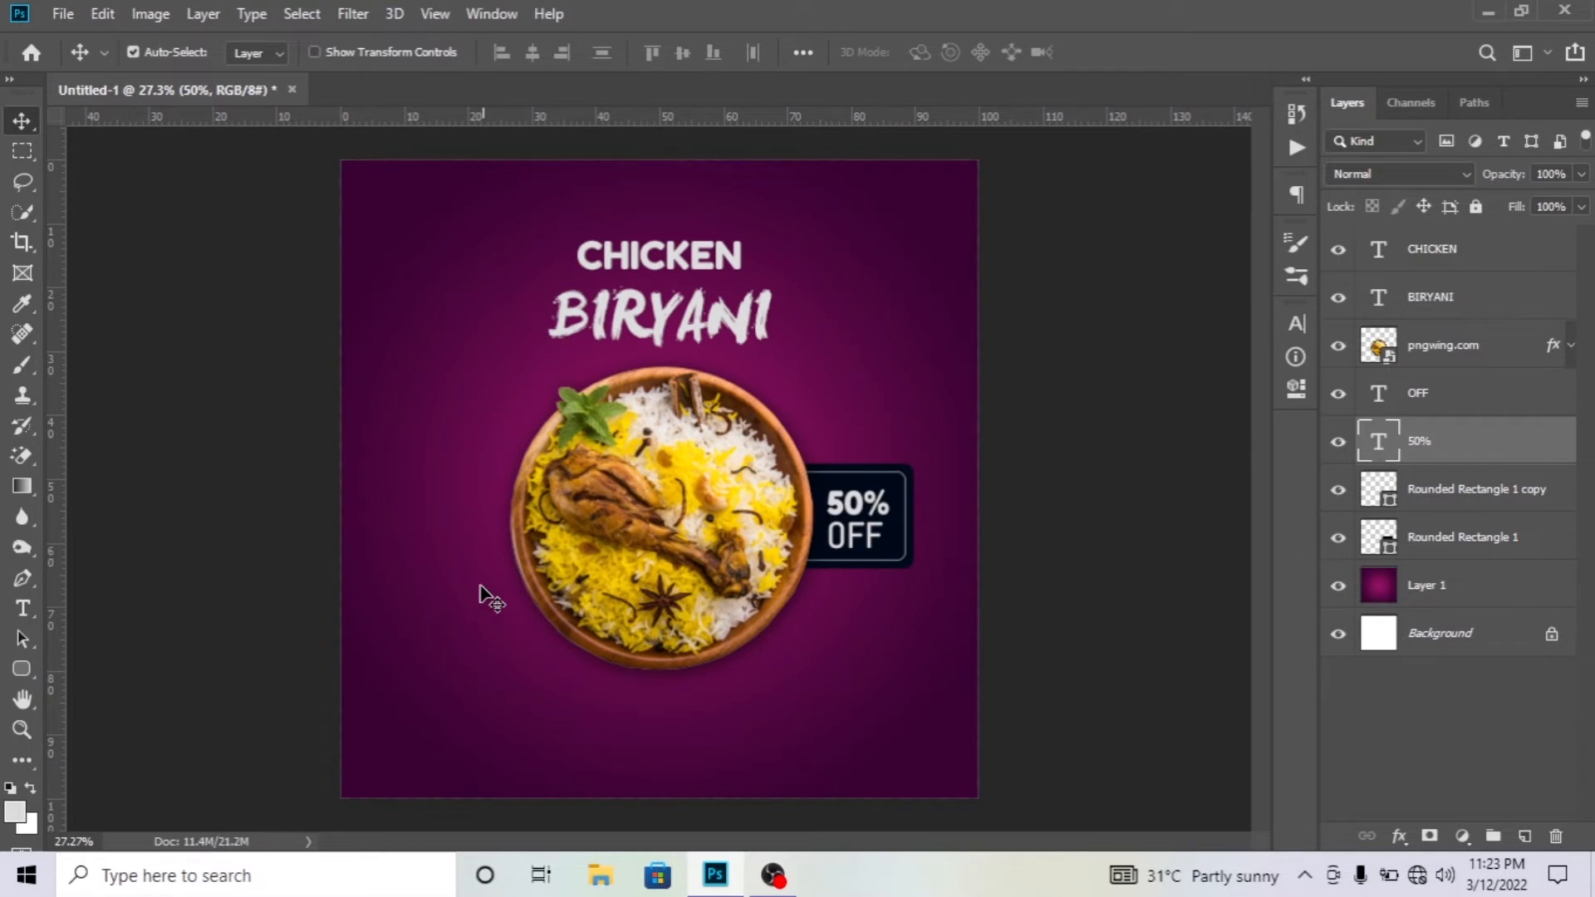
Draw a rounded rectangle about 516 × 112 px centred below the bowl.
scroll(659, 694, up, 4)
scroll(489, 575, left, 4)
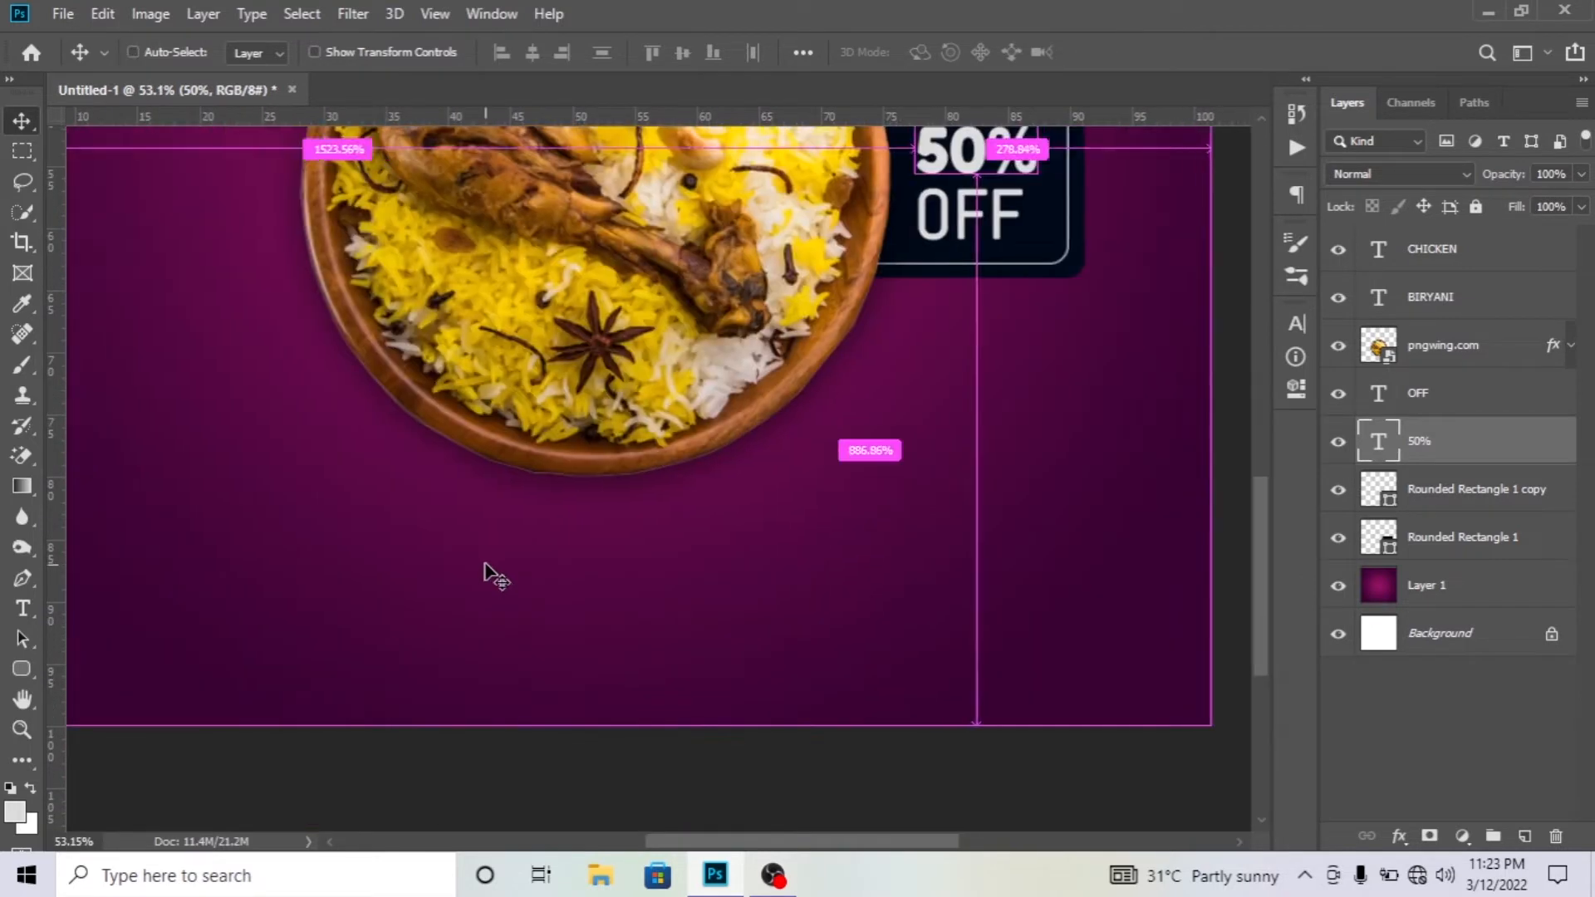
scroll(487, 572, down, 1)
scroll(487, 571, left, 3)
scroll(487, 571, right, 1)
scroll(488, 575, right, 1)
scroll(488, 575, left, 1)
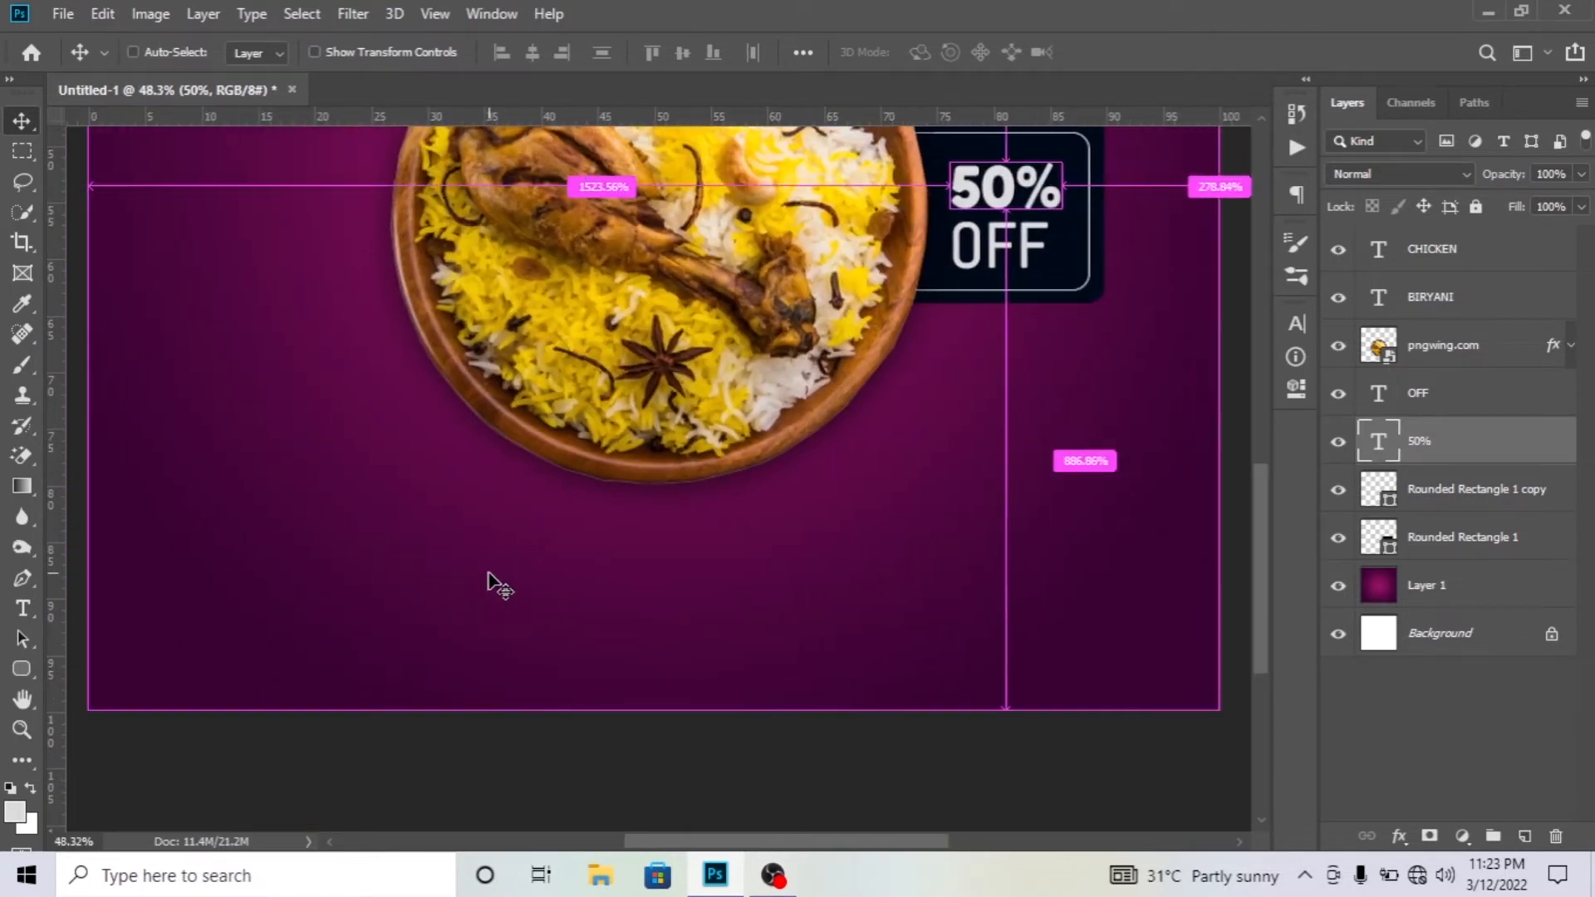
drag(519, 543, 811, 606)
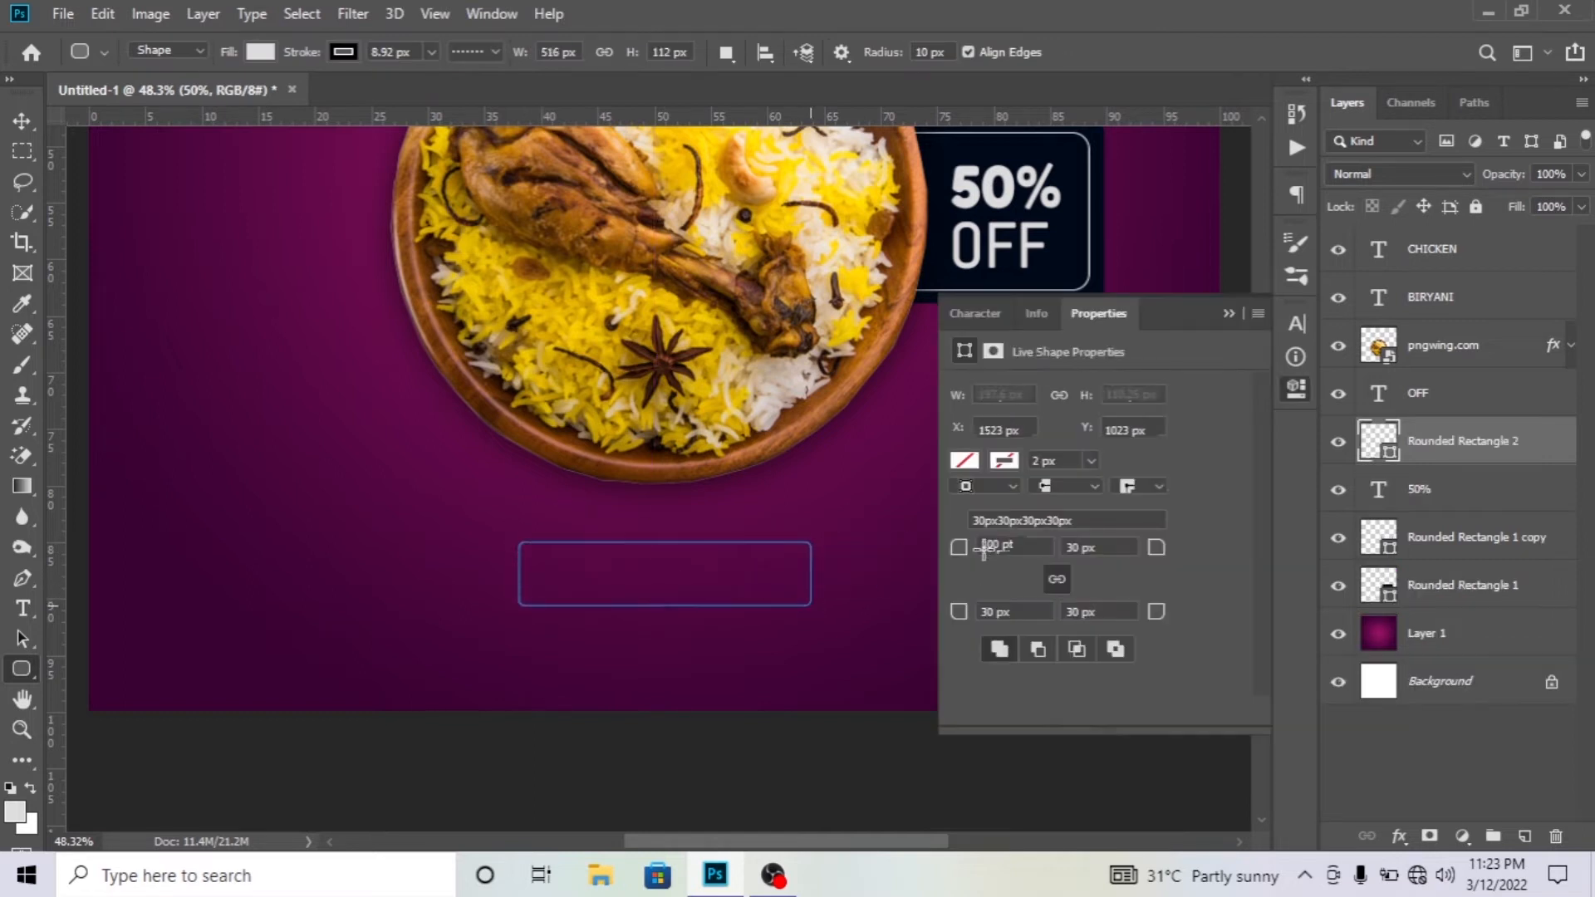
Fill the rounded rectangle below the bowl with dark navy and remove its stroke.
click(1004, 461)
click(1025, 506)
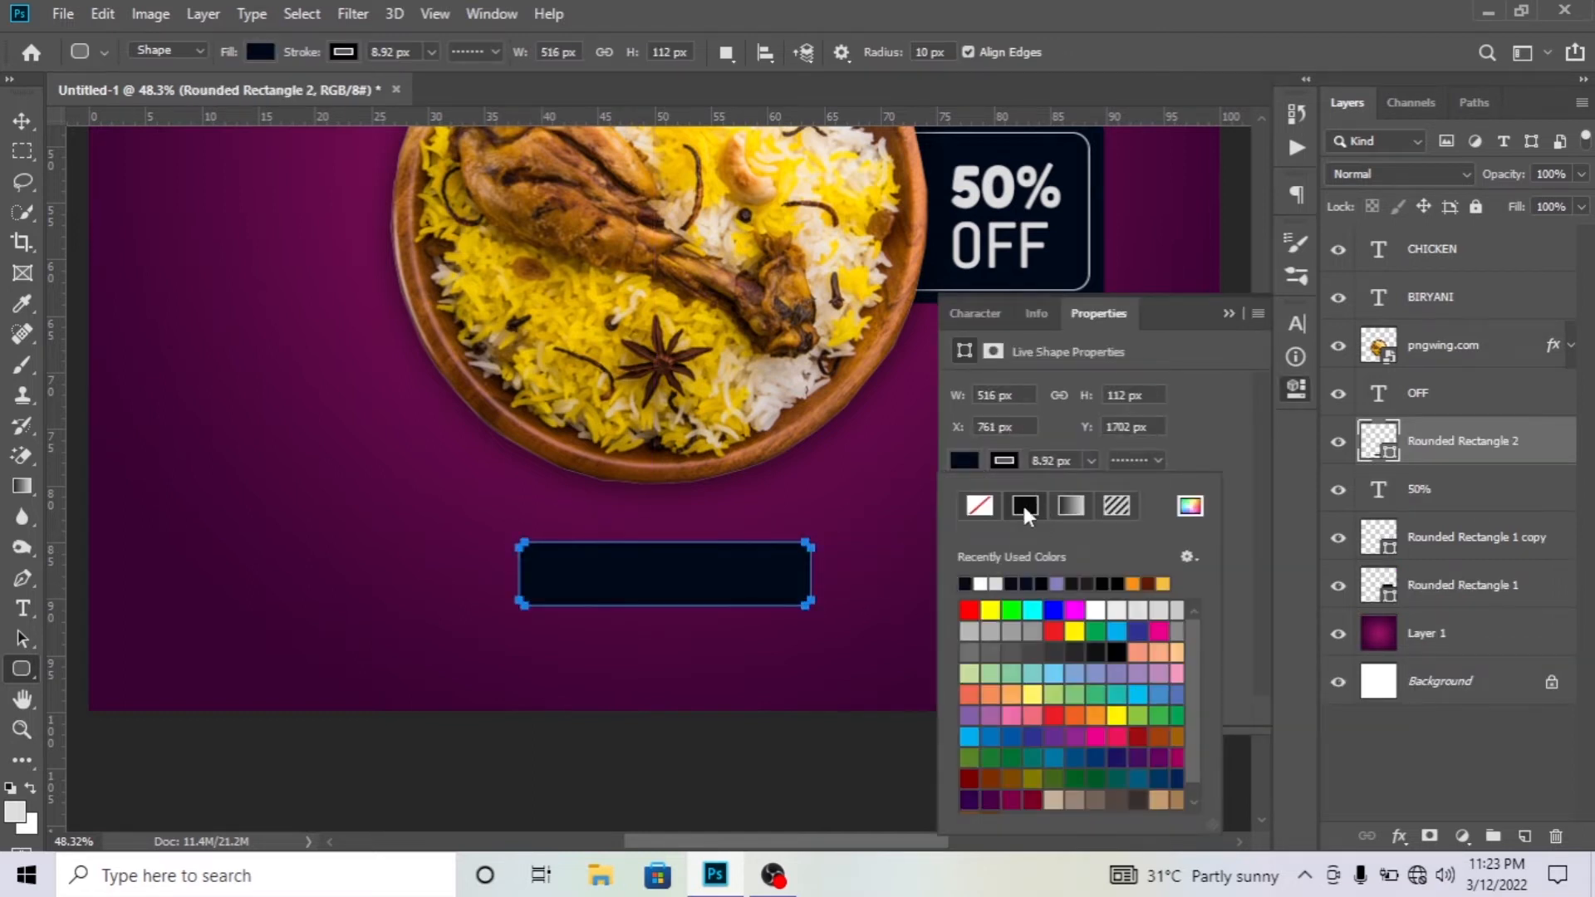
click(992, 514)
click(1025, 505)
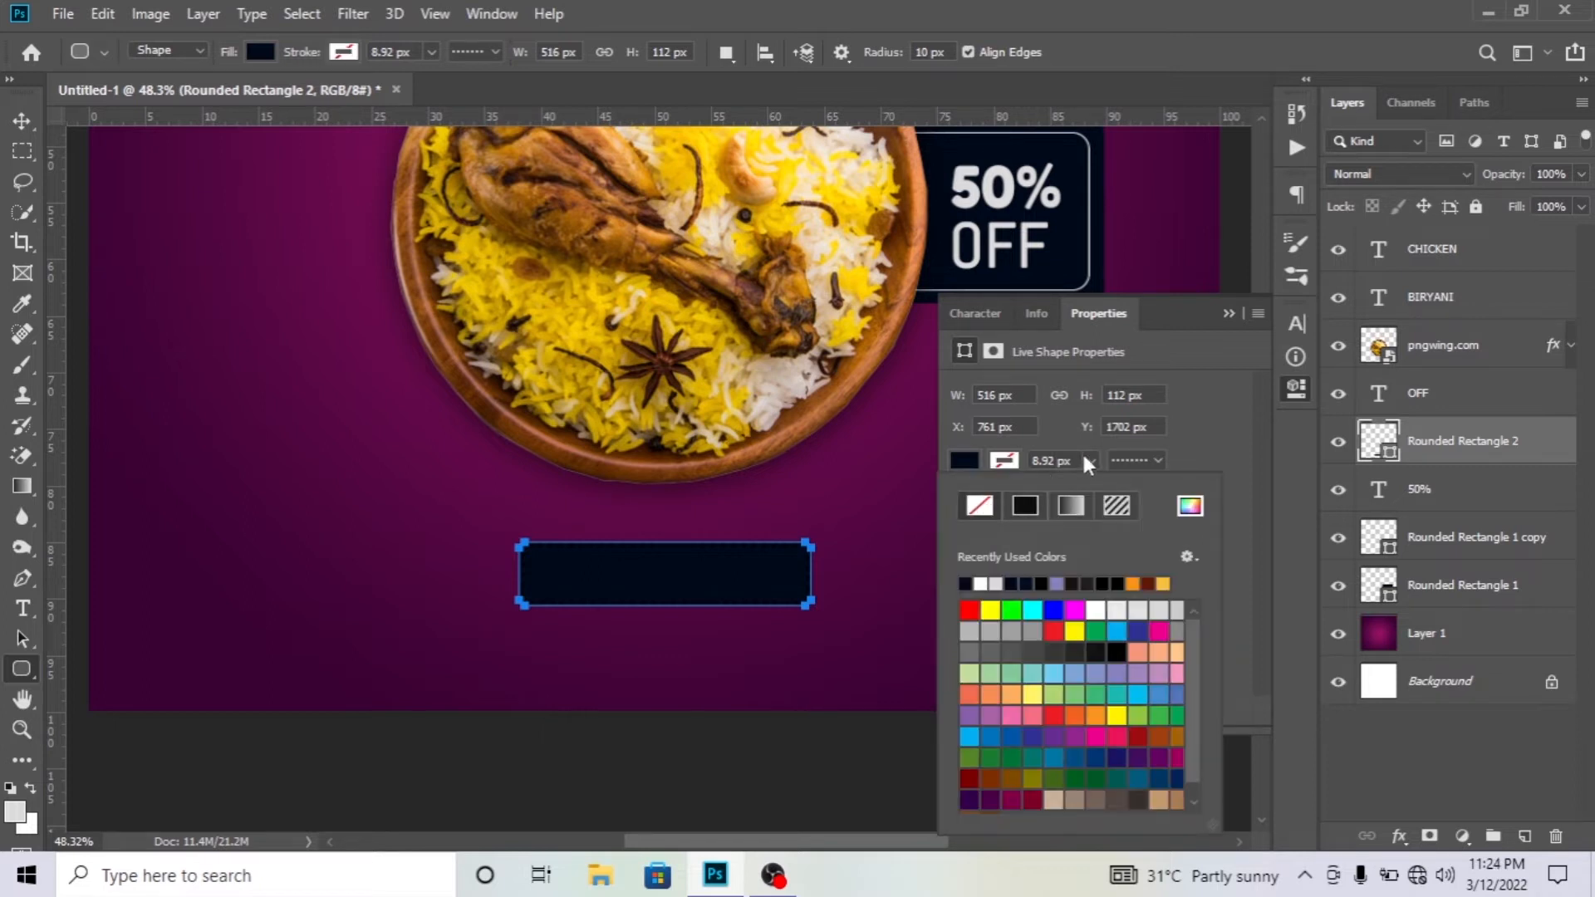
click(1062, 431)
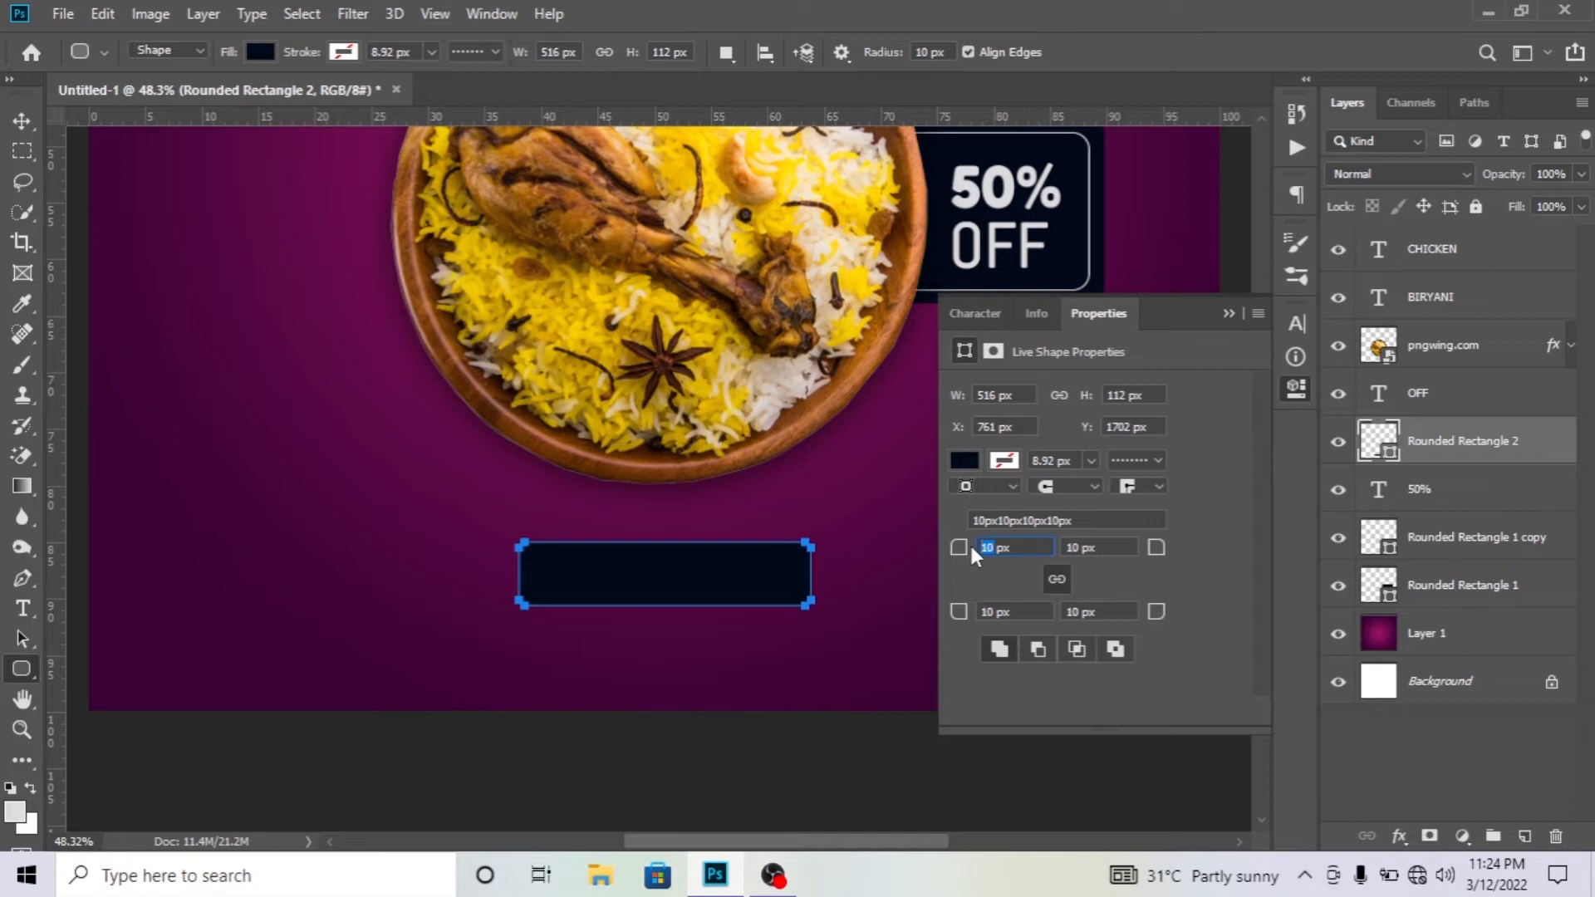
Set all corner radii of the button rectangle to 30 px and collapse the shape properties.
text(30)
click(22, 121)
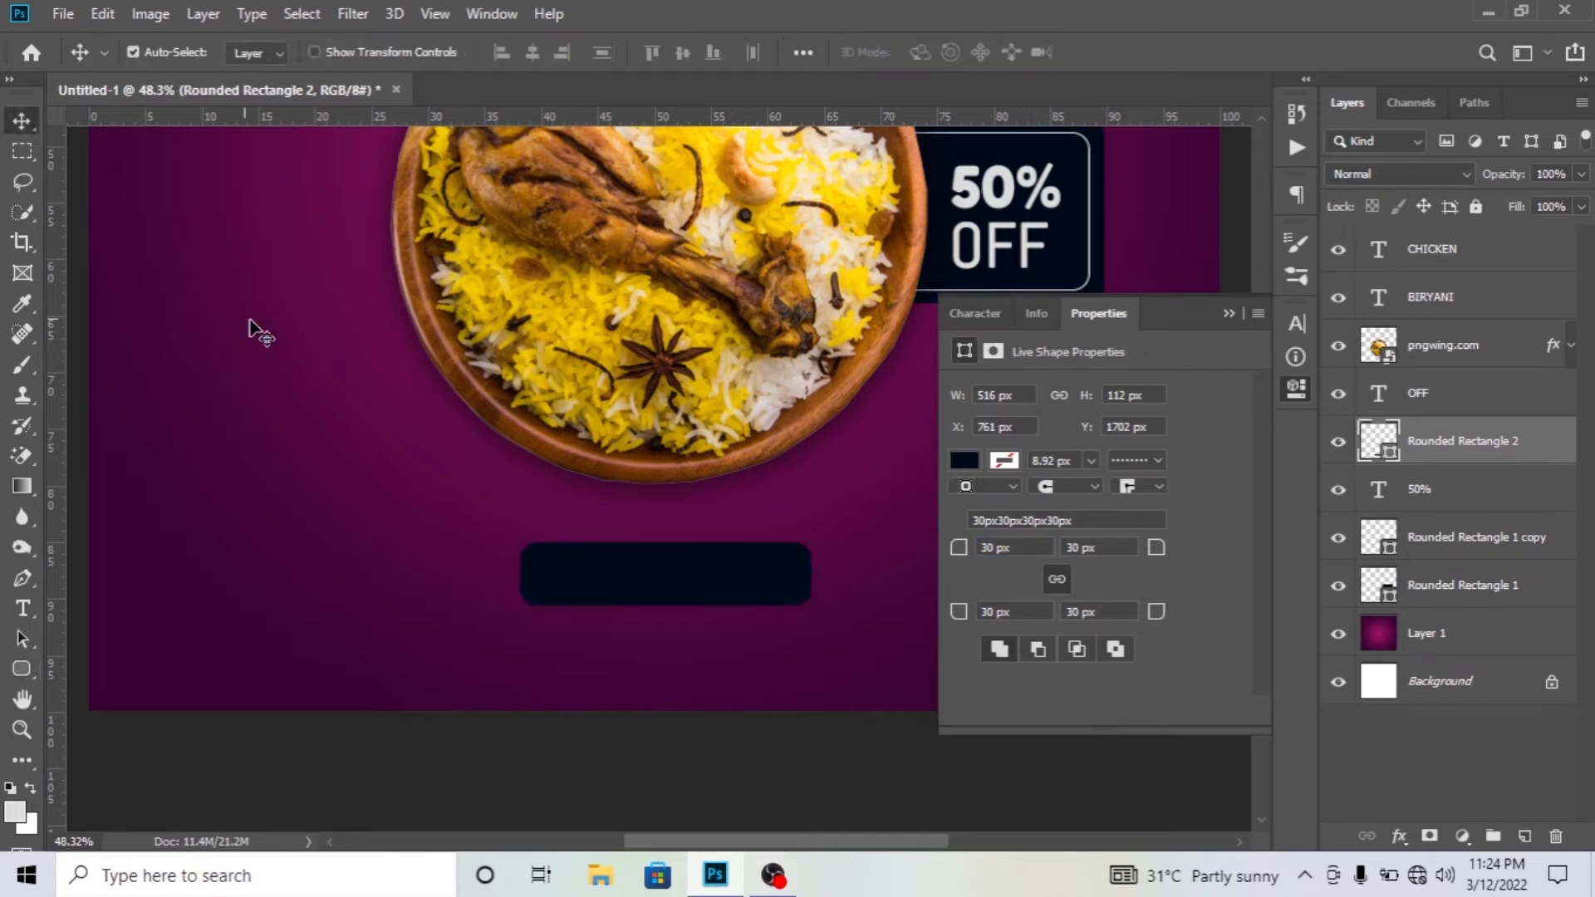
click(1228, 313)
Add a vertical guide at the canvas centre and centre the button rectangle on it.
key(ctrl+0)
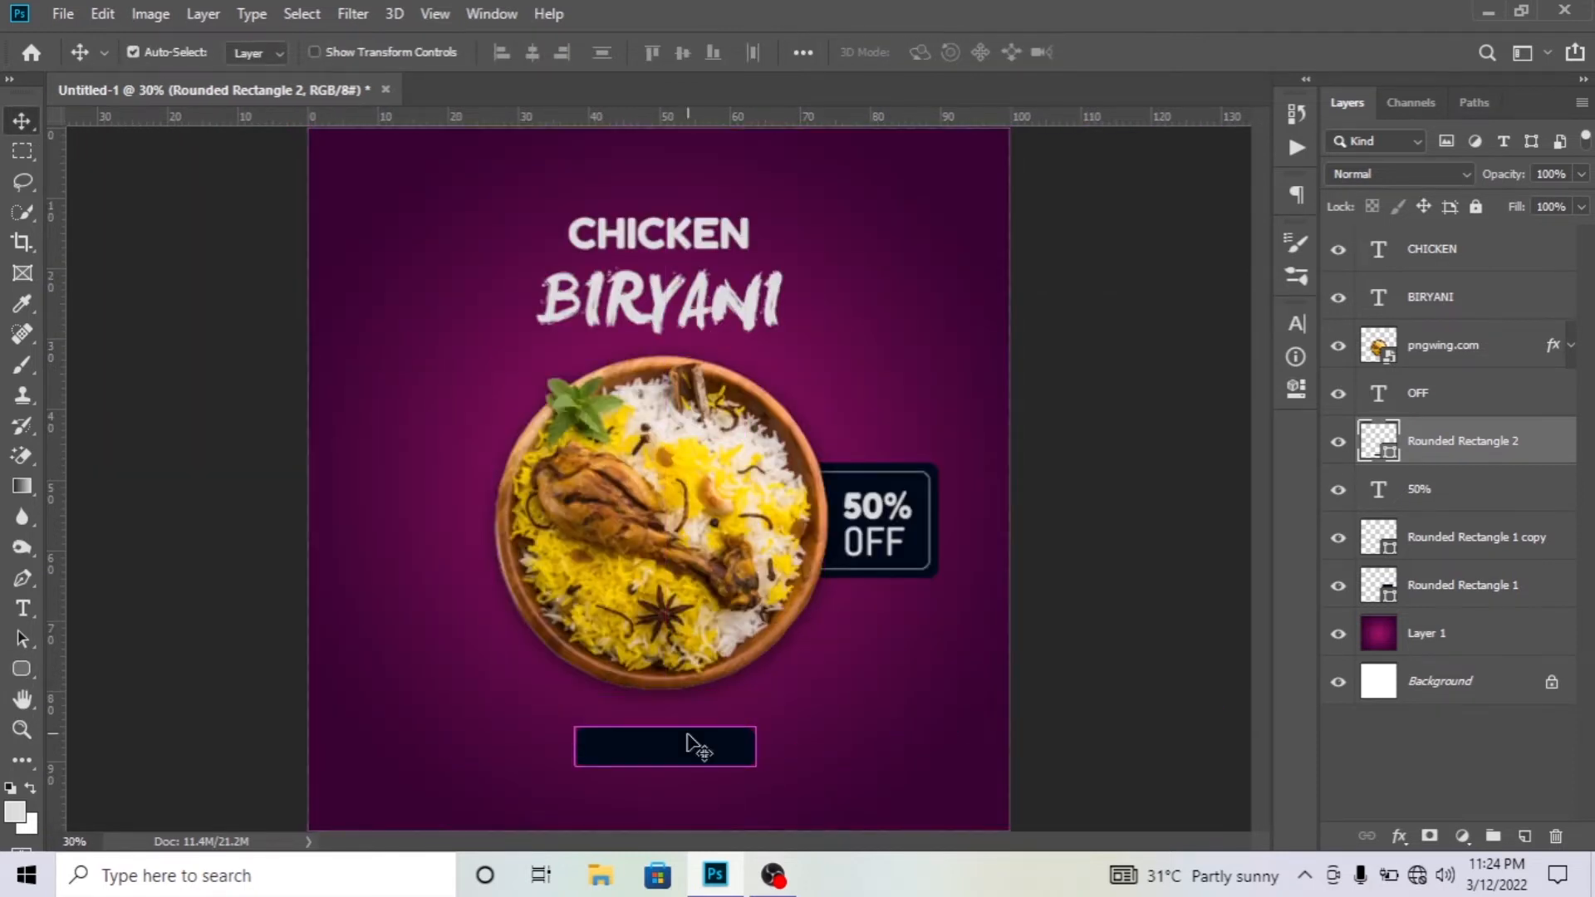
drag(54, 515, 662, 350)
key(ctrl+t)
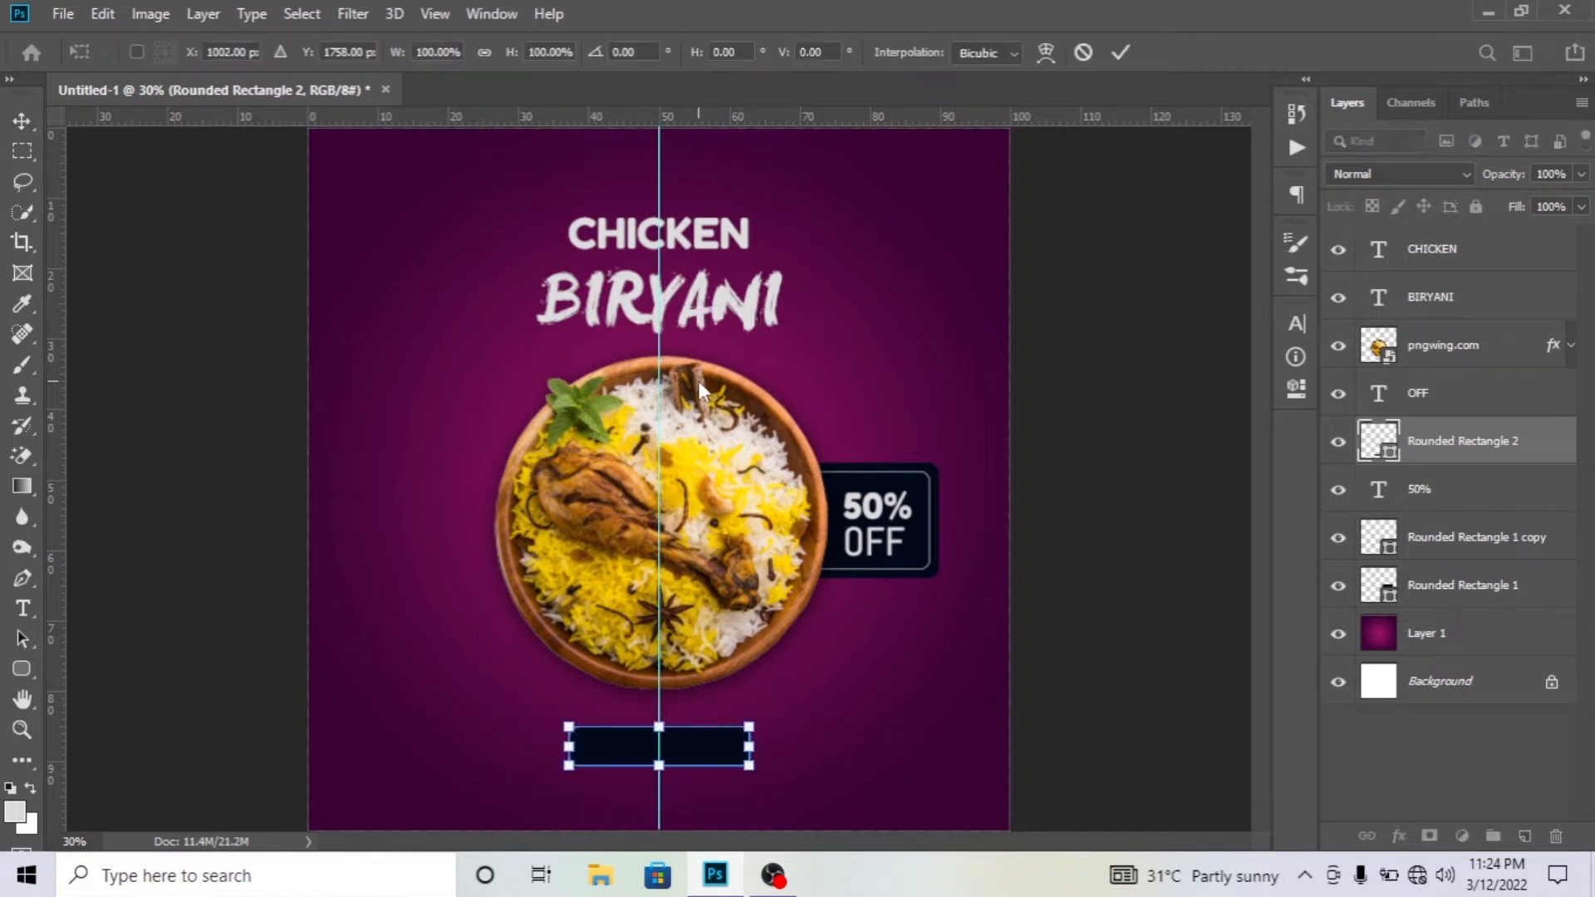
key(Return)
Duplicate the navy button rectangle in place and show the copy's shape properties.
scroll(669, 753, up, 5)
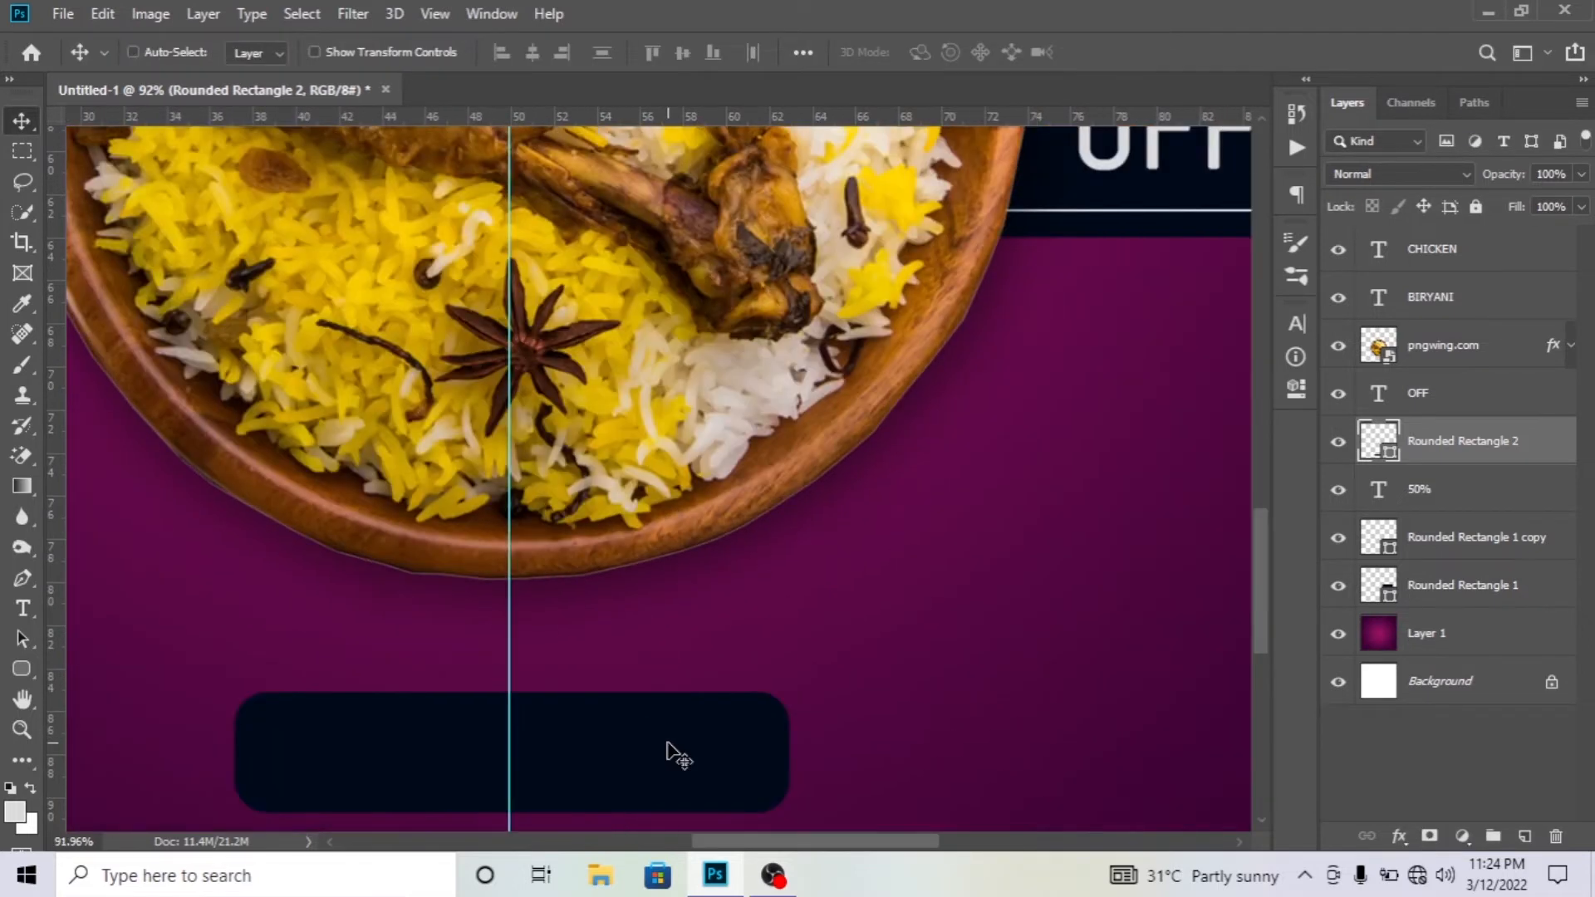
scroll(595, 674, down, 3)
scroll(592, 676, up, 3)
scroll(591, 676, down, 3)
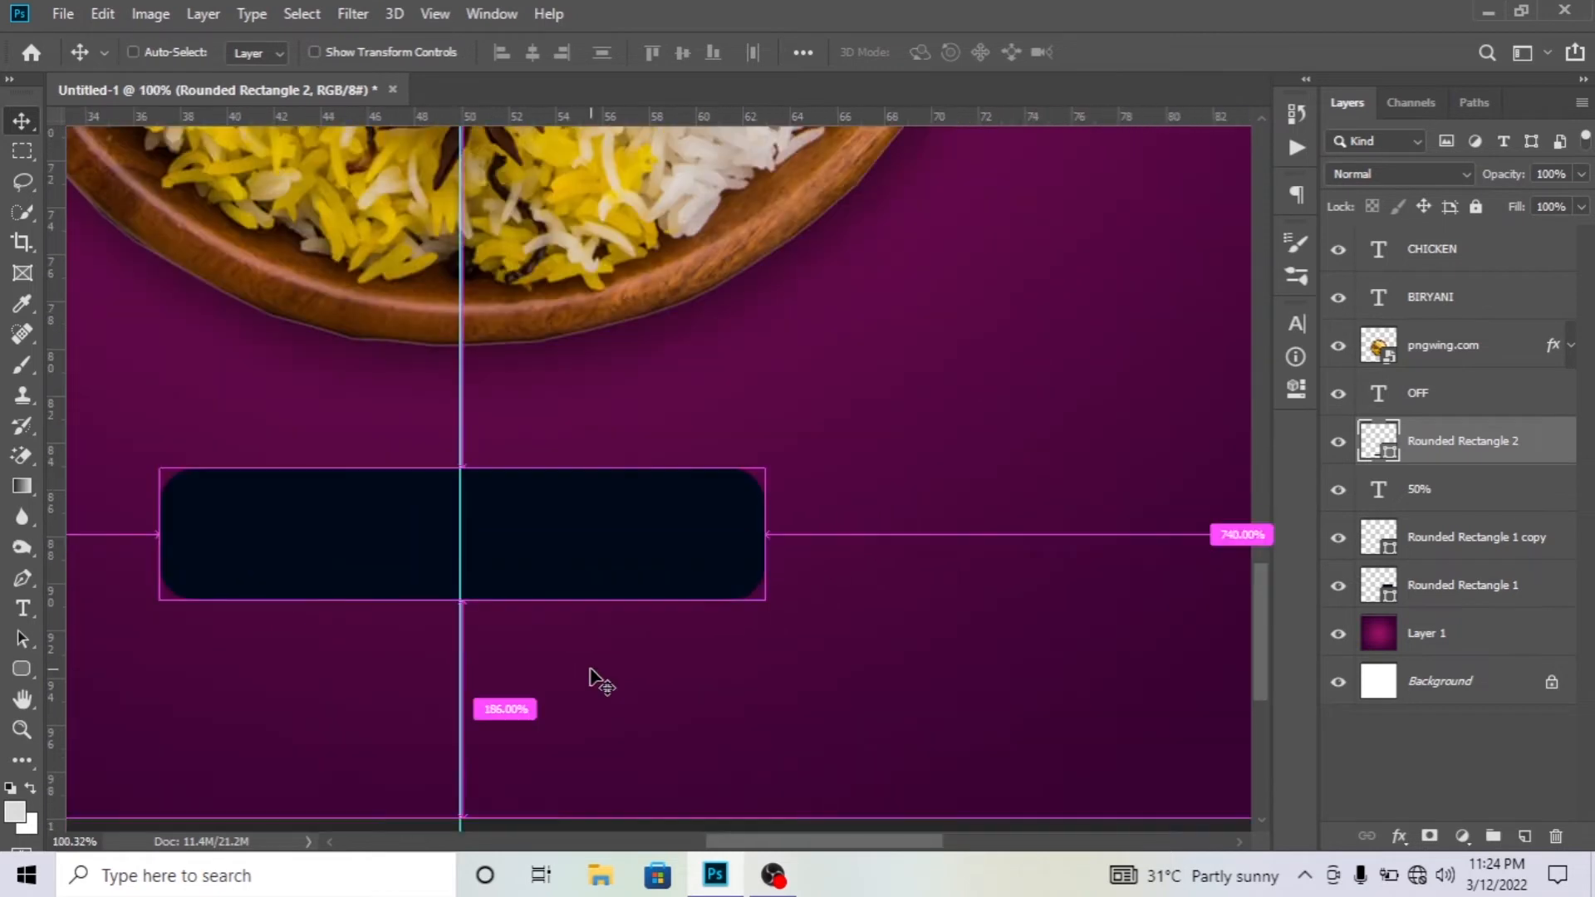
key(ctrl+j)
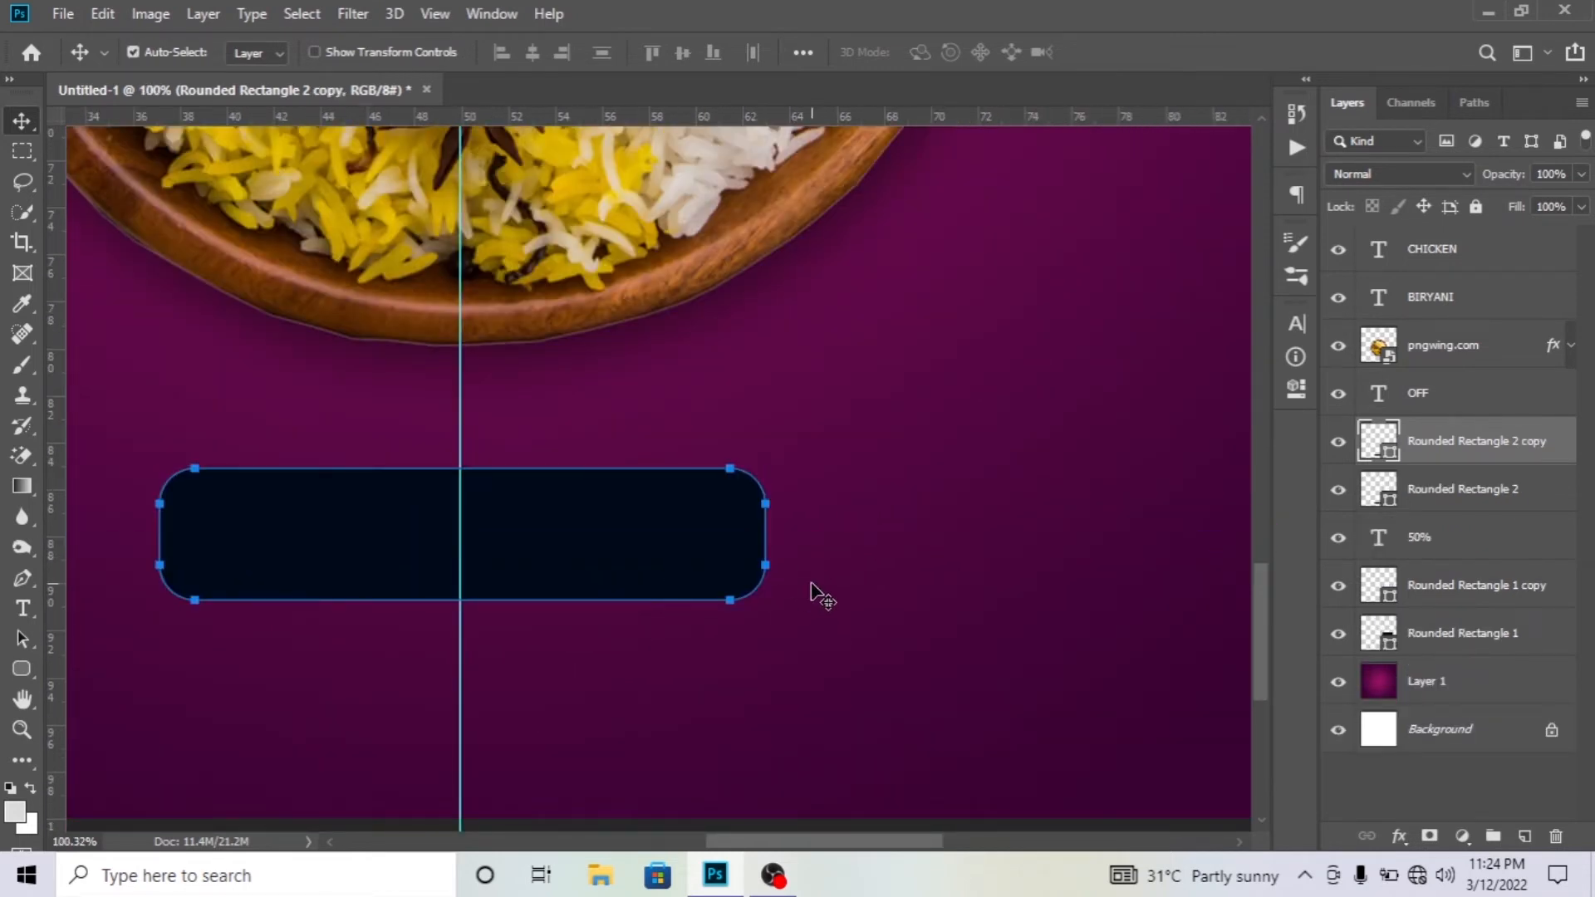
key(ctrl+t)
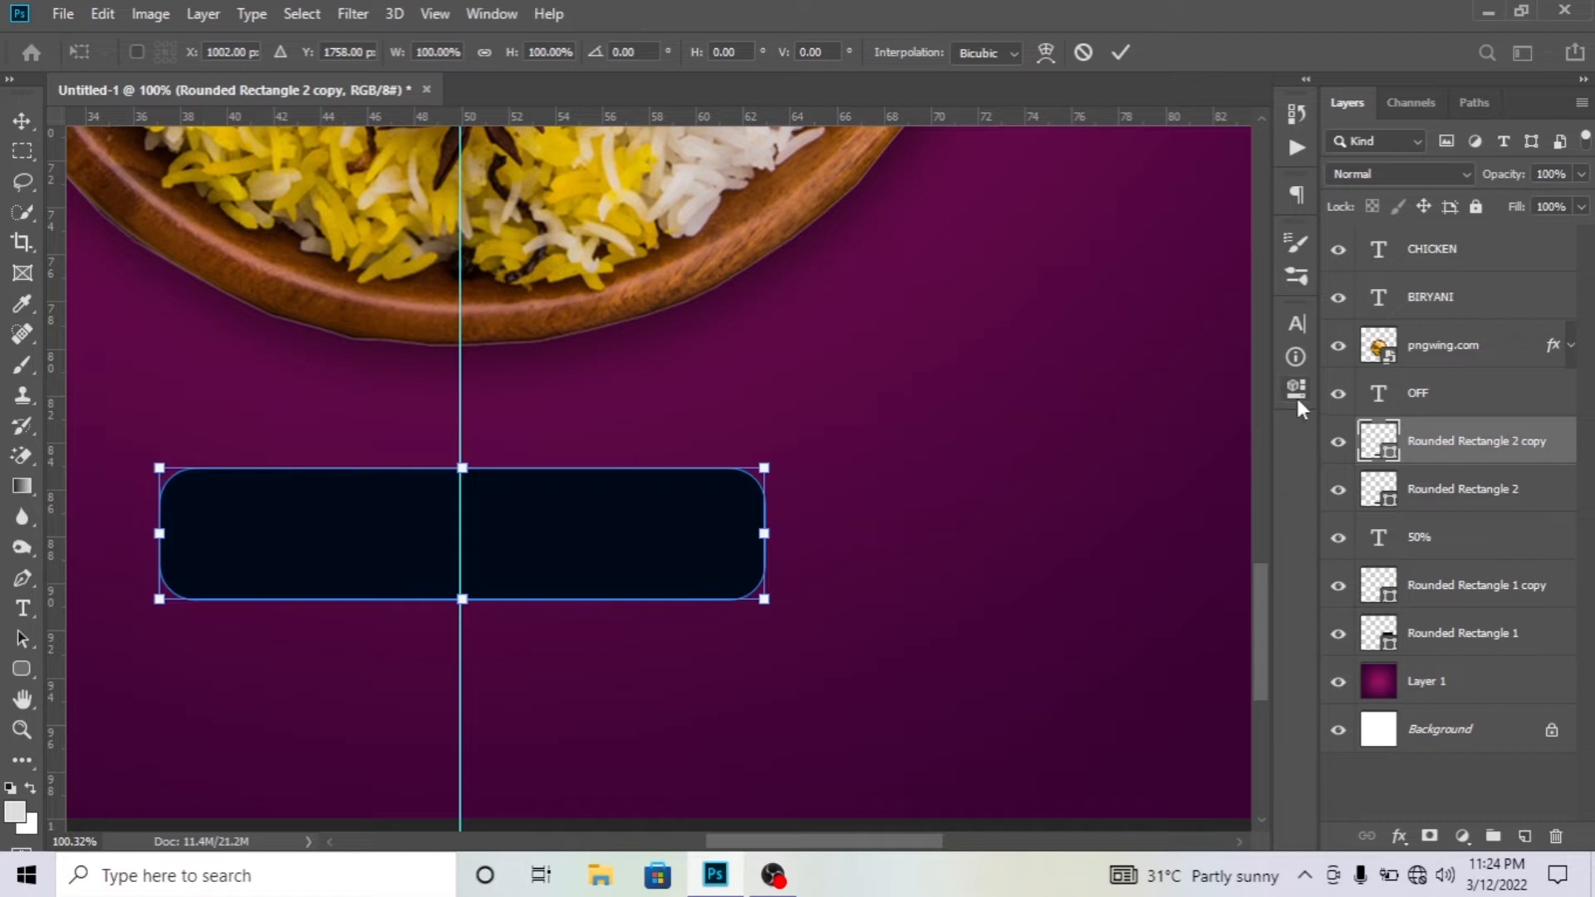
click(1295, 389)
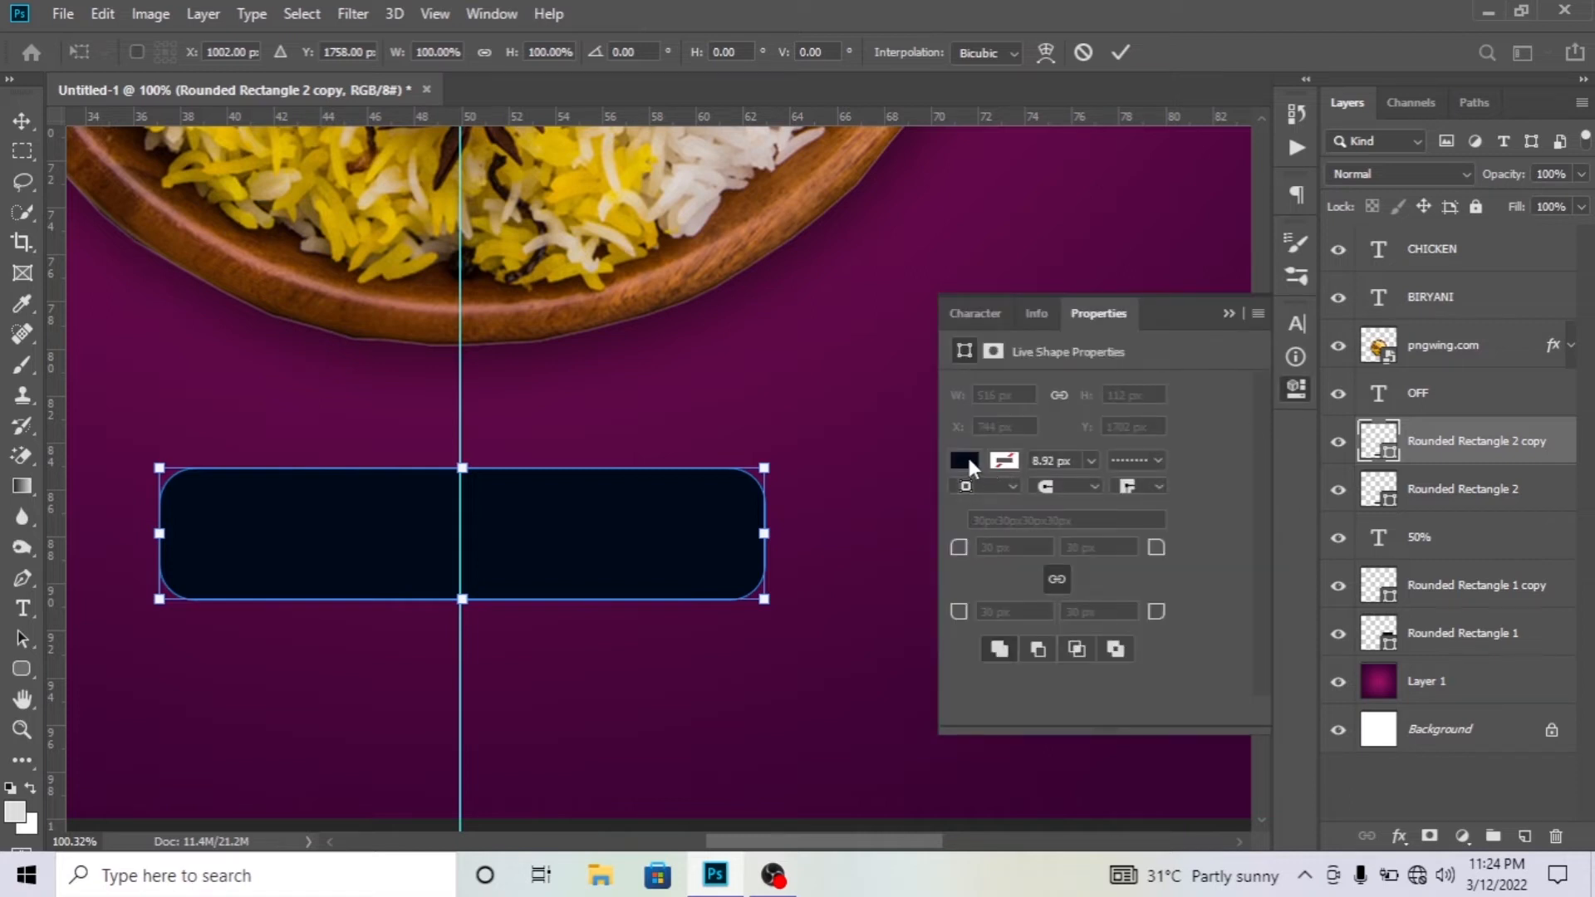
key(Return)
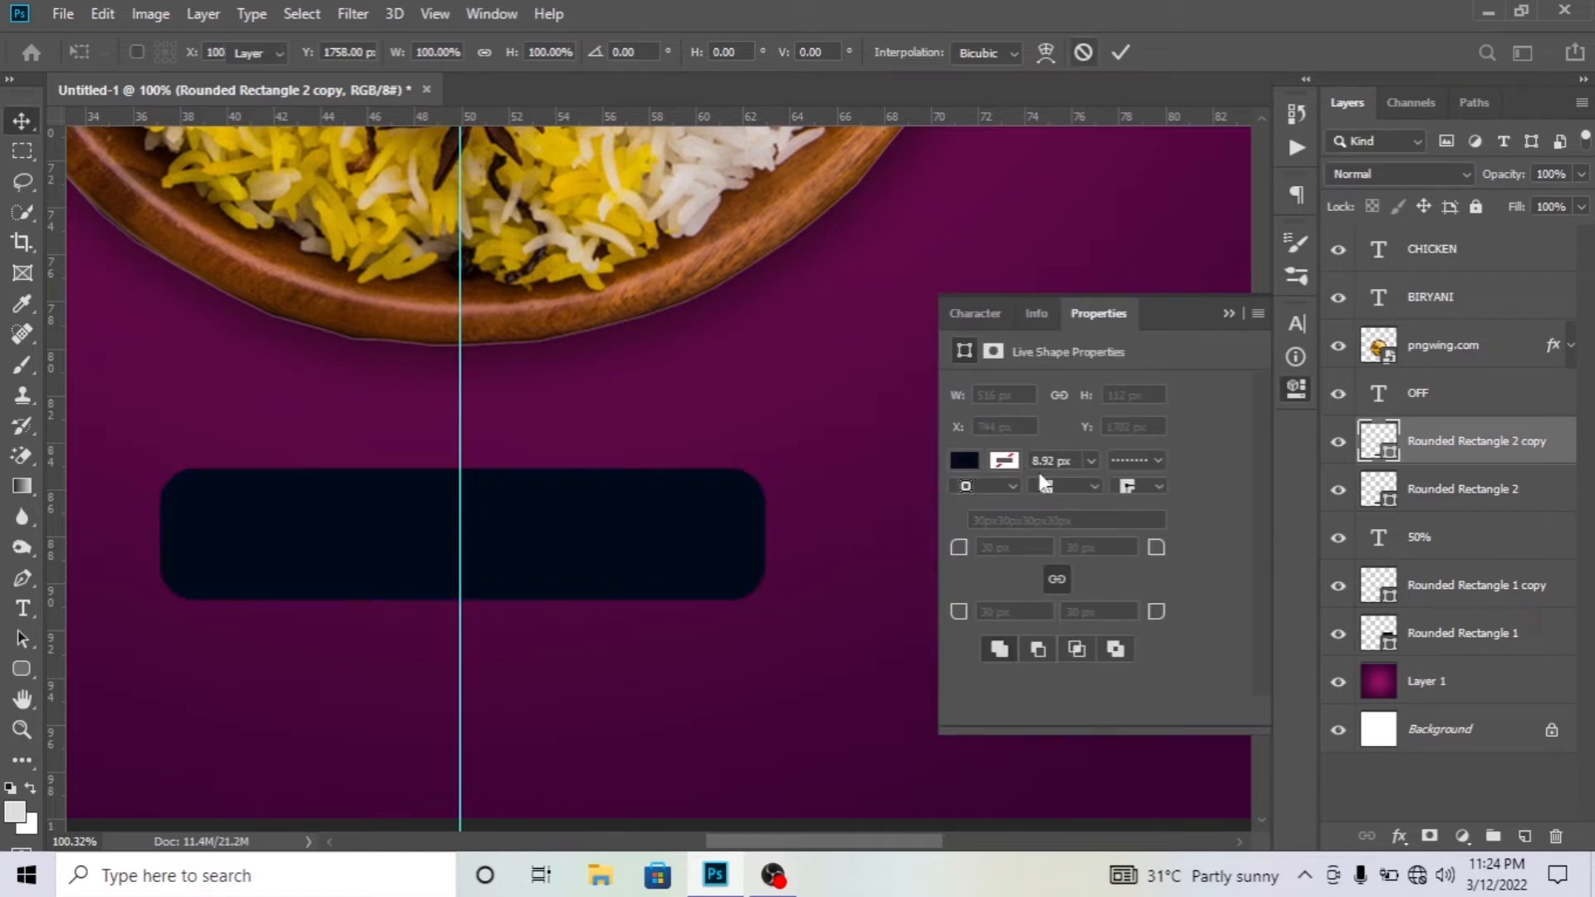
Remove the duplicate rectangle's fill and give it a solid white stroke of 2 px.
click(966, 461)
click(985, 518)
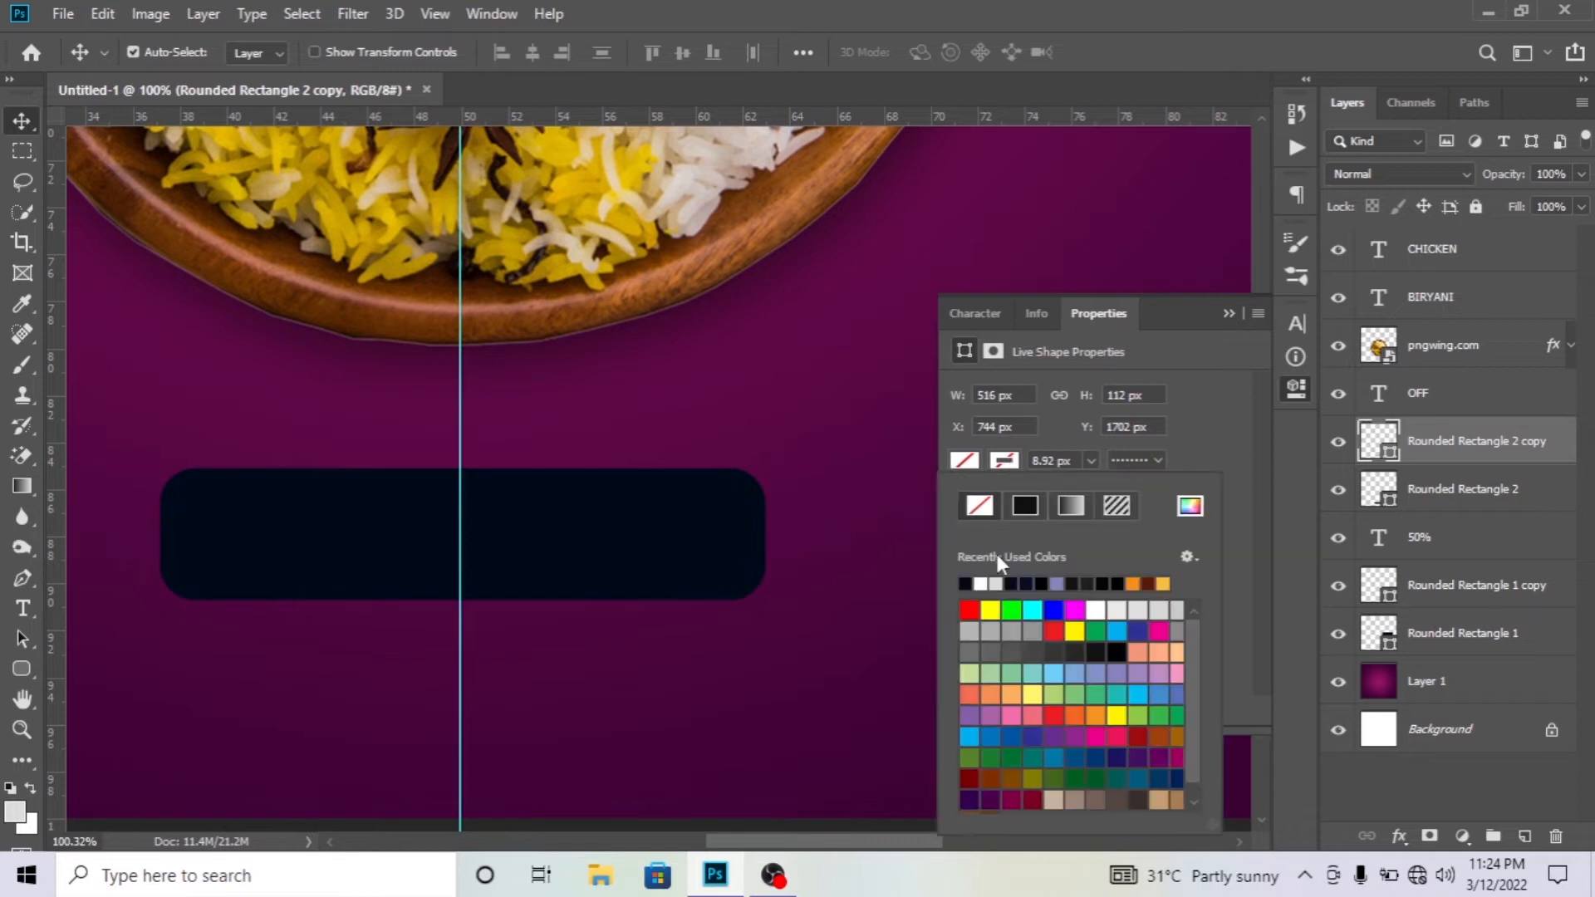
click(981, 583)
click(1135, 460)
click(1080, 536)
click(1035, 460)
key(Return)
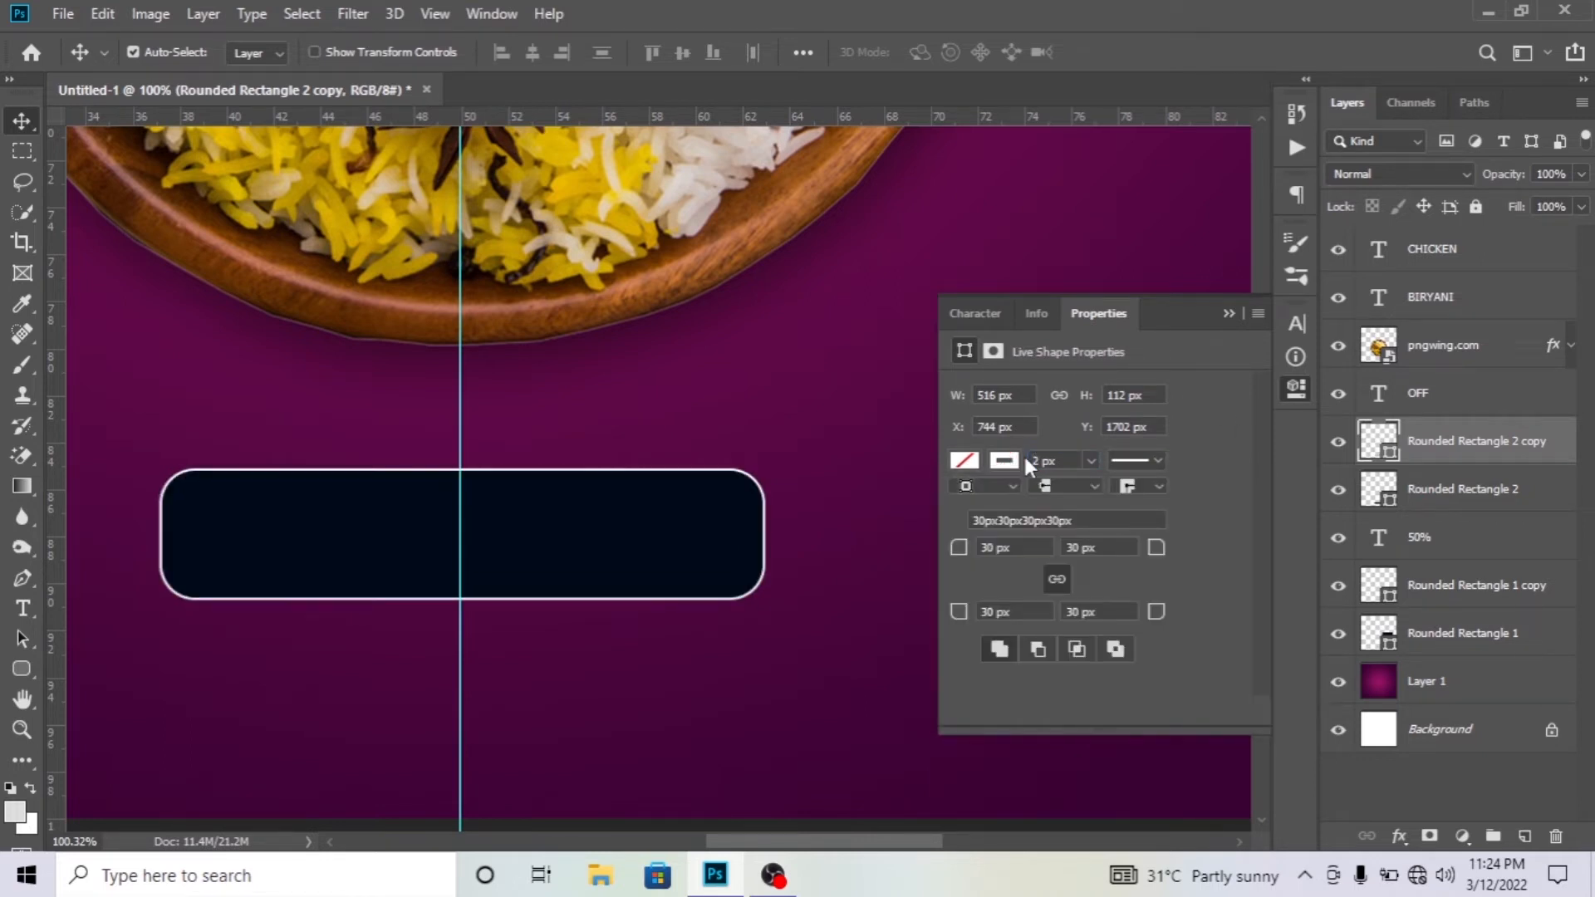
Scale the white outline down about its centre to about 488 × 92 px inside the navy button.
key(ctrl+t)
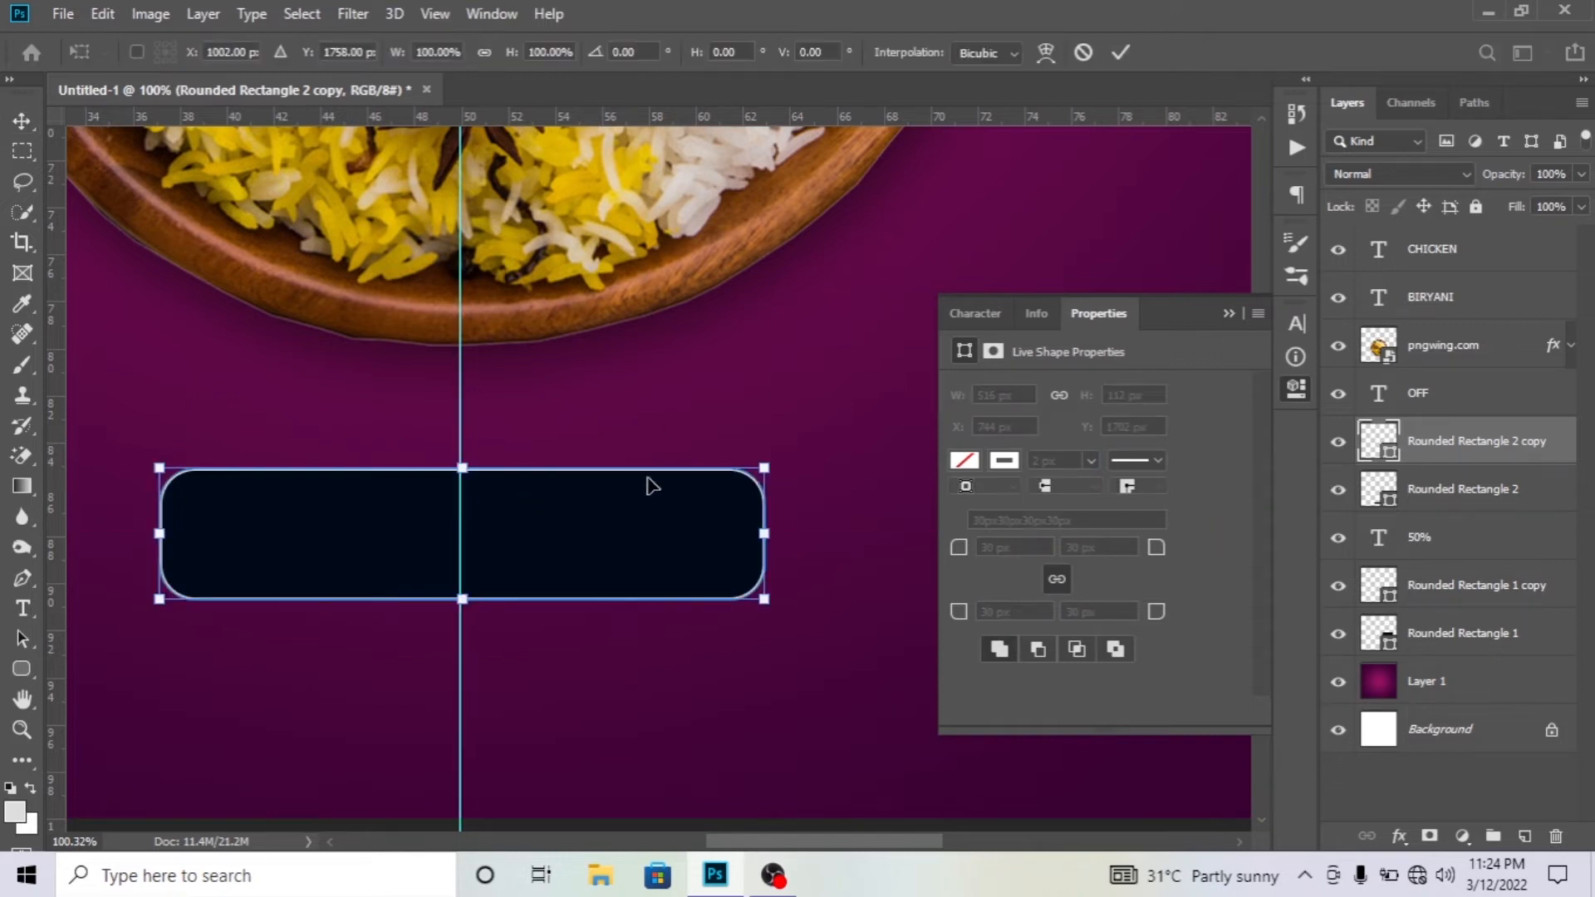
drag(766, 465, 748, 475)
key(Return)
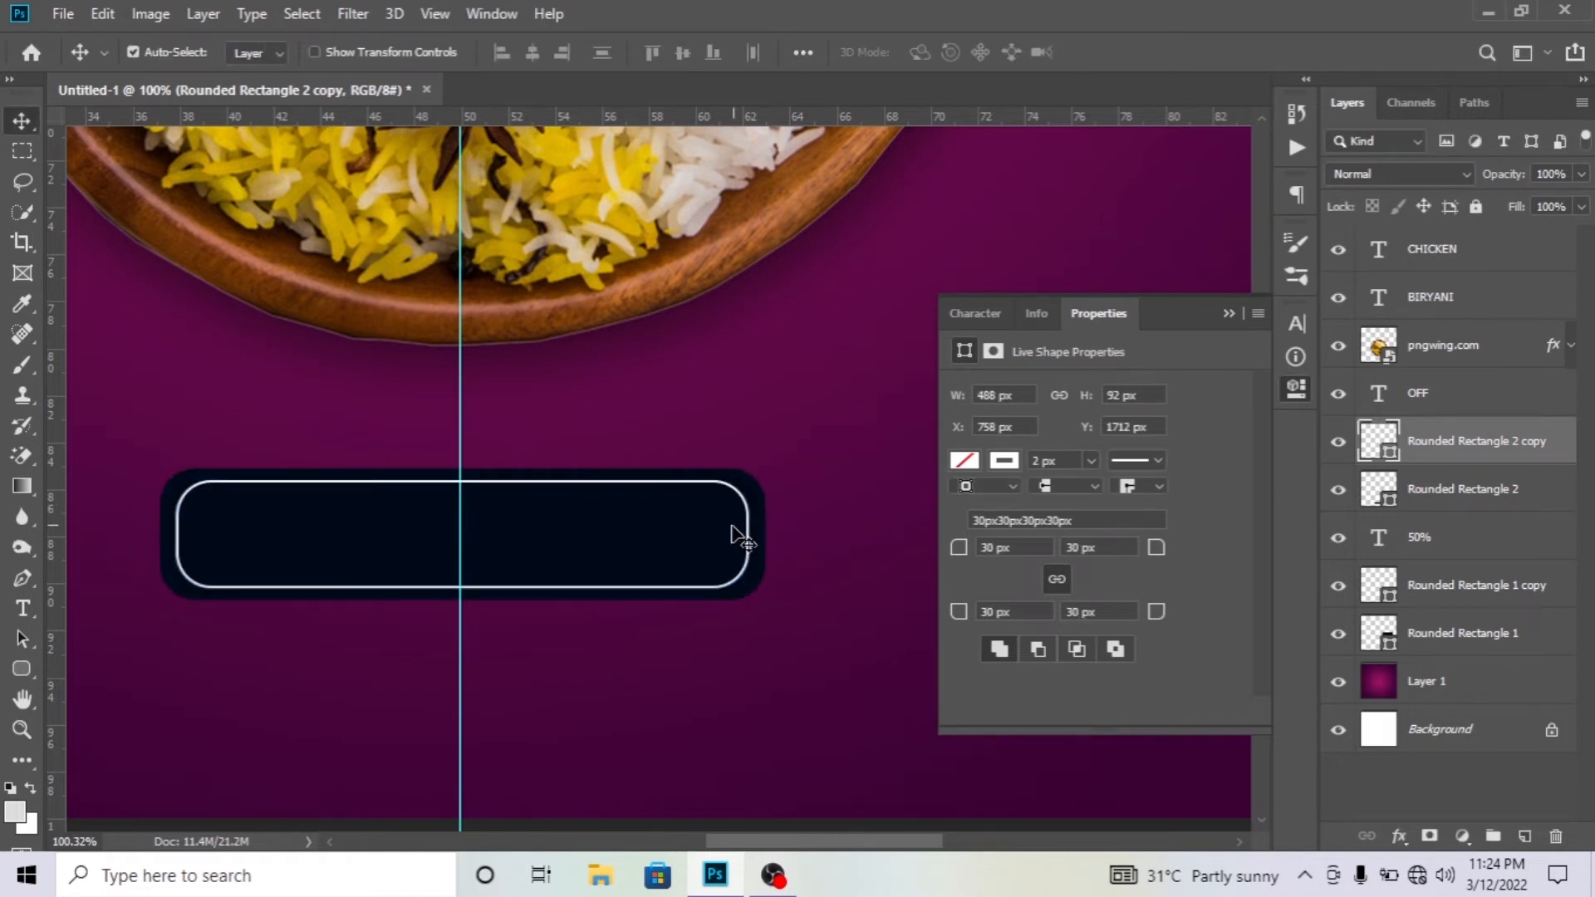
Try to widen the white outline slightly on both sides inside the button.
scroll(652, 557, up, 3)
scroll(652, 557, left, 4)
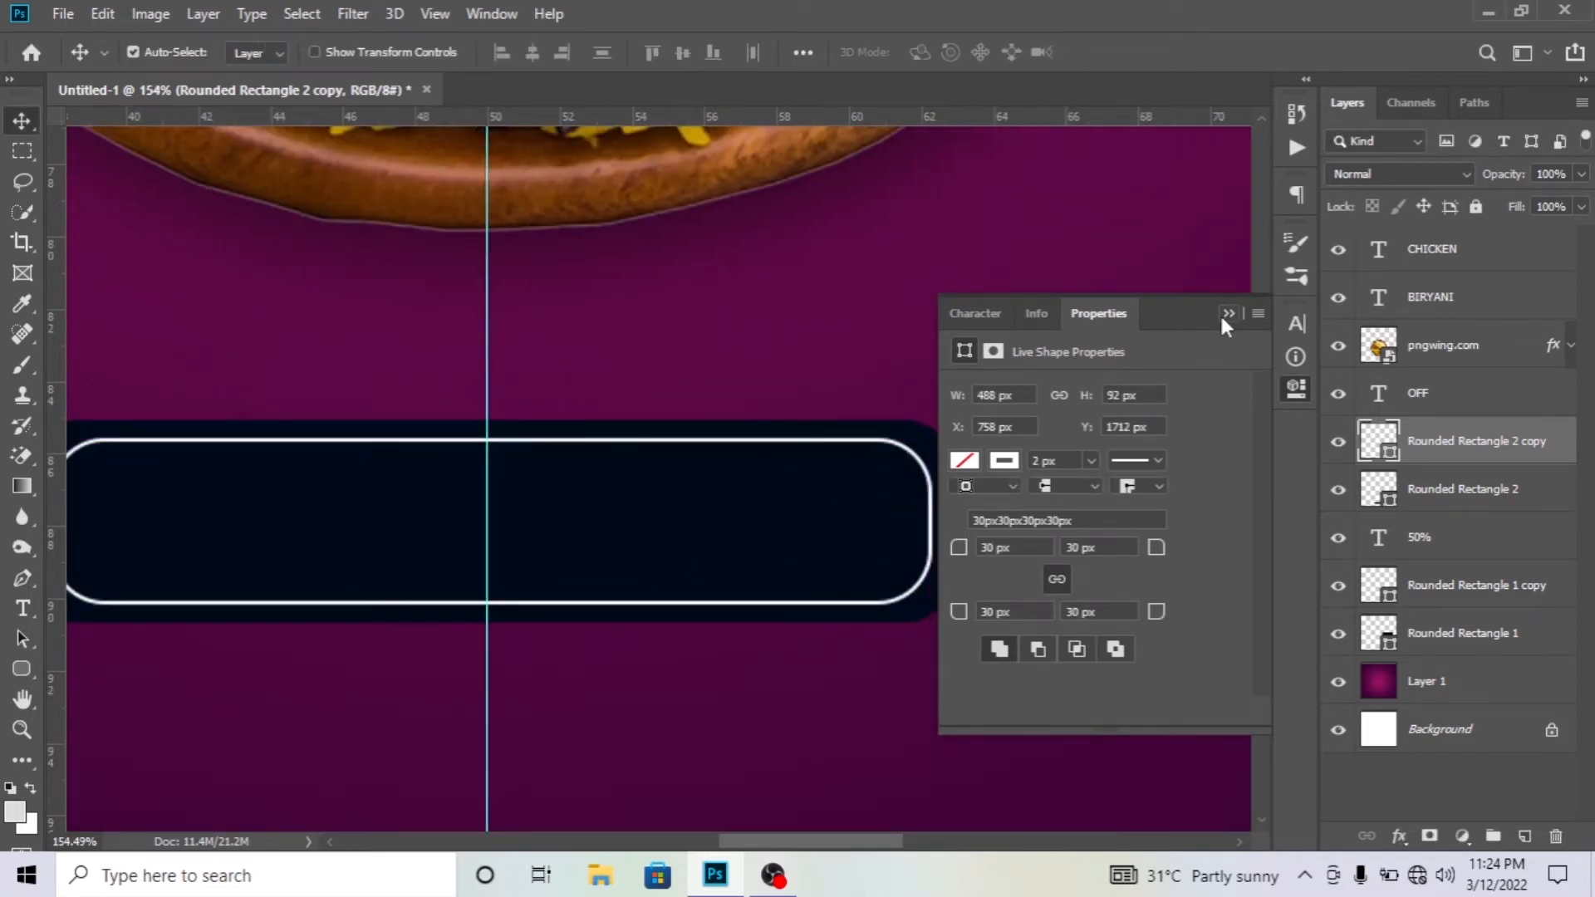
click(1226, 314)
scroll(1032, 436, left, 4)
key(ctrl+t)
drag(1102, 521, 1105, 523)
key(Return)
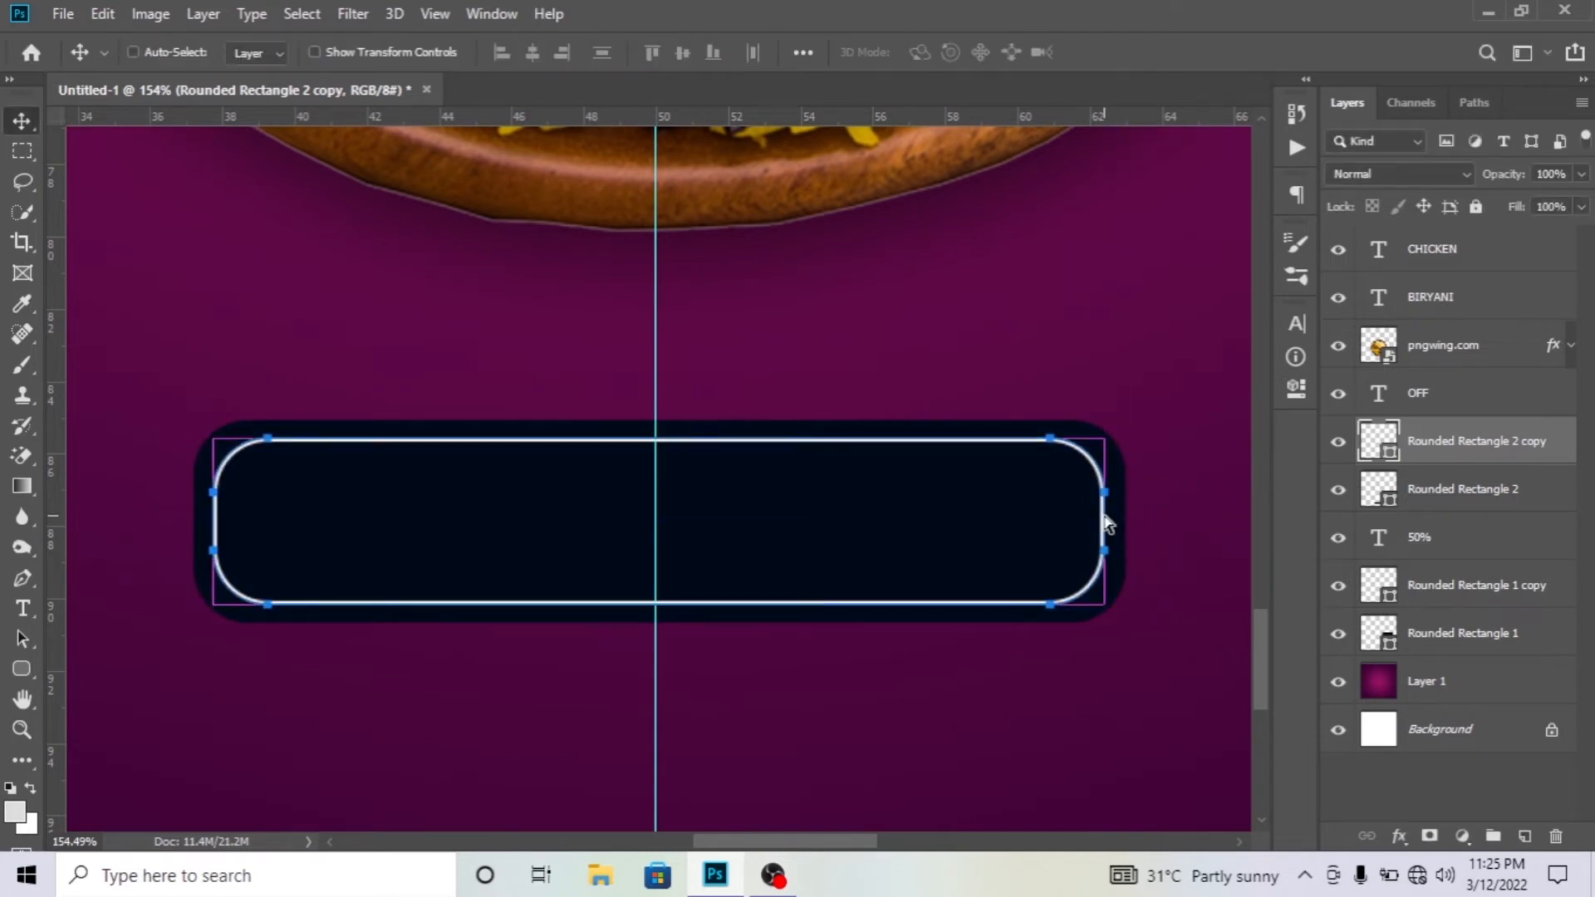
key(ctrl+z)
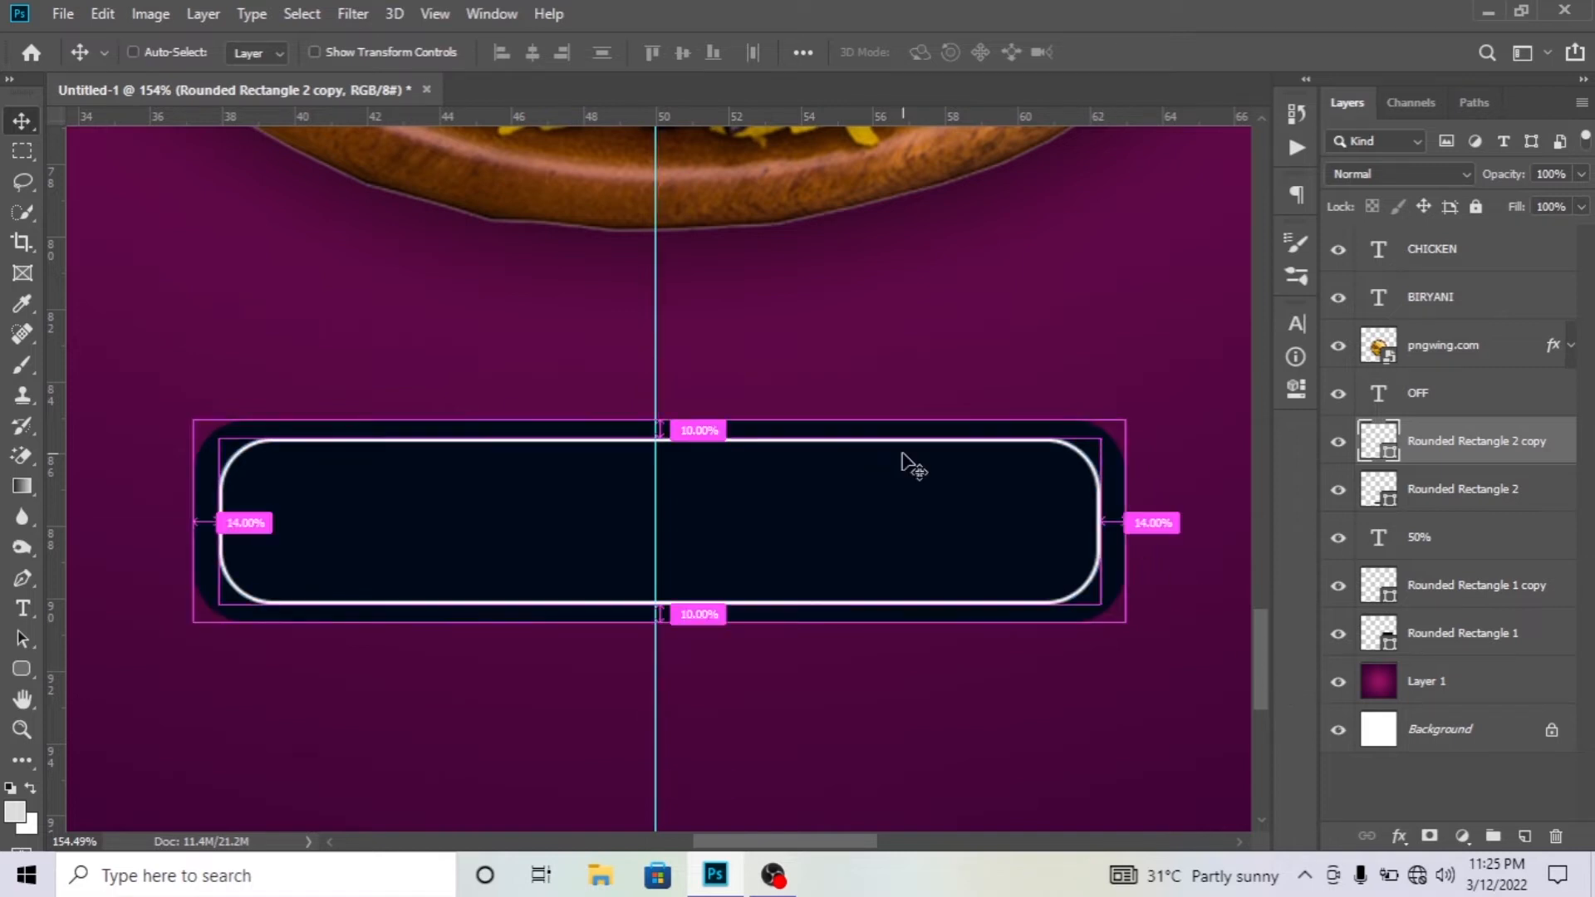
Stretch the white outline to about 101.2% width and 102.2% height so its margins inside the button are more even.
key(ctrl+t)
drag(668, 605, 668, 608)
drag(219, 523, 214, 522)
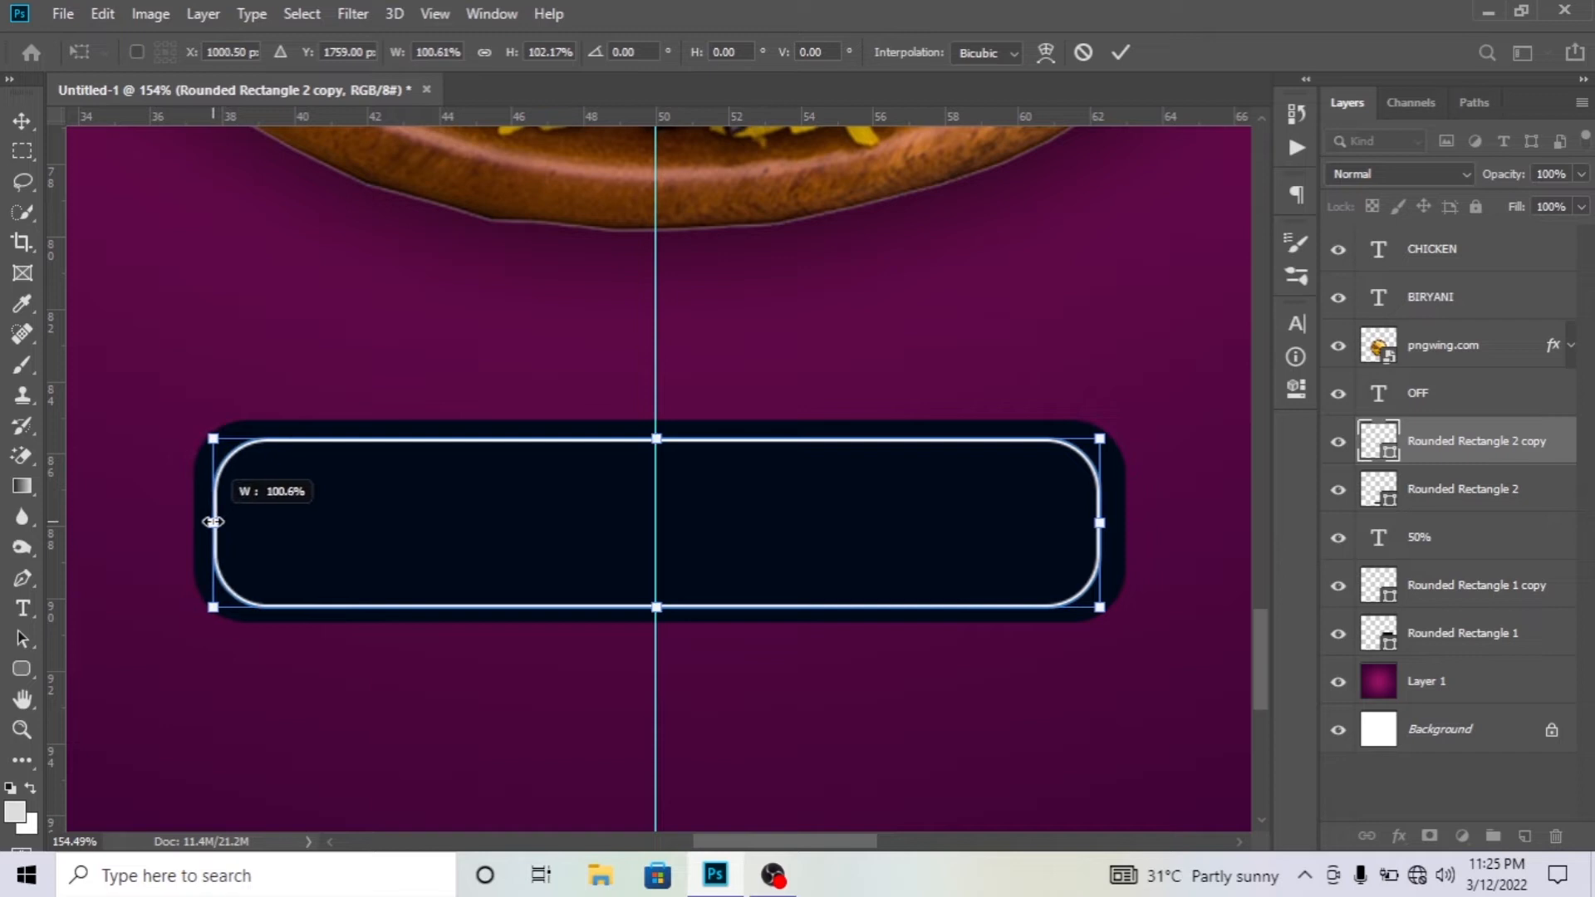
drag(1101, 522, 1105, 523)
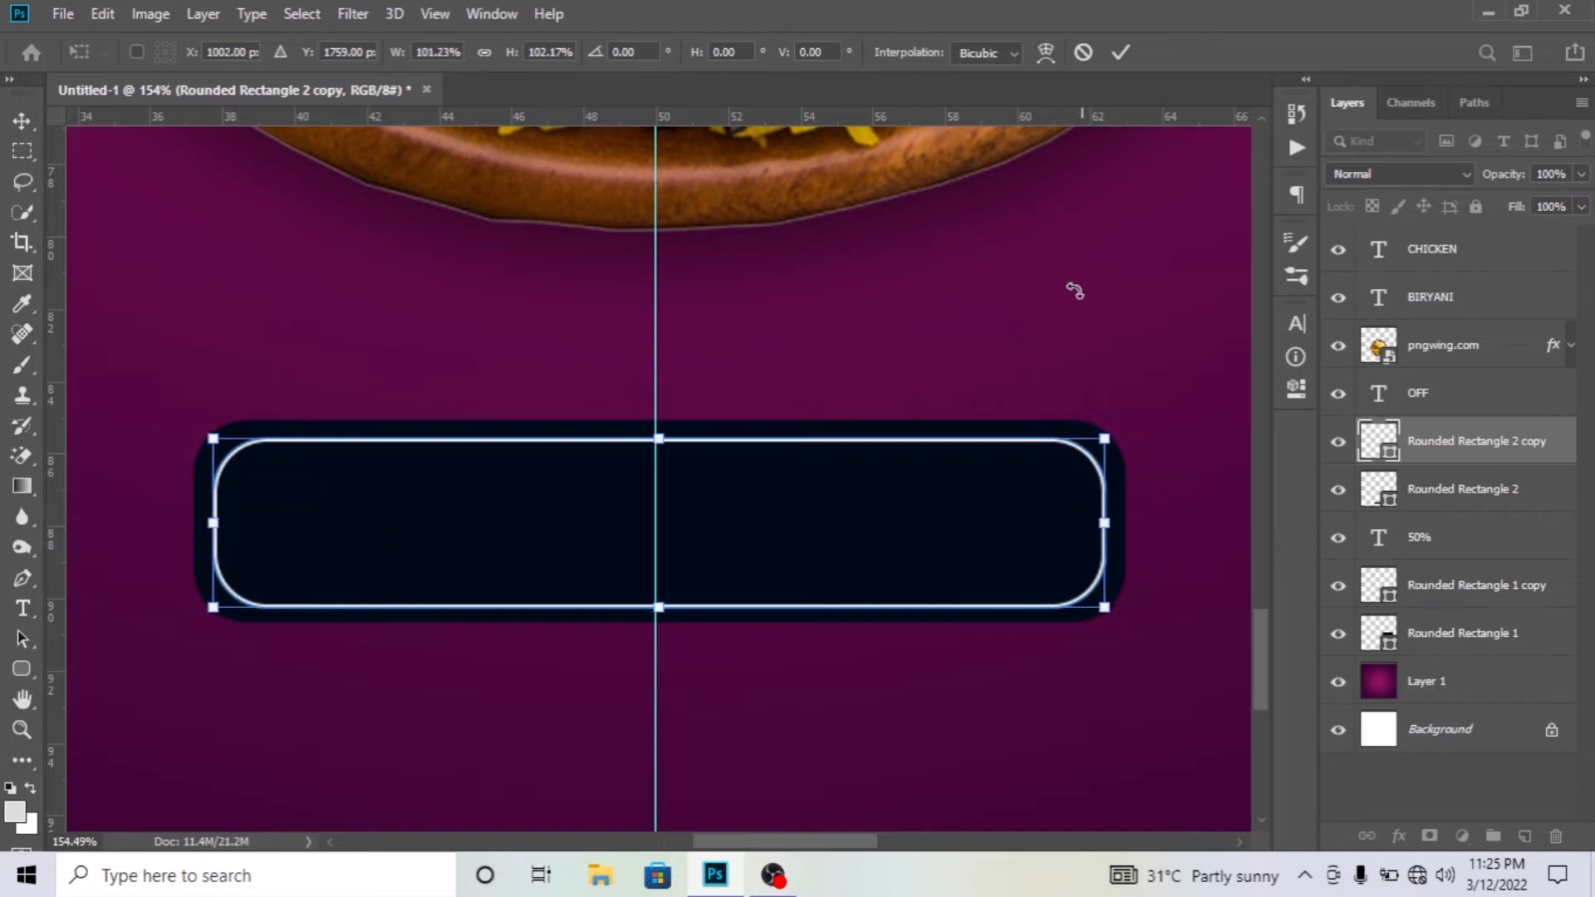
click(1119, 54)
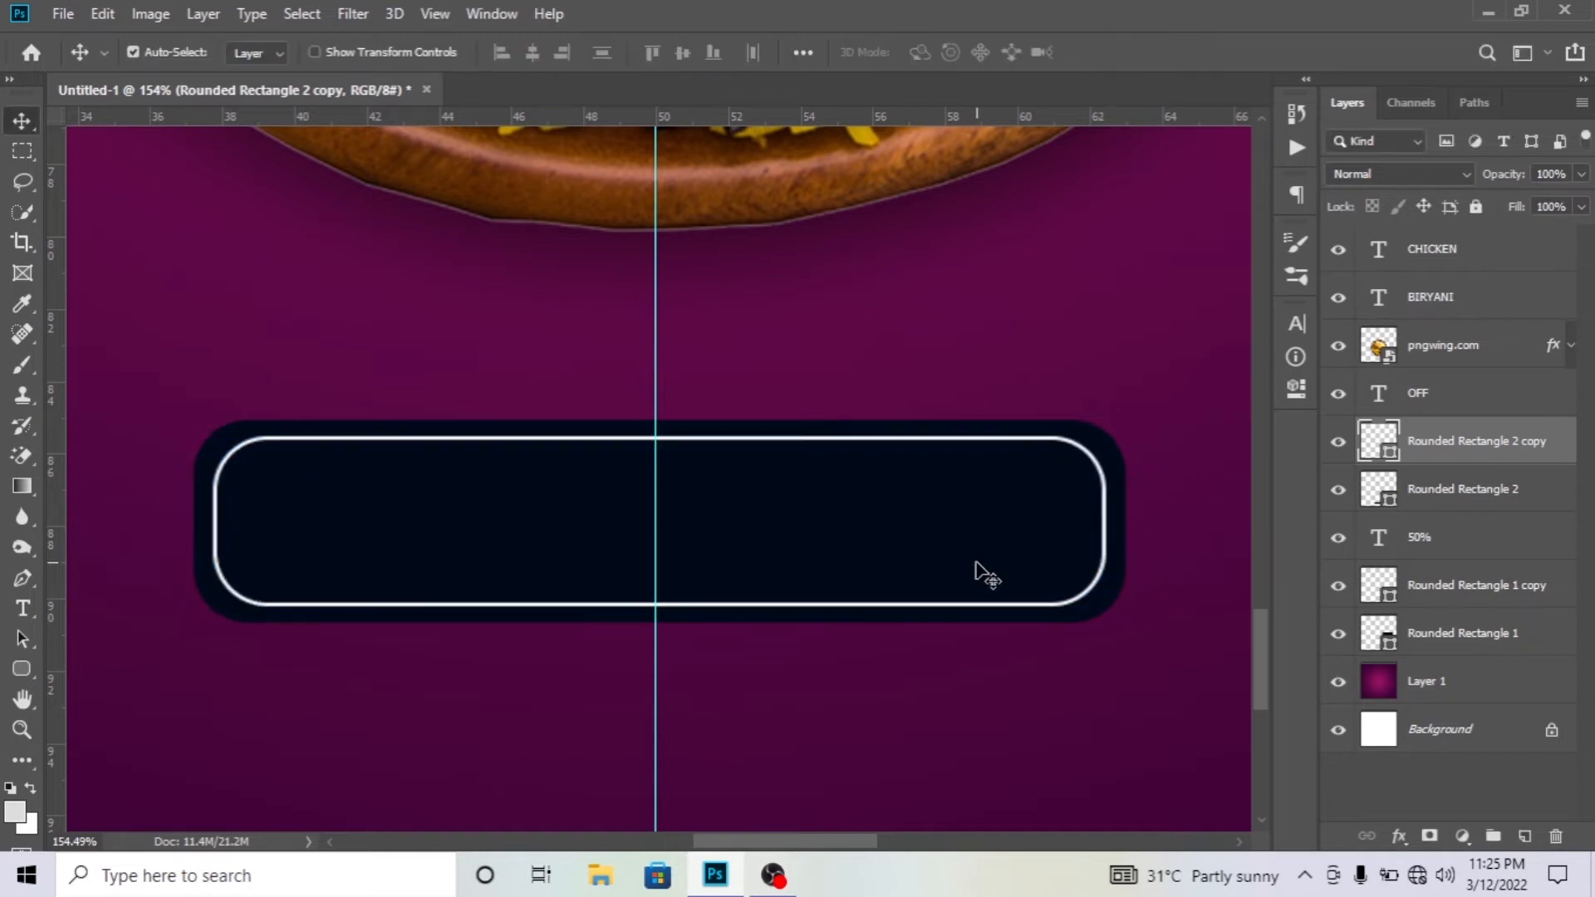
Start a centred text line on a new layer inside the button and set its size to 67 pt.
scroll(961, 602, down, 7)
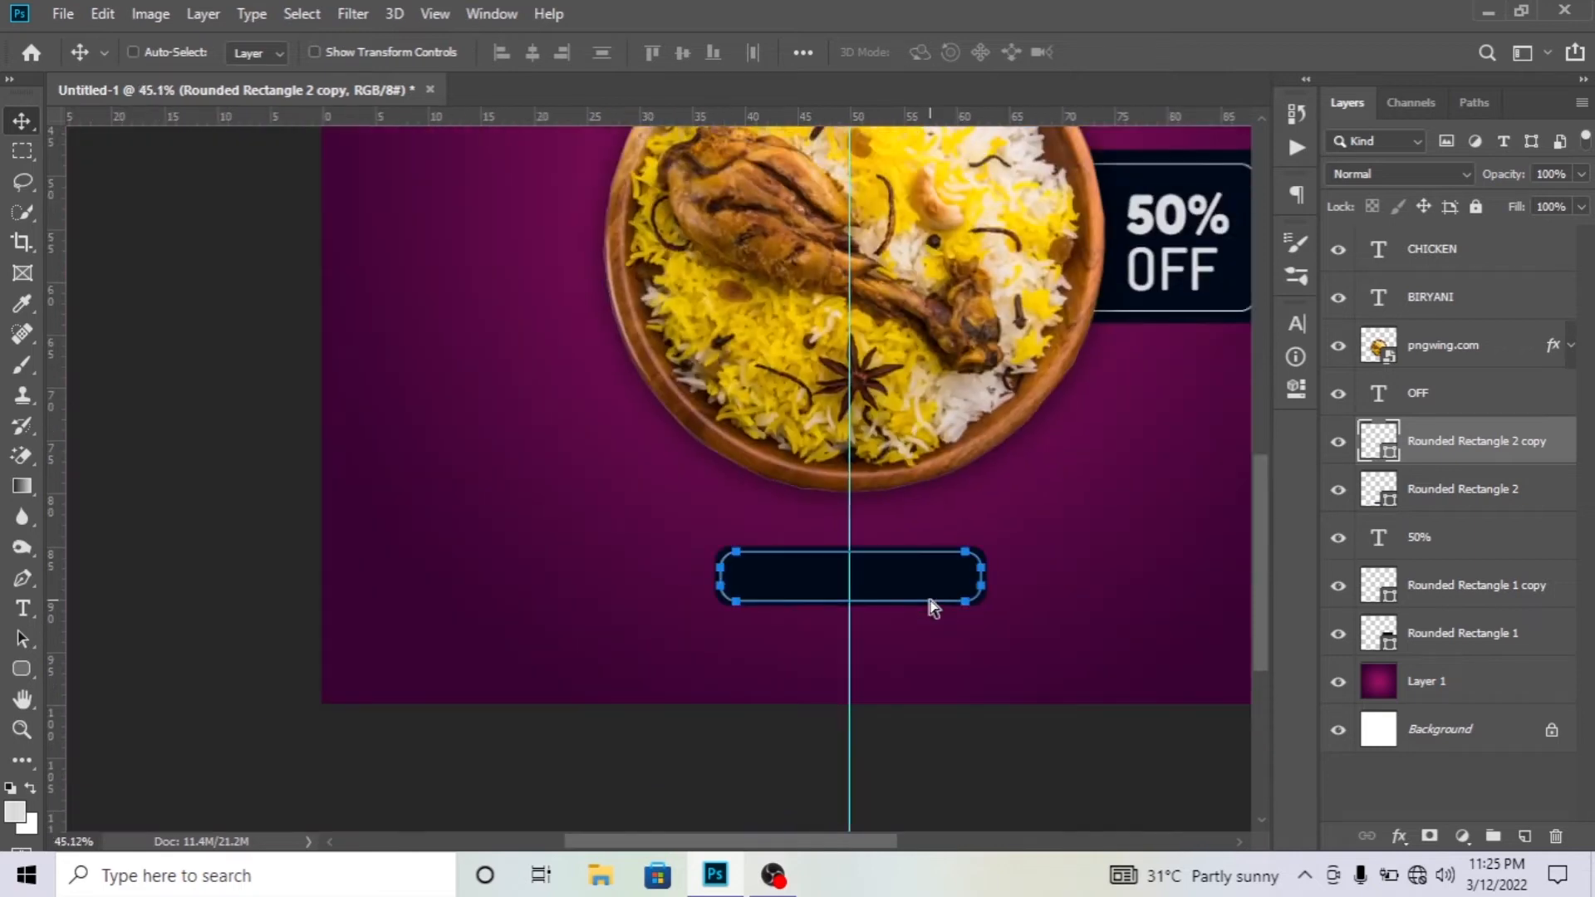
scroll(701, 705, up, 5)
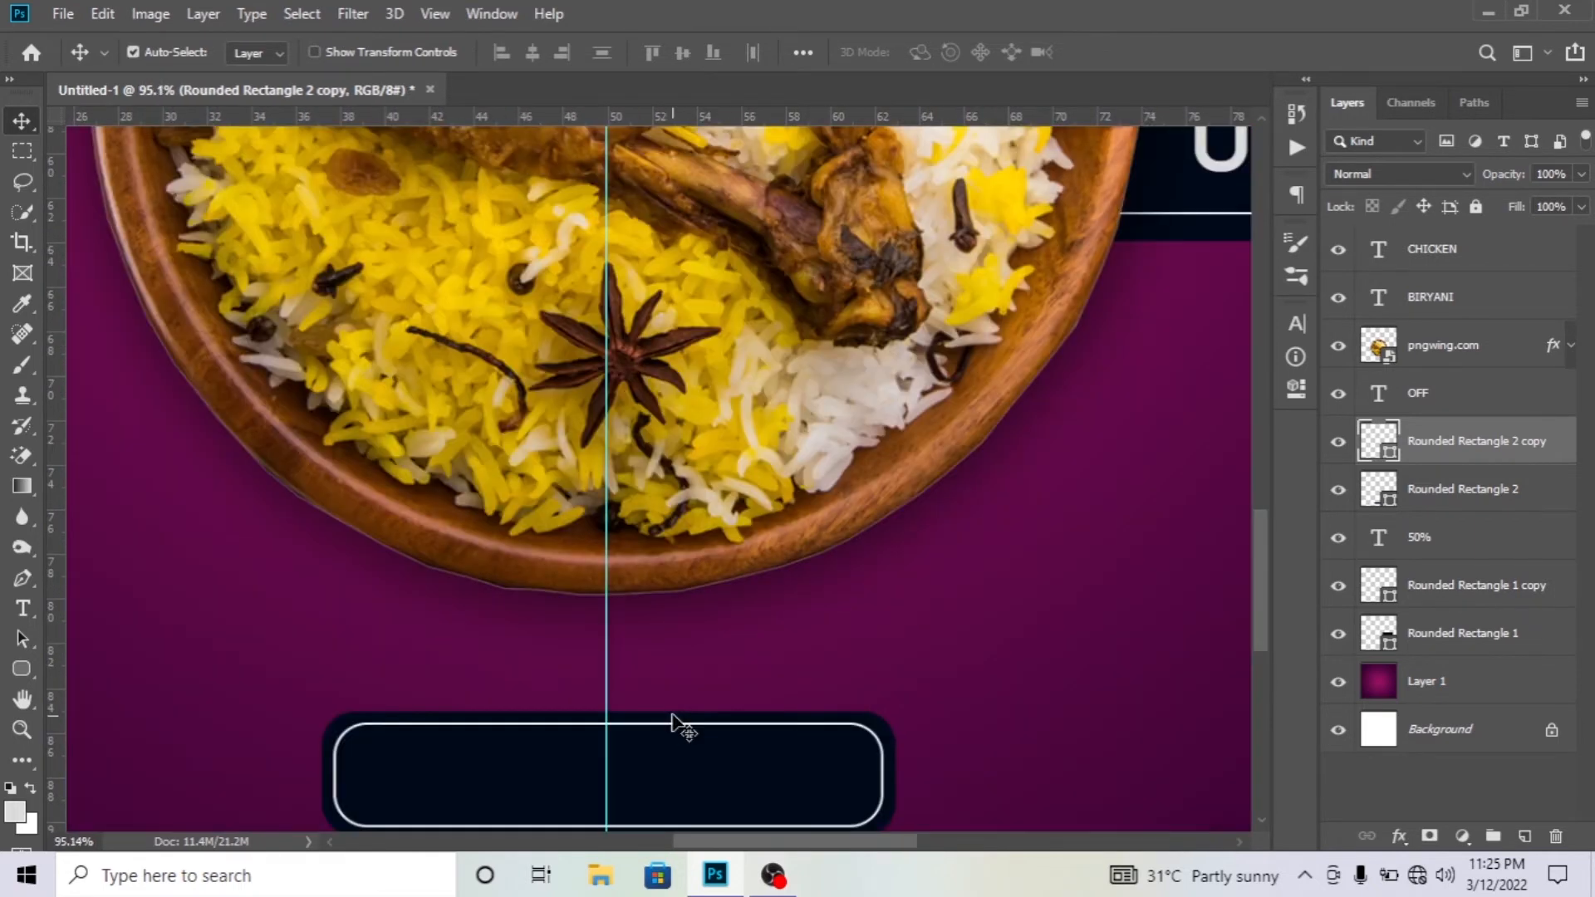
scroll(677, 723, down, 3)
scroll(677, 654, up, 1)
scroll(675, 646, up, 1)
scroll(656, 586, left, 1)
key(t)
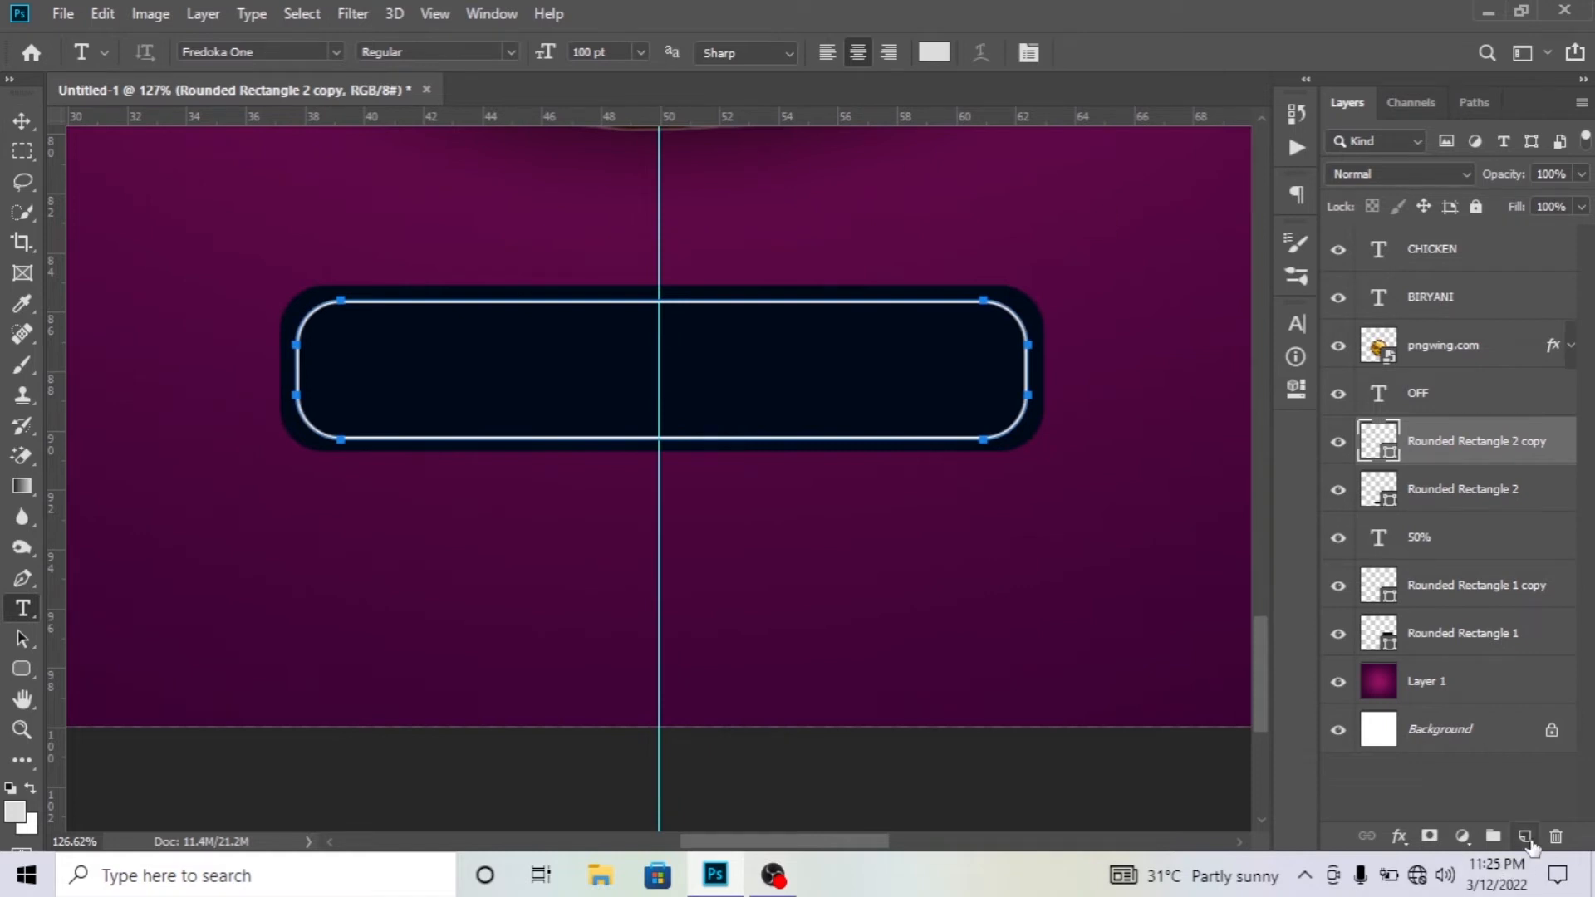
click(1527, 838)
click(718, 451)
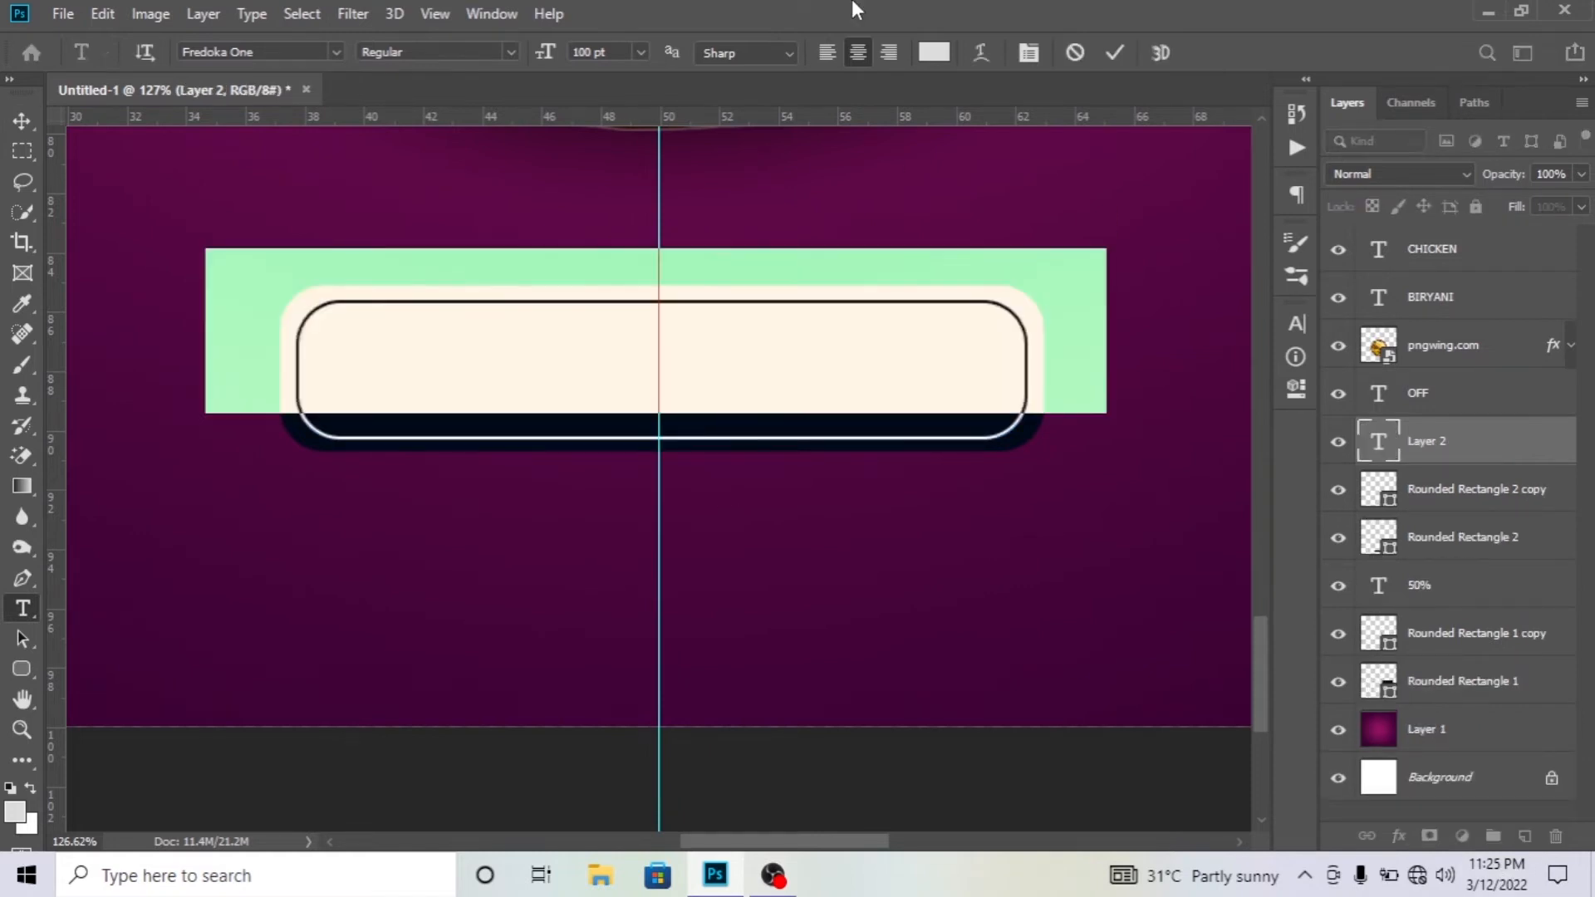
drag(545, 51, 696, 176)
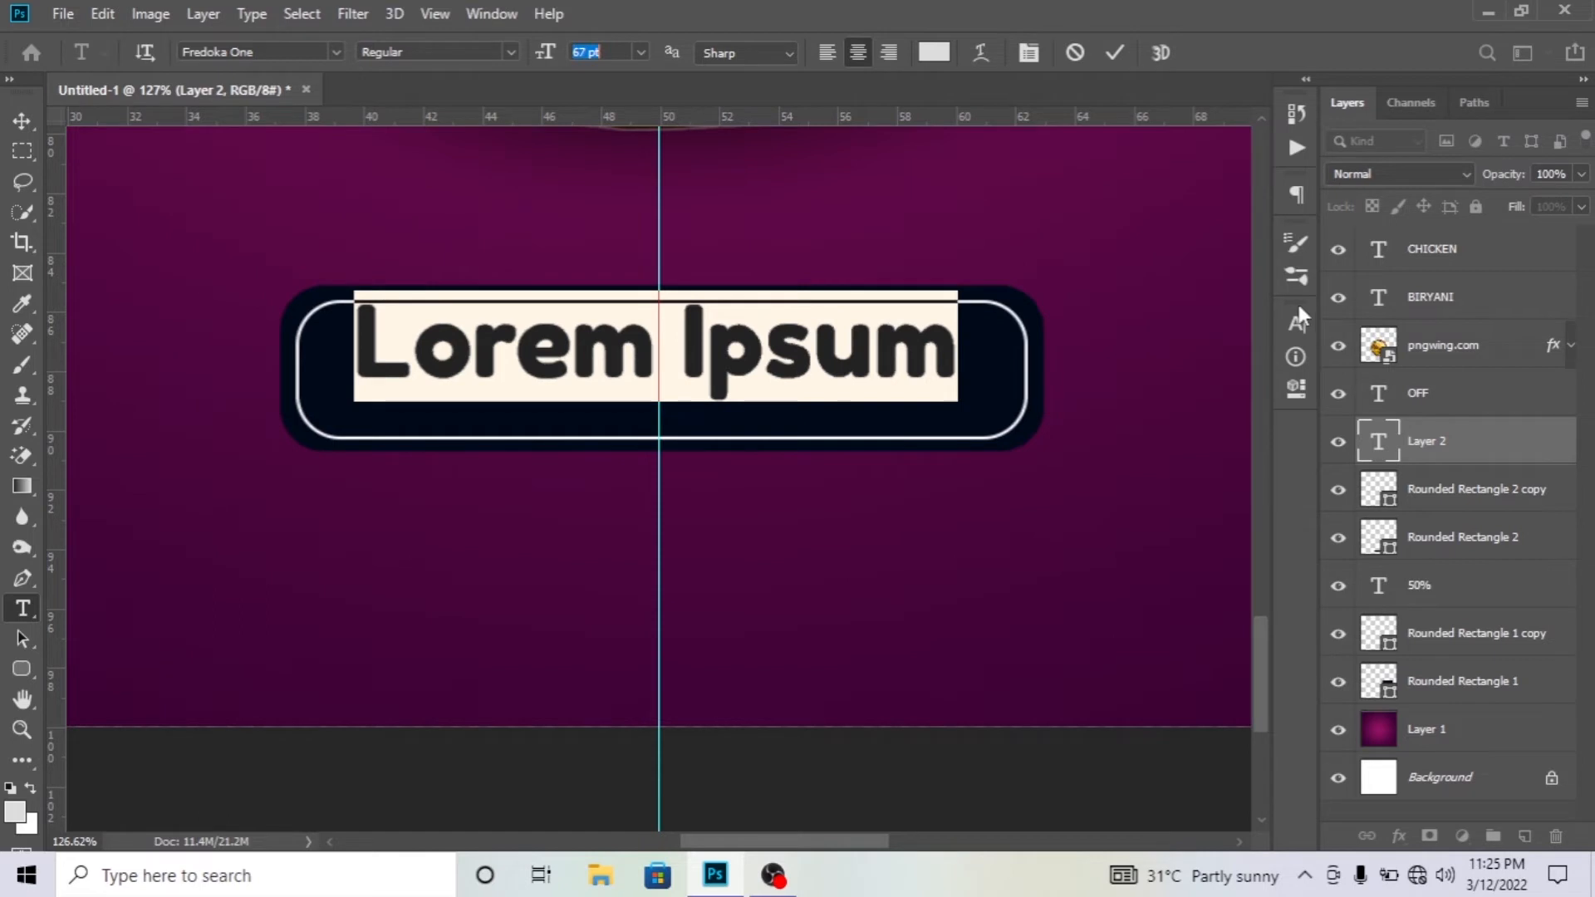
Enter ORDER NOW in capitals as the button text.
text(oRDE)
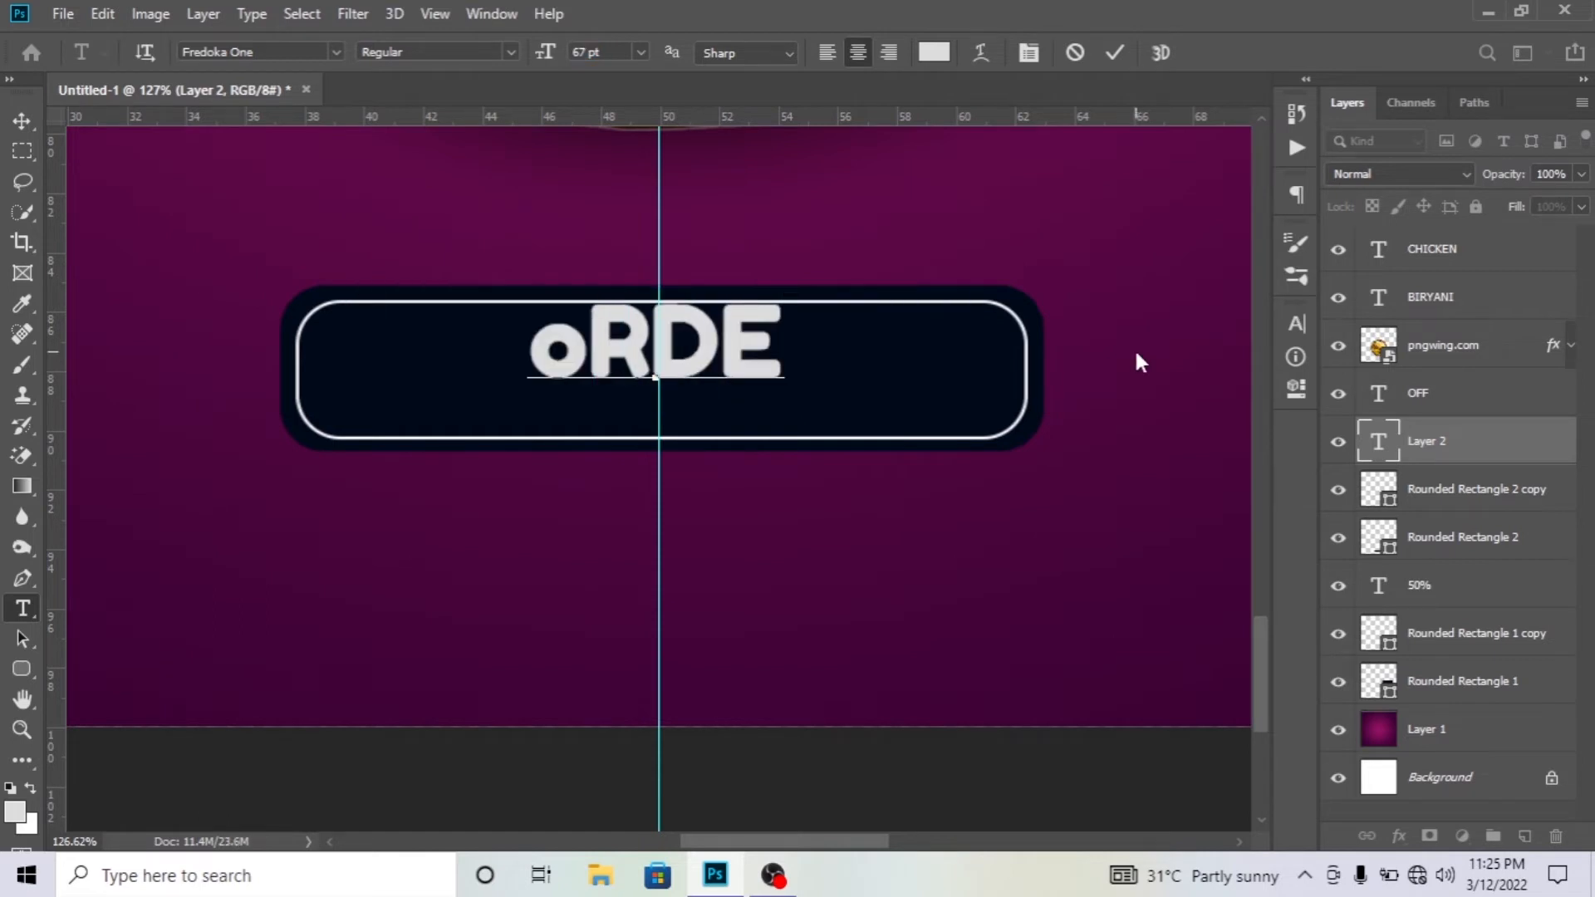
key(BackSpace)
key(BackSpace)
key(BackSpace)
key(BackSpace)
text(O)
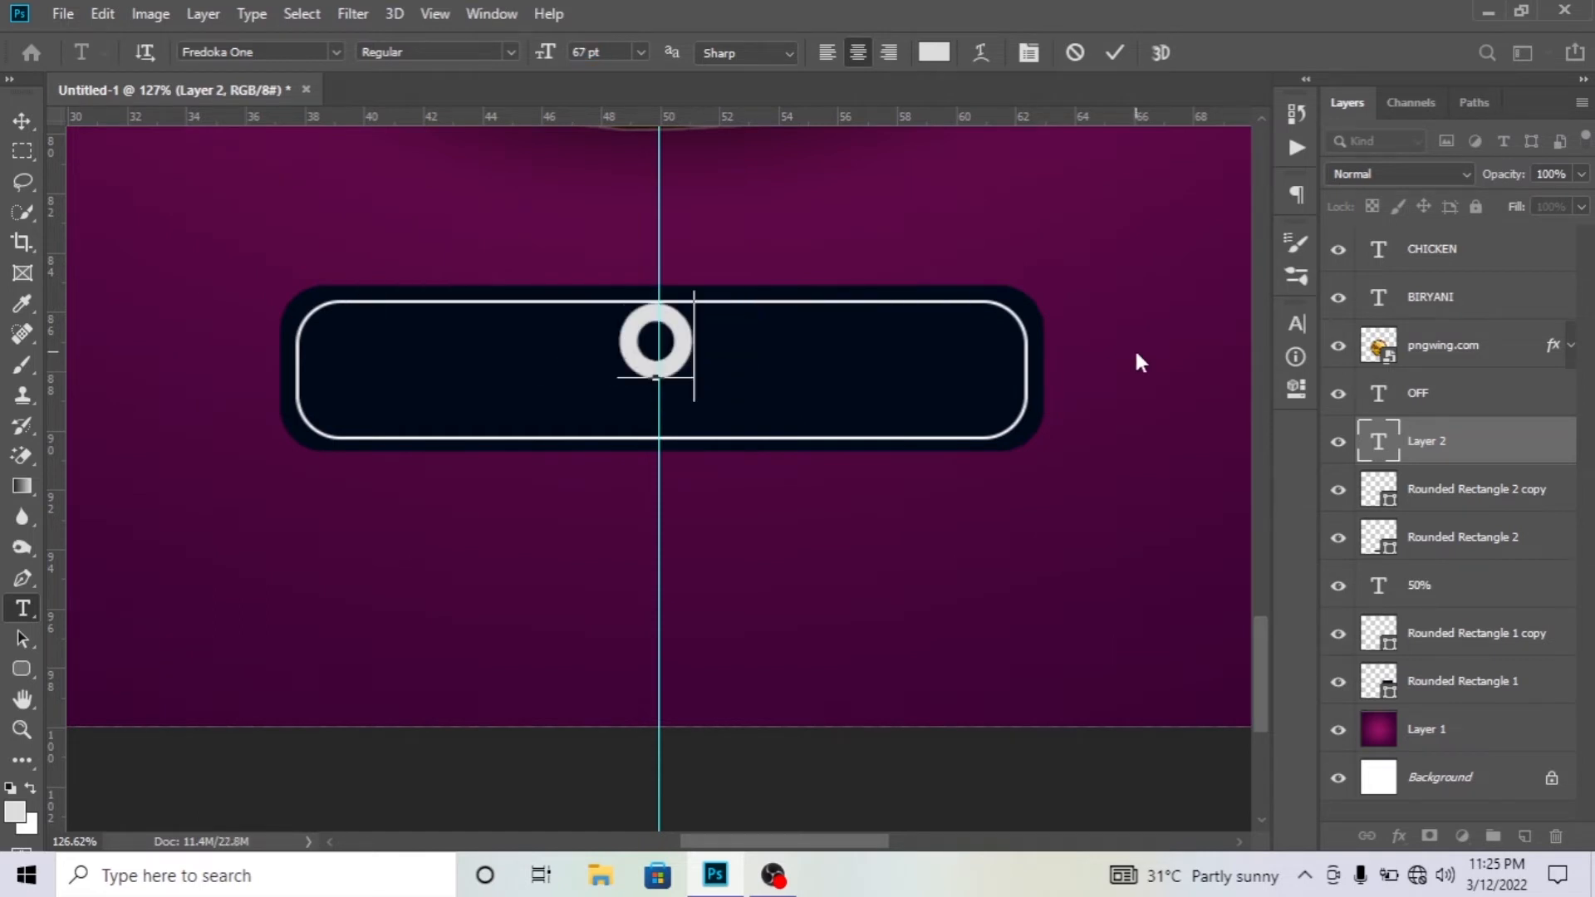
text(RDER NOW)
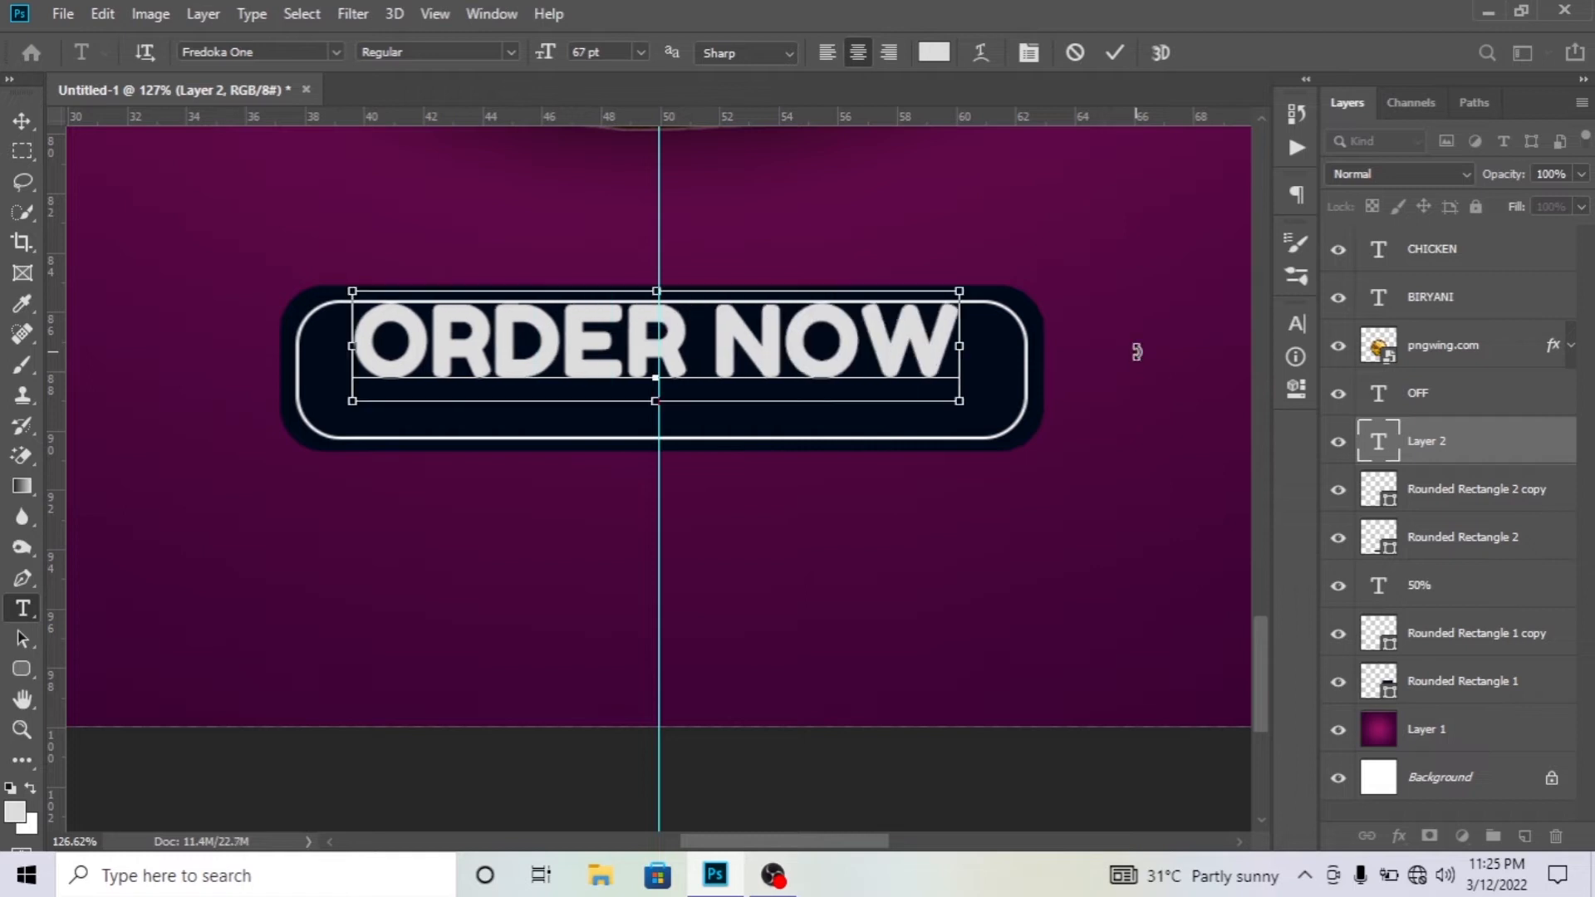
Change the font of the whole ORDER NOW text to Century Gothic and commit the text.
key(ctrl+a)
click(1298, 323)
click(1152, 358)
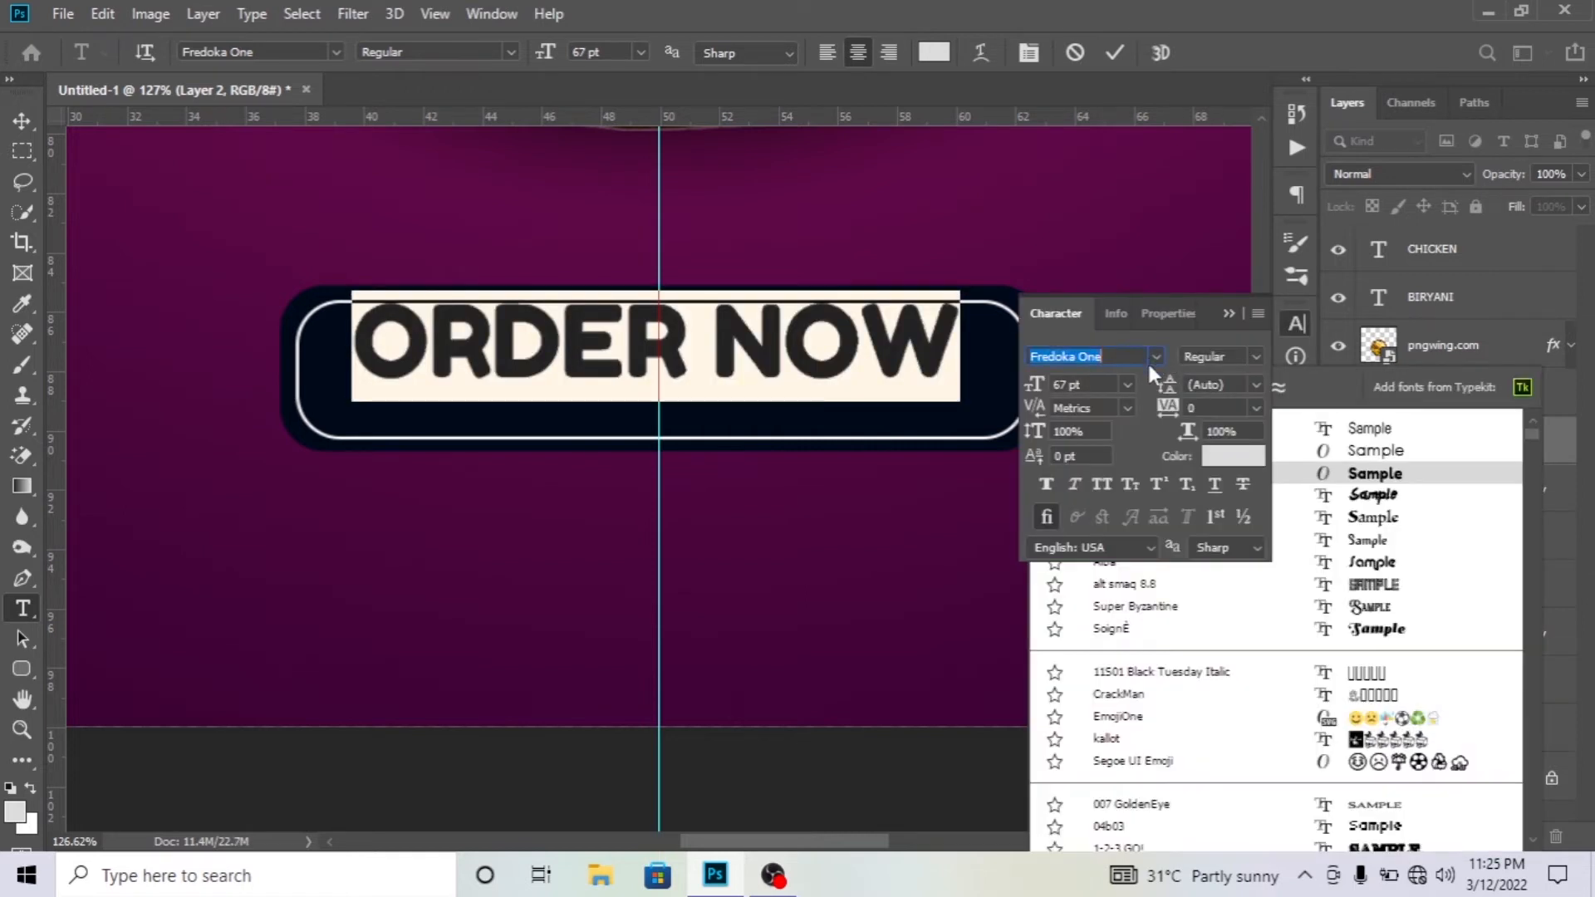
click(1186, 359)
click(1154, 356)
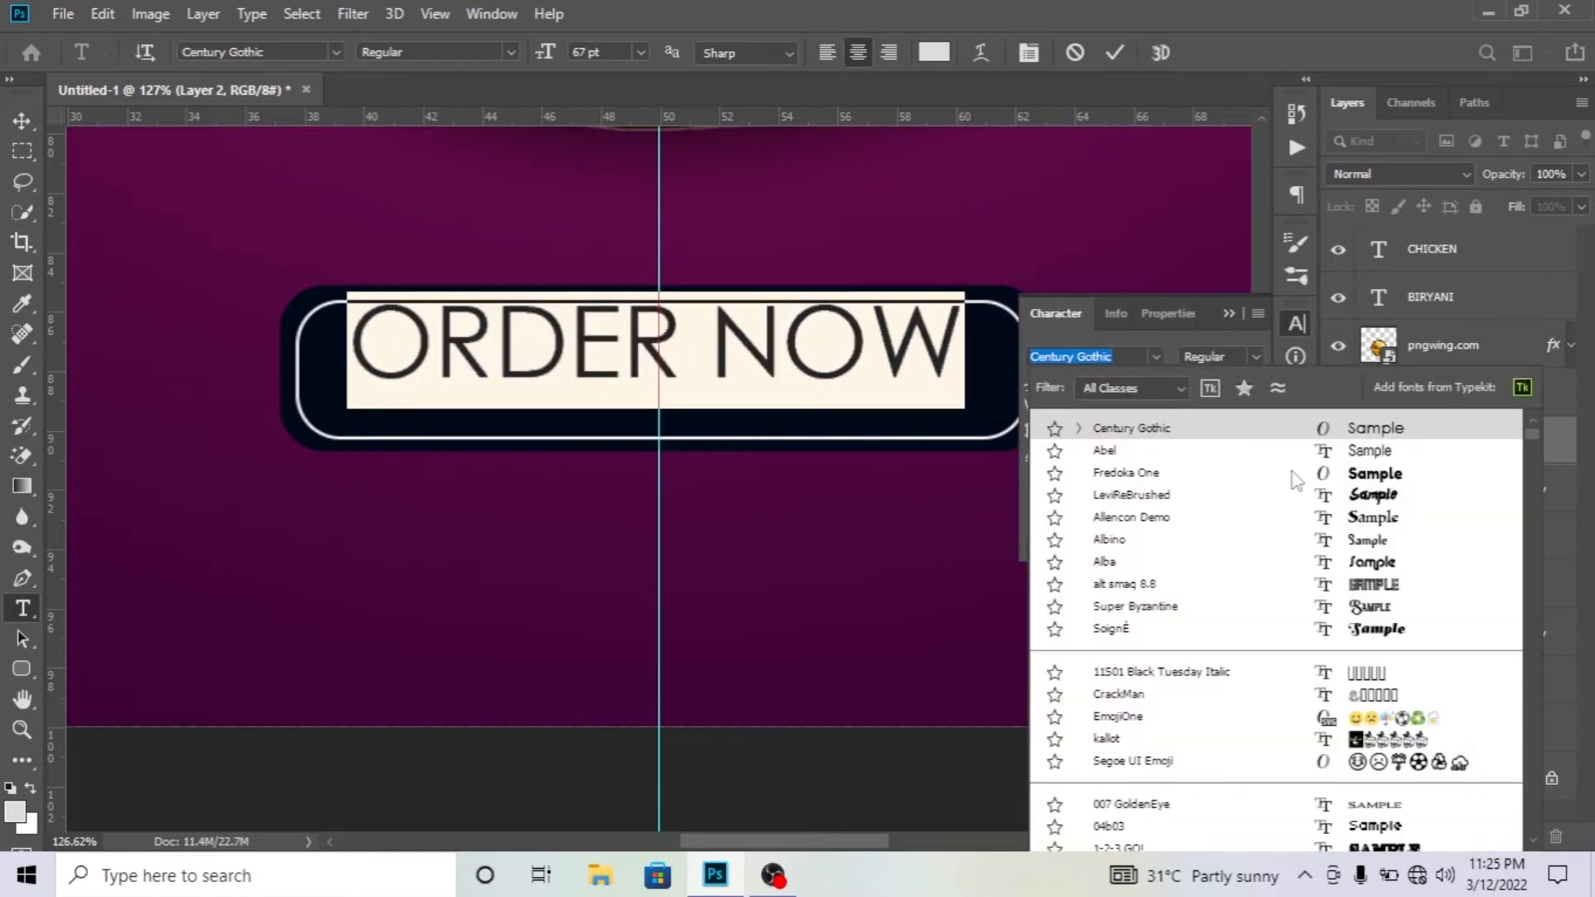
click(1313, 429)
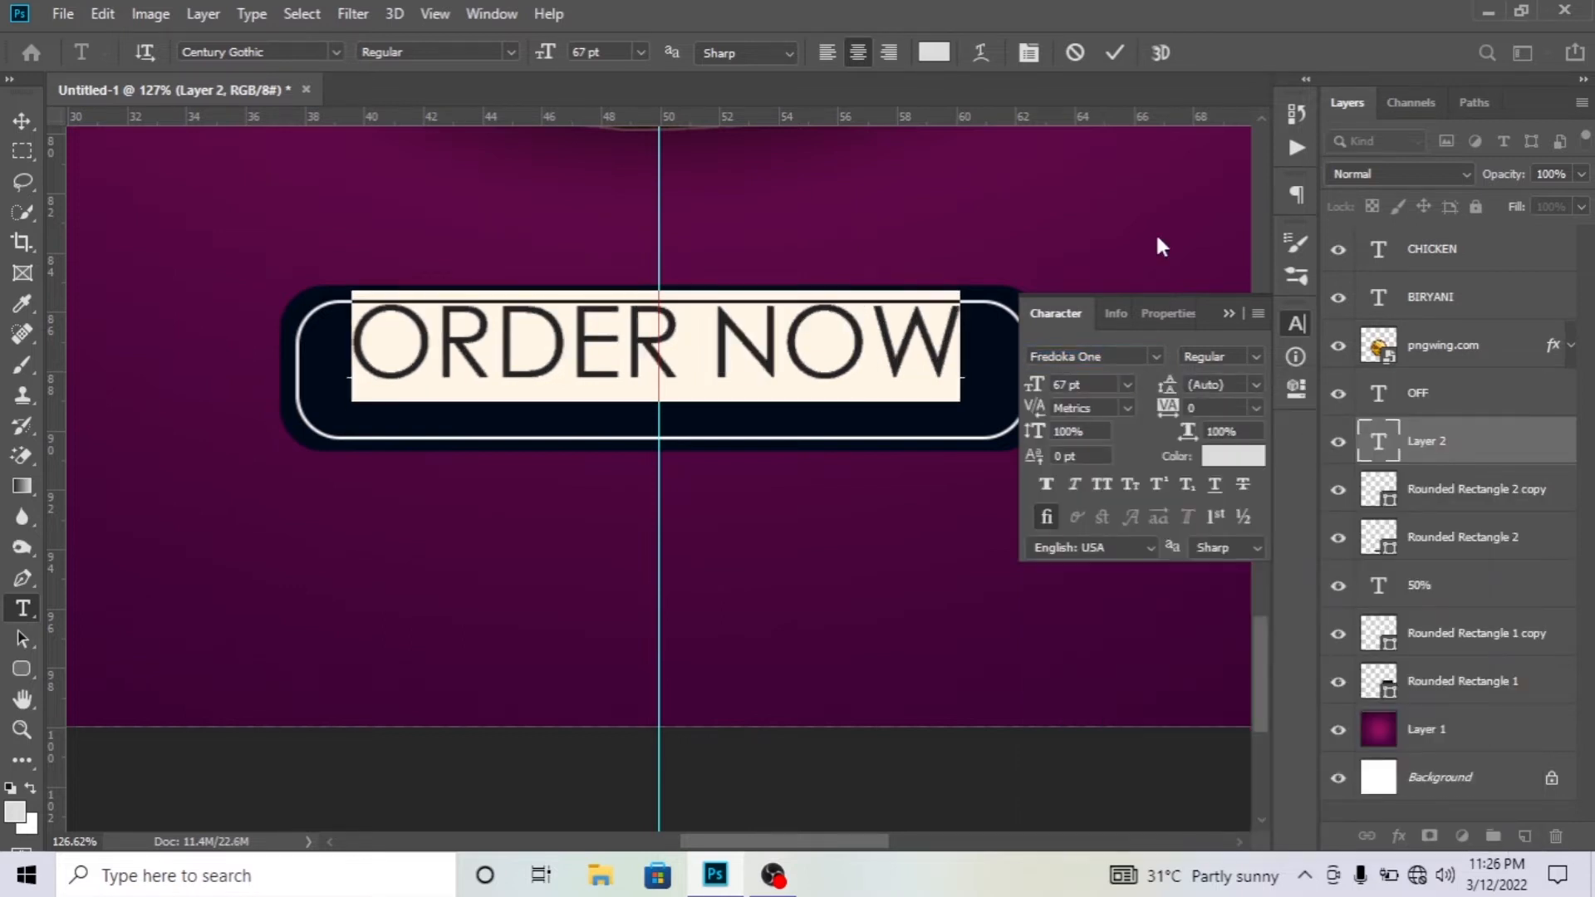
click(1115, 52)
Move the ORDER NOW text down until it sits vertically centred inside the button and check its bounding box against the outline.
key(v)
key(Down)
key(Down)
key(Down)
key(Down)
key(Down)
key(Down)
key(Down)
key(Down)
key(Down)
key(Down)
key(Down)
key(Down)
key(Down)
key(Down)
key(Down)
key(Down)
key(Down)
key(Down)
key(Down)
key(Down)
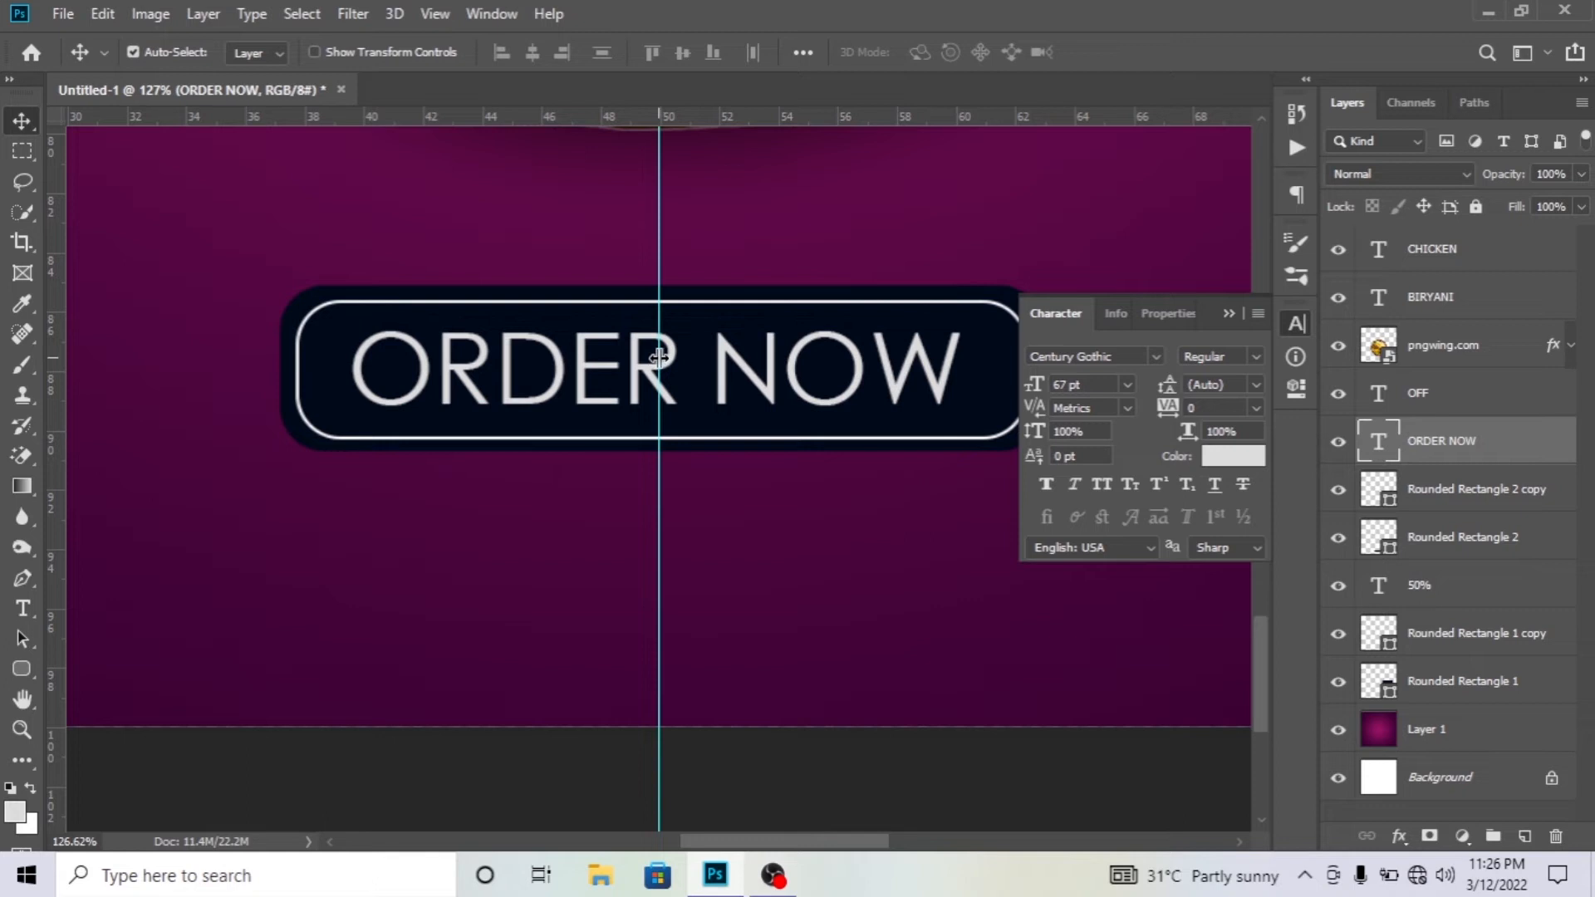
key(ctrl+t)
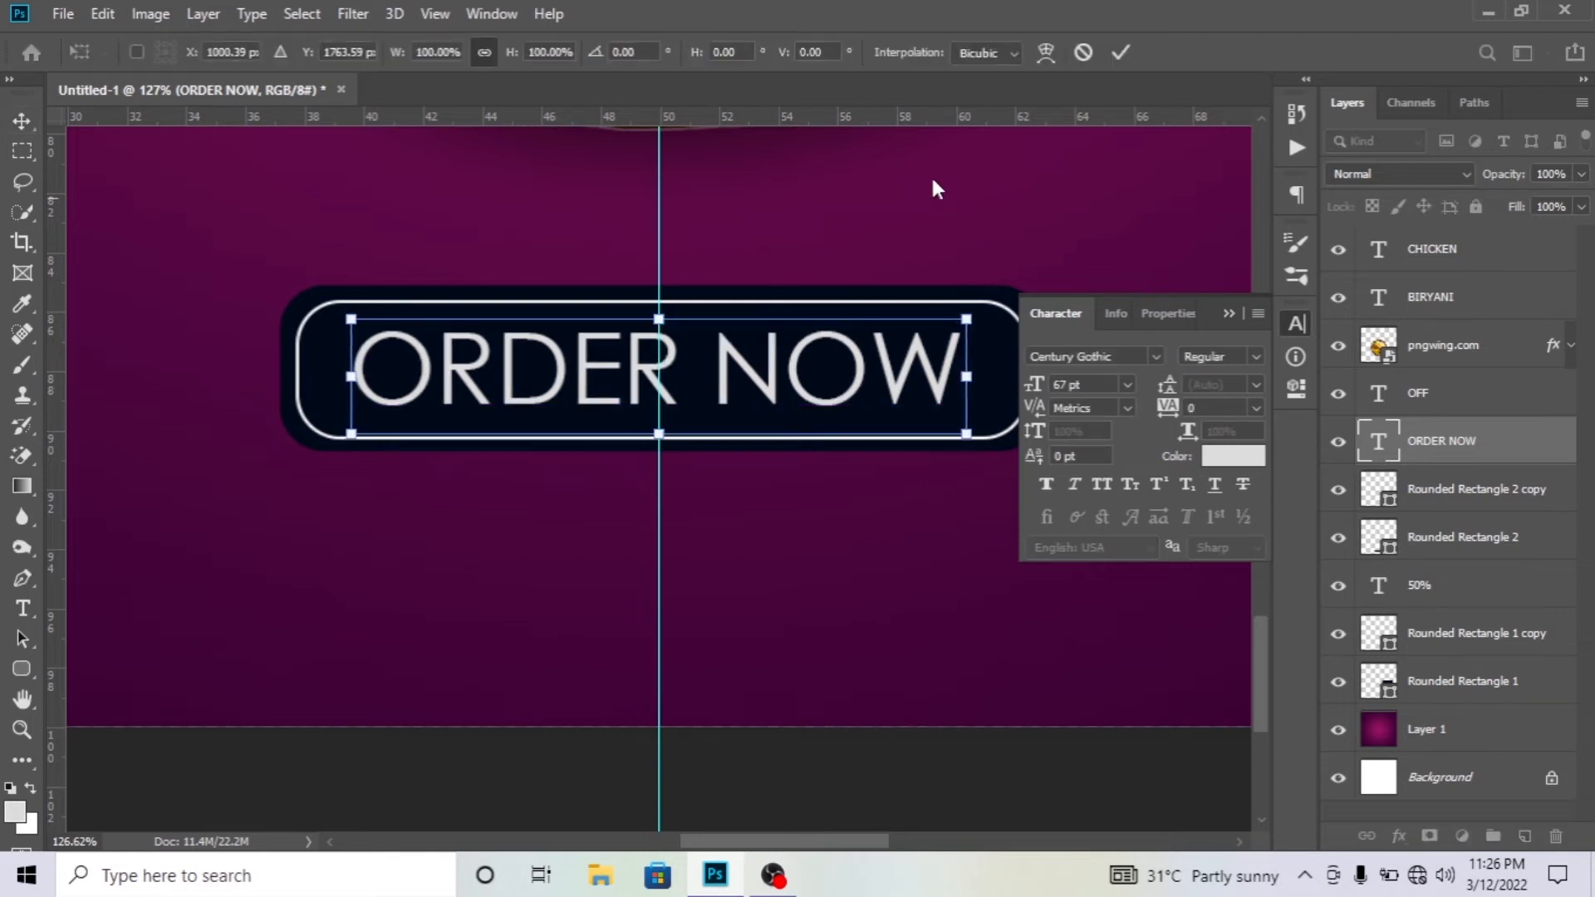
click(1121, 52)
Nudge the ORDER NOW text slightly further down to fine-tune its position inside the white outline.
scroll(1029, 405, down, 3)
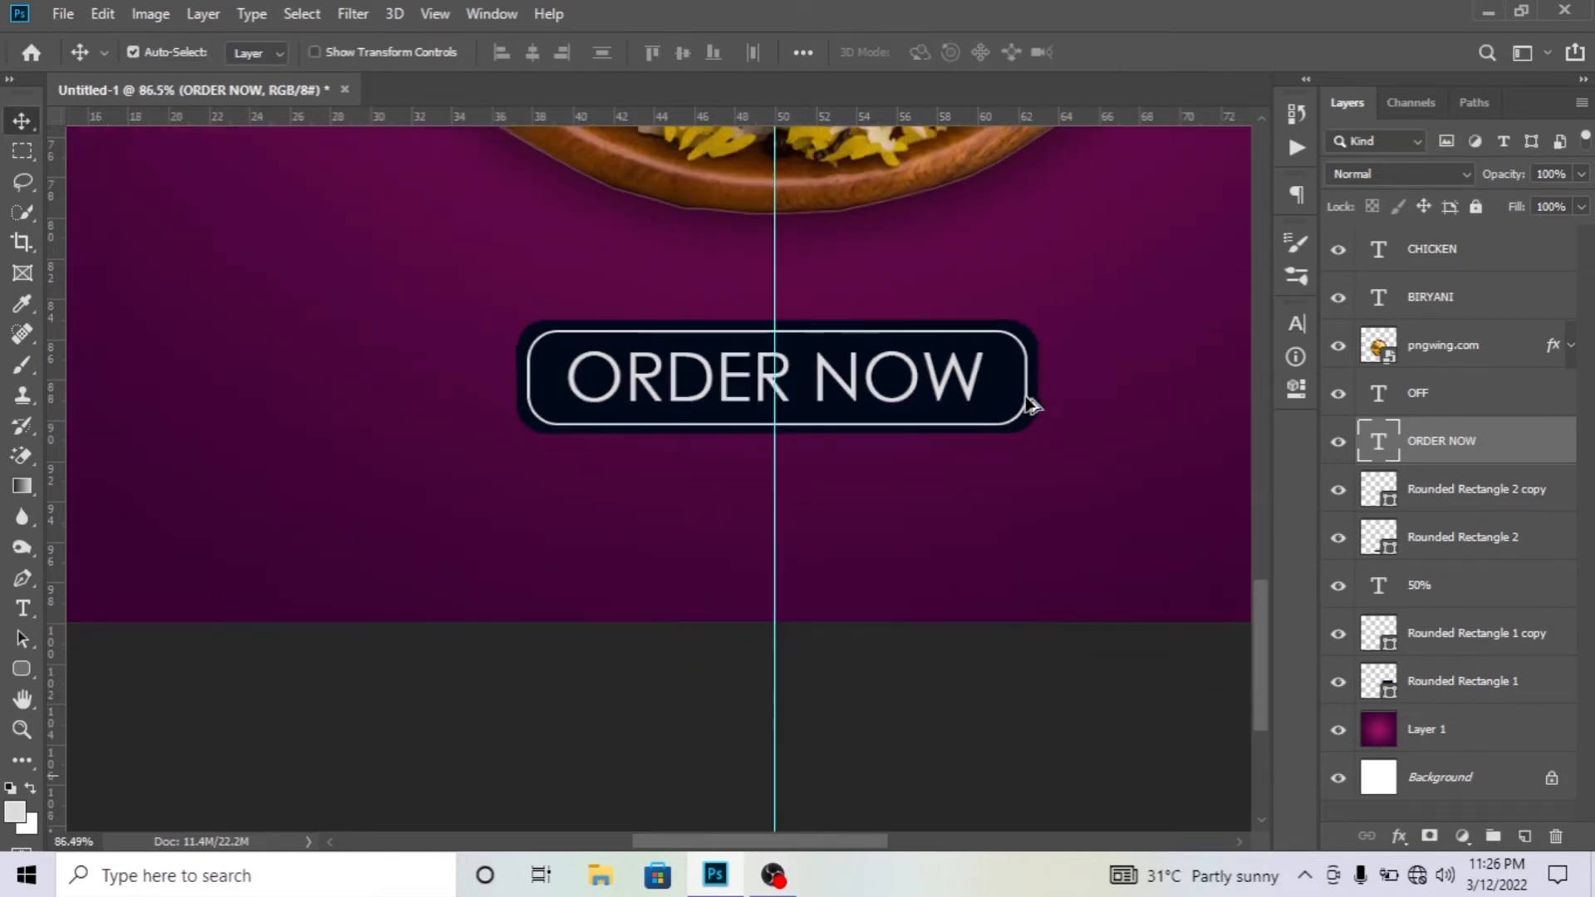
scroll(988, 416, down, 3)
key(Down)
key(Right)
key(Right)
key(Down)
key(Right)
key(Down)
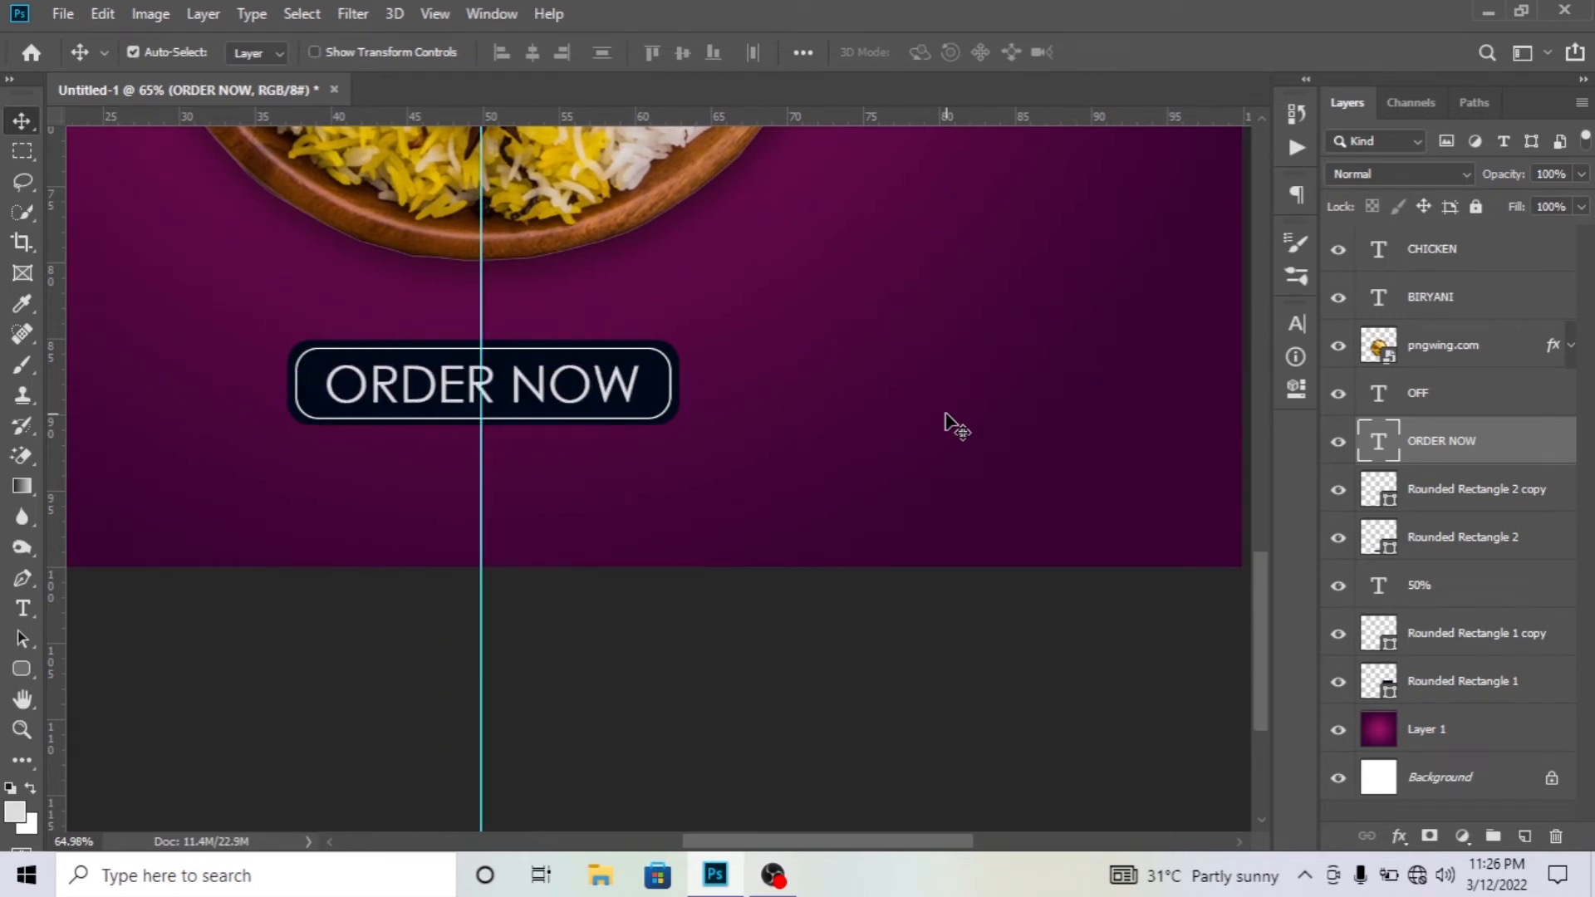
key(Left)
key(Left)
key(Left)
Select the ORDER NOW text together with both of its button rectangles and move them up closer to the bowl.
scroll(671, 409, down, 12)
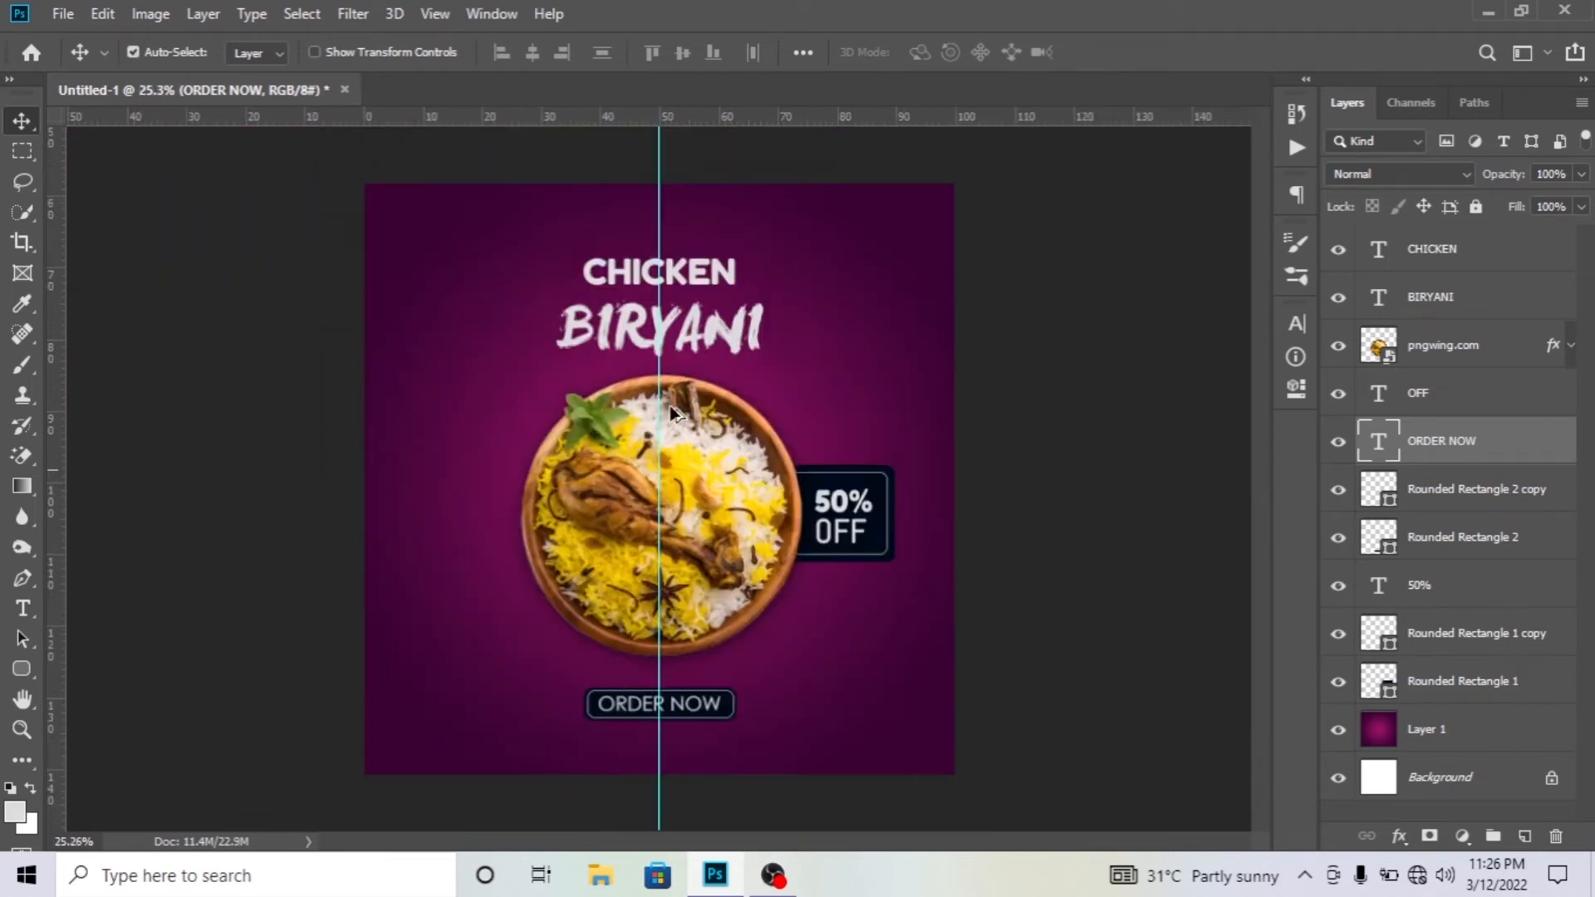
scroll(763, 706, up, 1)
ctrl+click(1489, 498)
ctrl+click(1435, 564)
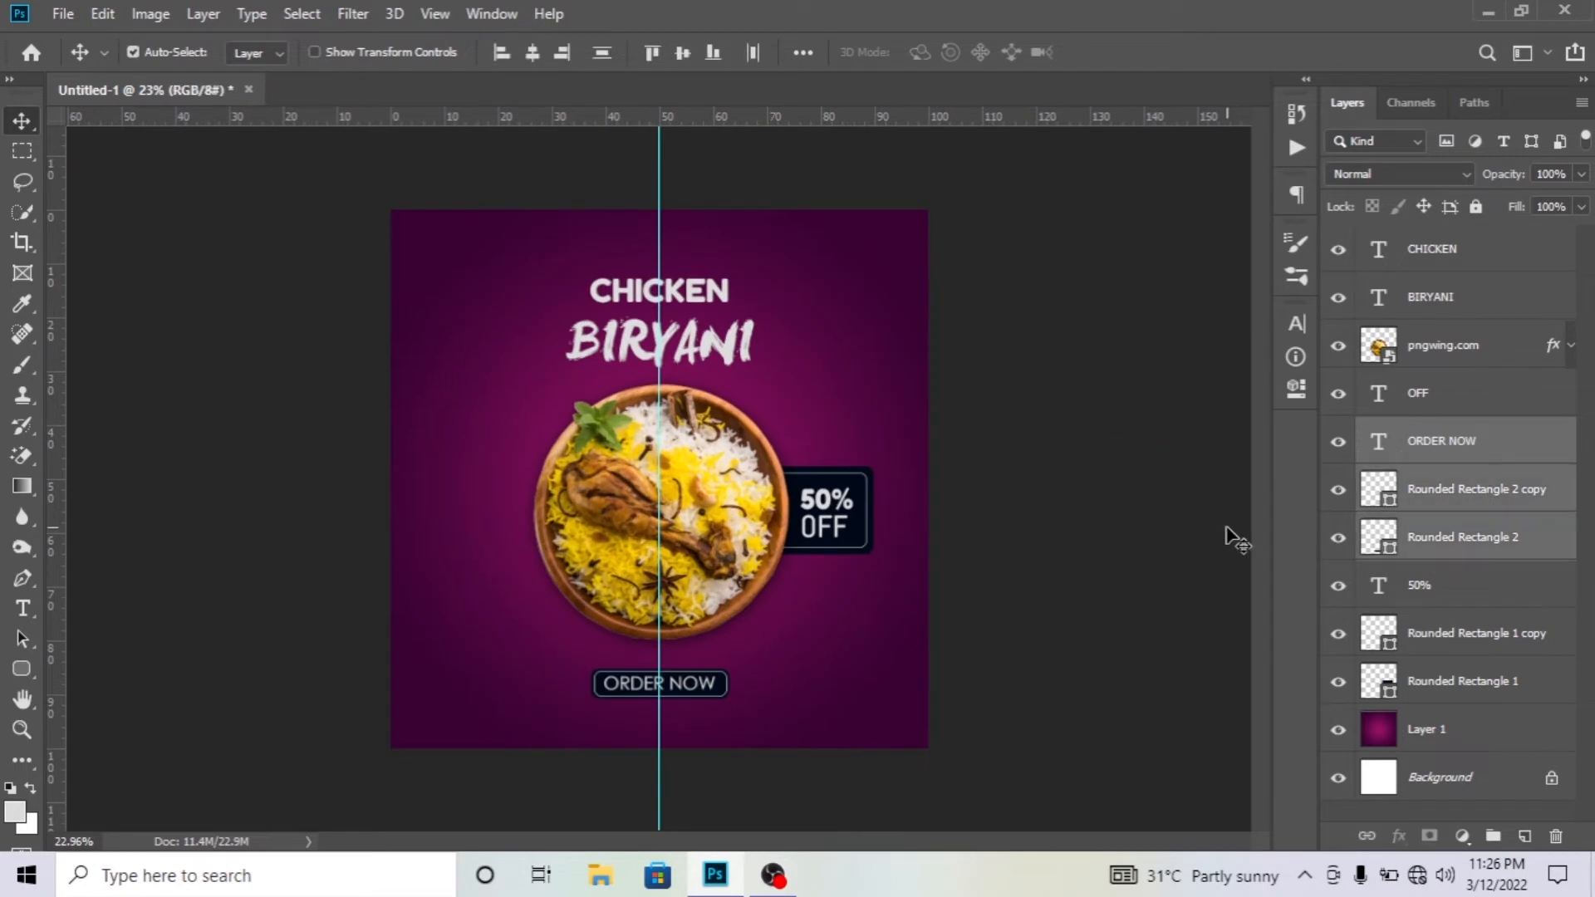
key(shift+Up)
key(shift+Up)
key(shift+Up)
key(shift+Up)
key(shift+Up)
key(shift+Up)
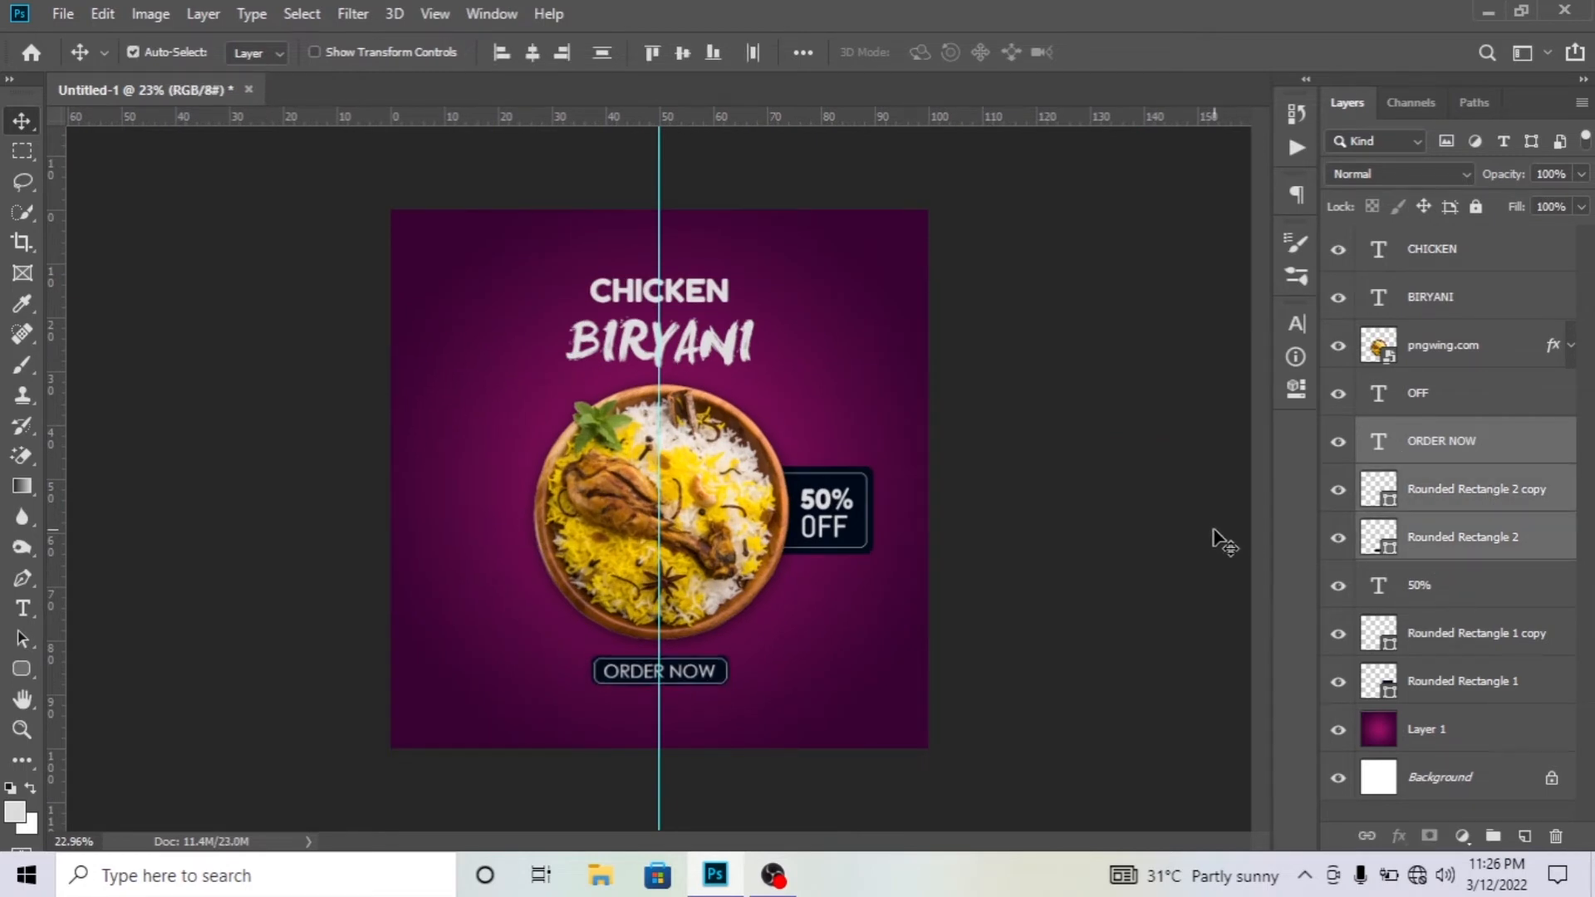
Scale the whole ORDER NOW button down slightly about its centre and commit the transform.
scroll(692, 683, up, 2)
key(ctrl+t)
drag(774, 658, 745, 664)
key(Return)
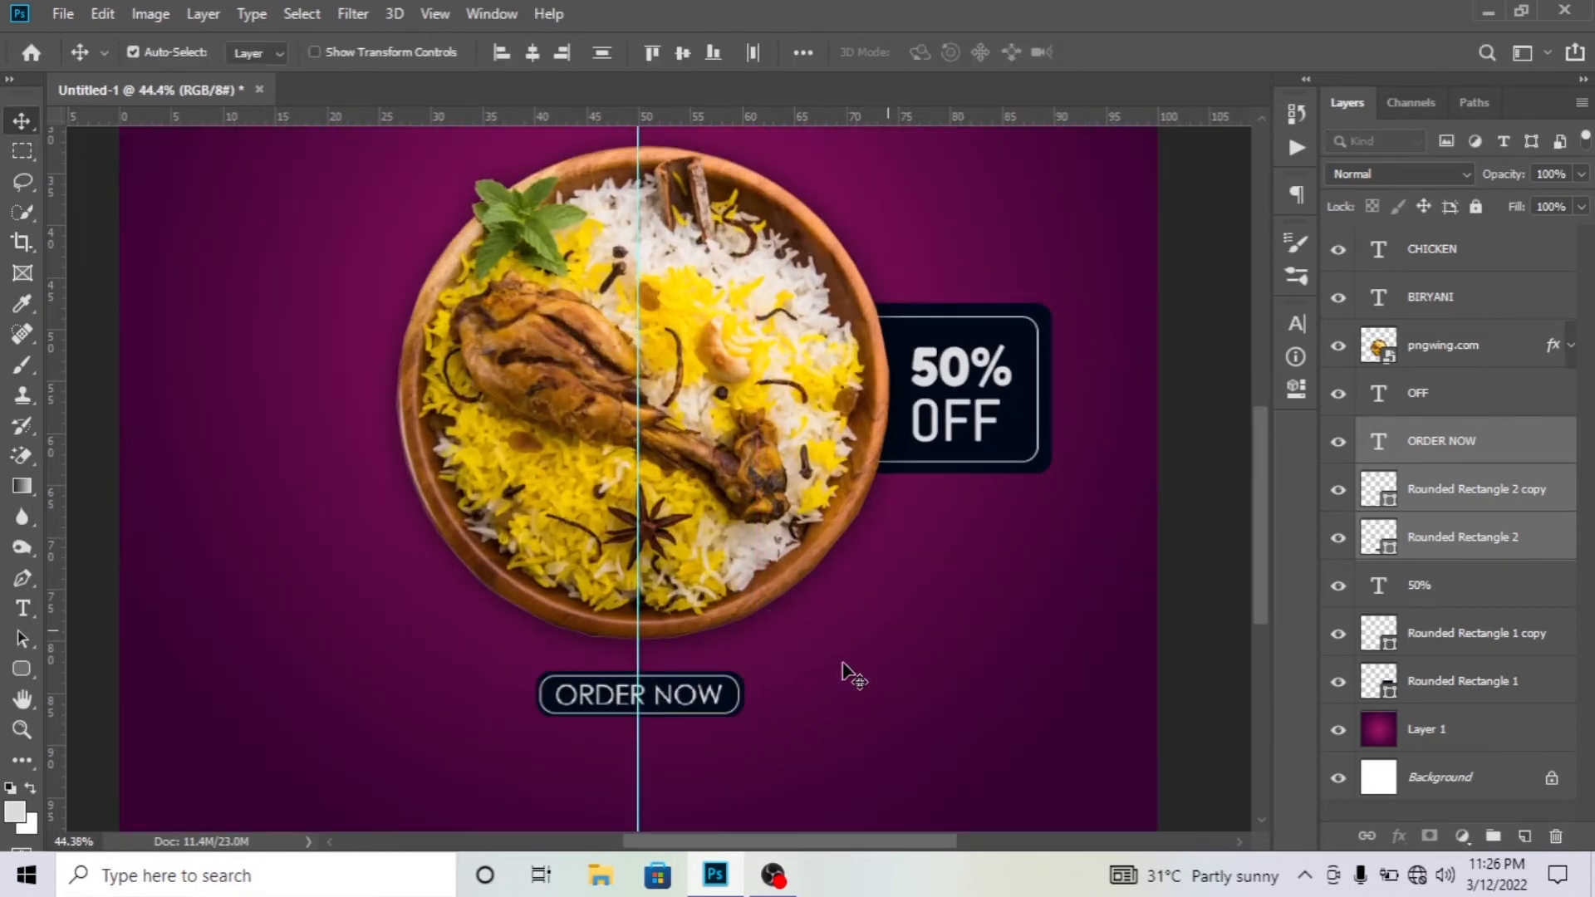
scroll(804, 694, down, 3)
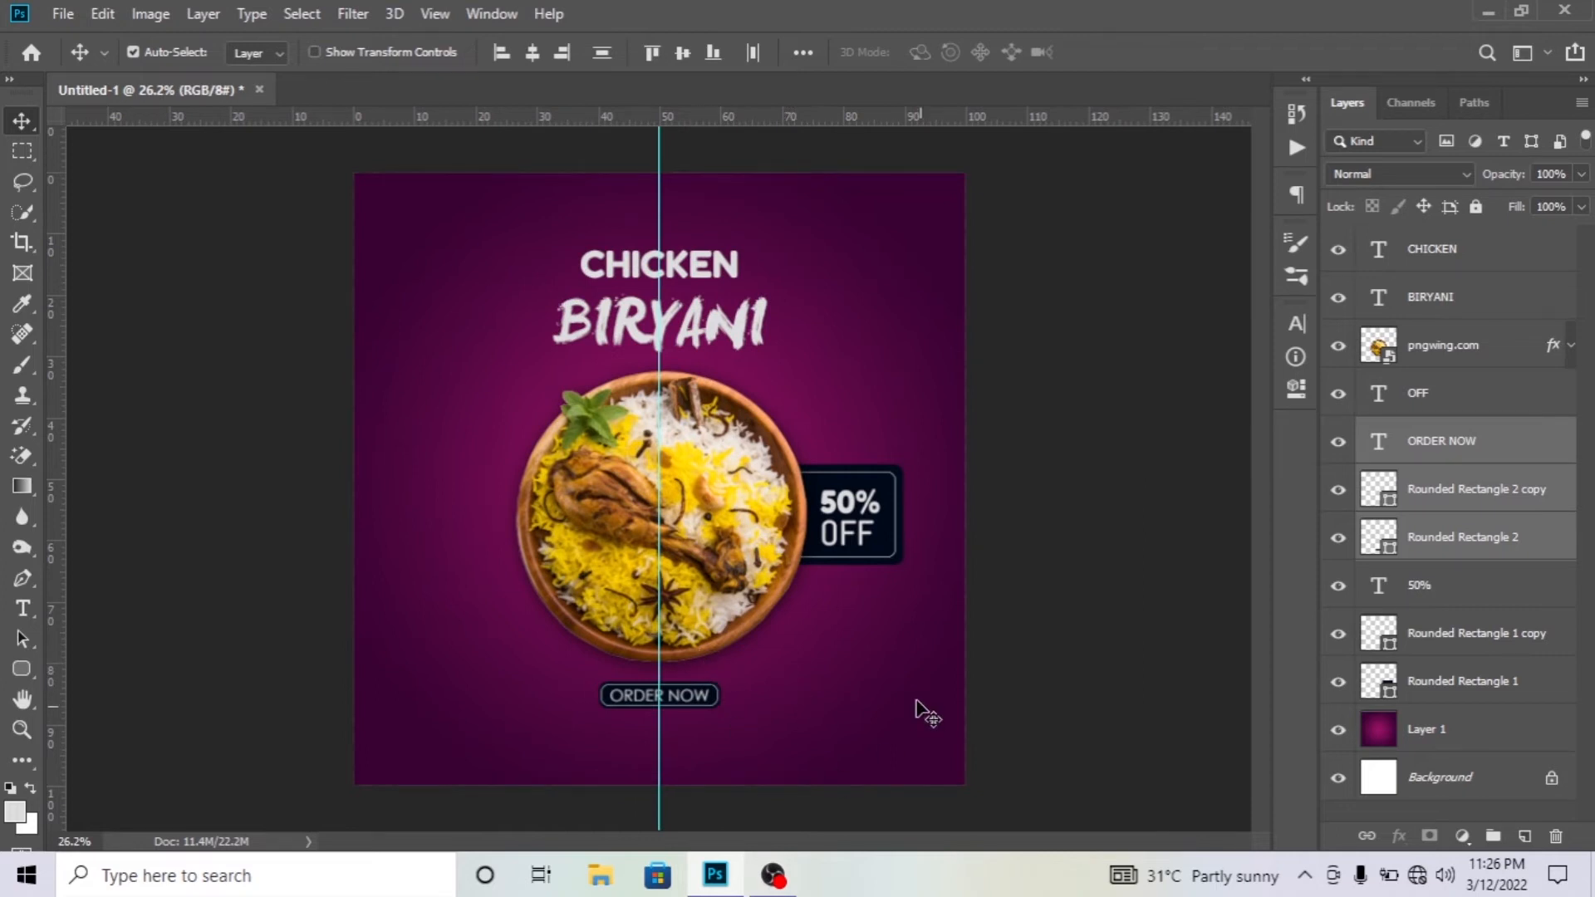
scroll(602, 761, up, 3)
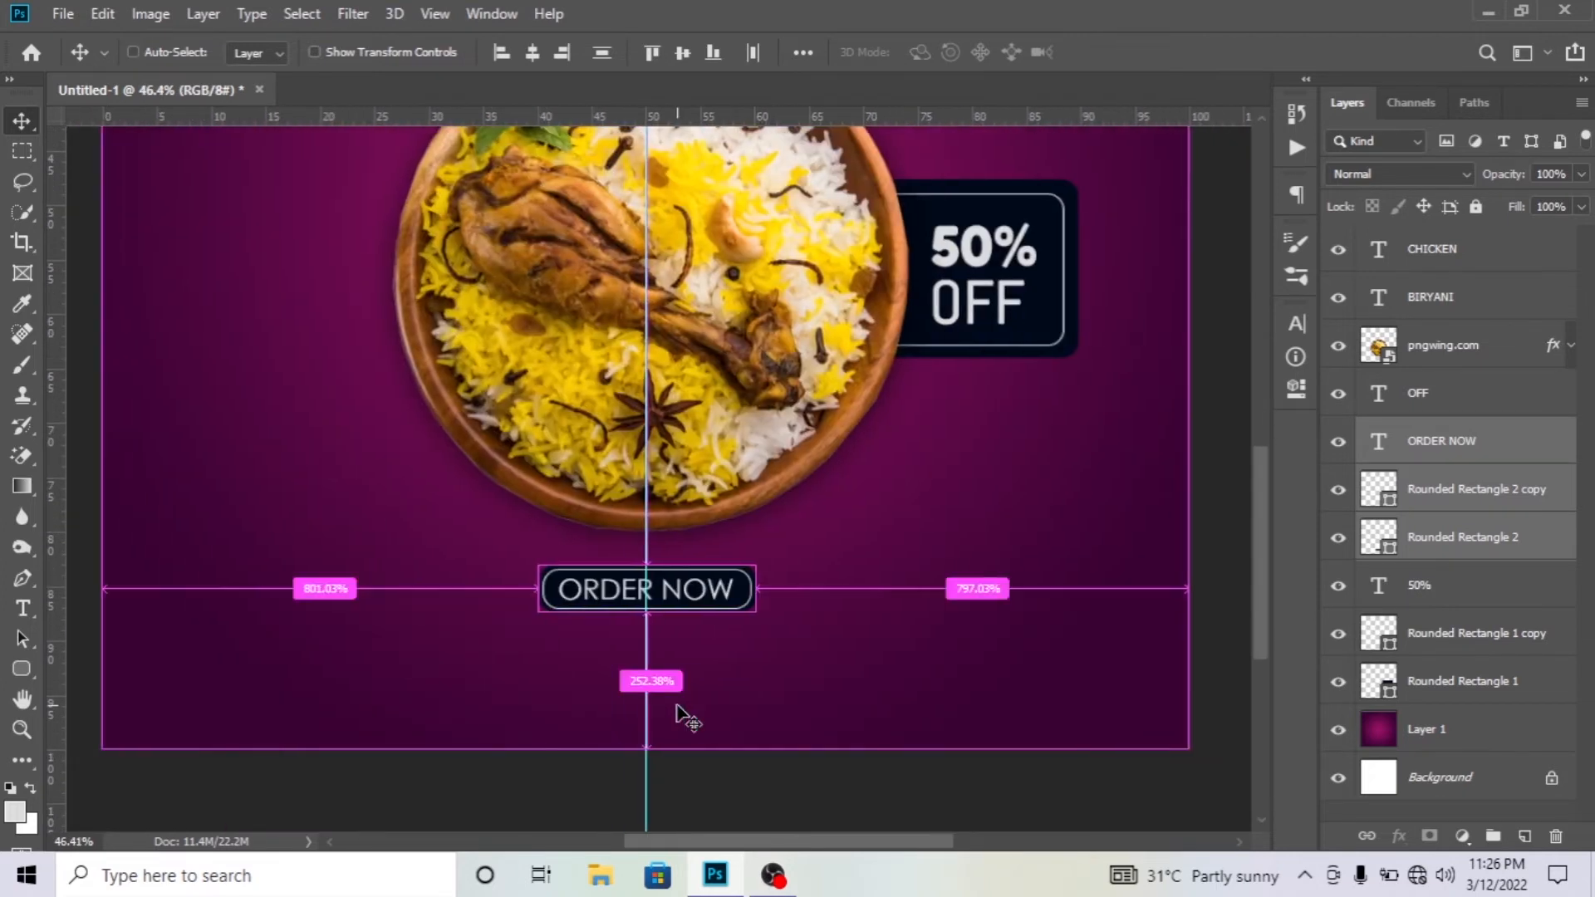
Place the embedded image mobile-logo-png-1336 from the pizza folder, enlarge it and position it below the ORDER NOW button's left end.
click(72, 12)
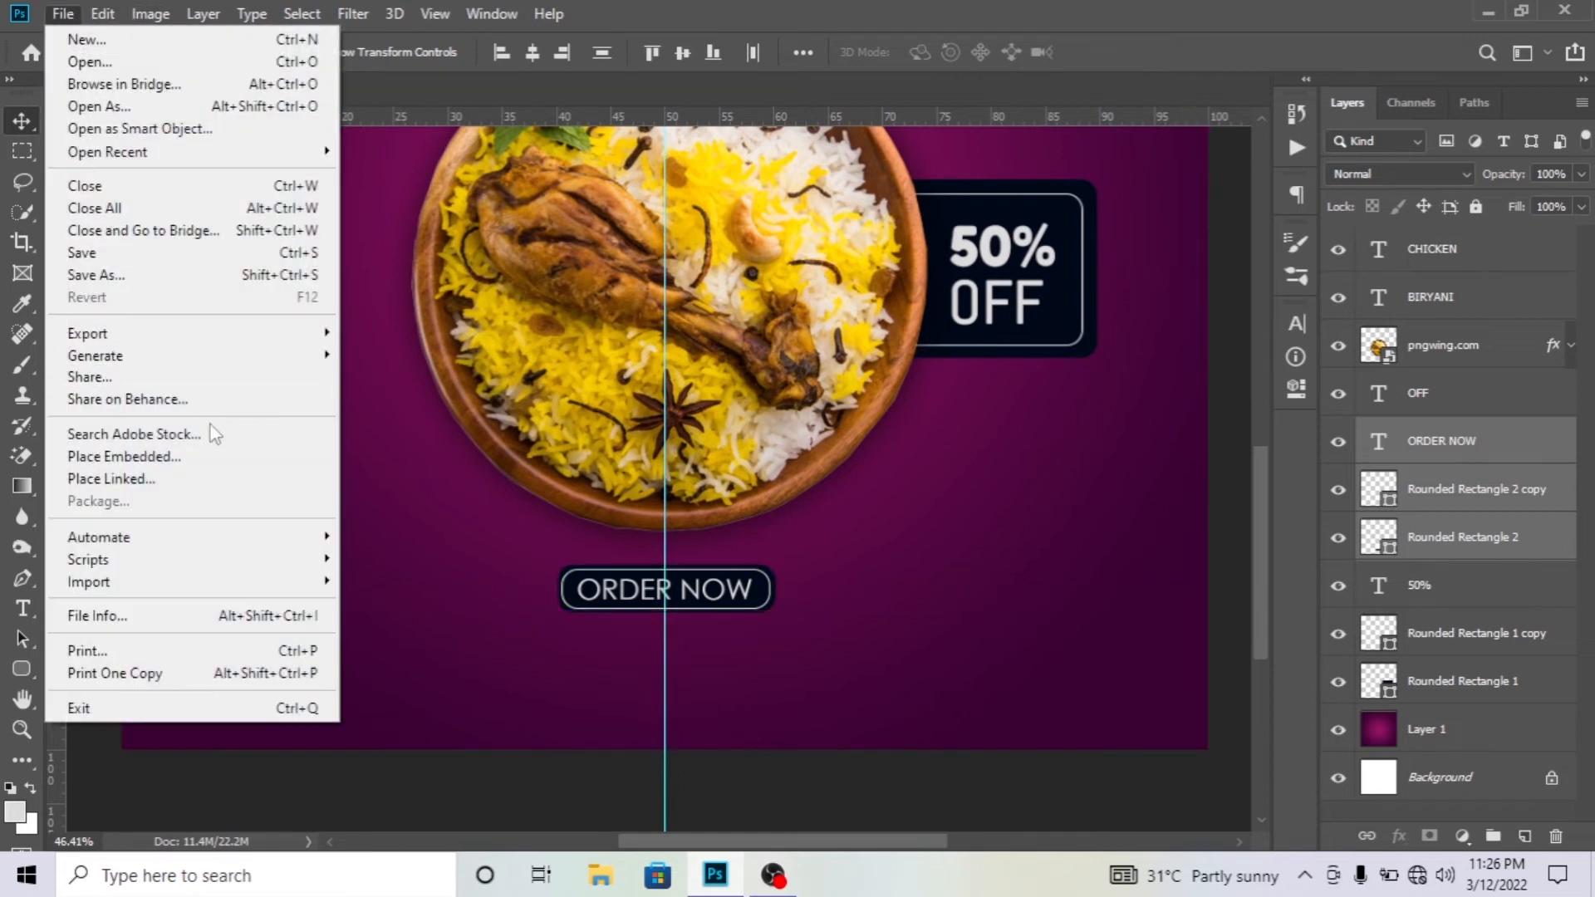
click(233, 456)
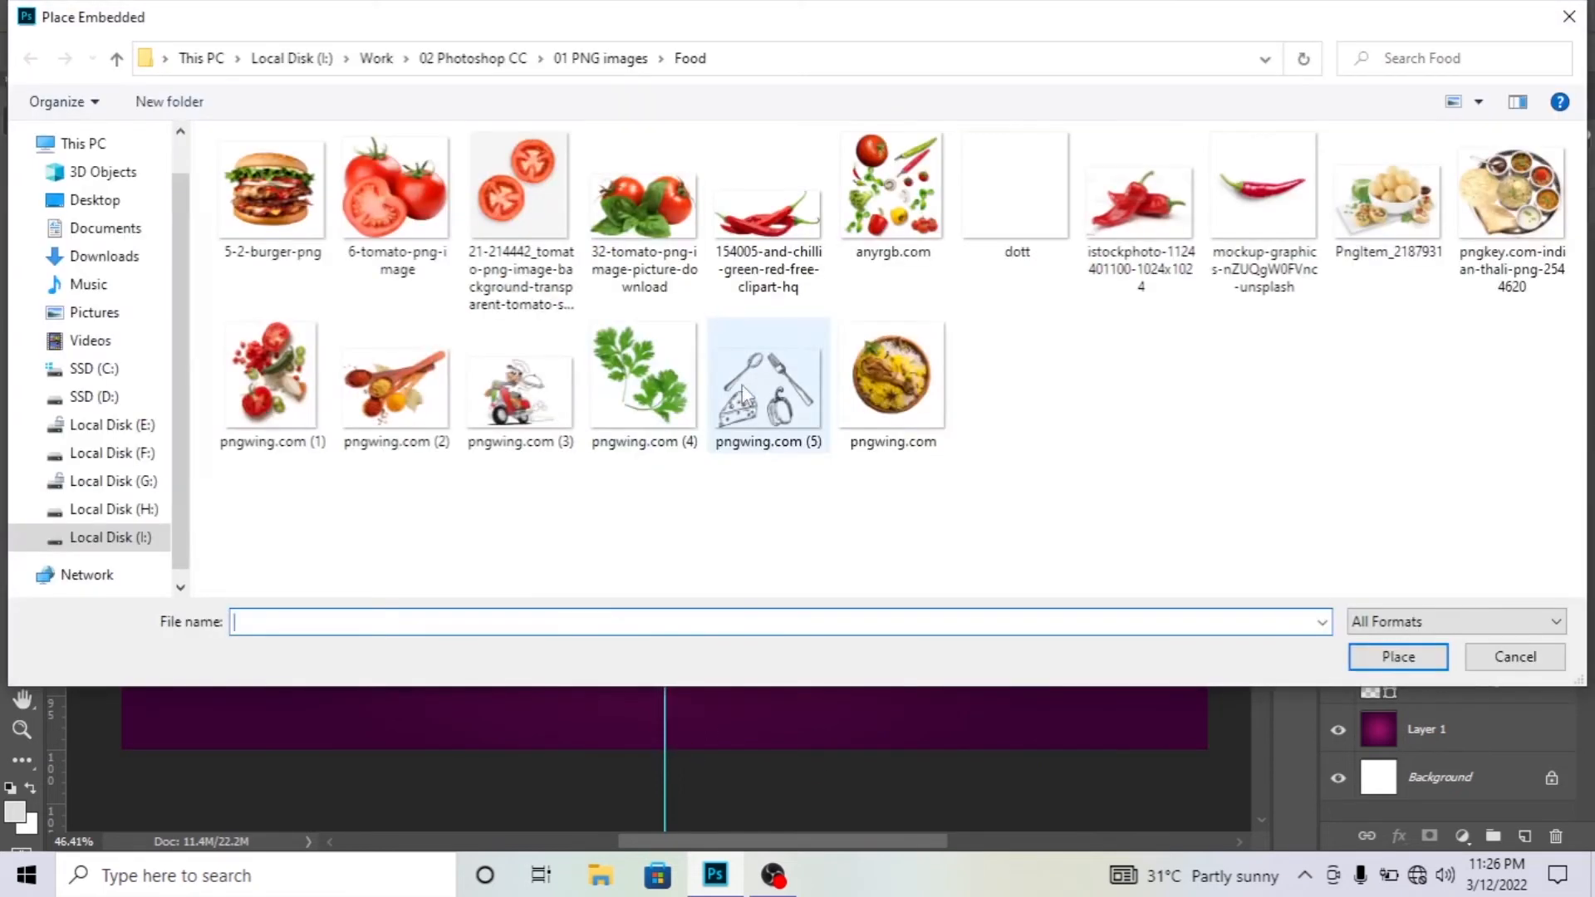
click(600, 58)
double_click(765, 178)
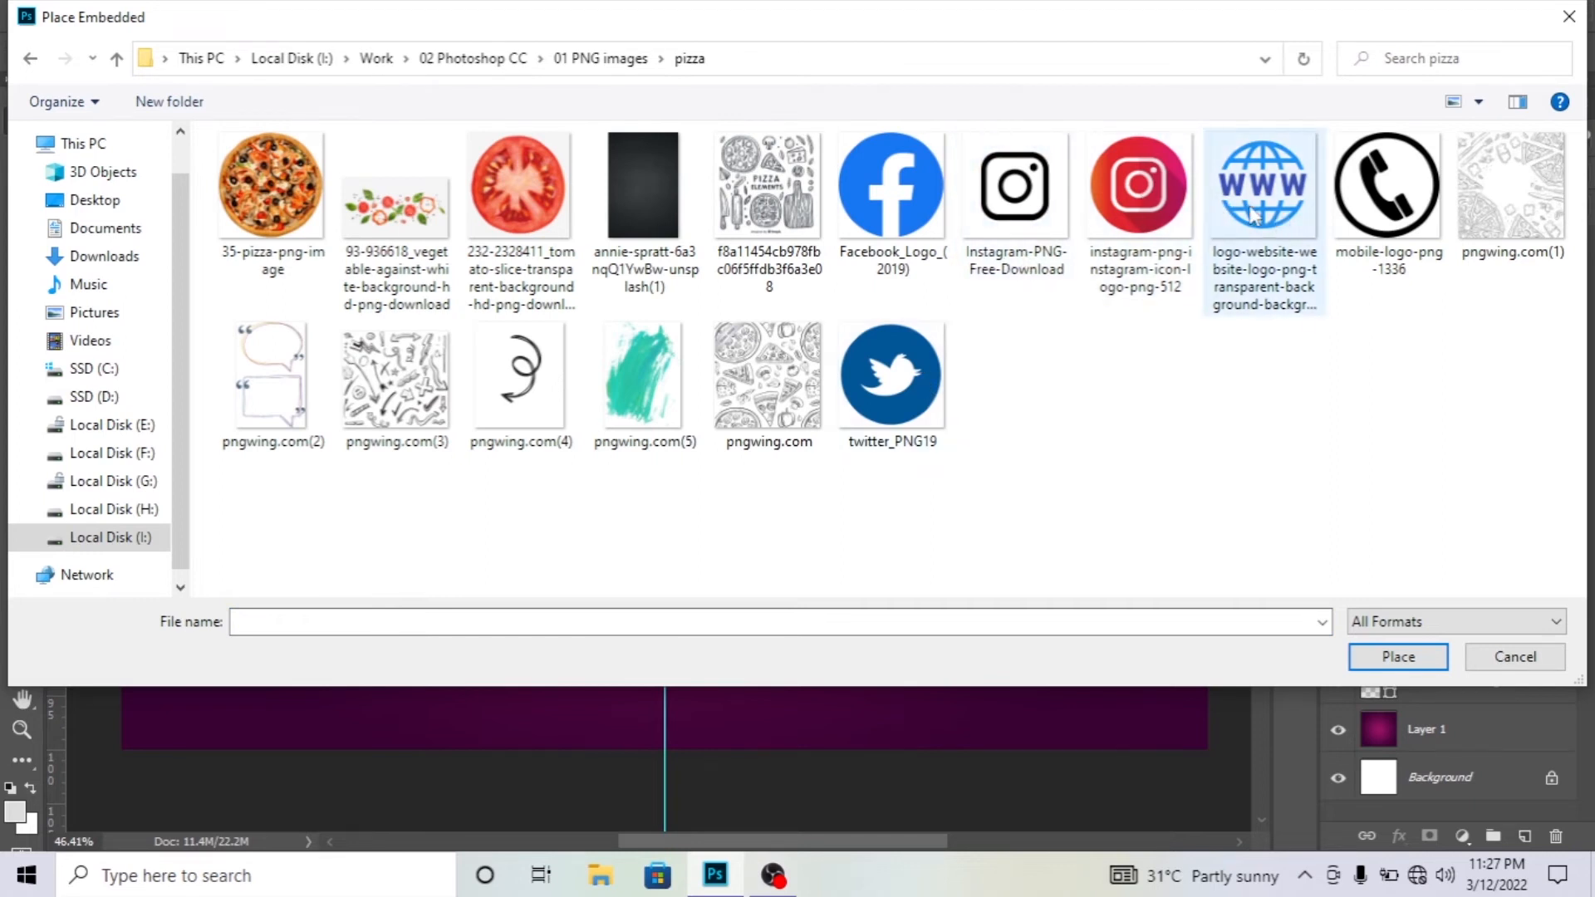
double_click(1389, 204)
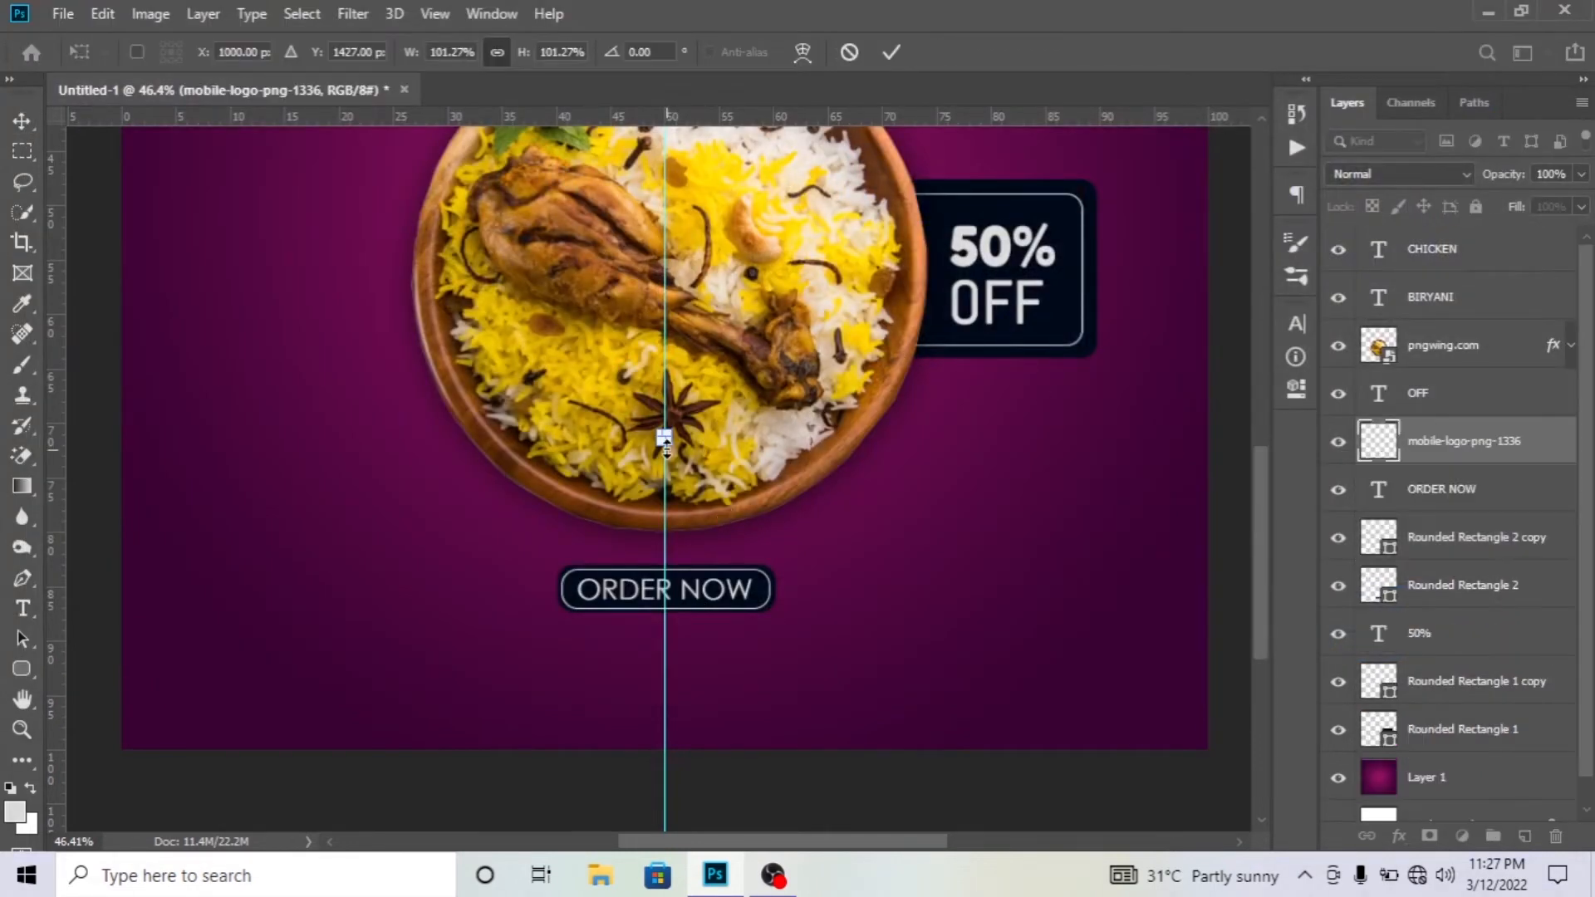
drag(670, 441, 510, 663)
key(Return)
Rasterize the phone icon layer, select its pixels and paint them off-white with the Brush tool.
click(22, 364)
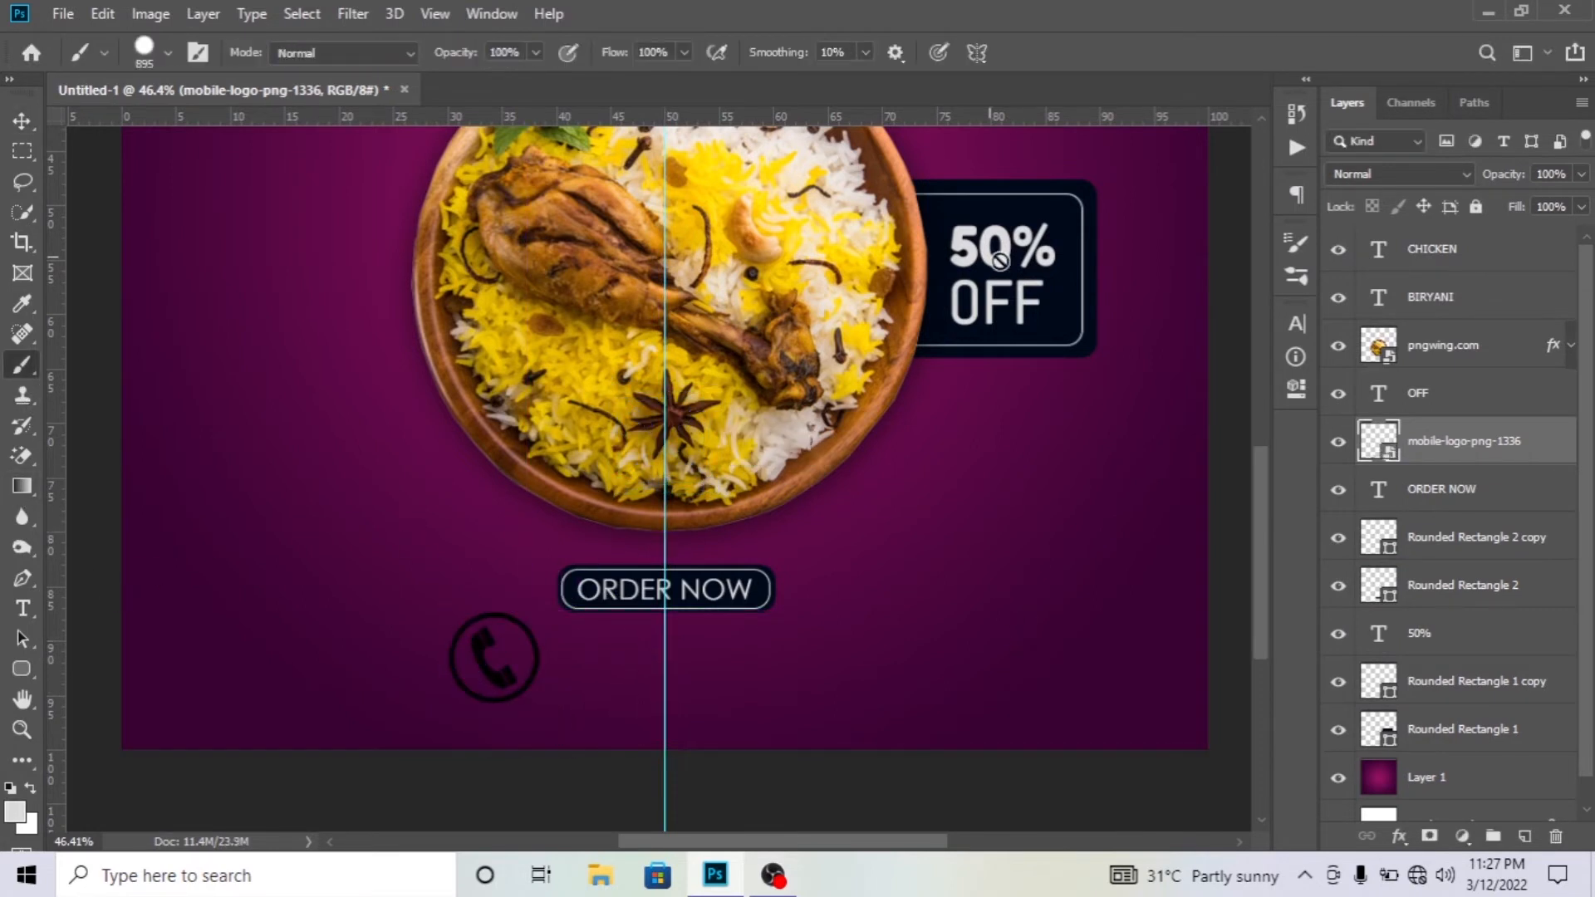
click(490, 659)
click(765, 356)
drag(456, 631, 467, 711)
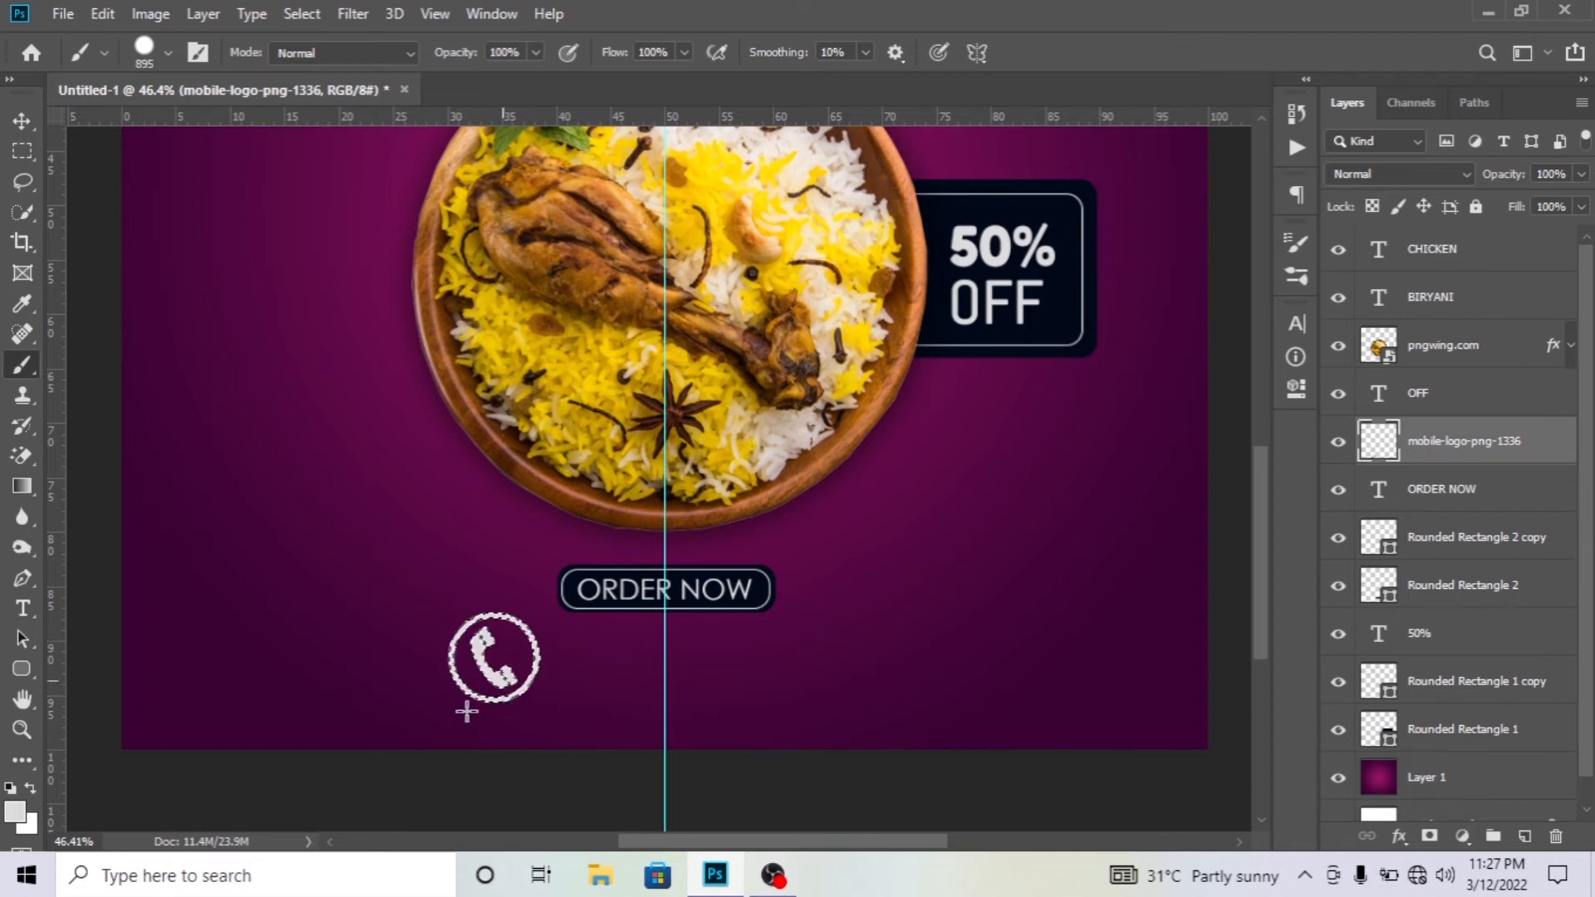
Scale the phone icon to about 36.65% and move it to the lower left part of the poster, well below the button.
key(ctrl+t)
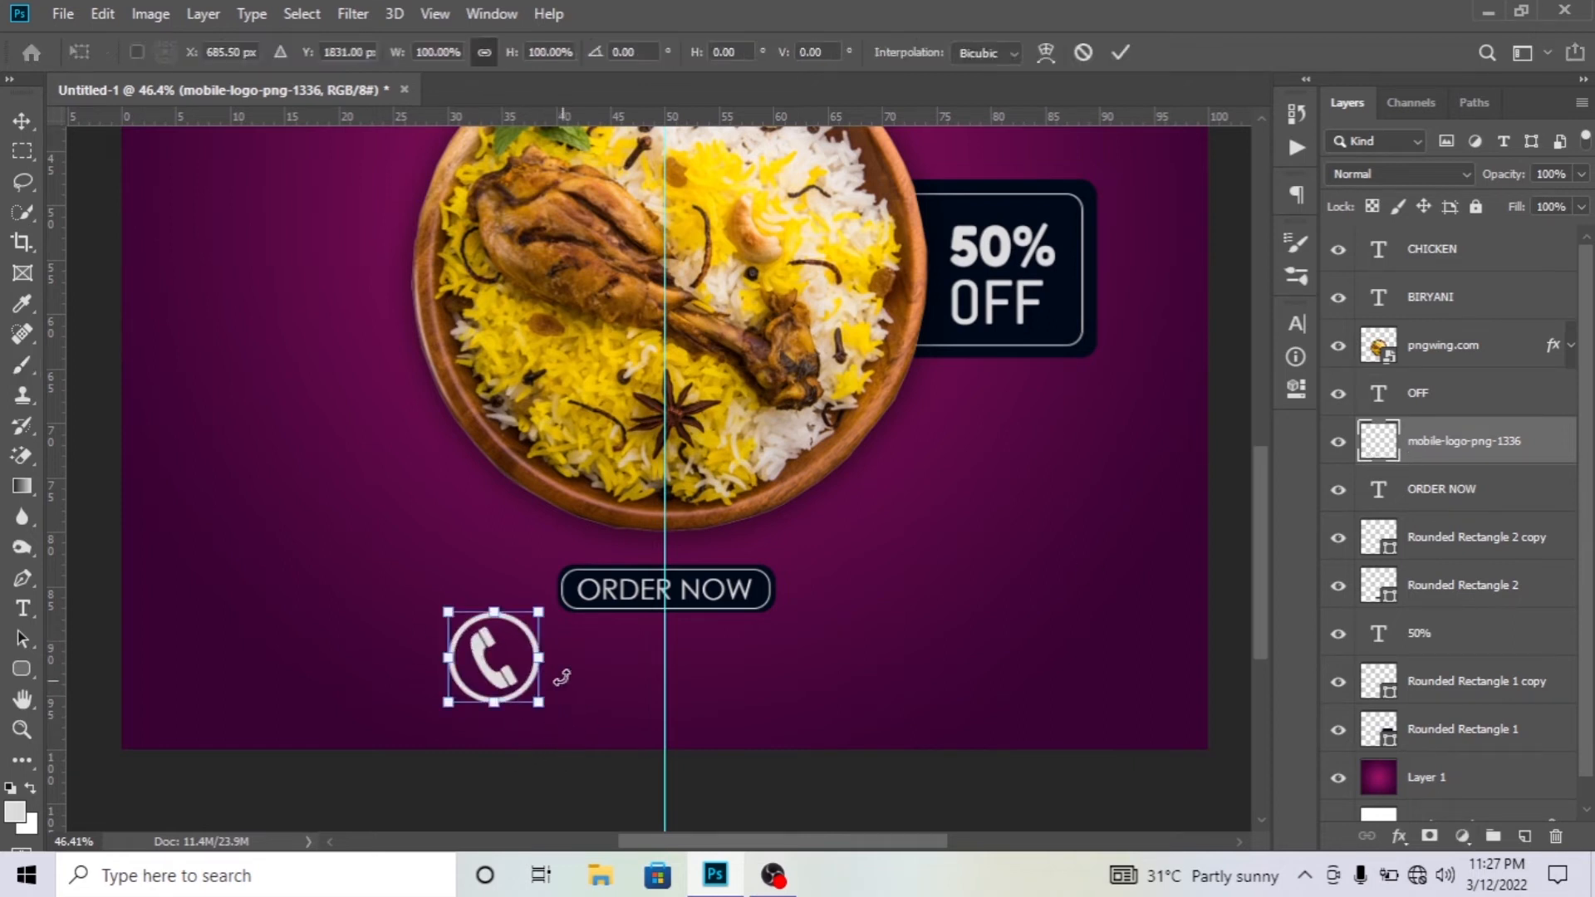
drag(541, 613, 512, 640)
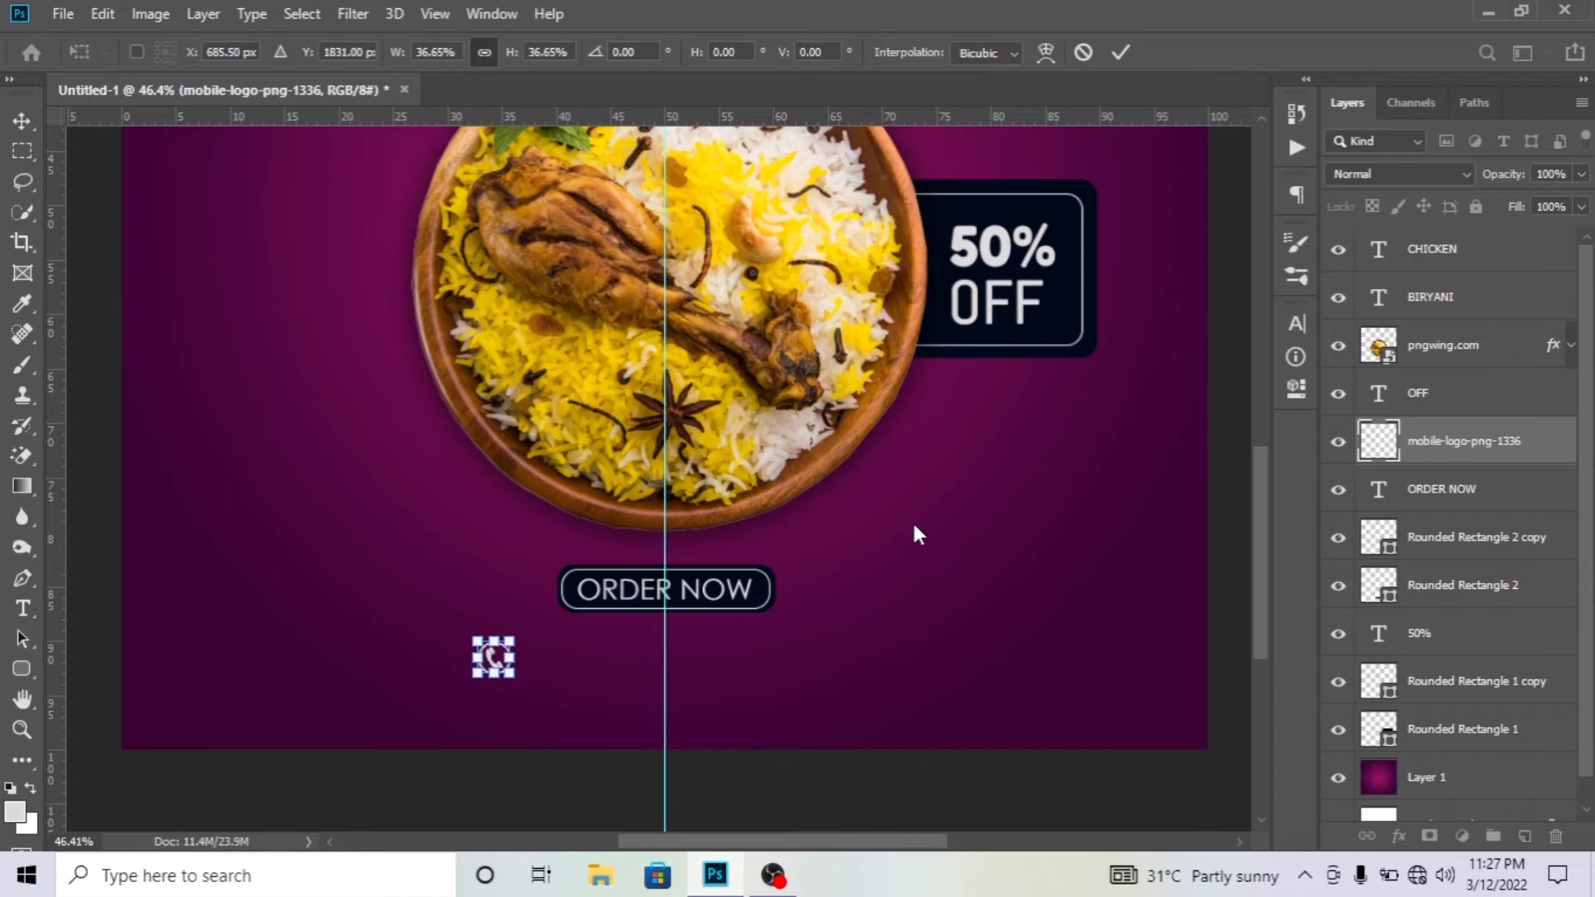
key(Return)
scroll(504, 694, up, 2)
key(v)
drag(492, 652, 371, 700)
scroll(952, 500, up, 2)
scroll(955, 502, down, 4)
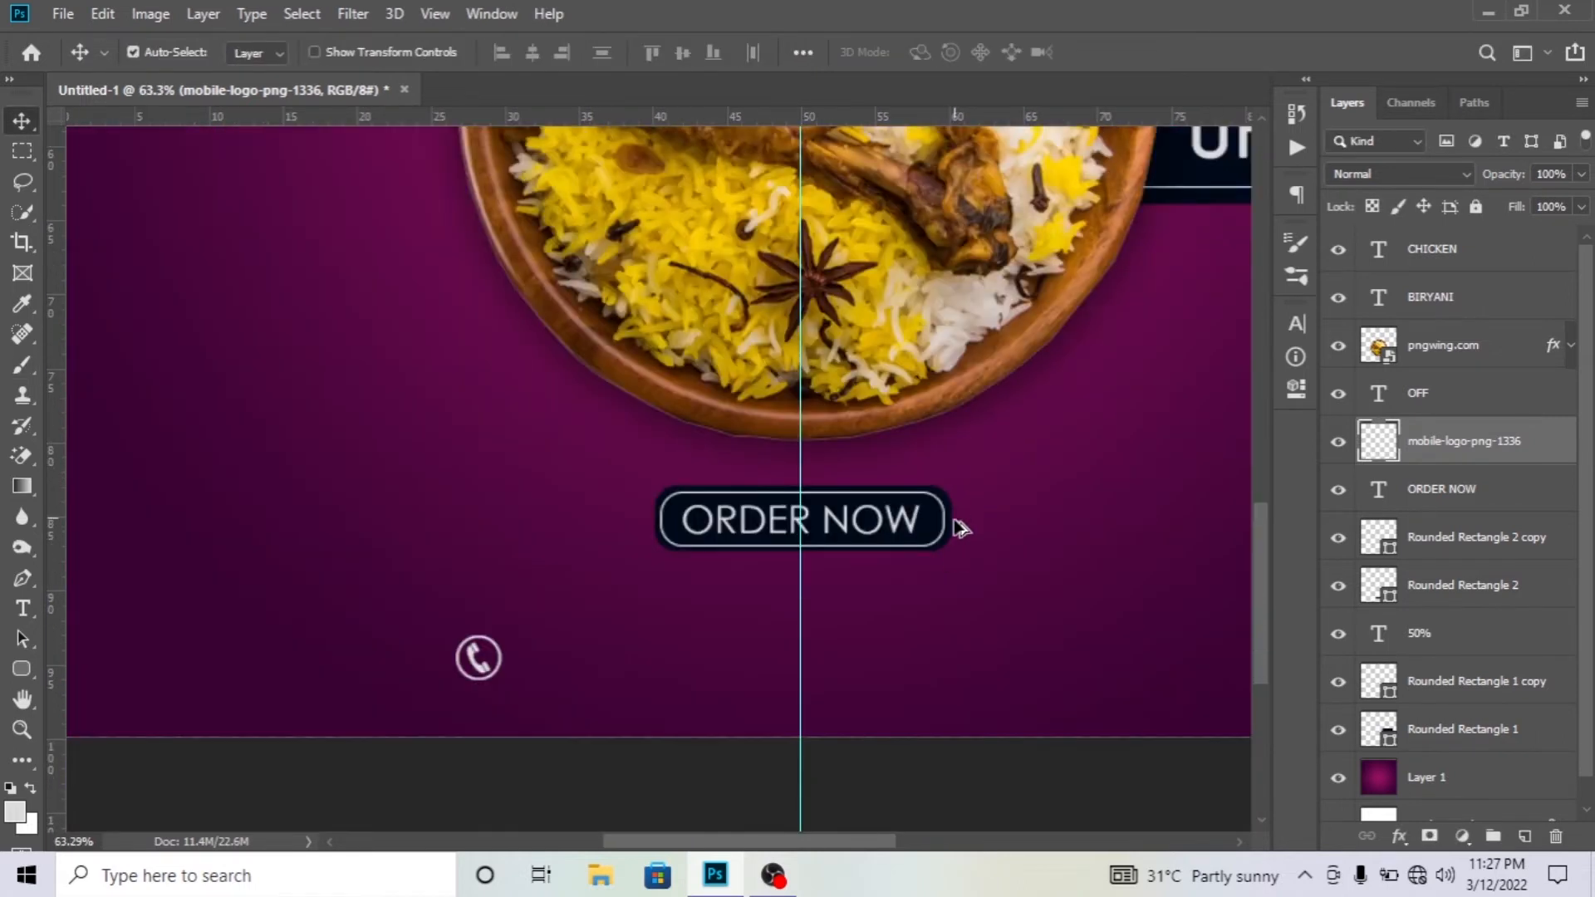
scroll(806, 562, right, 3)
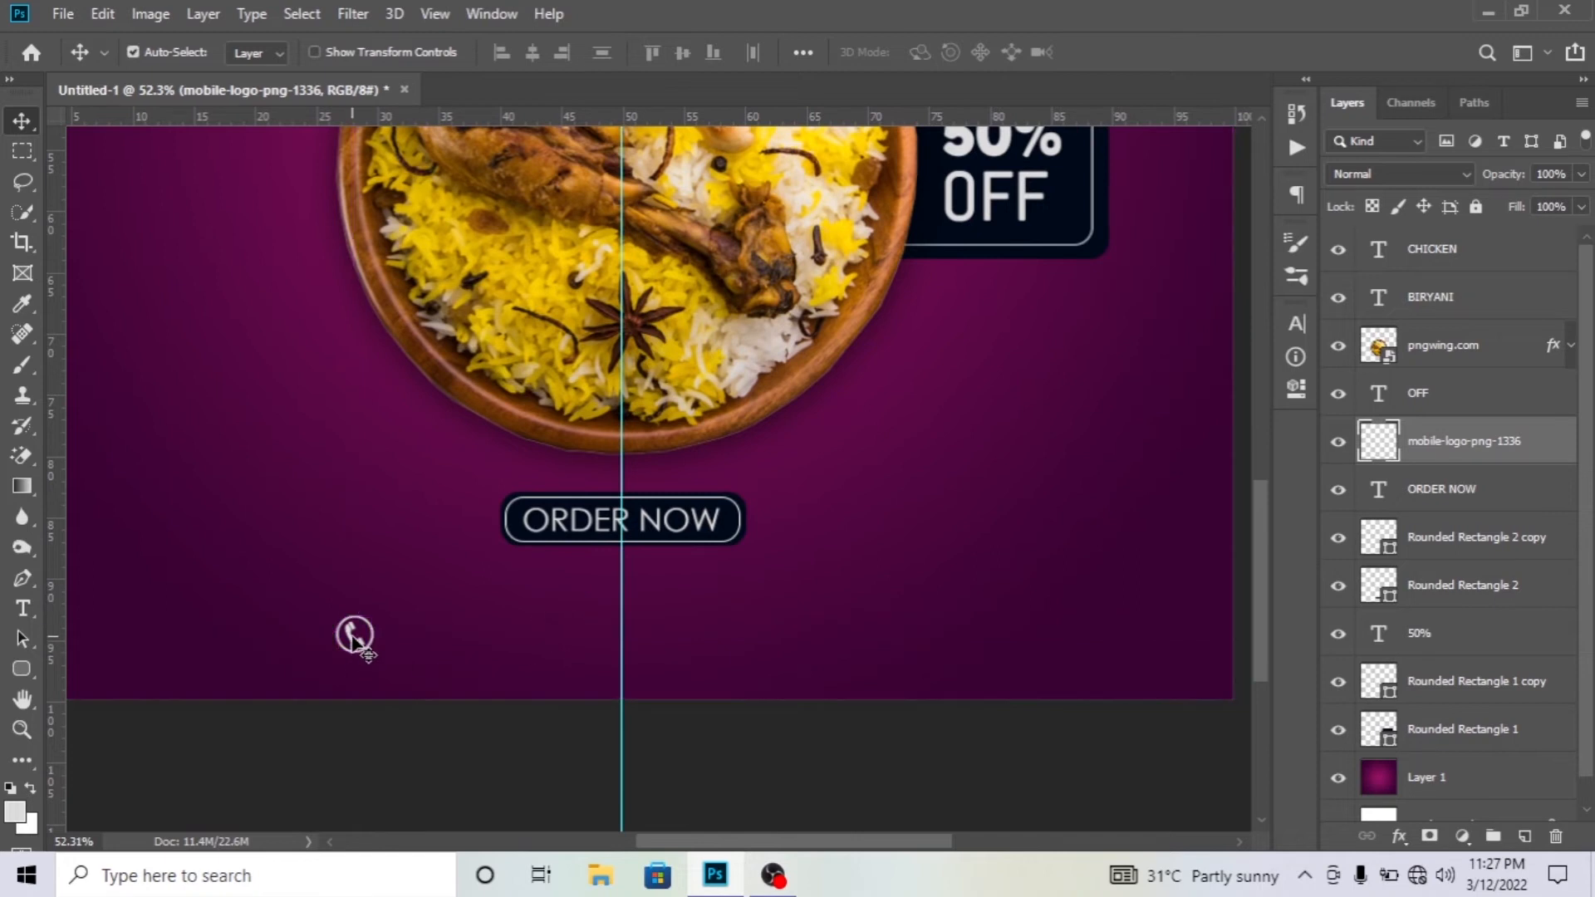
drag(353, 638, 340, 638)
Place the embedded website logo from the pizza folder, shrink it to the phone icon's size and put it directly right of that icon.
click(64, 13)
click(191, 453)
double_click(1221, 222)
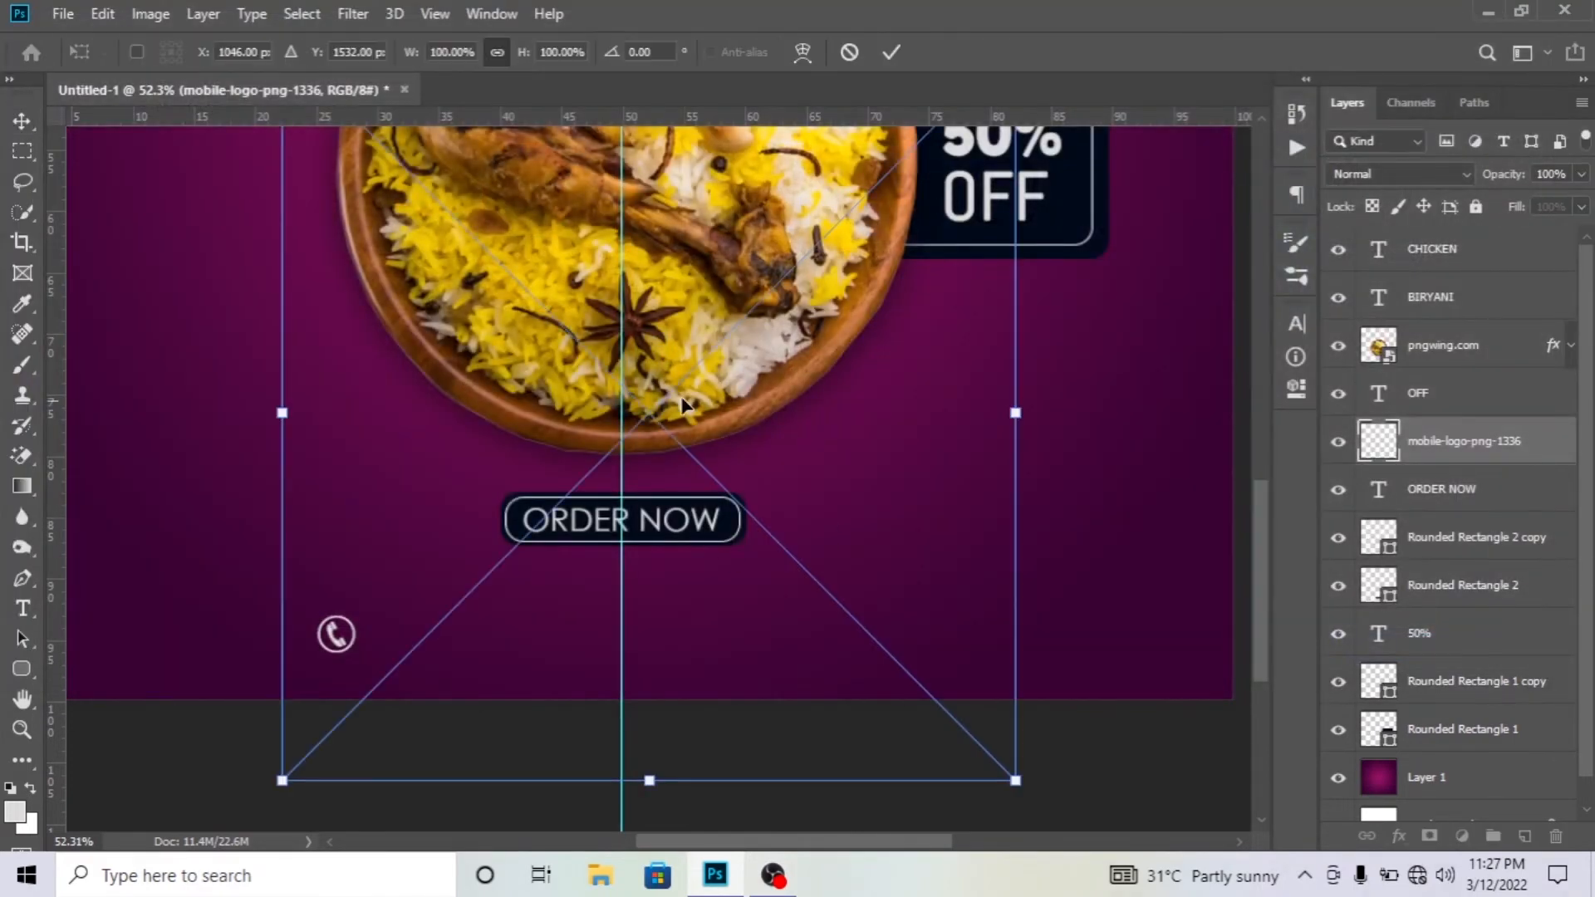
drag(1013, 783, 1037, 580)
drag(1018, 449, 409, 634)
scroll(416, 649, up, 3)
scroll(453, 644, left, 5)
drag(705, 610, 516, 667)
key(Return)
drag(444, 613, 628, 612)
Rasterize the website icon layer, select its pixels and paint them off-white with the Brush tool.
key(b)
click(776, 498)
key(Escape)
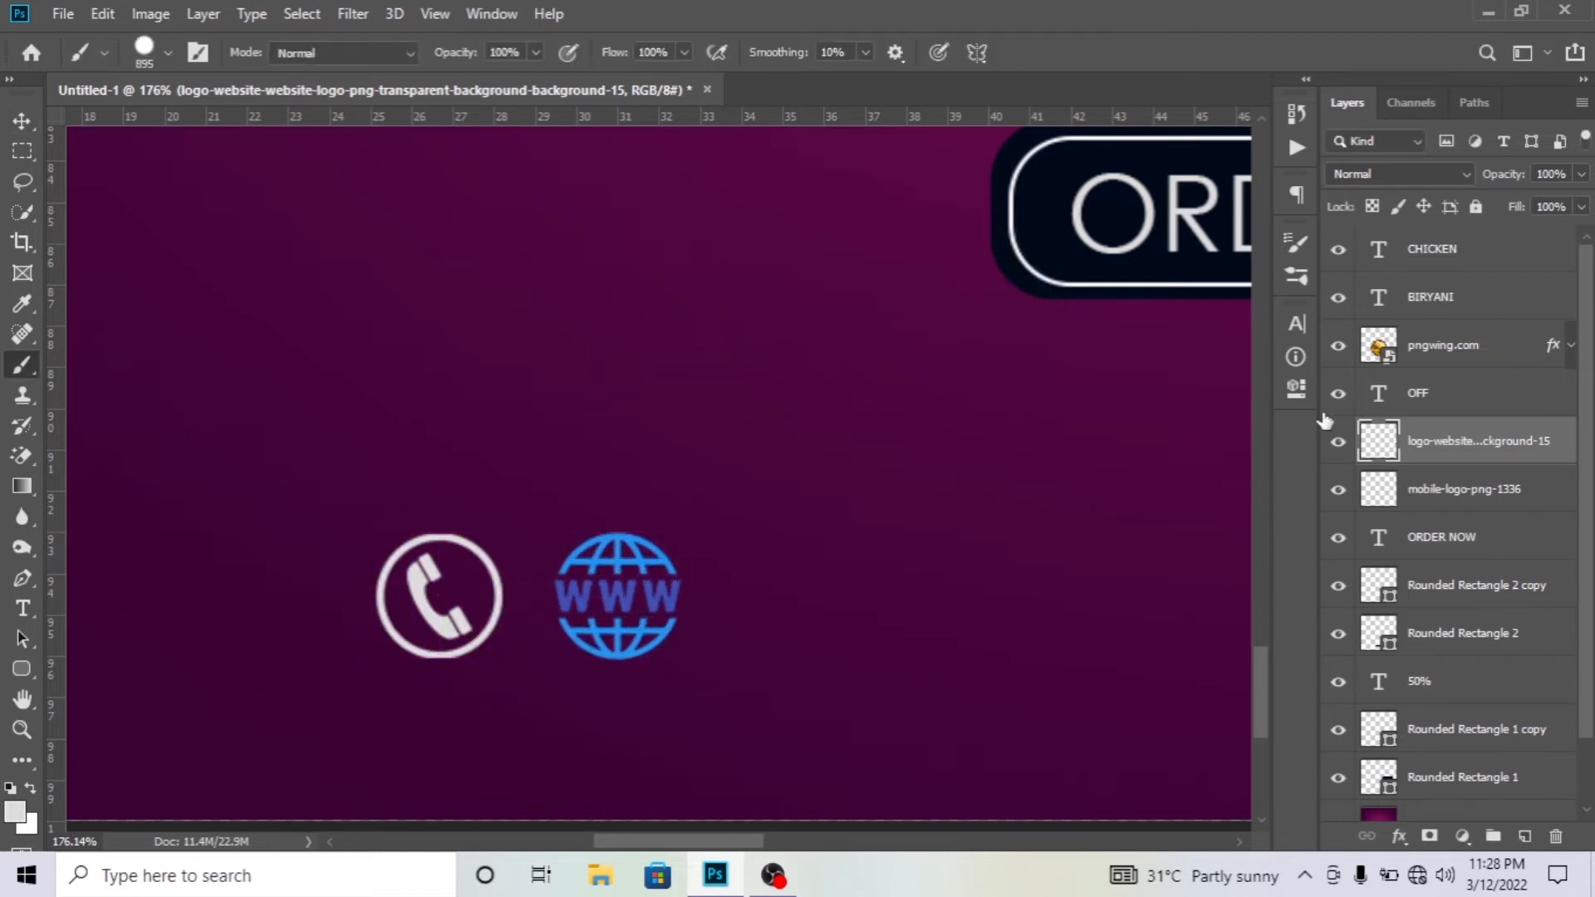
drag(828, 544, 698, 562)
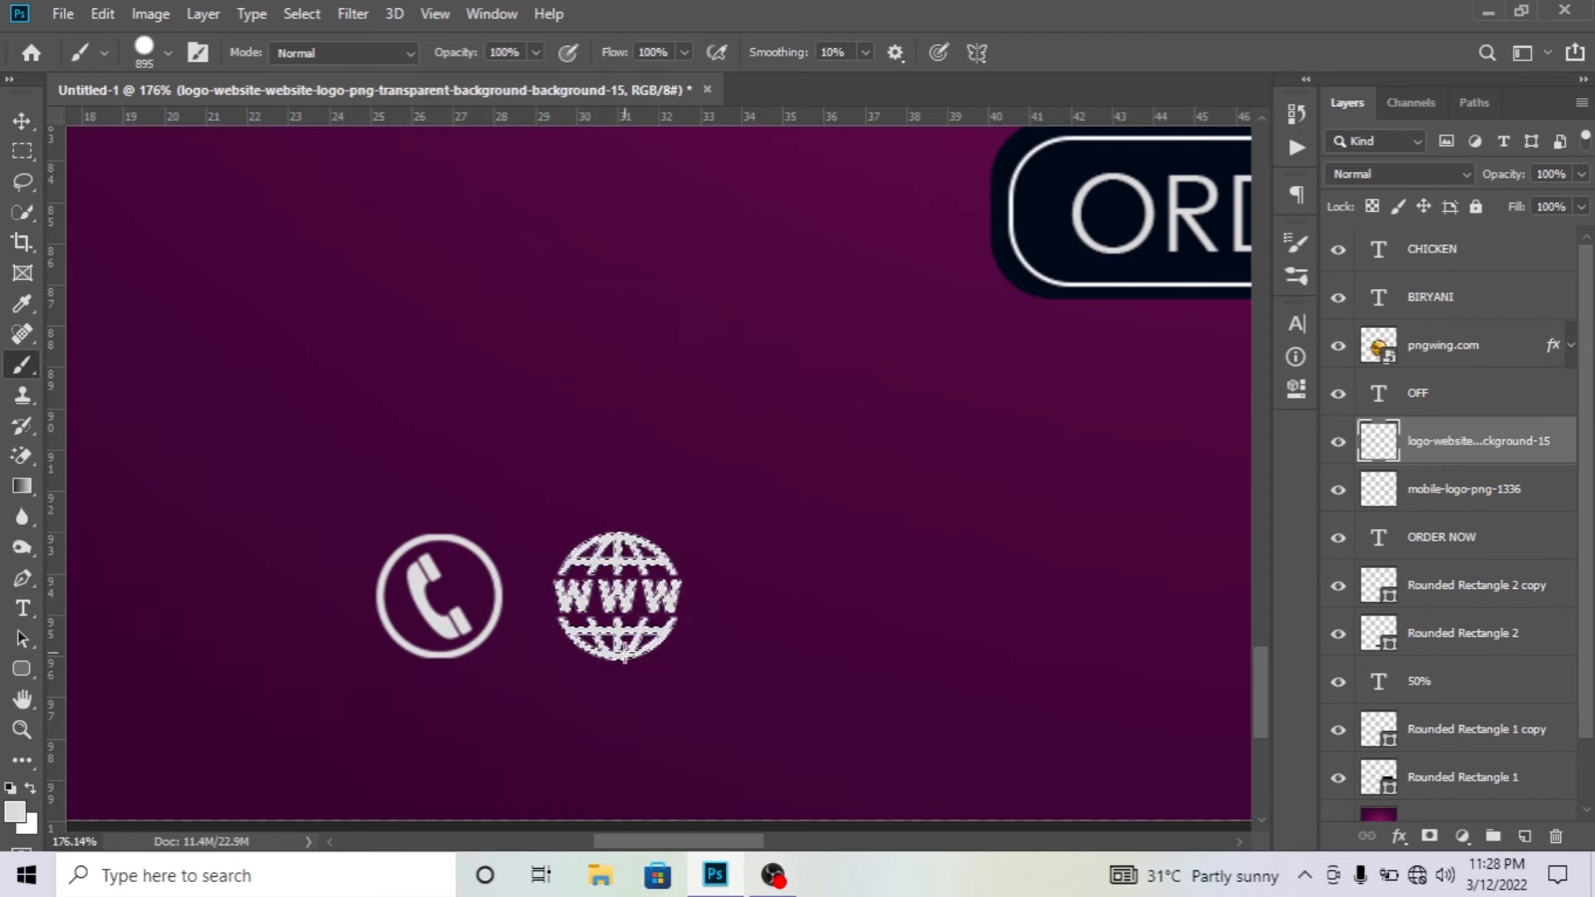
scroll(632, 656, down, 3)
scroll(631, 661, right, 1)
key(ctrl+v)
scroll(573, 644, right, 1)
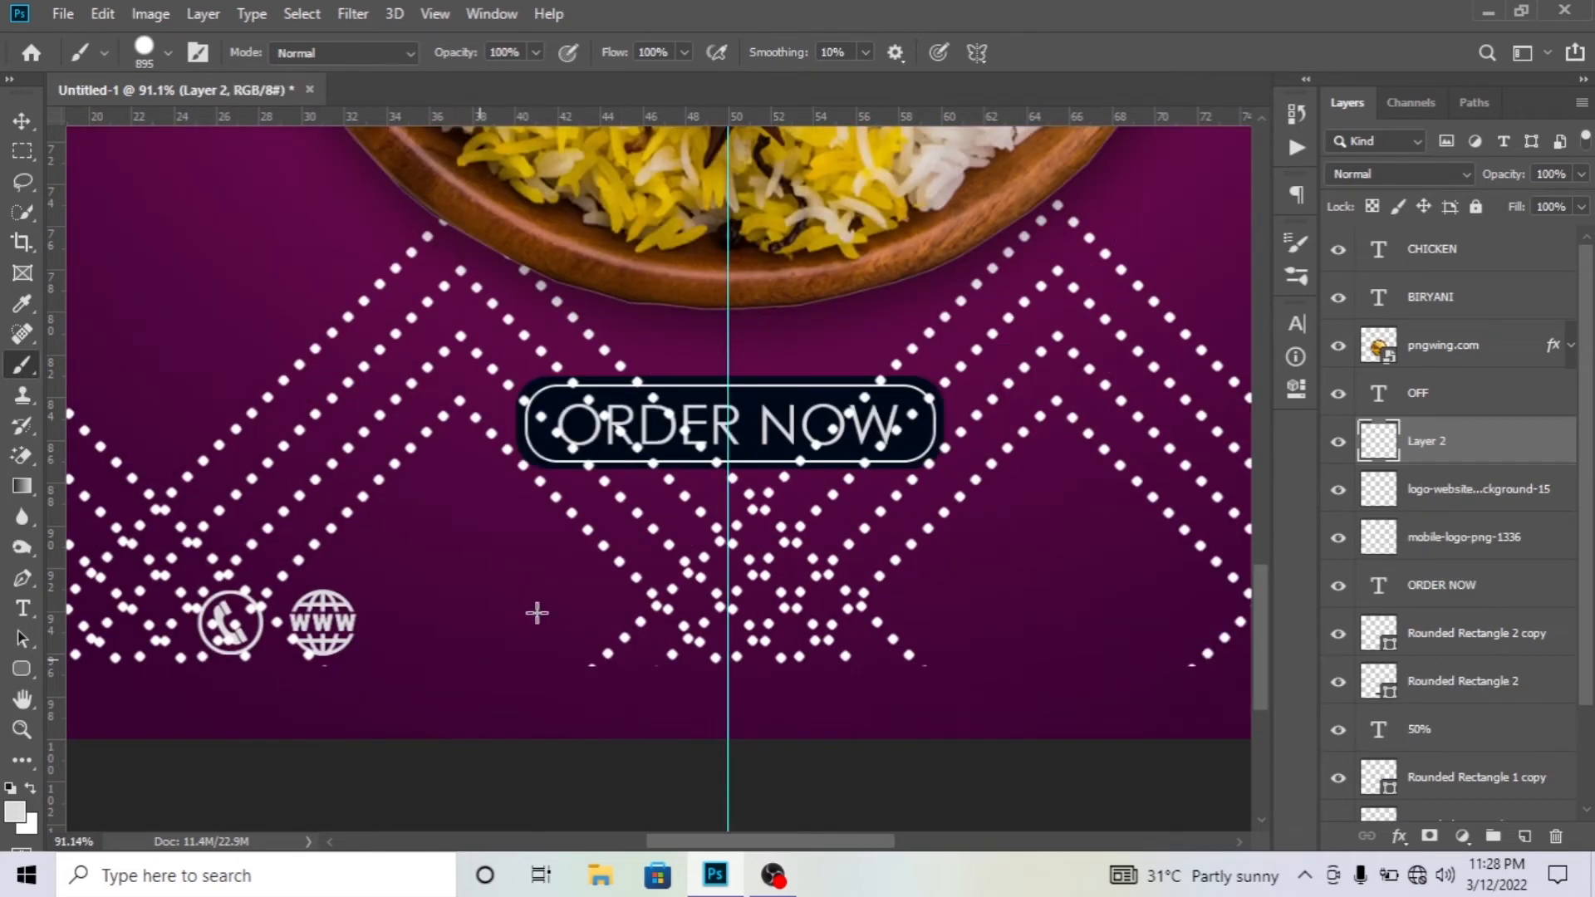
key(ctrl+z)
Move the website icon right of the centre, level with the phone icon, aligning its left edge to a temporary vertical guide at about 52%.
scroll(574, 656, right, 2)
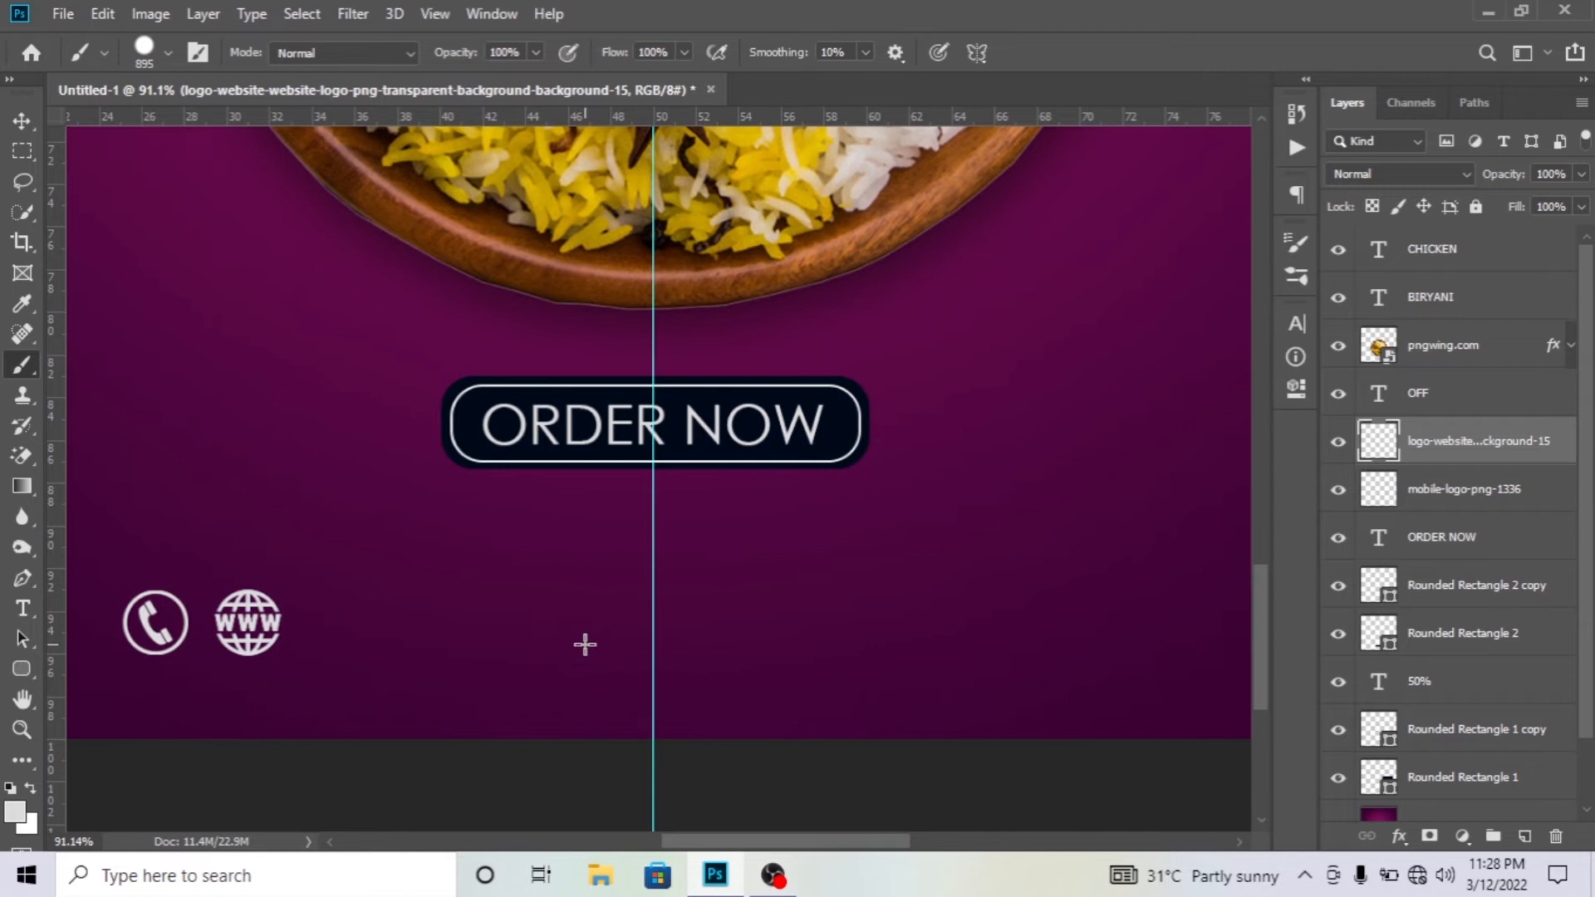
key(v)
drag(267, 633, 746, 610)
drag(58, 394, 696, 316)
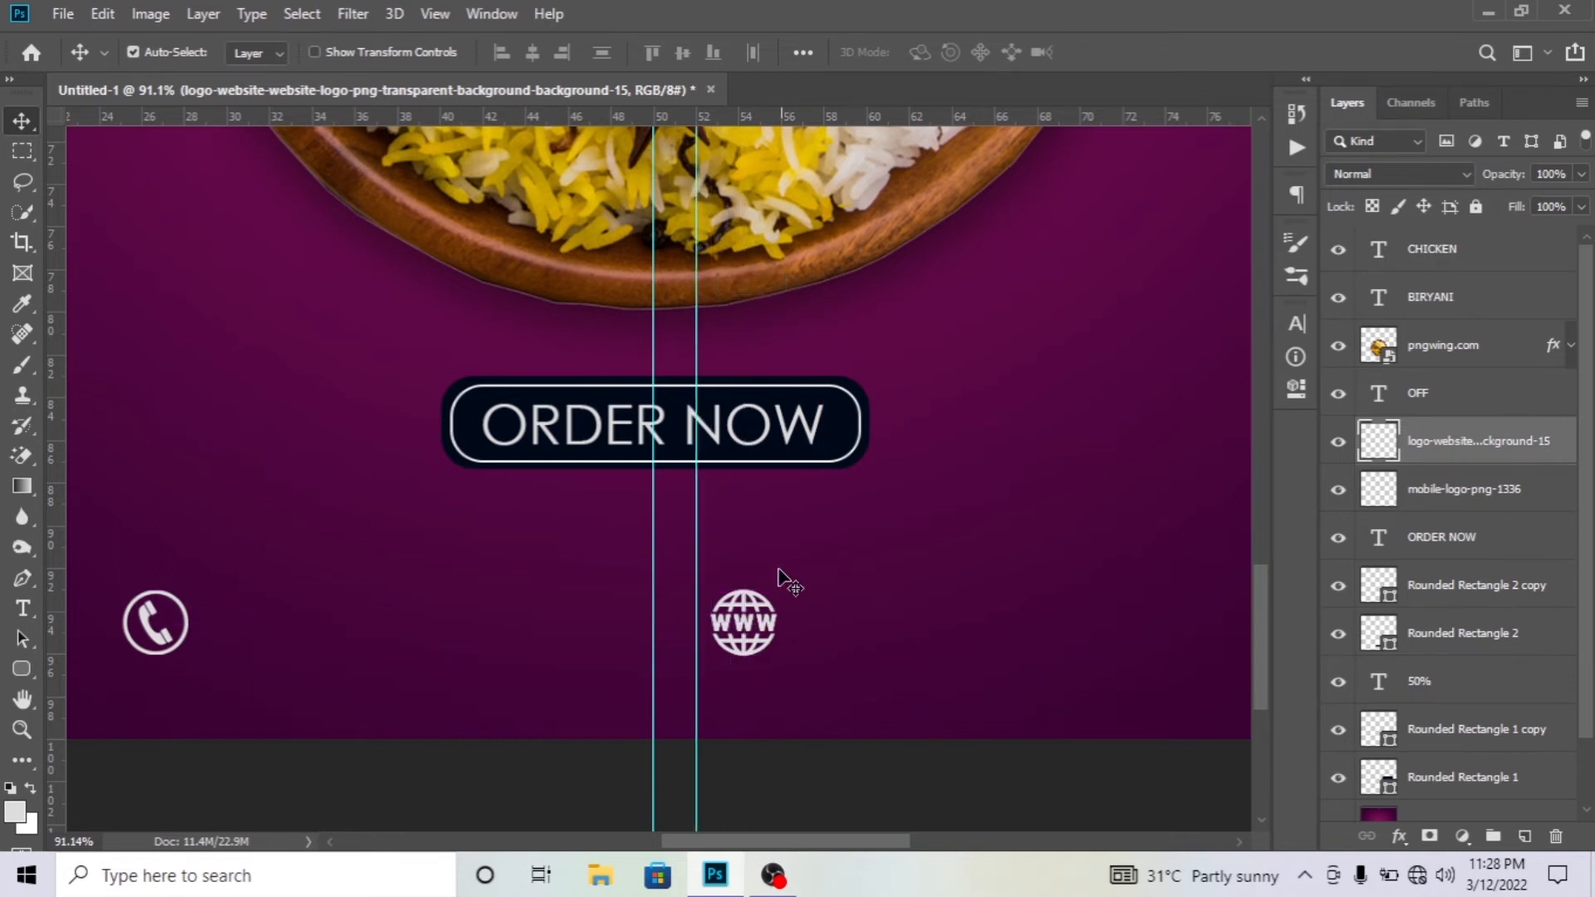
drag(748, 628, 54, 499)
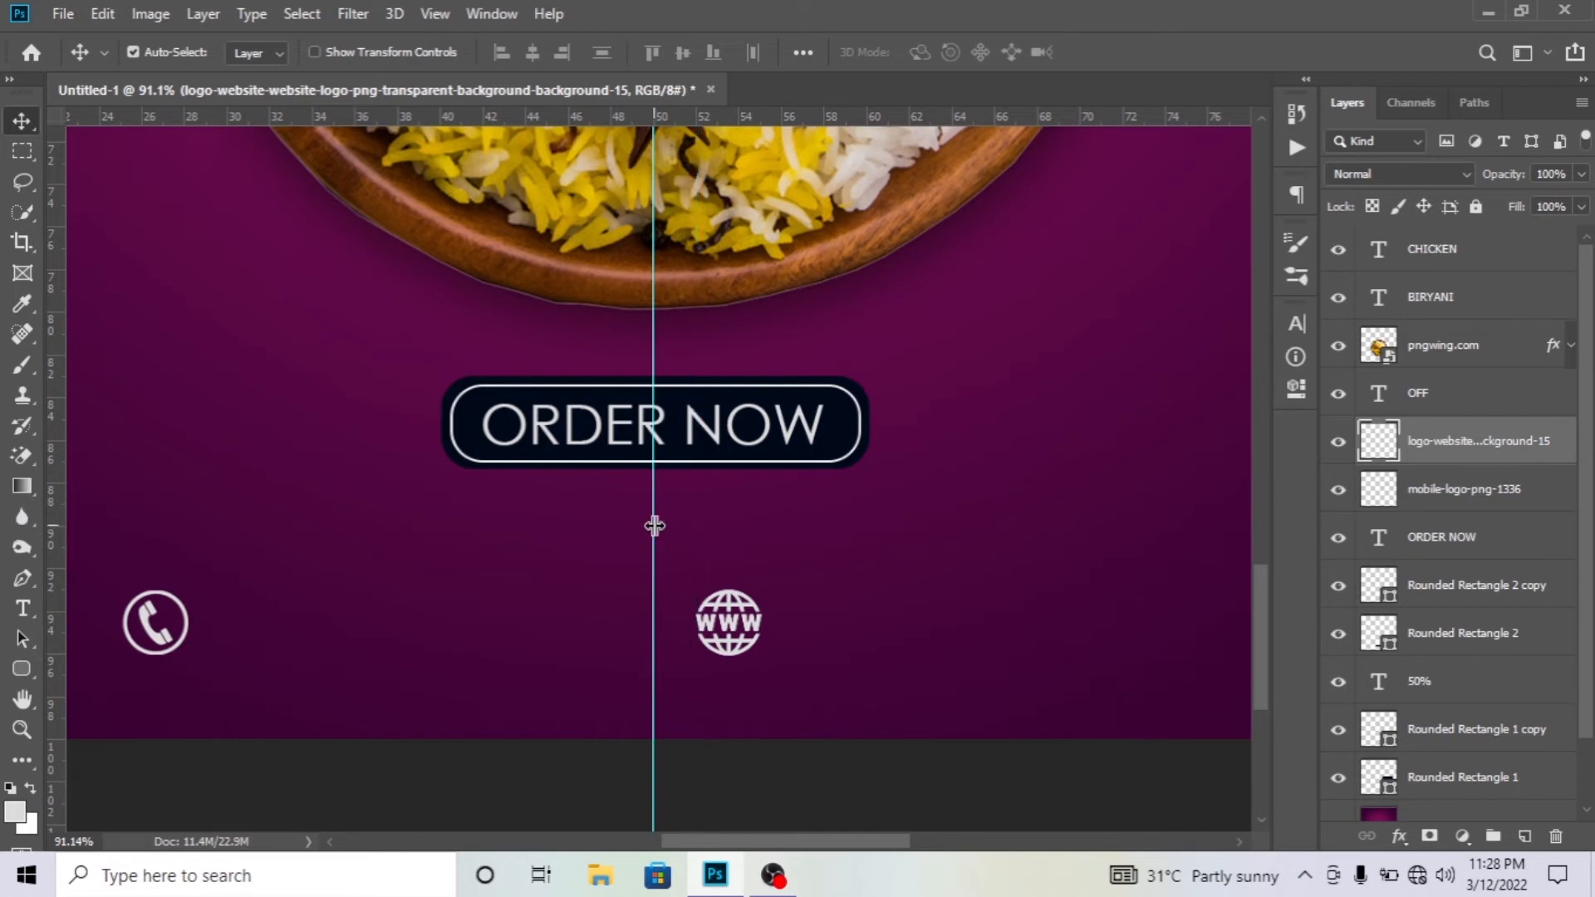
Start a centred 65 pt text line between the phone and website icons and enter the contact phone number.
scroll(651, 540, right, 2)
scroll(634, 557, left, 3)
key(t)
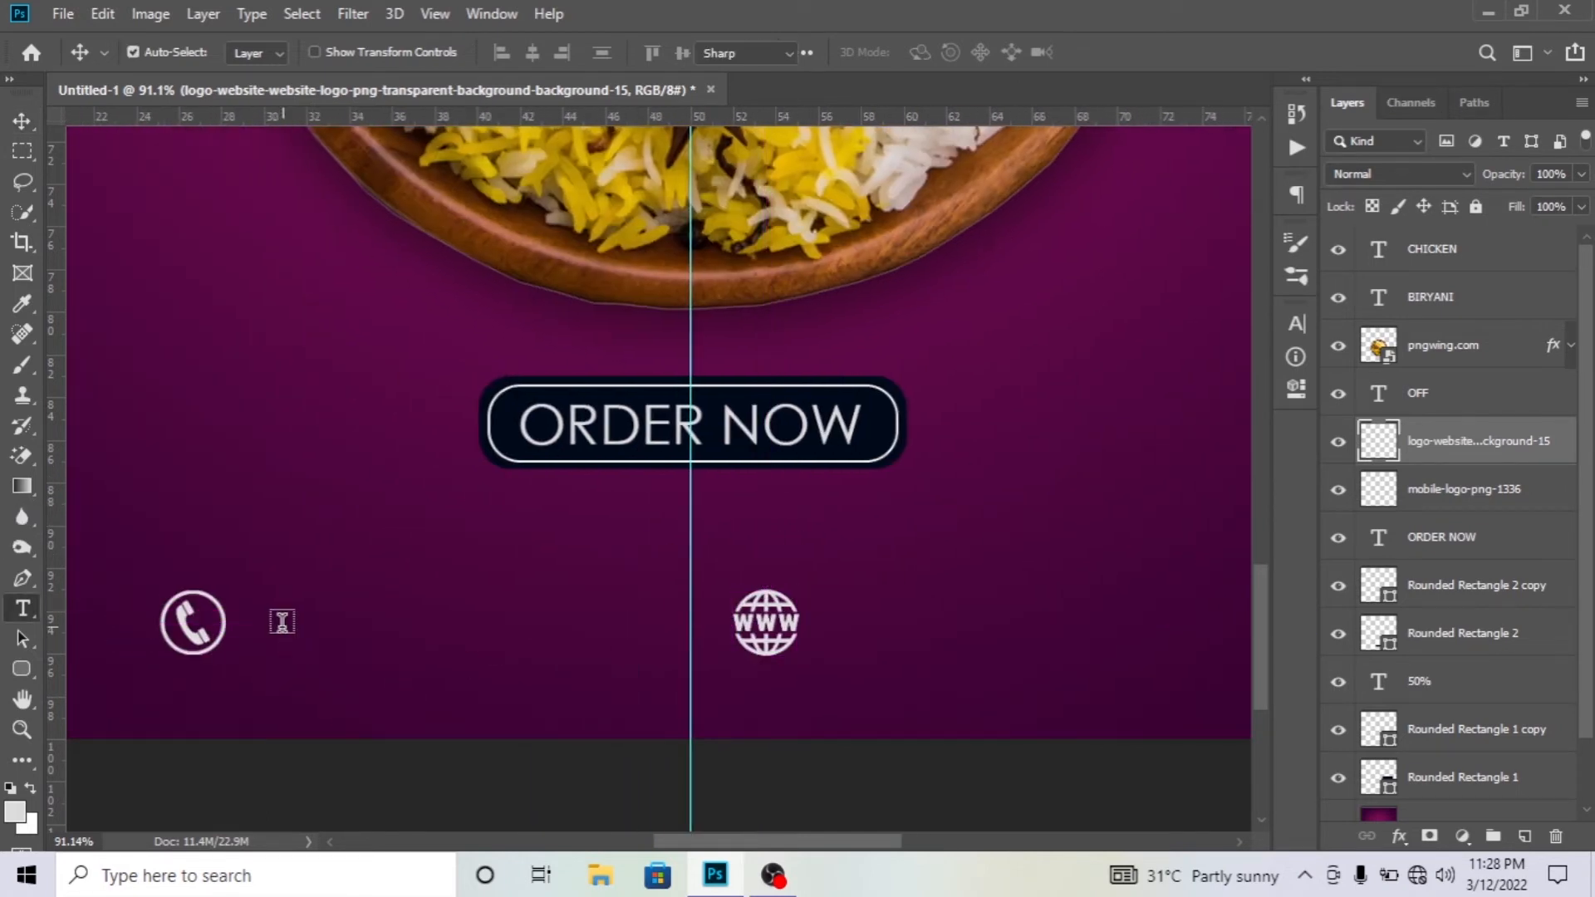
click(287, 630)
drag(292, 619, 465, 628)
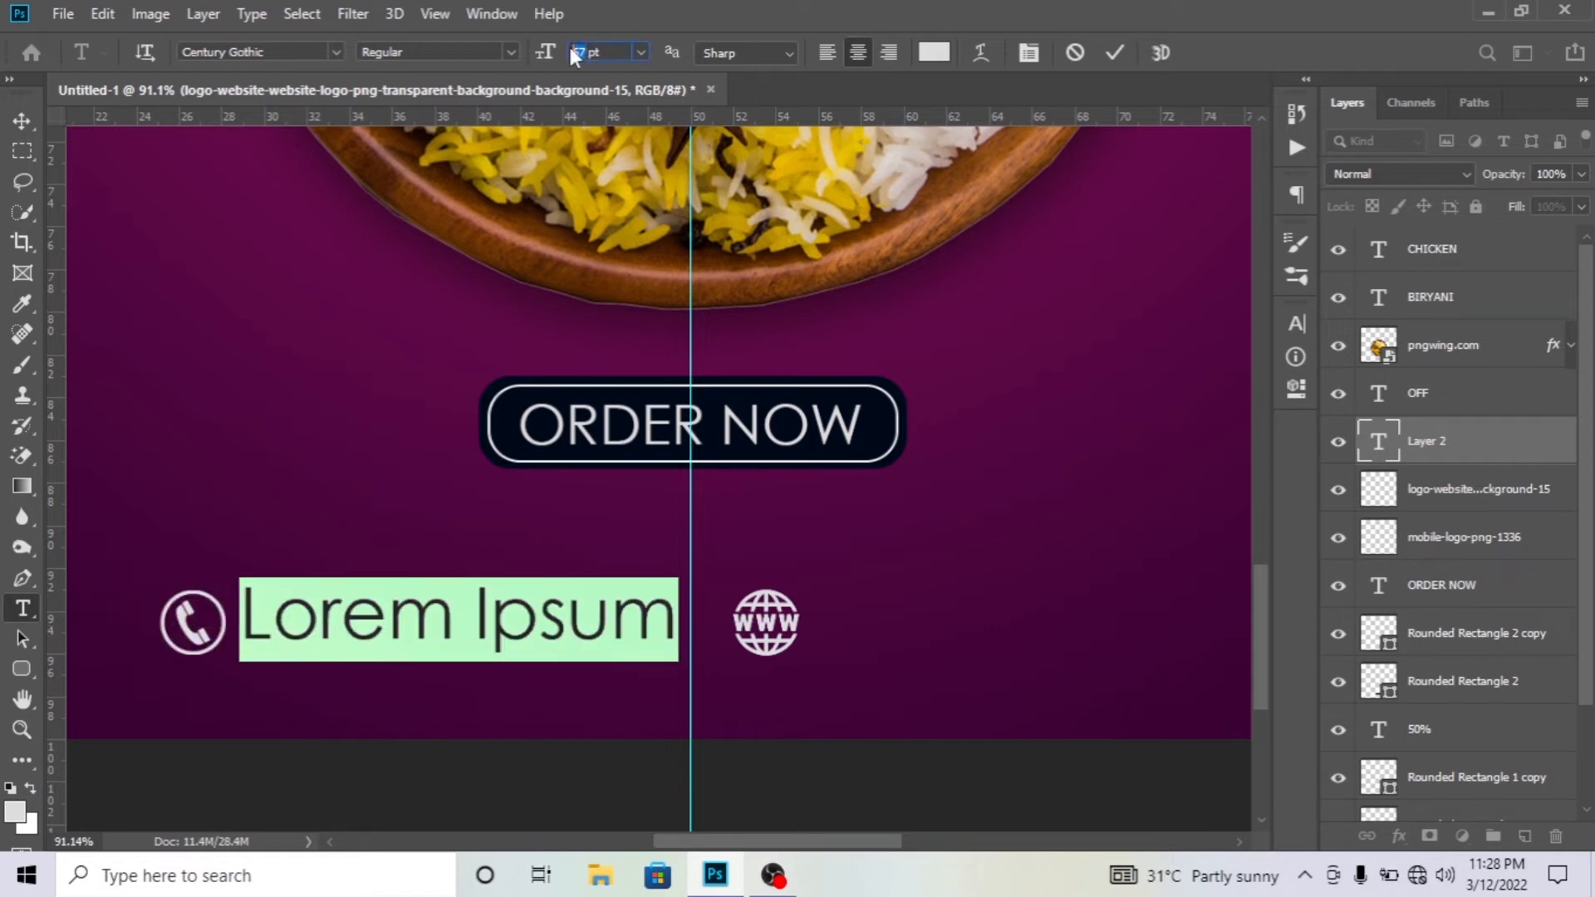
scroll(570, 50, down, 2)
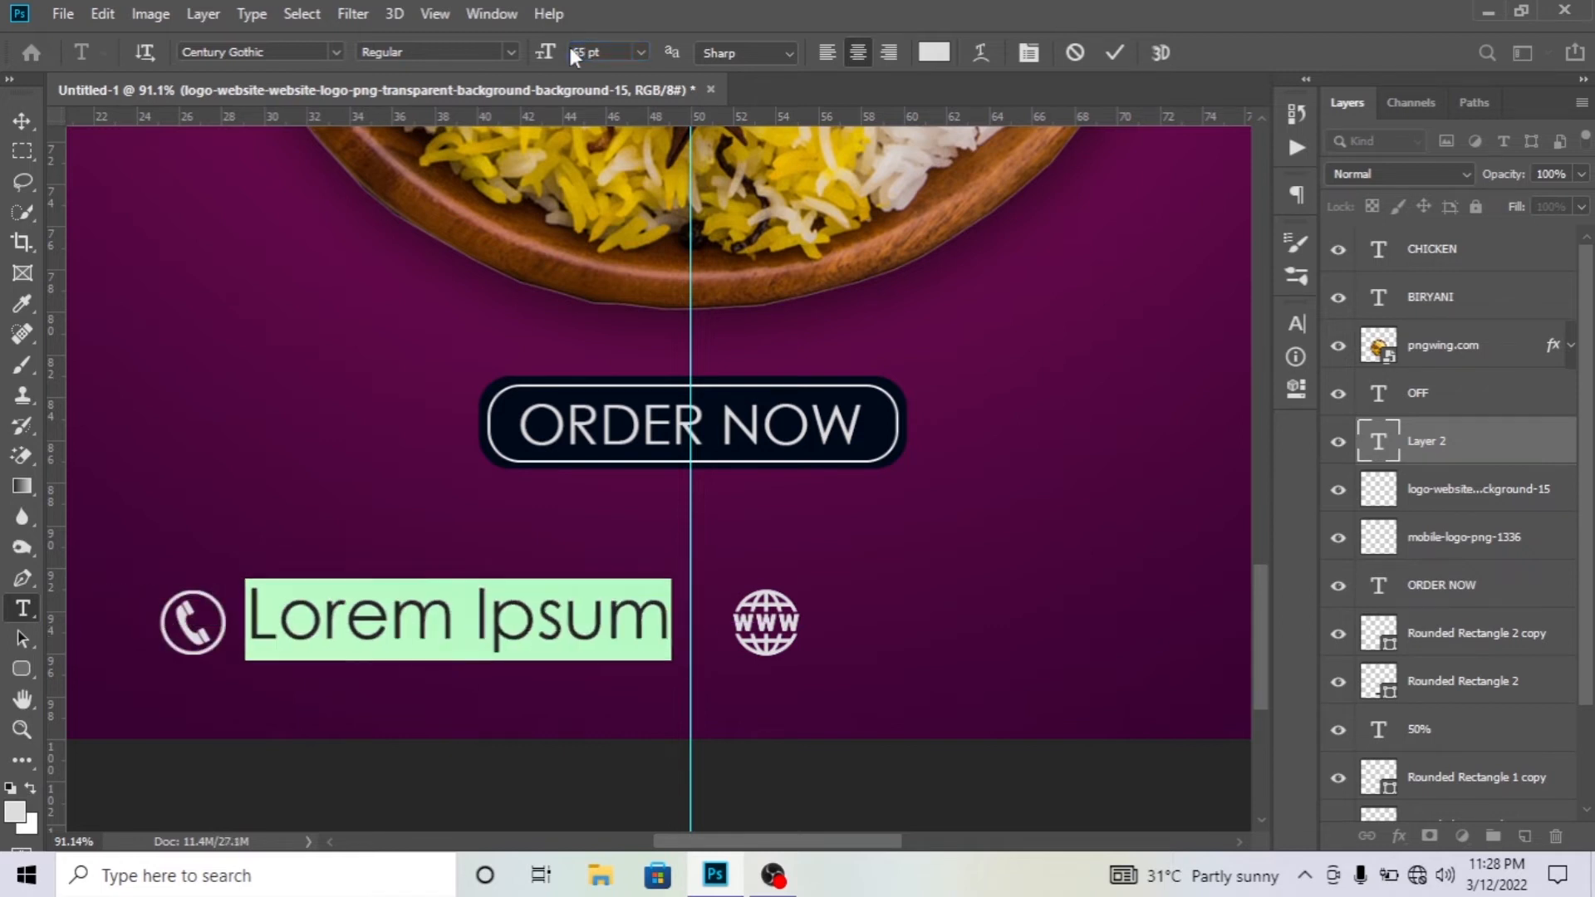
text(+00 1234567890)
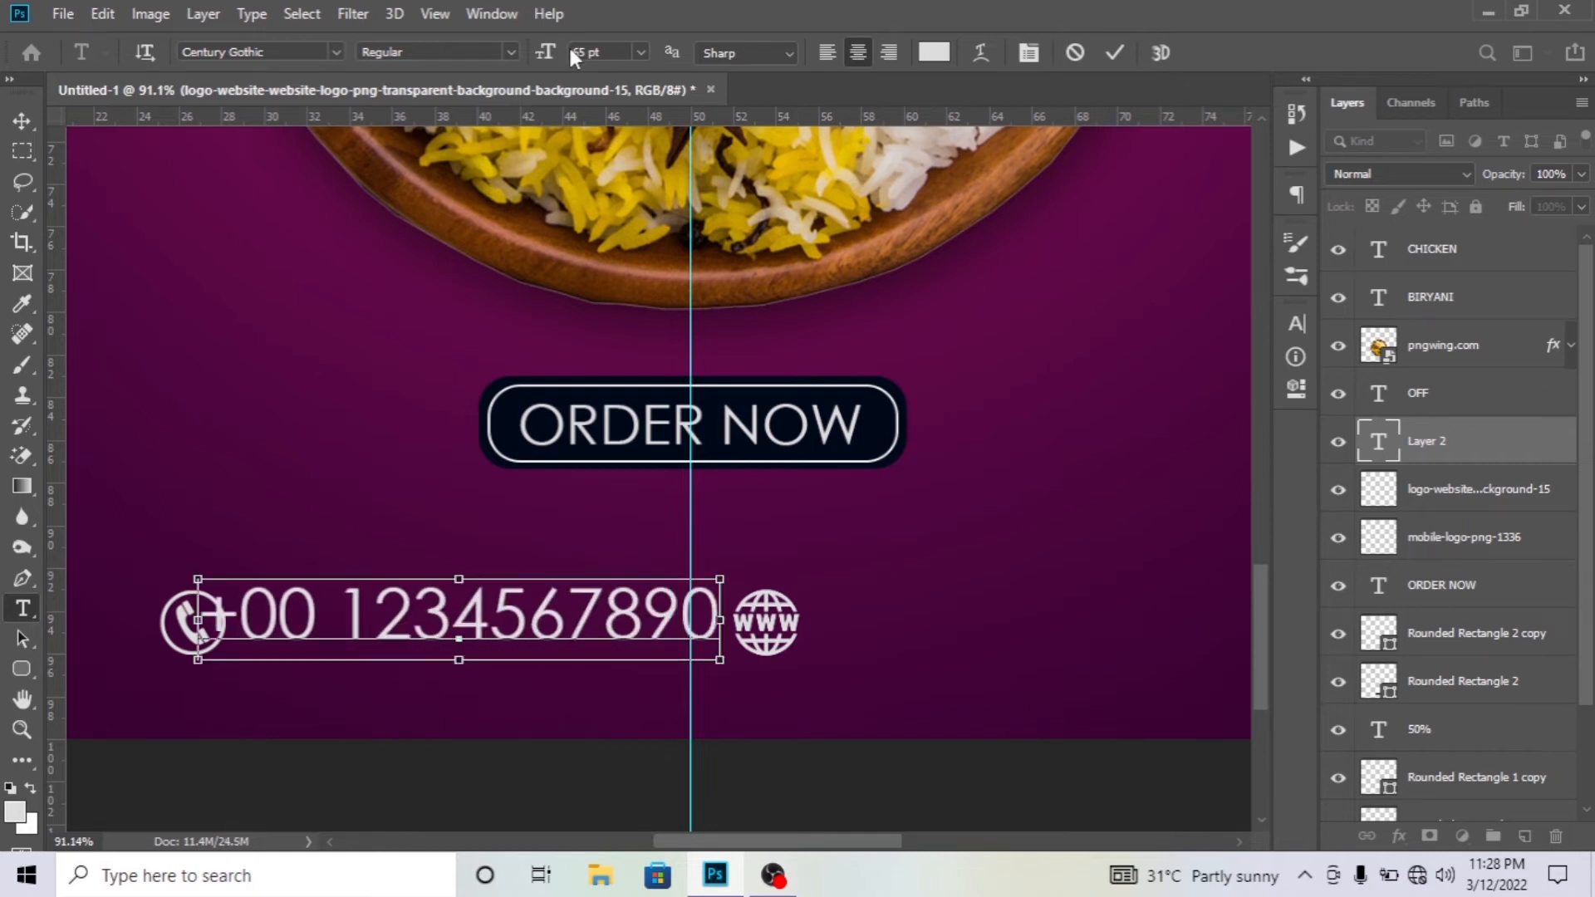
Set the whole phone number text to 51 pt in the Abel font with Faux Bold.
key(ctrl+a)
drag(544, 53, 555, 66)
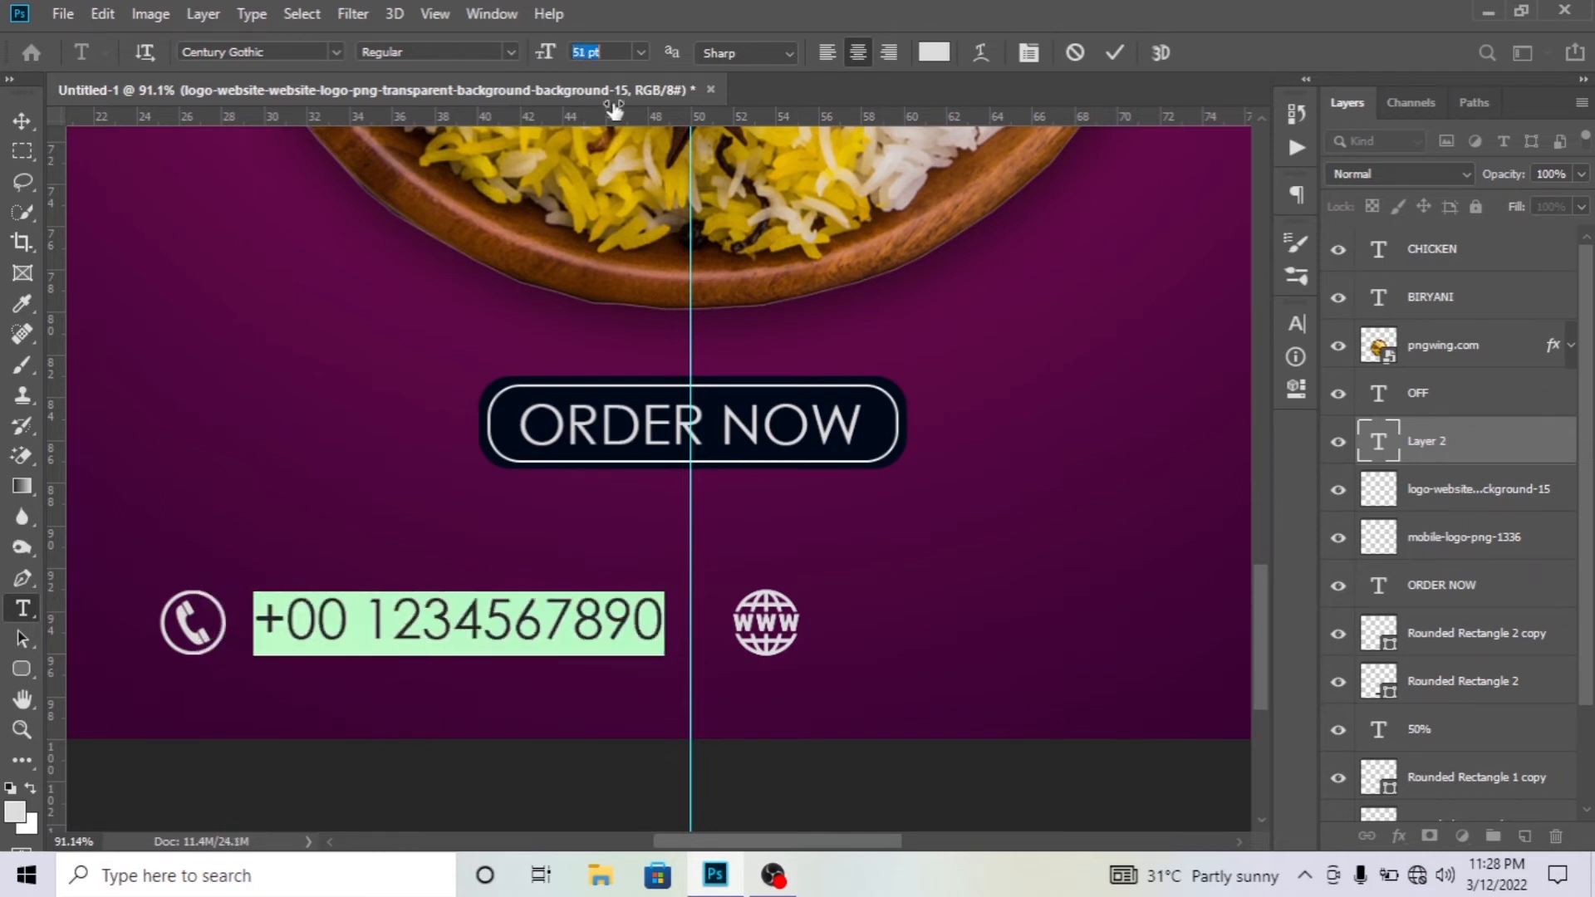
click(1295, 325)
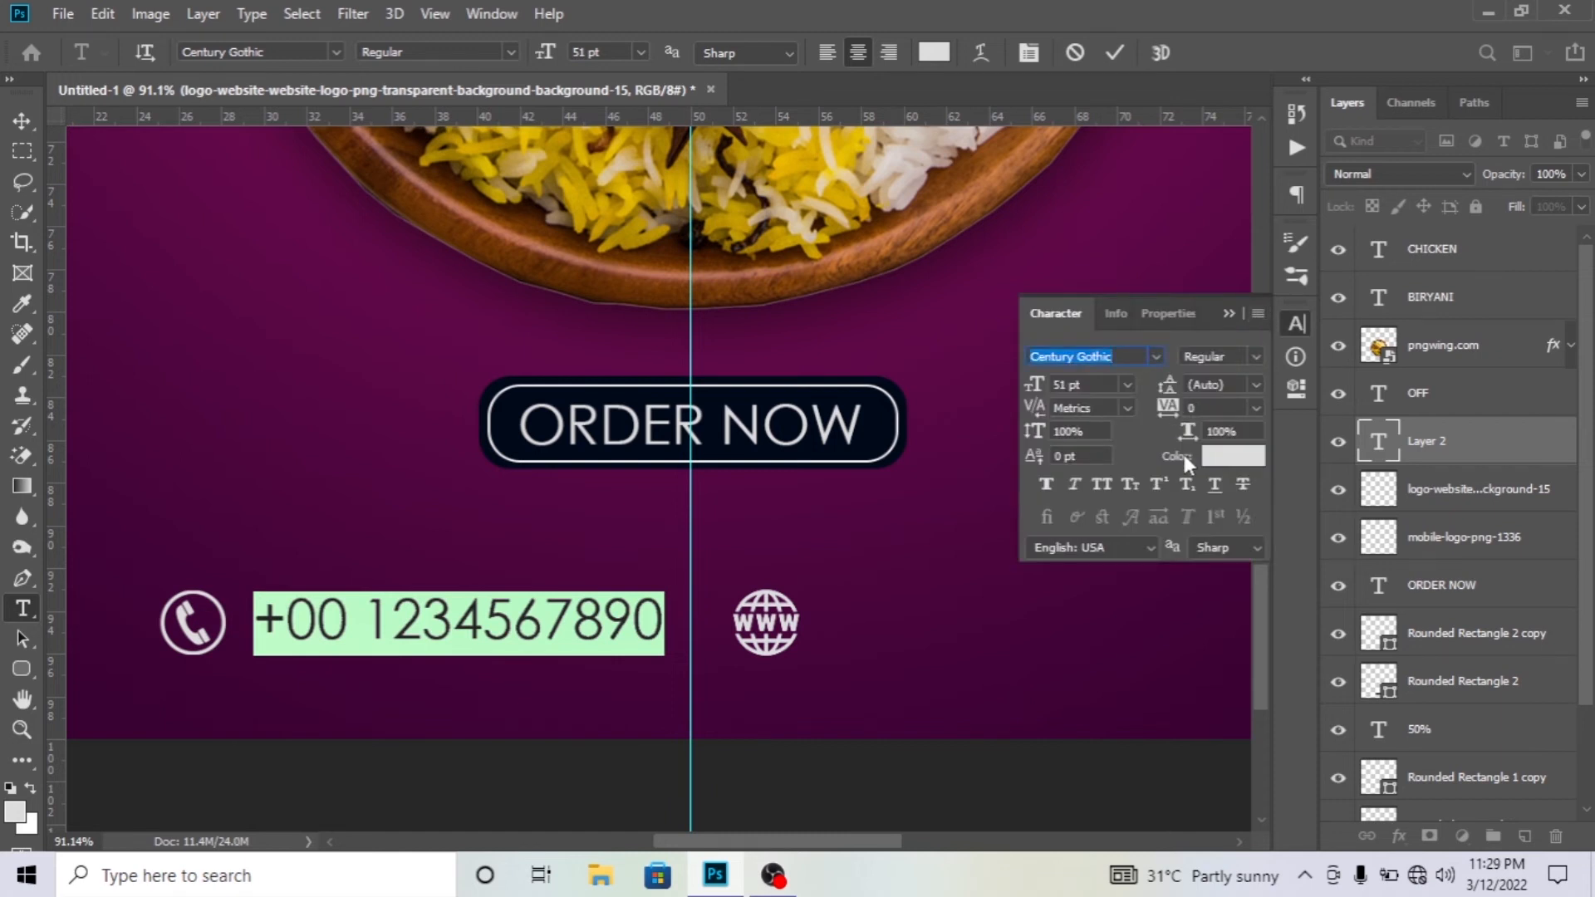
click(1155, 357)
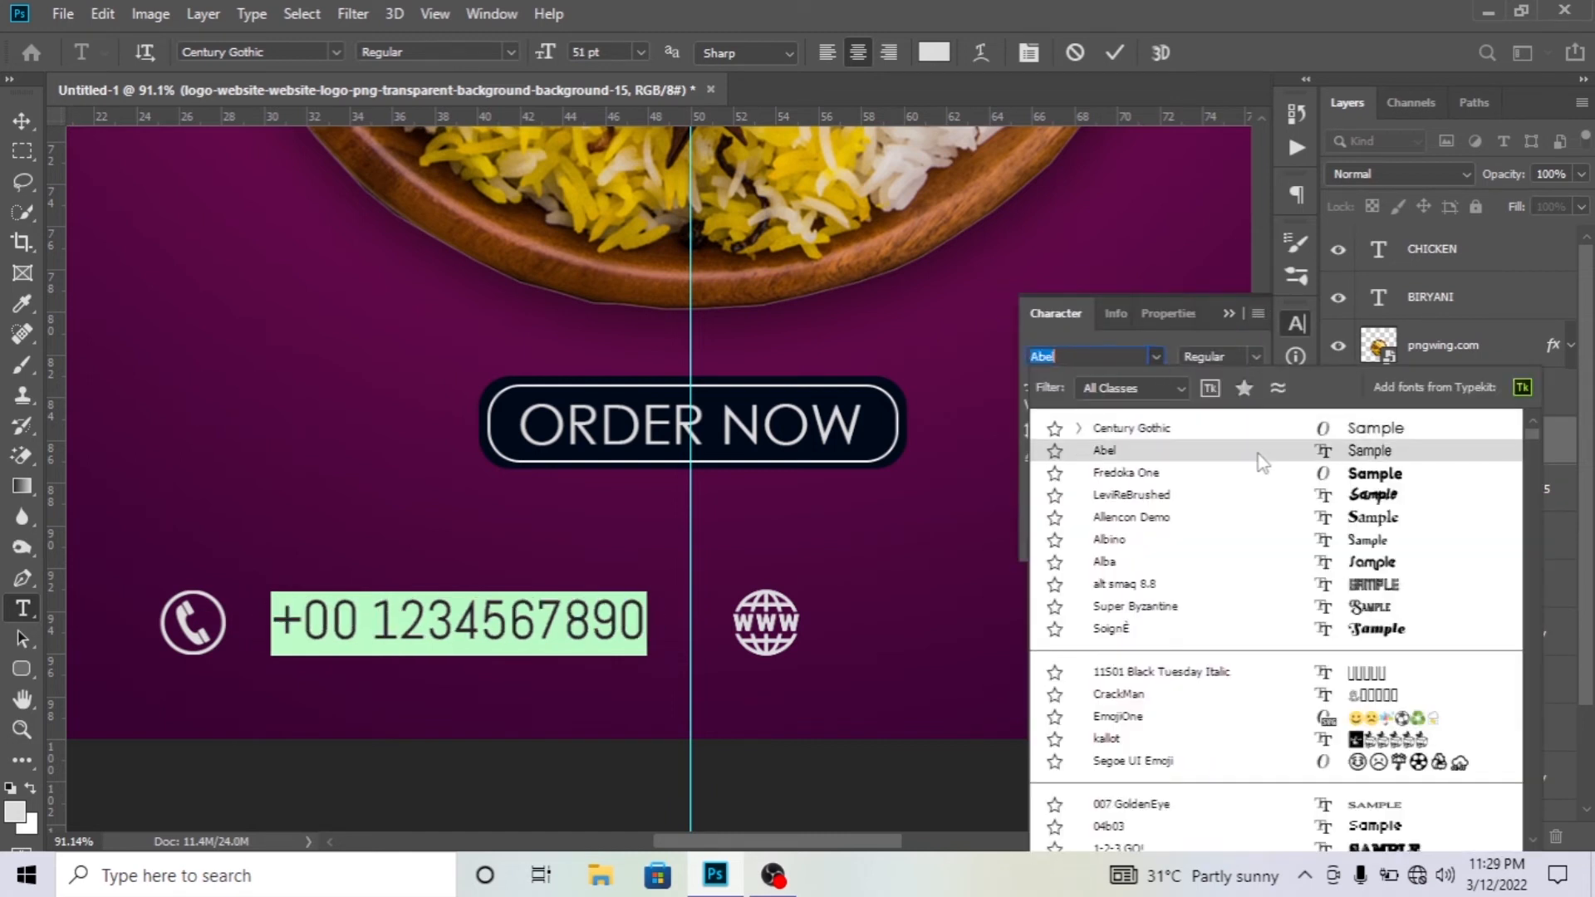
click(1257, 454)
click(1048, 486)
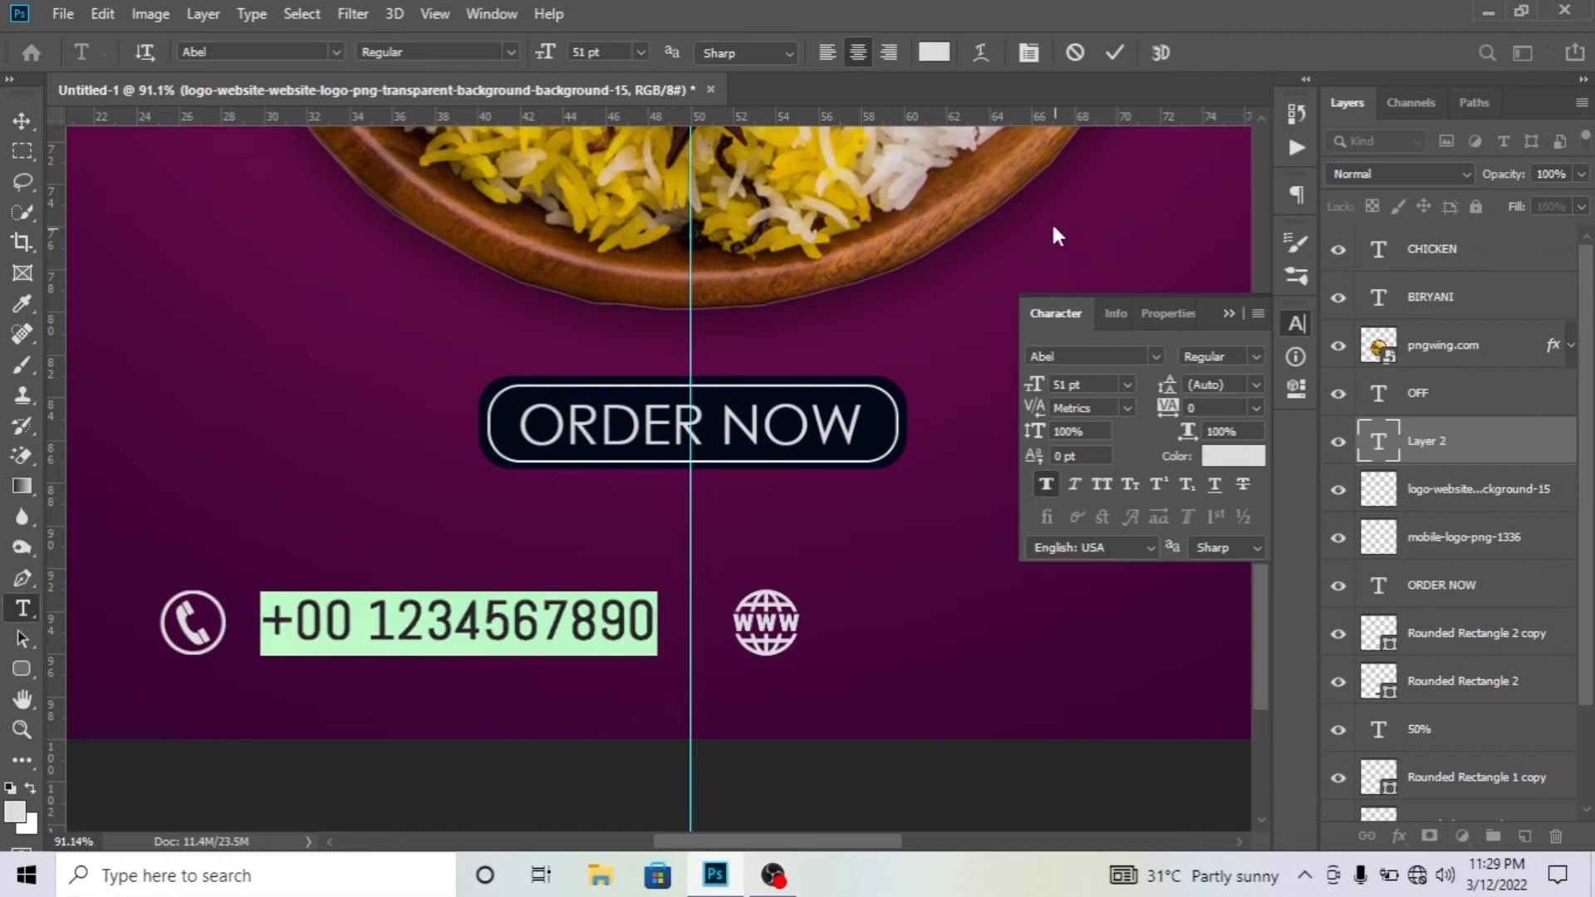
Commit the phone number text and align its right edge to a temporary vertical guide at about 49%.
click(1113, 53)
key(v)
drag(578, 625, 568, 625)
drag(55, 415, 651, 314)
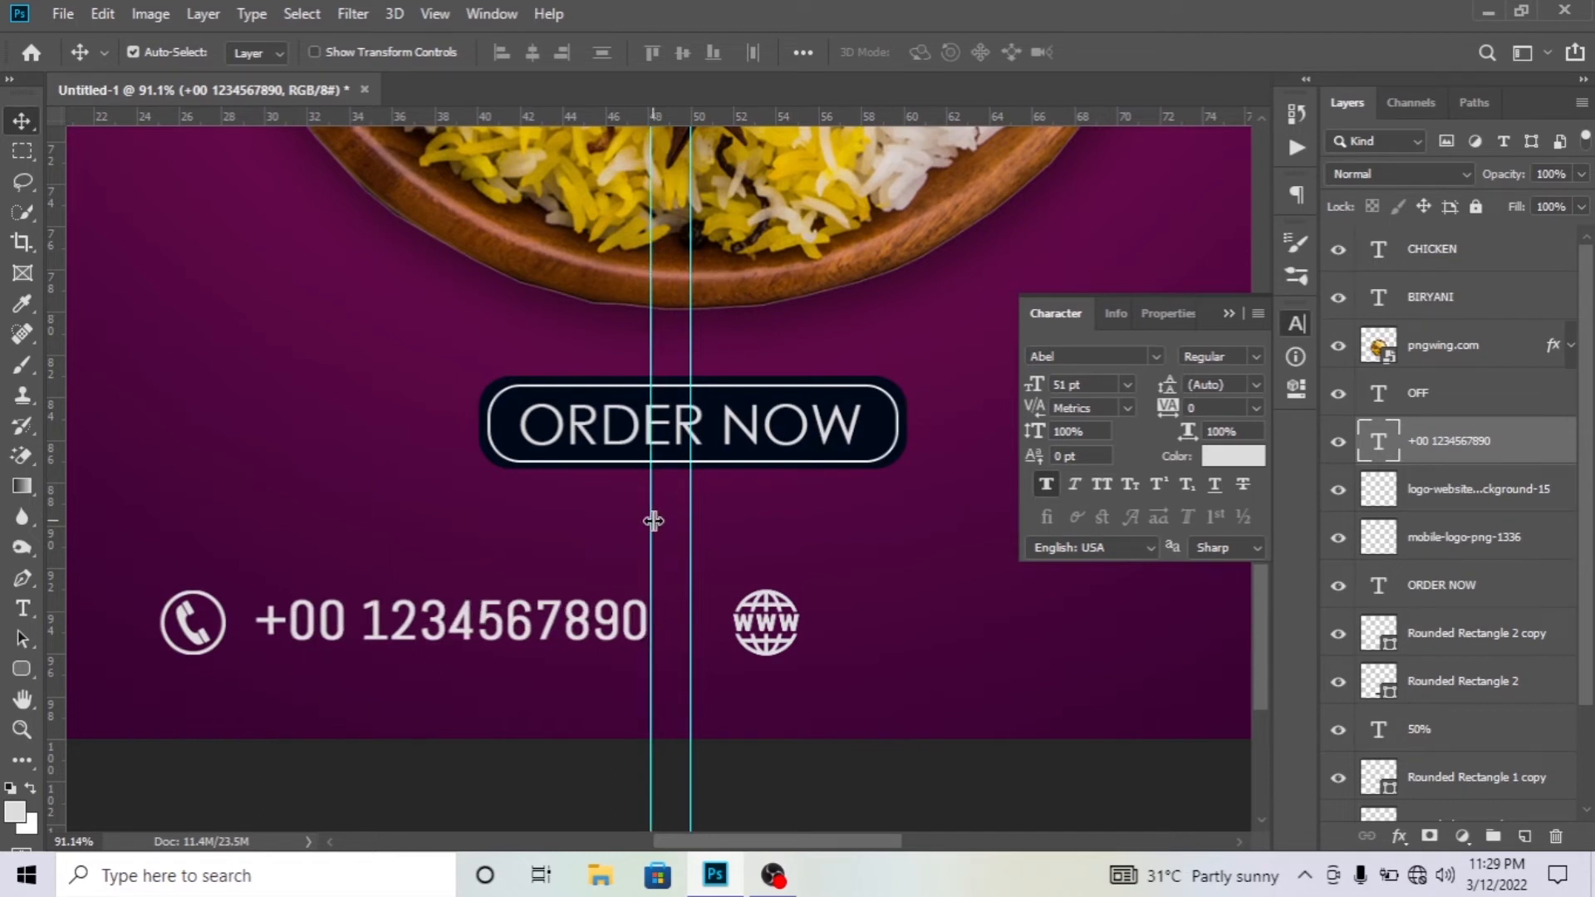
drag(651, 520, 669, 524)
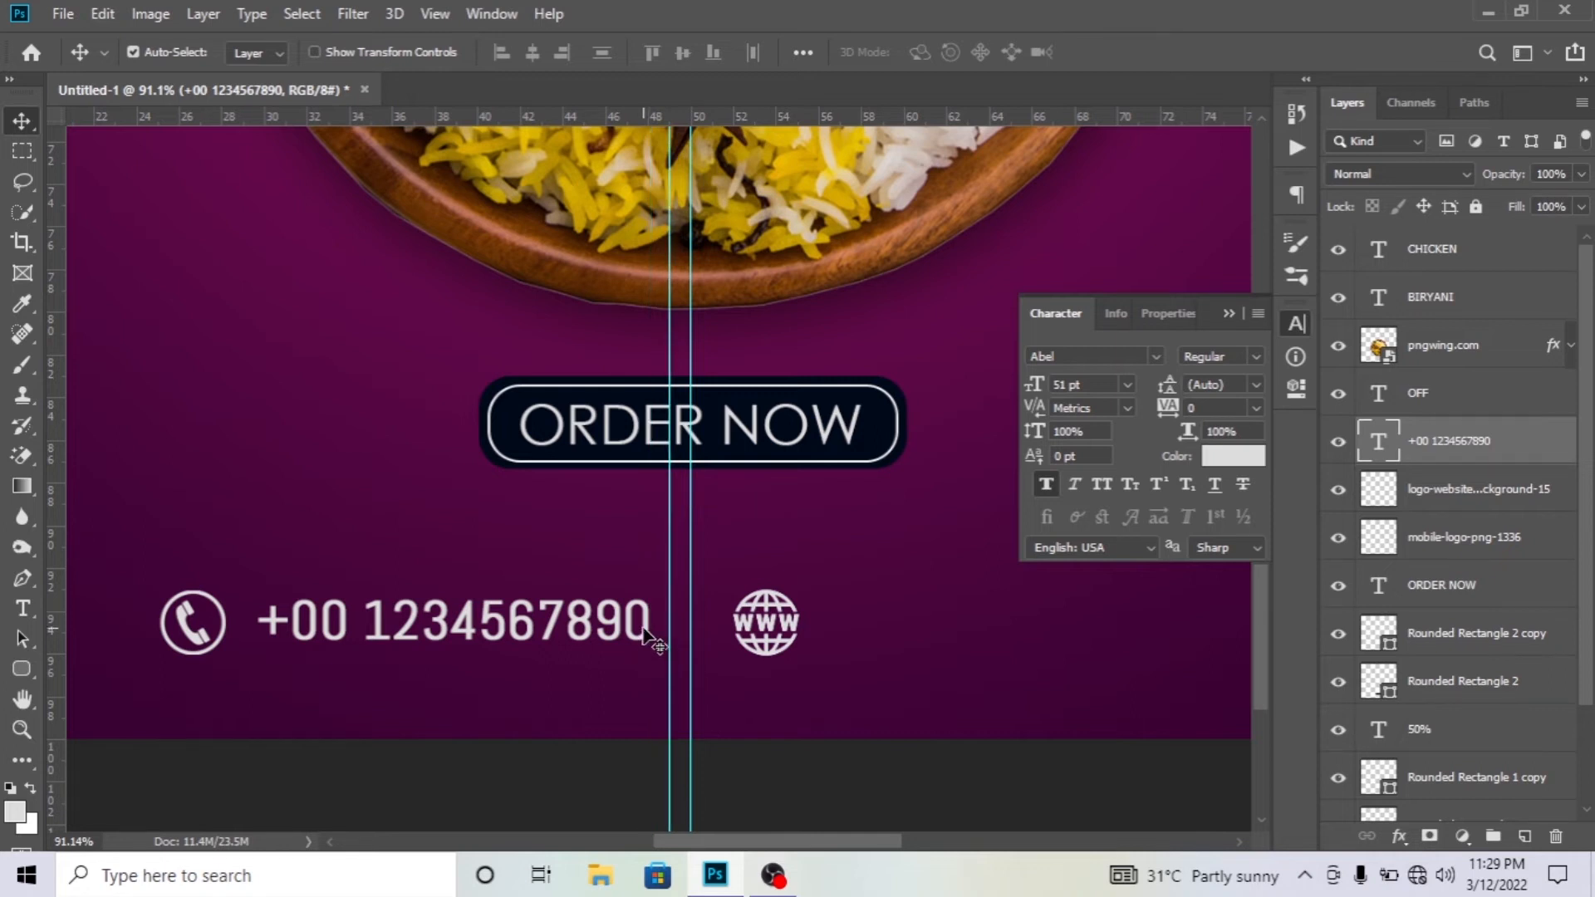
drag(648, 629, 667, 629)
key(Right)
key(Right)
key(Right)
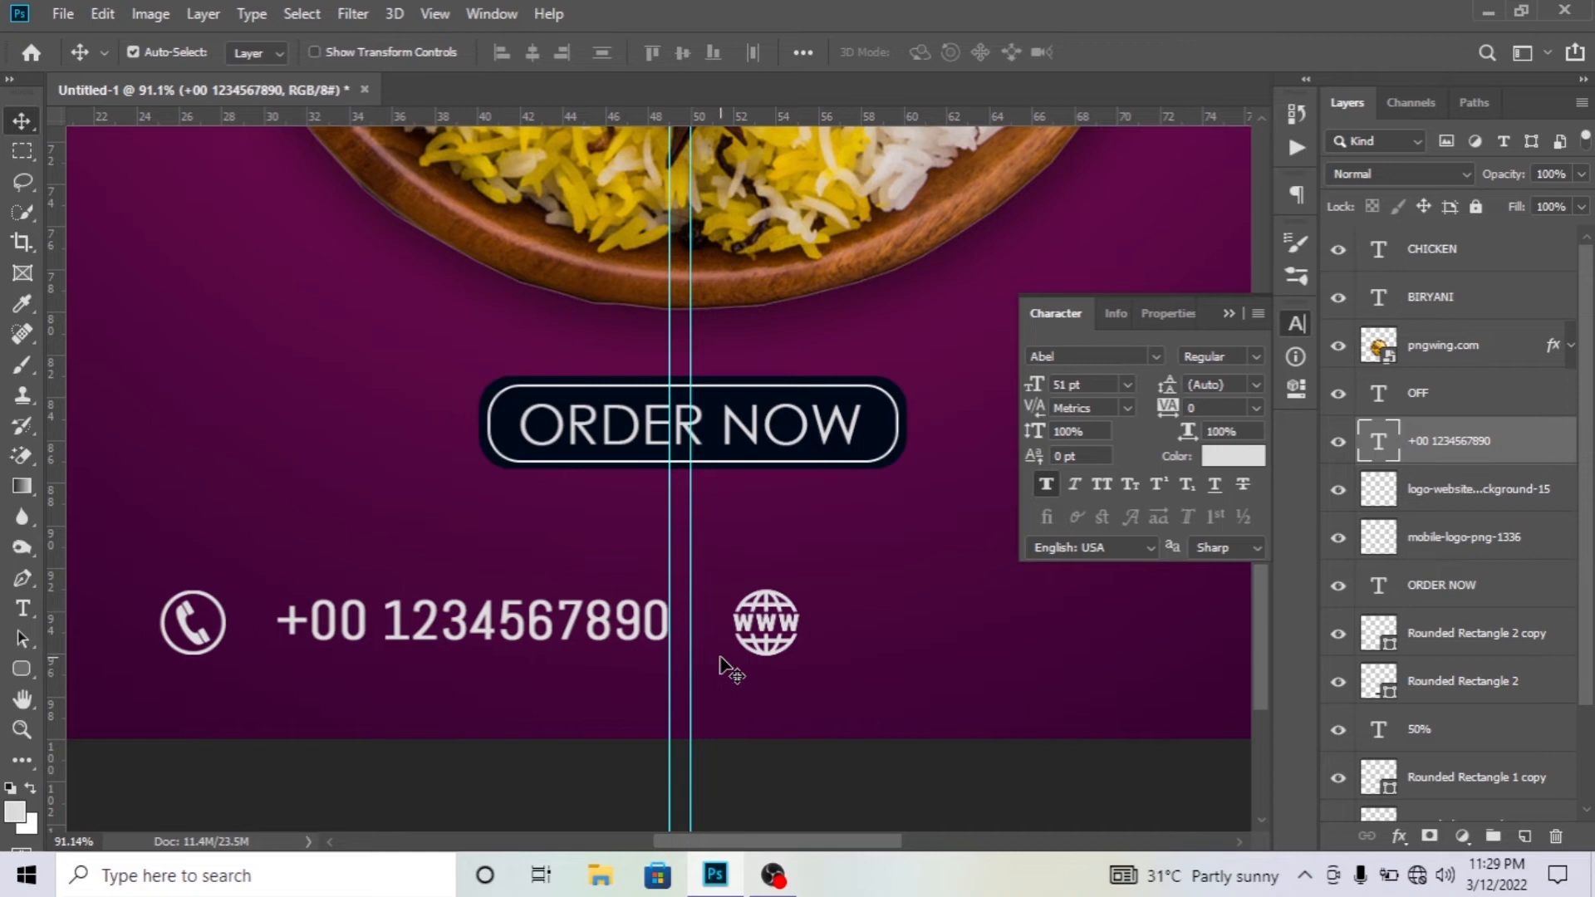
Move the website icon left to a vertical guide at about 51%, removing the temporary guides.
drag(694, 544, 716, 541)
drag(748, 633, 574, 500)
key(Left)
key(Left)
key(Left)
key(Left)
key(Left)
key(Left)
key(Left)
key(Left)
key(Left)
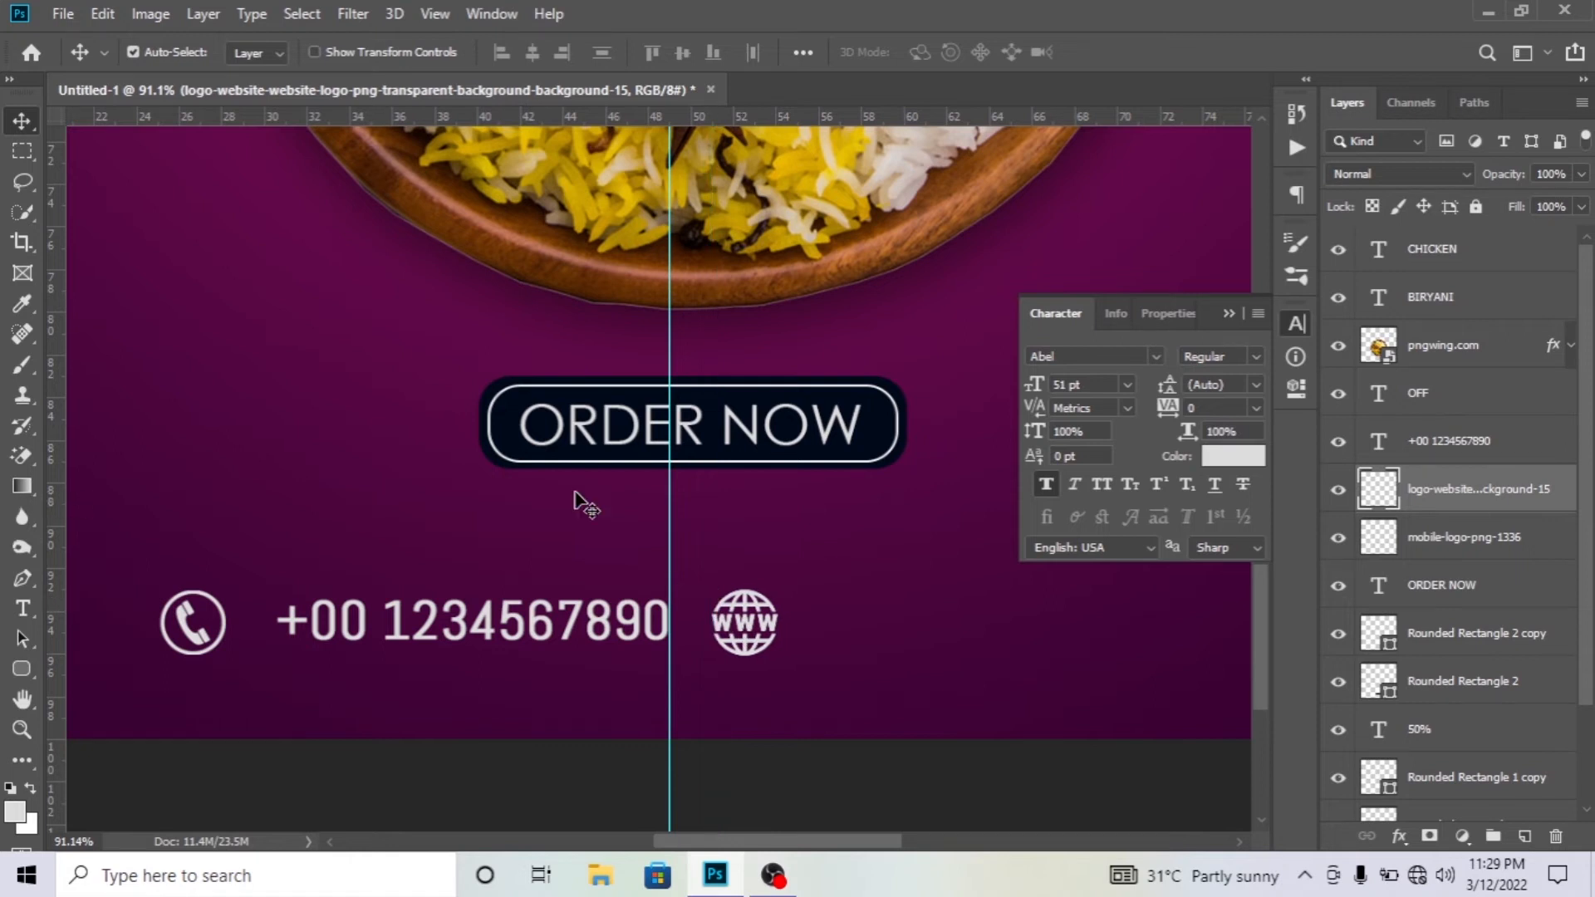
drag(668, 524, 55, 565)
Move the phone icon close beside the phone number and level the website icon with the contact line.
drag(192, 638, 225, 638)
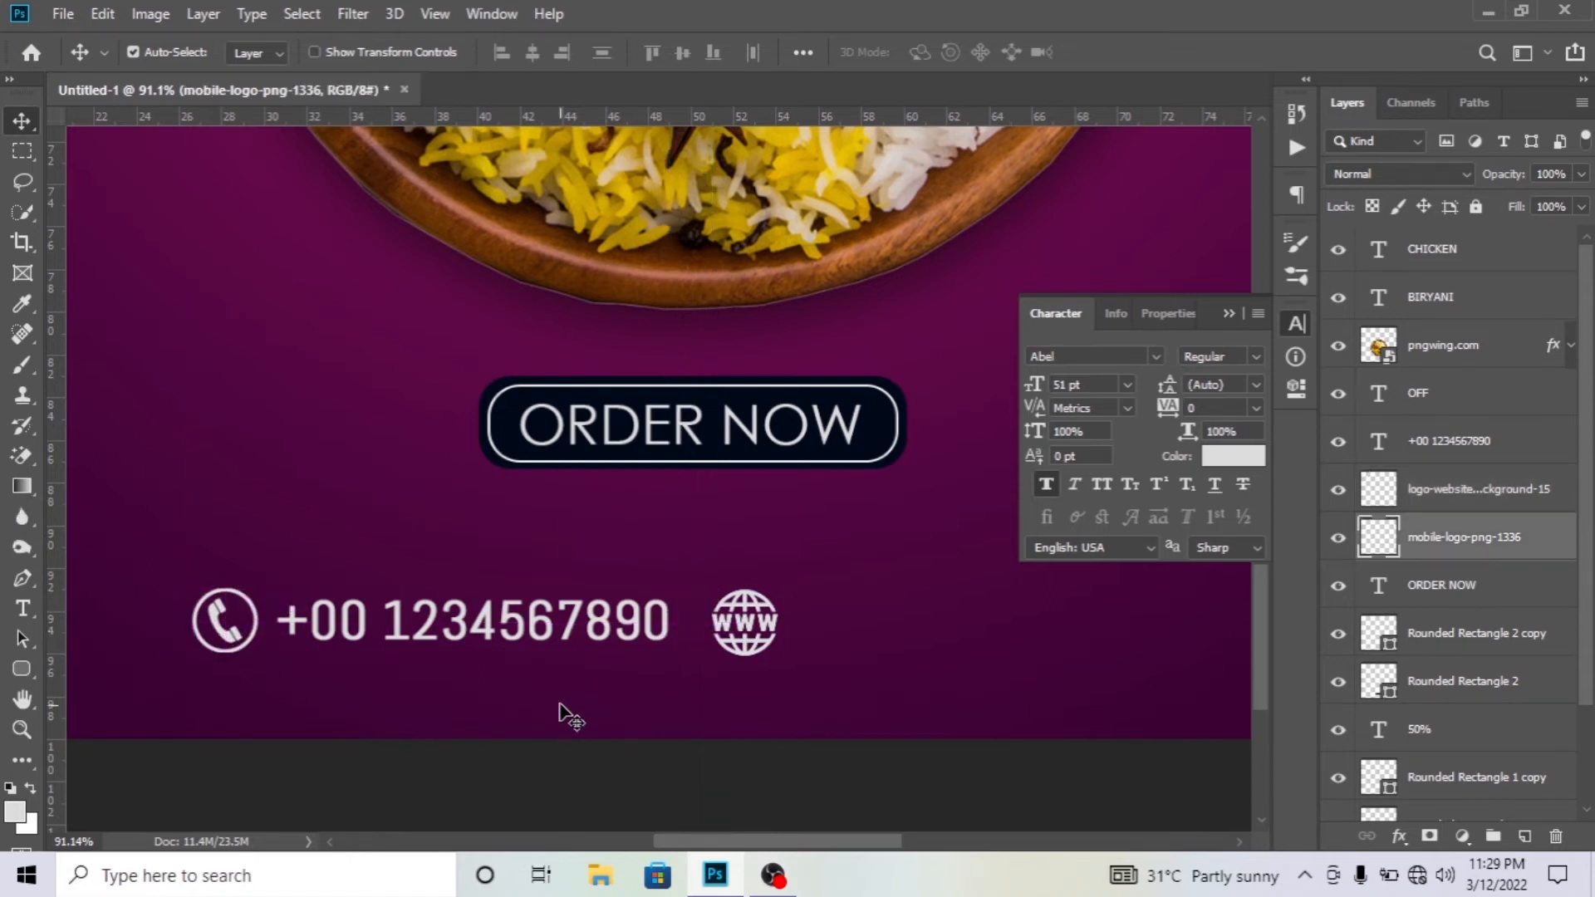
drag(751, 640, 750, 623)
Duplicate the phone number text to the right of the website icon and select all of the copy's text.
scroll(698, 651, right, 5)
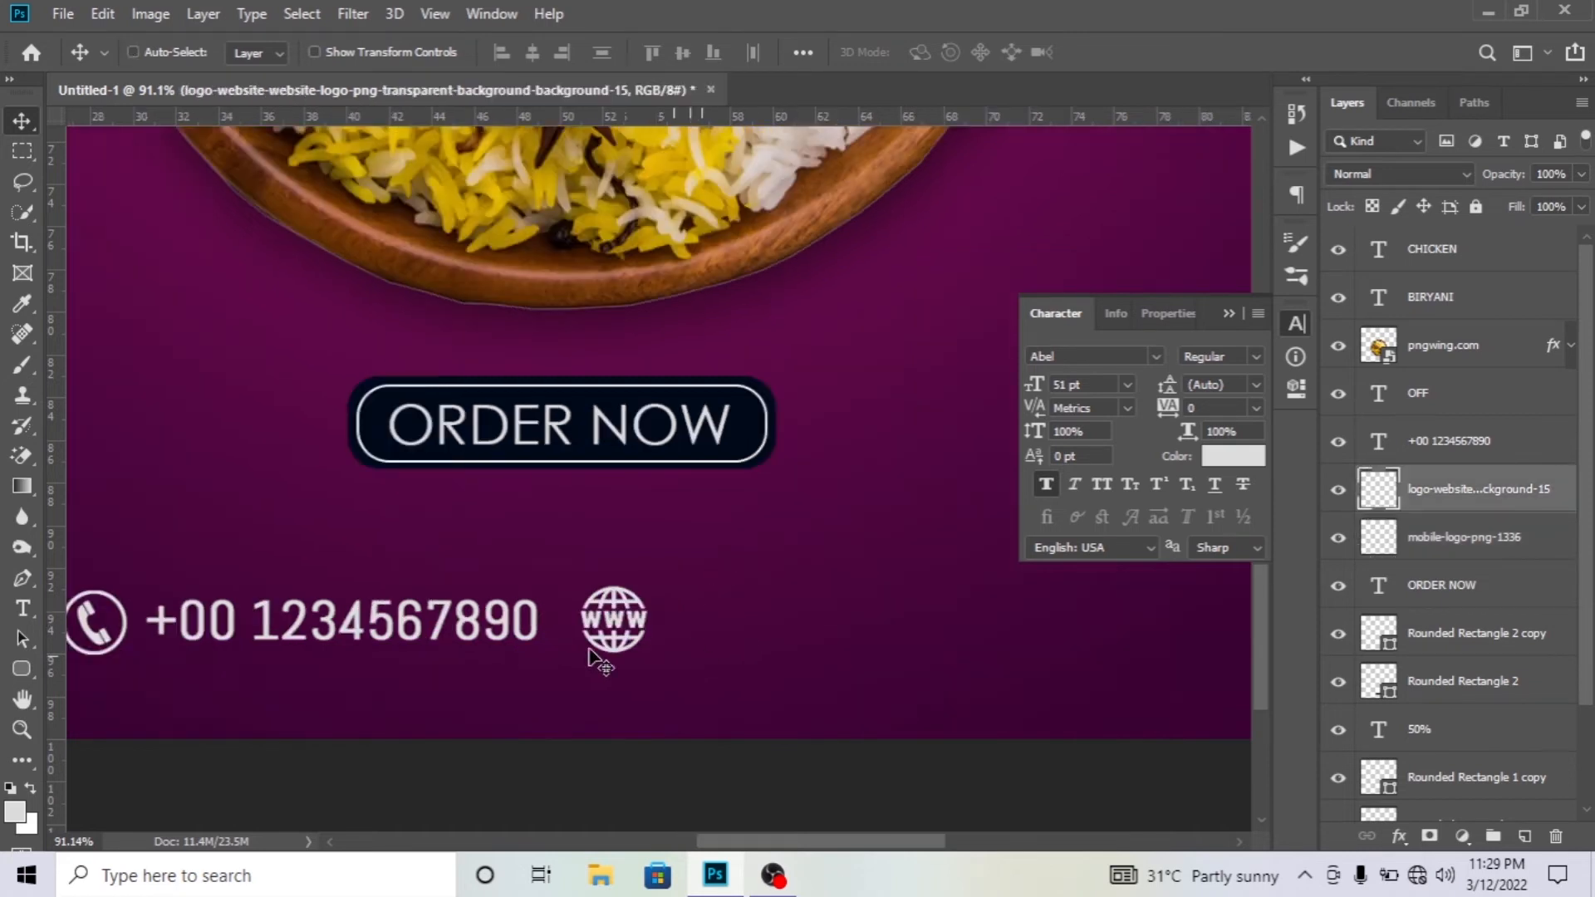
scroll(696, 651, down, 3)
drag(414, 625, 821, 623)
double_click(688, 623)
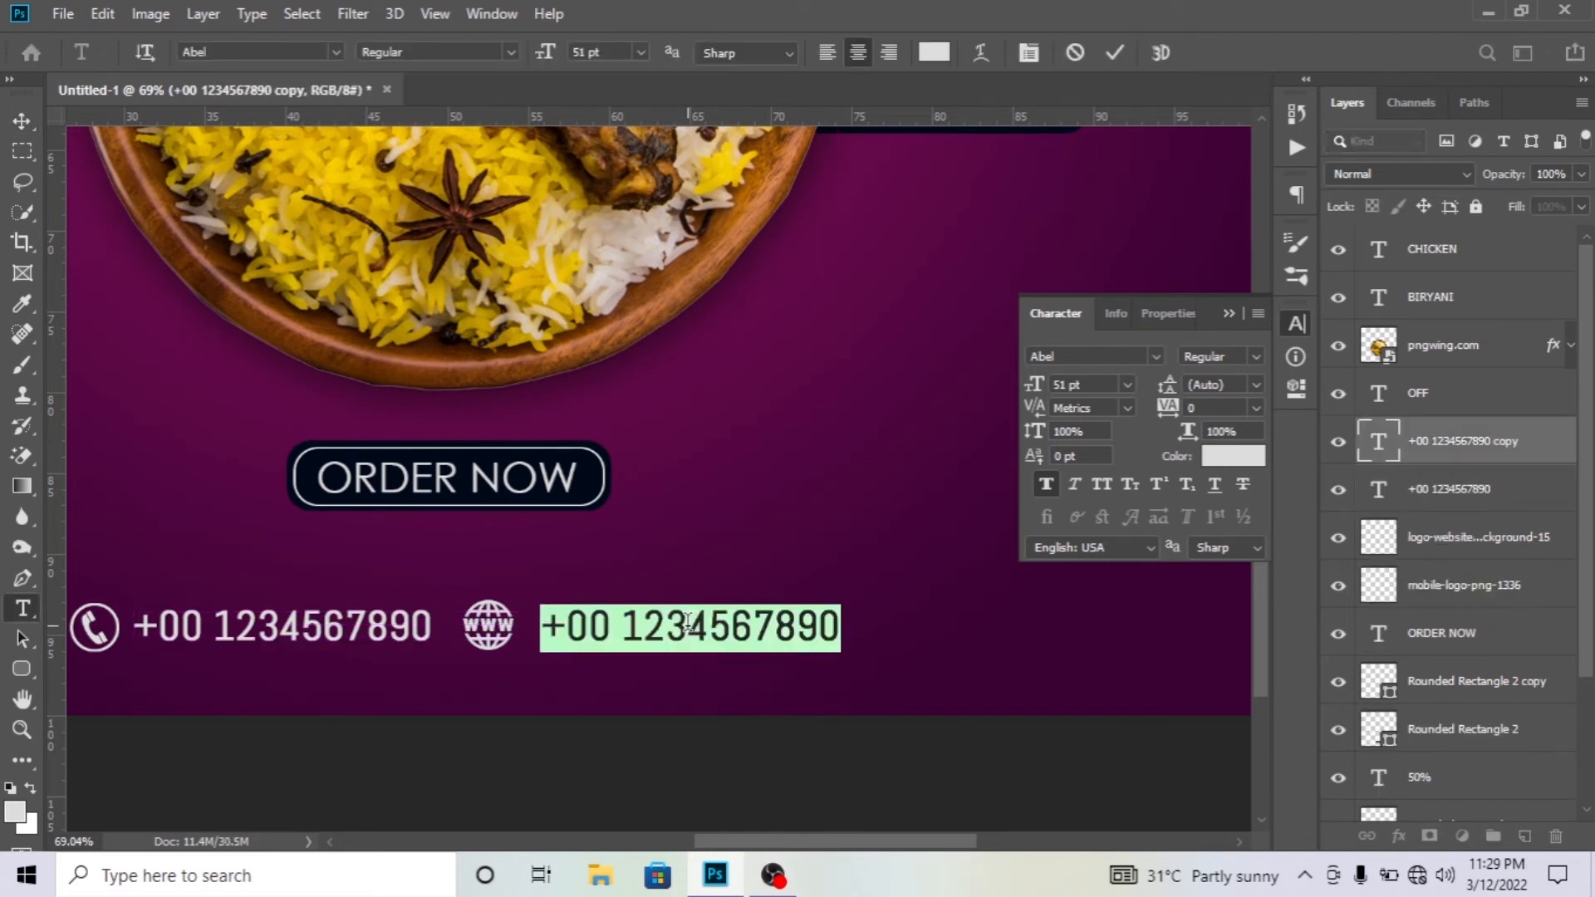
text(www.)
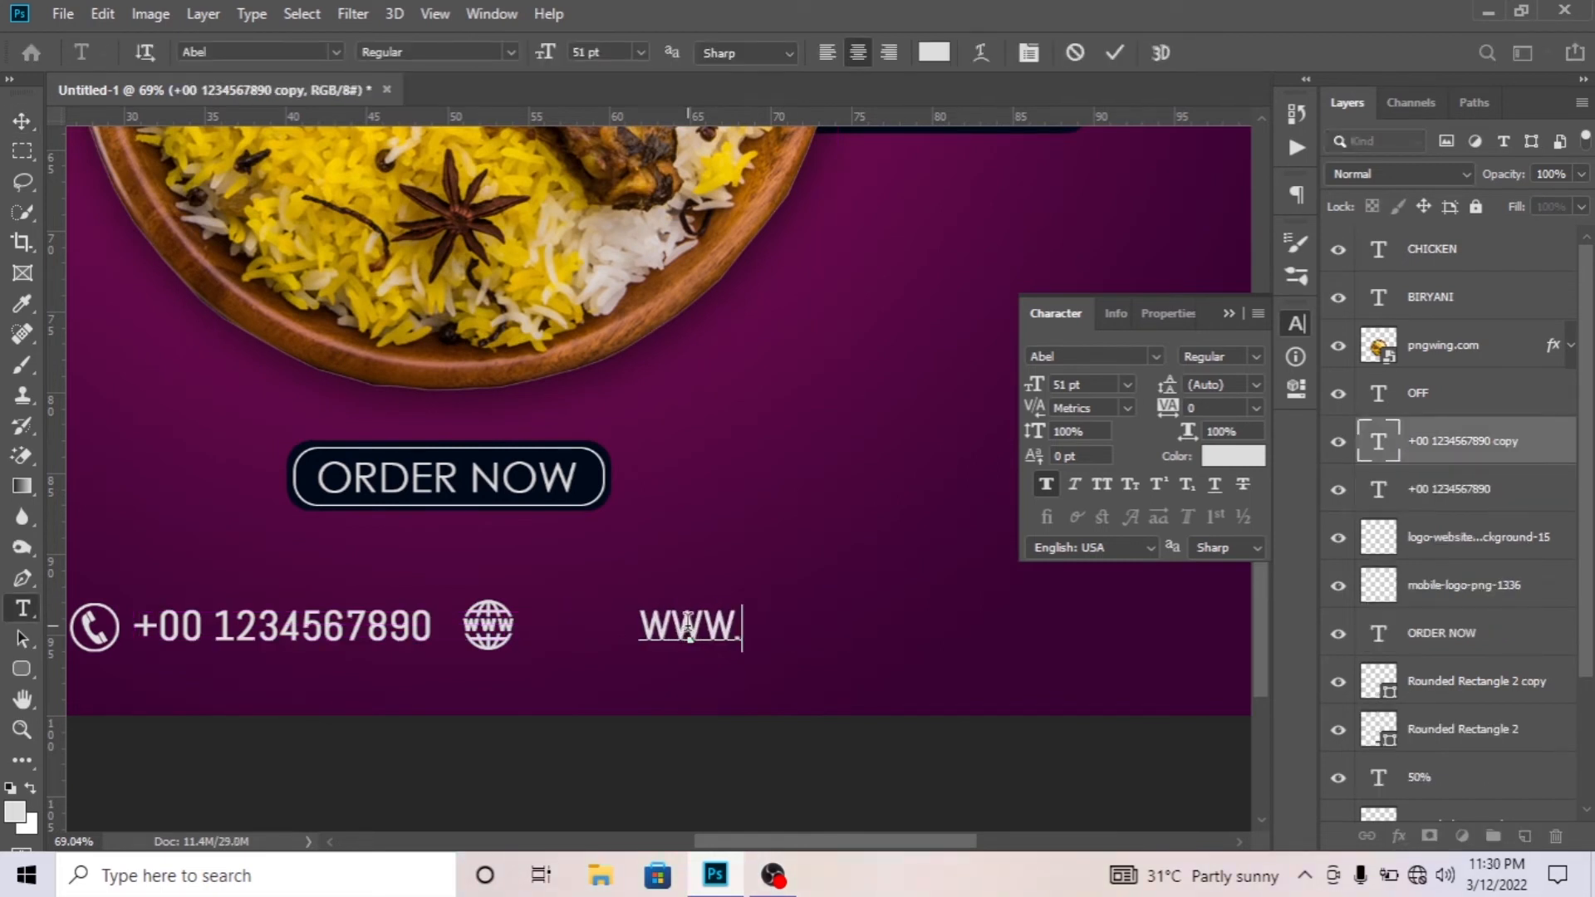
text(websi)
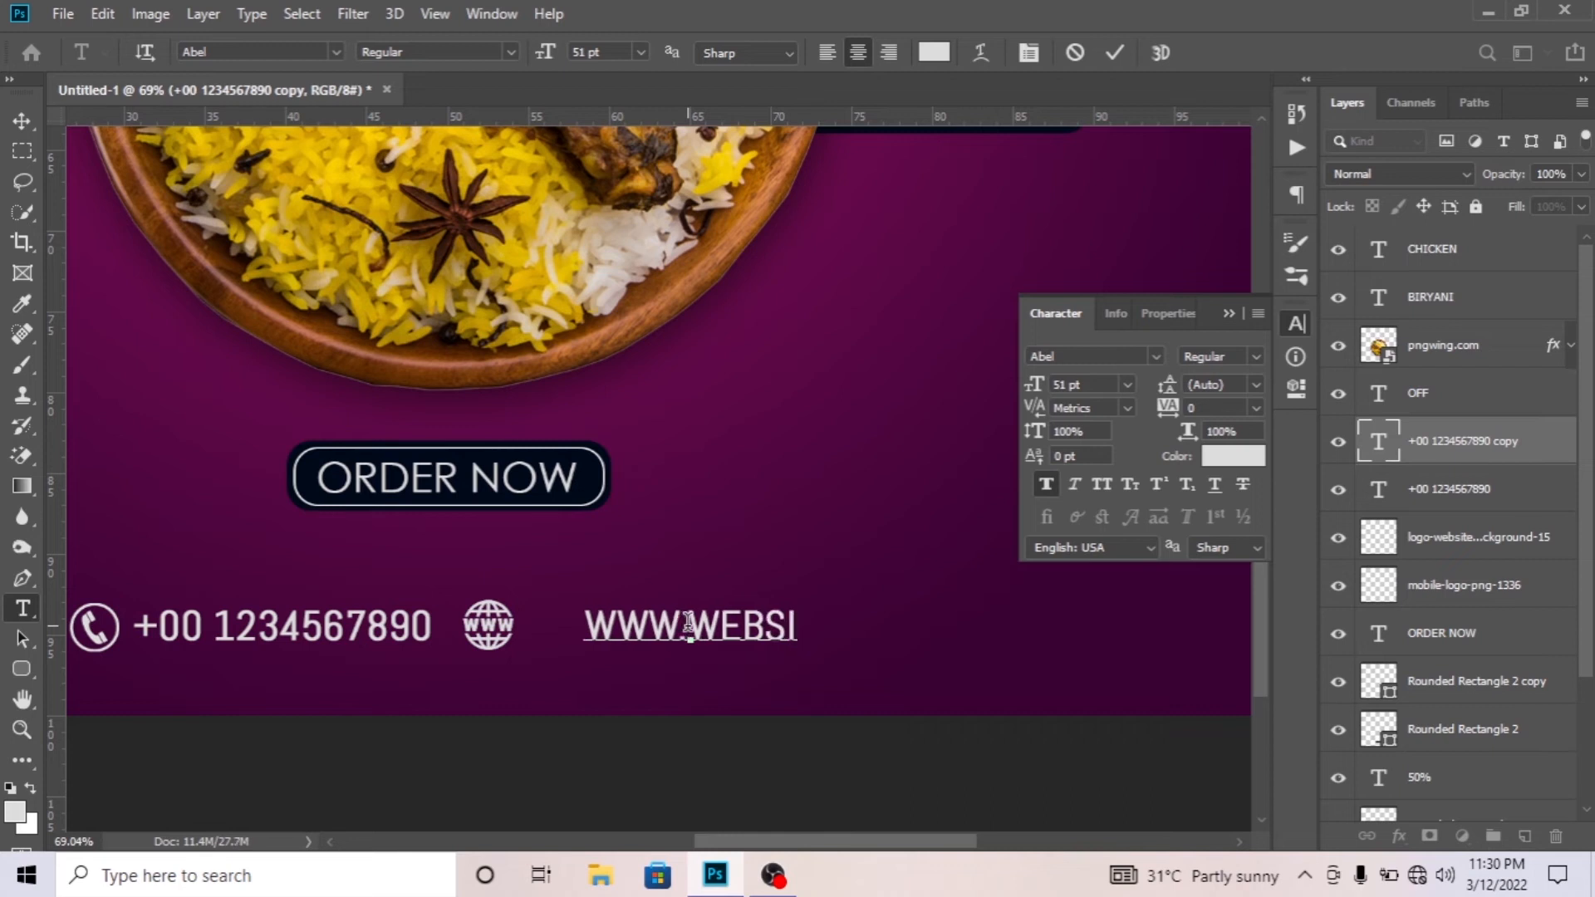
key(BackSpace)
key(BackSpace)
key(BackSpace)
key(BackSpace)
key(BackSpace)
key(BackSpace)
key(ctrl+a)
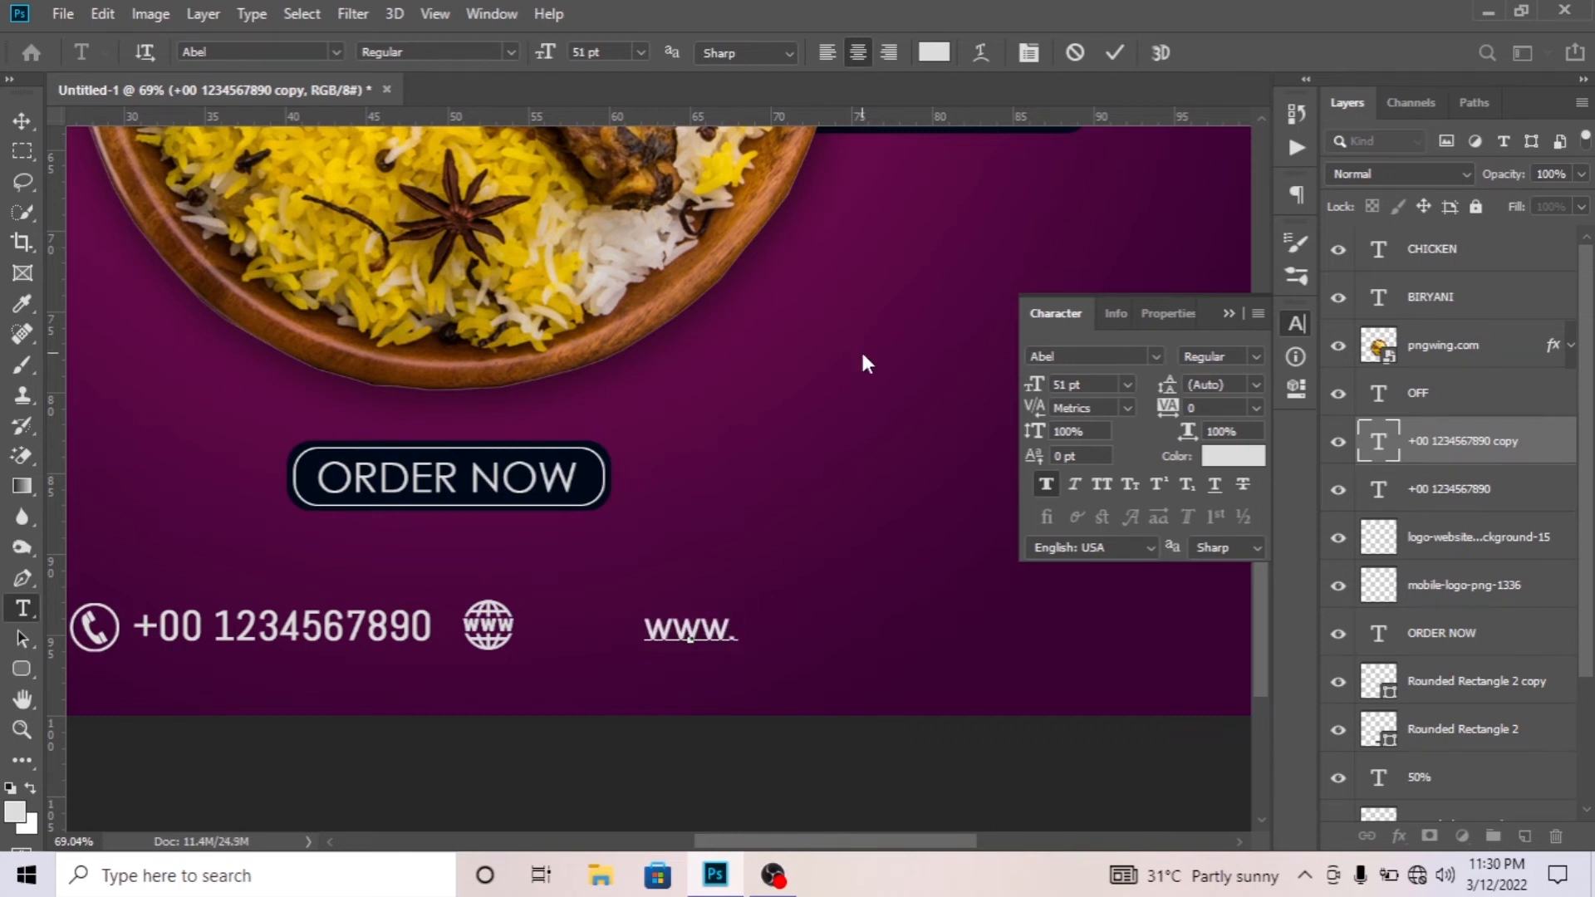
text(www.yourwebsite.com)
key(ctrl+Return)
key(v)
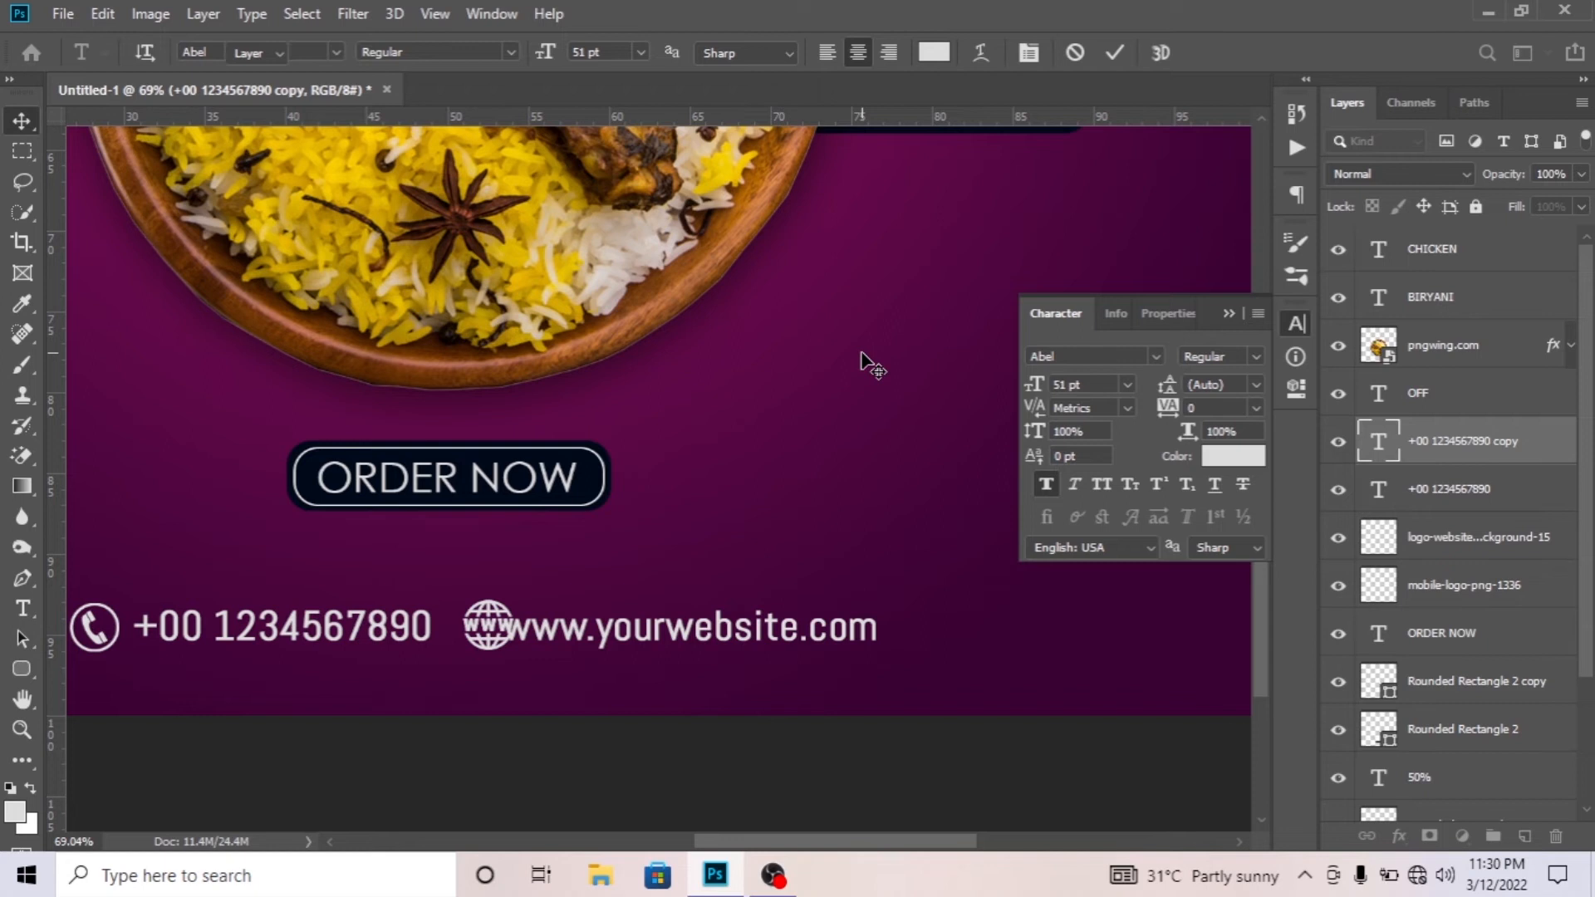
Shift the website address right so it clears the website icon, and level the phone icon with the contact line.
key(shift+Right)
key(shift+Right)
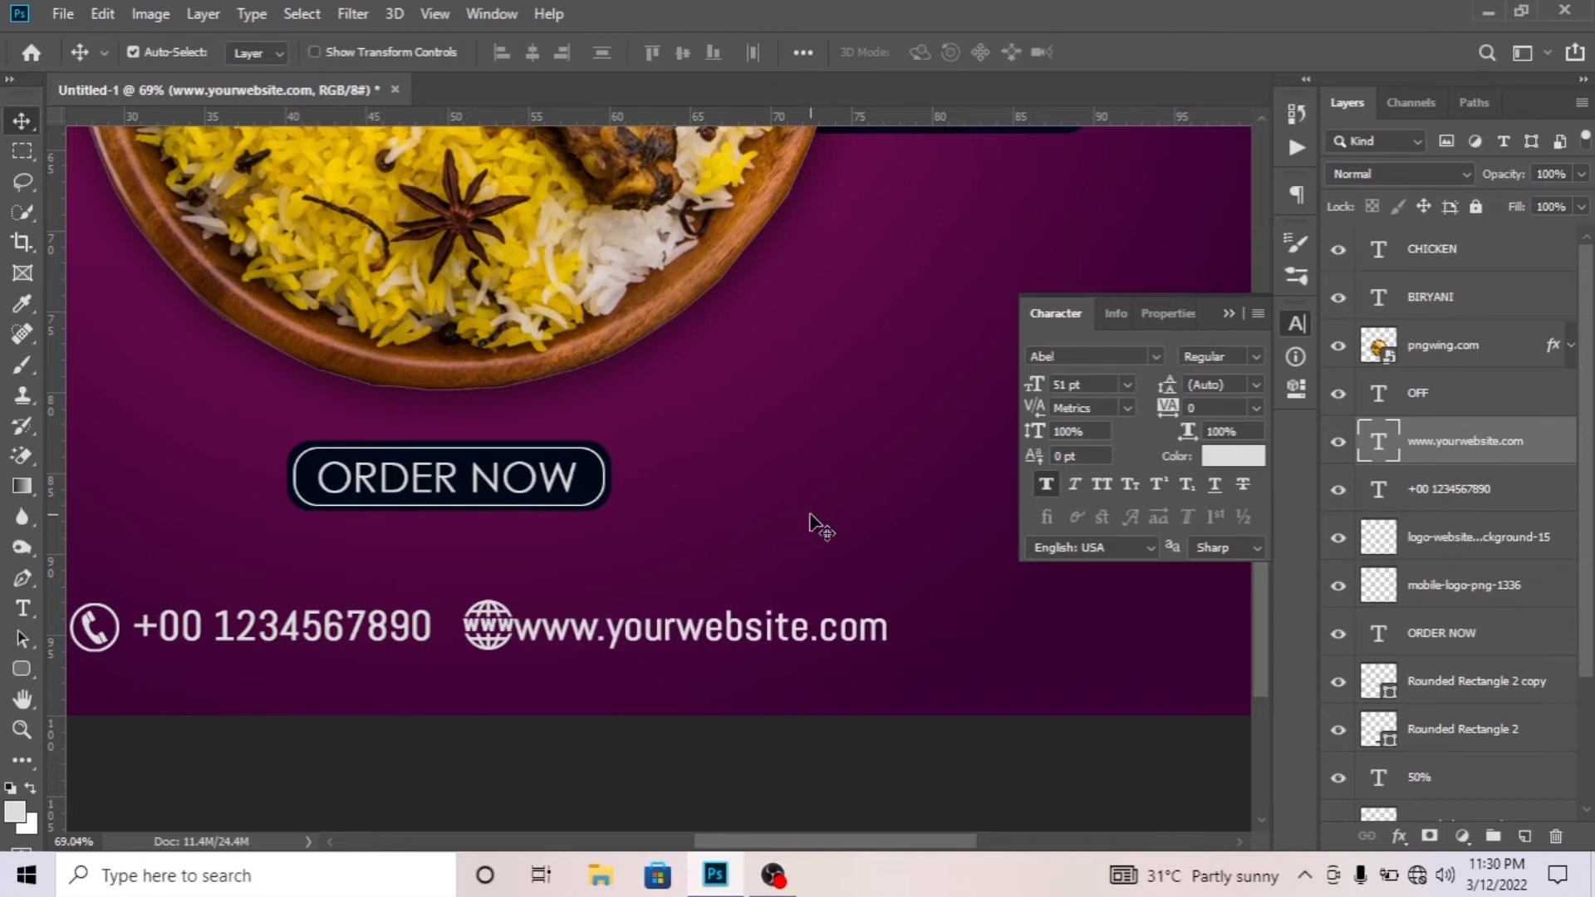
mouse_move(662, 640)
mouse_down()
mouse_move(691, 637)
mouse_move(671, 637)
mouse_up()
scroll(366, 651, left, 3)
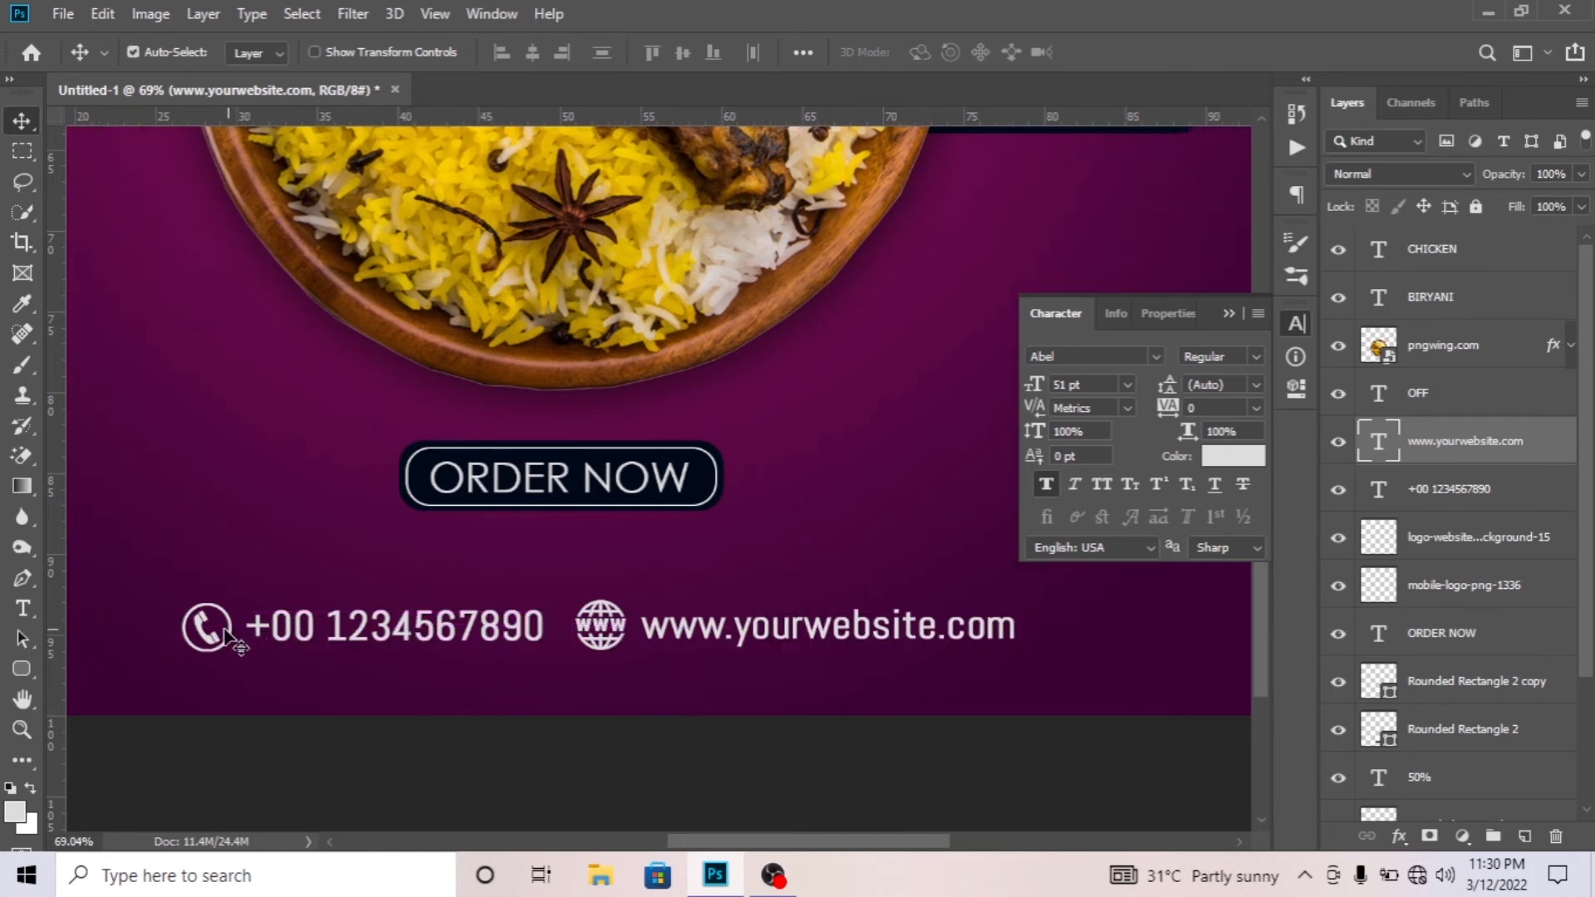
drag(202, 625, 208, 629)
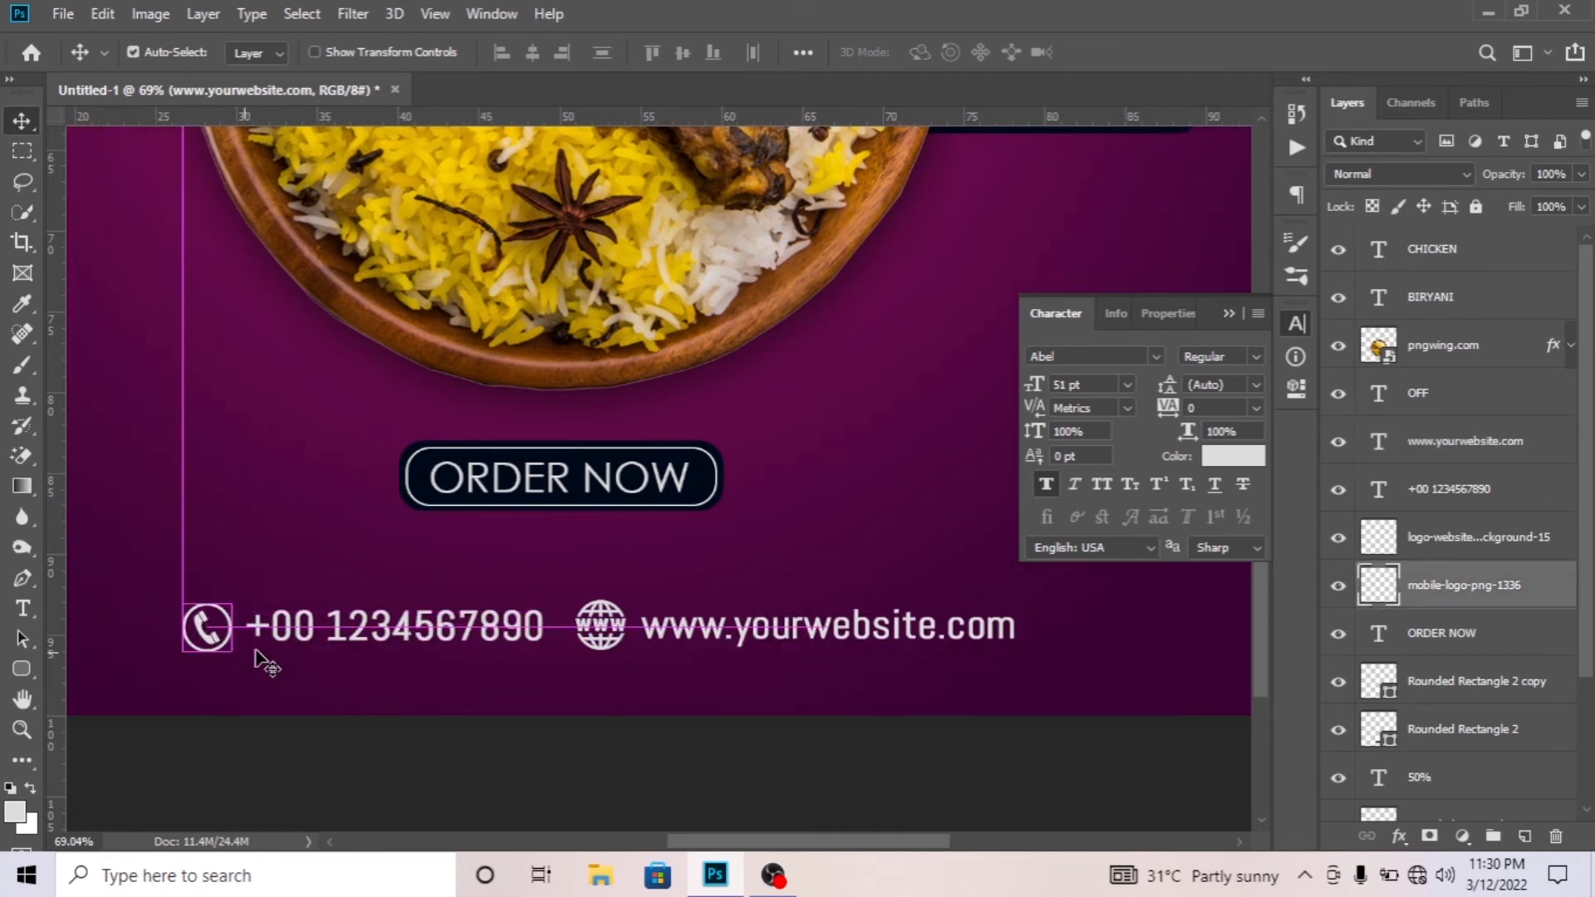
Select both contact icons and both contact texts together and nudge them up, closer beneath the ORDER NOW button.
scroll(342, 673, down, 5)
scroll(723, 807, up, 2)
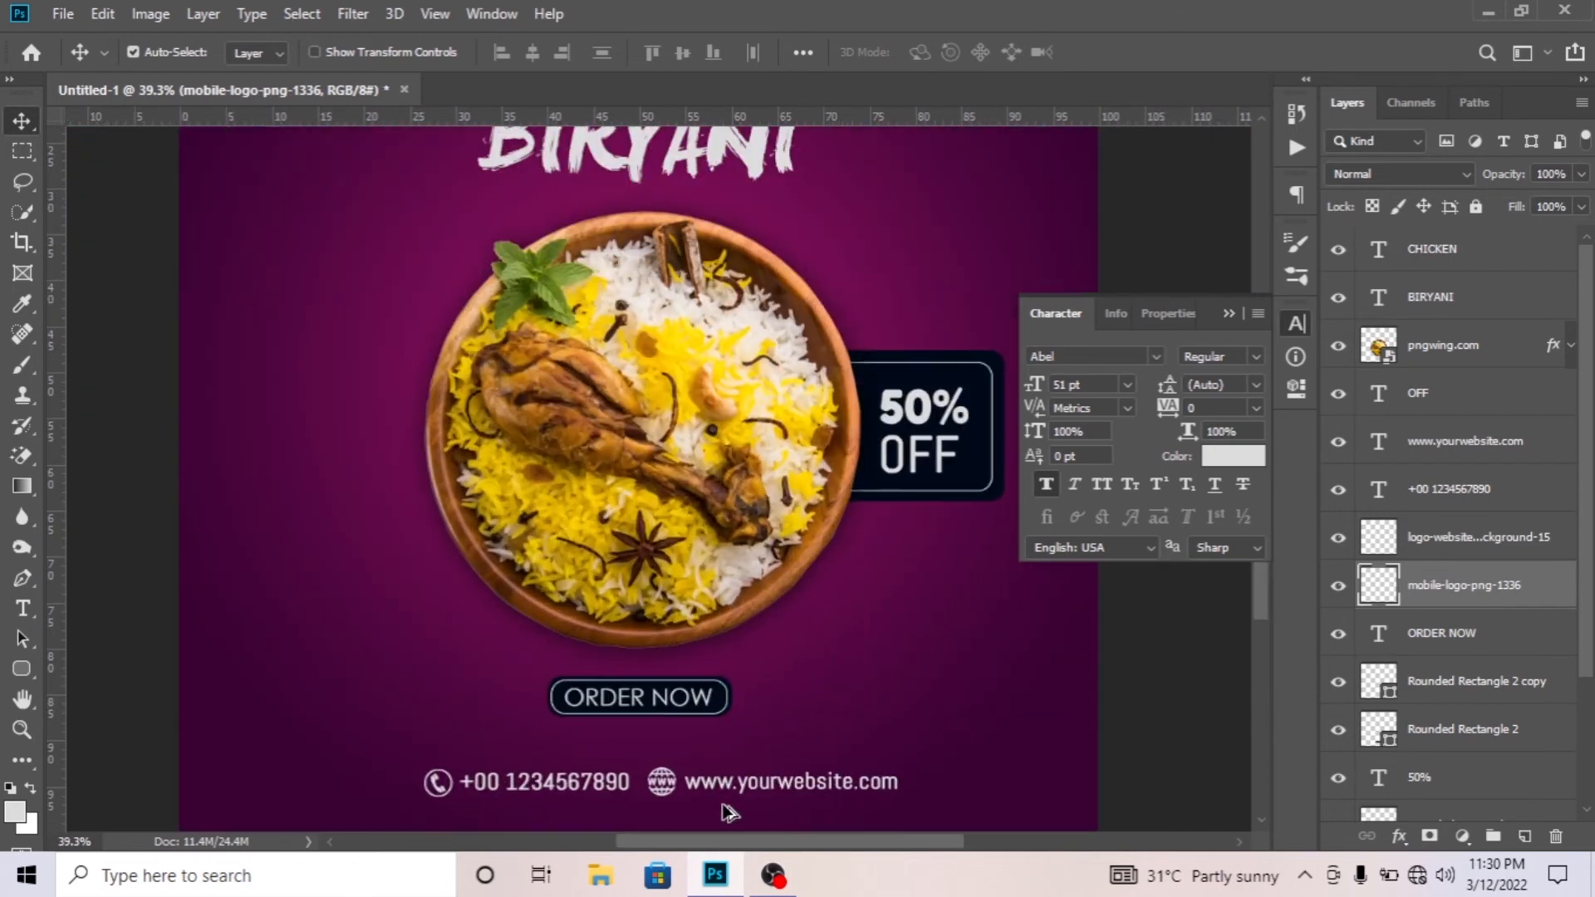
scroll(1254, 643, down, 3)
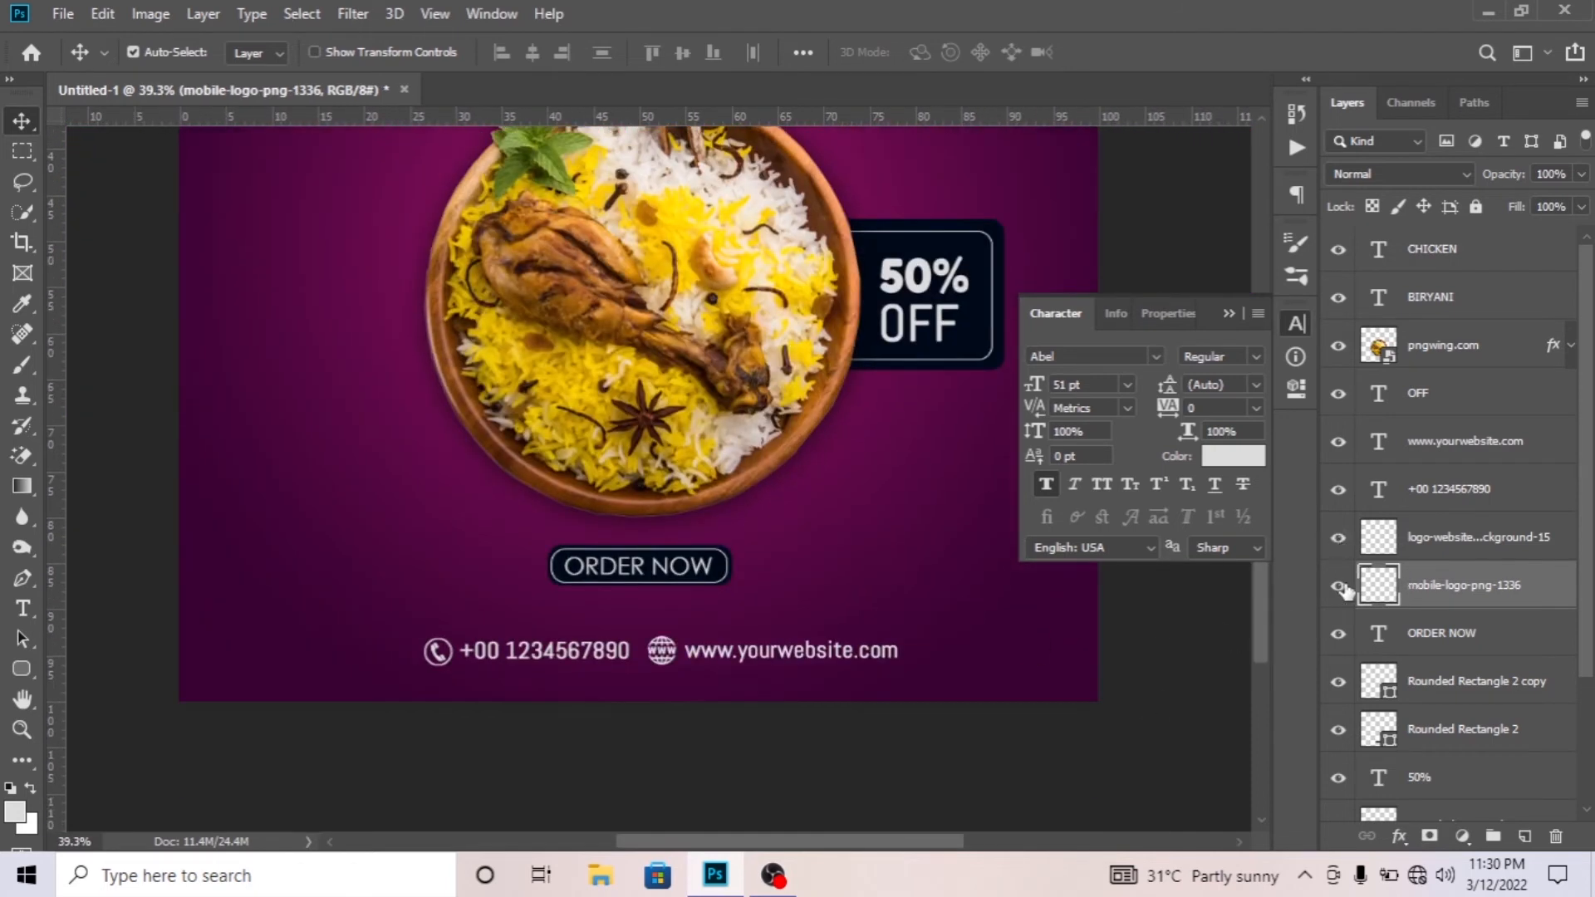
ctrl+click(1482, 538)
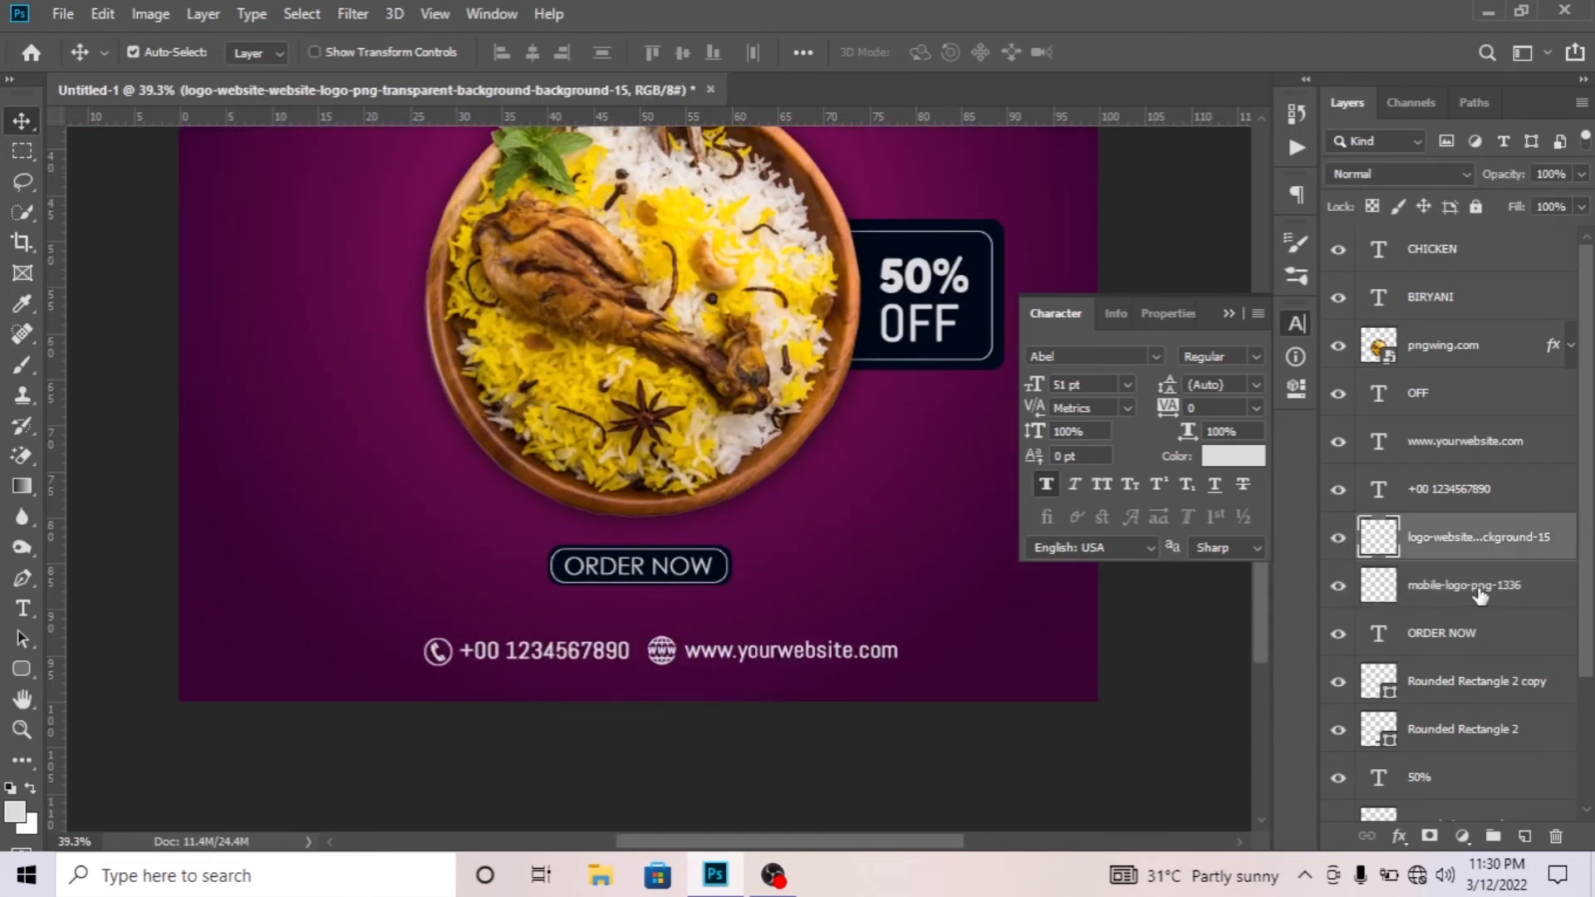
ctrl+click(1490, 496)
ctrl+click(1514, 447)
key(Up)
key(Up)
key(Up)
key(Up)
key(Up)
key(Up)
key(Up)
key(Up)
key(Up)
key(Up)
key(Up)
key(Up)
key(Up)
key(Up)
key(Up)
key(Up)
key(Up)
key(Up)
key(Up)
key(Up)
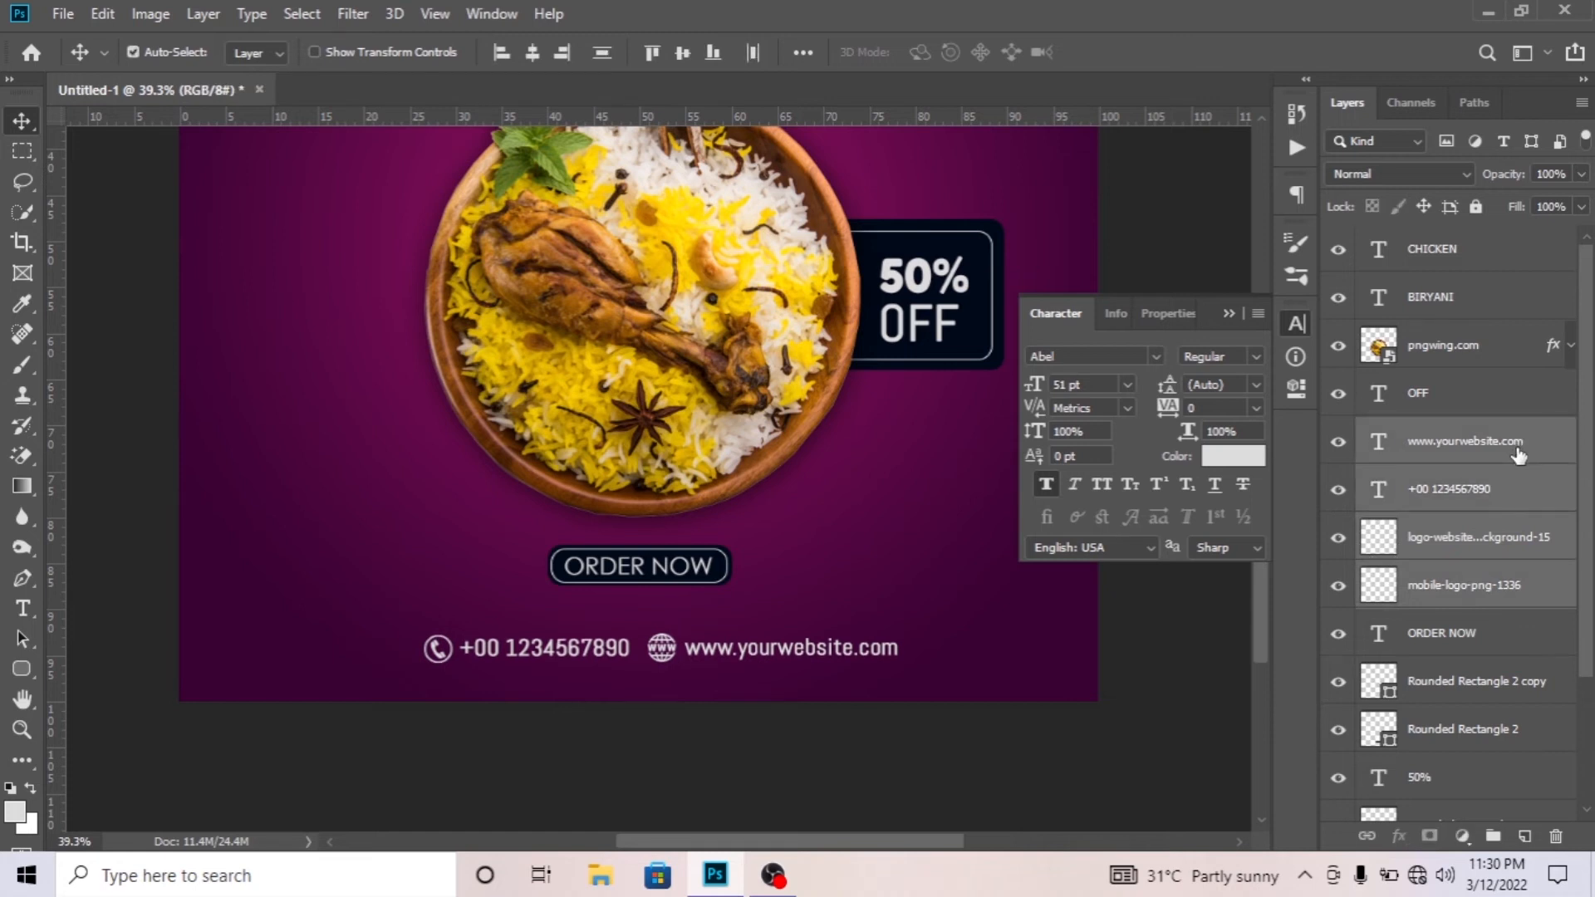
key(Up)
key(Up)
key(Up)
key(Up)
key(Up)
key(Up)
key(Up)
key(Up)
key(Up)
key(Up)
key(Up)
key(Up)
key(Up)
key(Up)
key(Up)
key(Up)
key(Up)
key(Up)
key(Up)
key(Up)
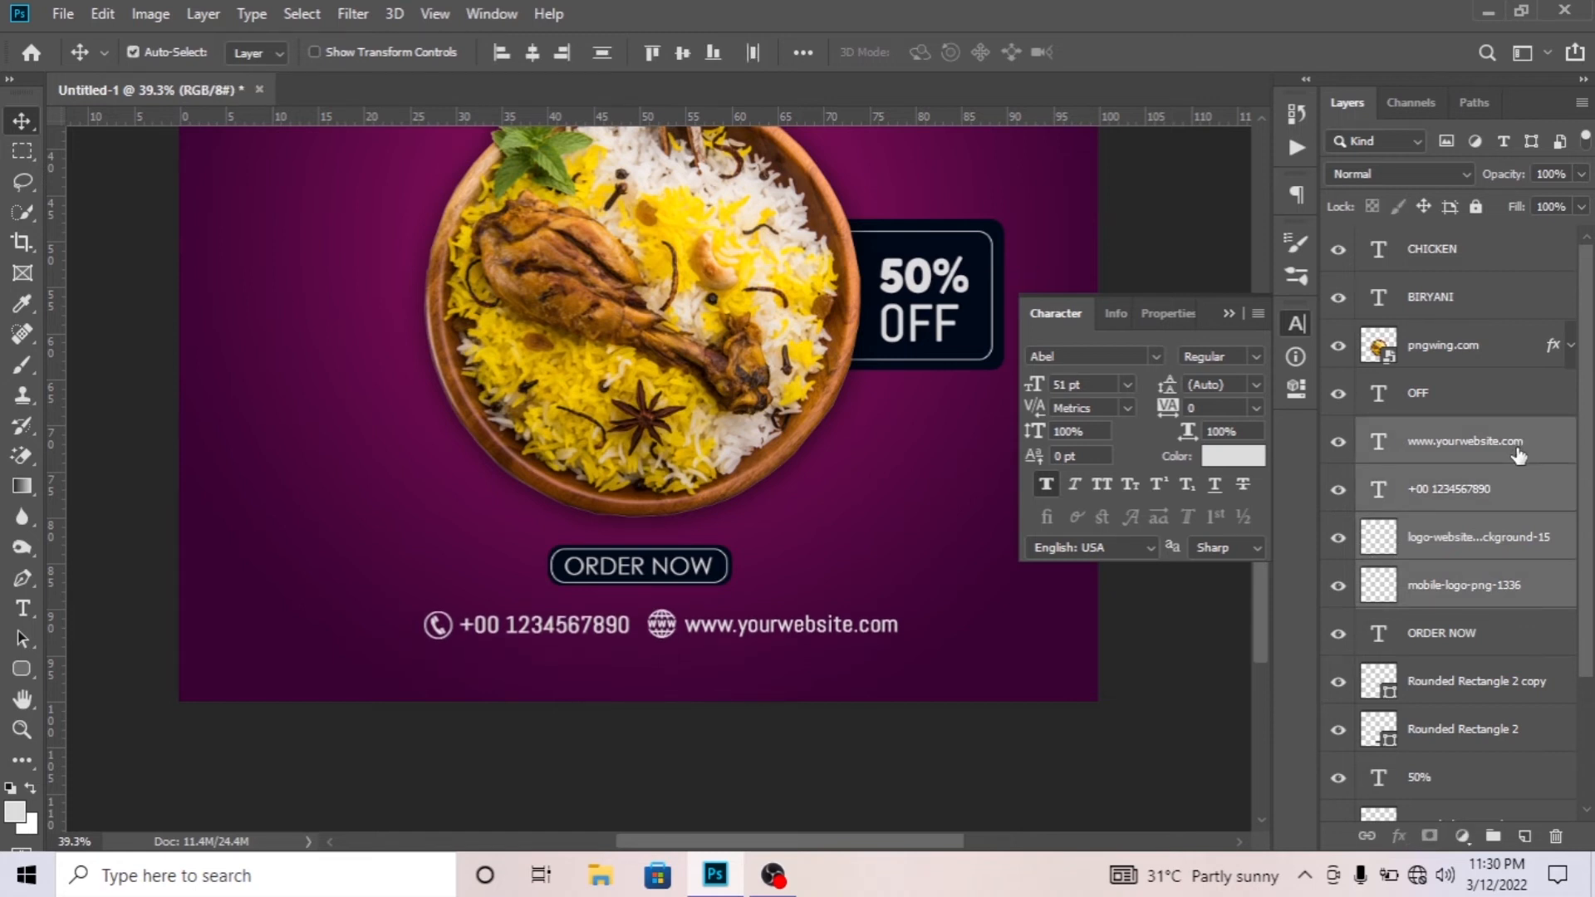
key(Down)
key(Down)
key(Down)
key(Down)
key(Down)
key(Down)
key(Down)
key(Down)
key(Down)
key(Down)
key(Down)
key(Down)
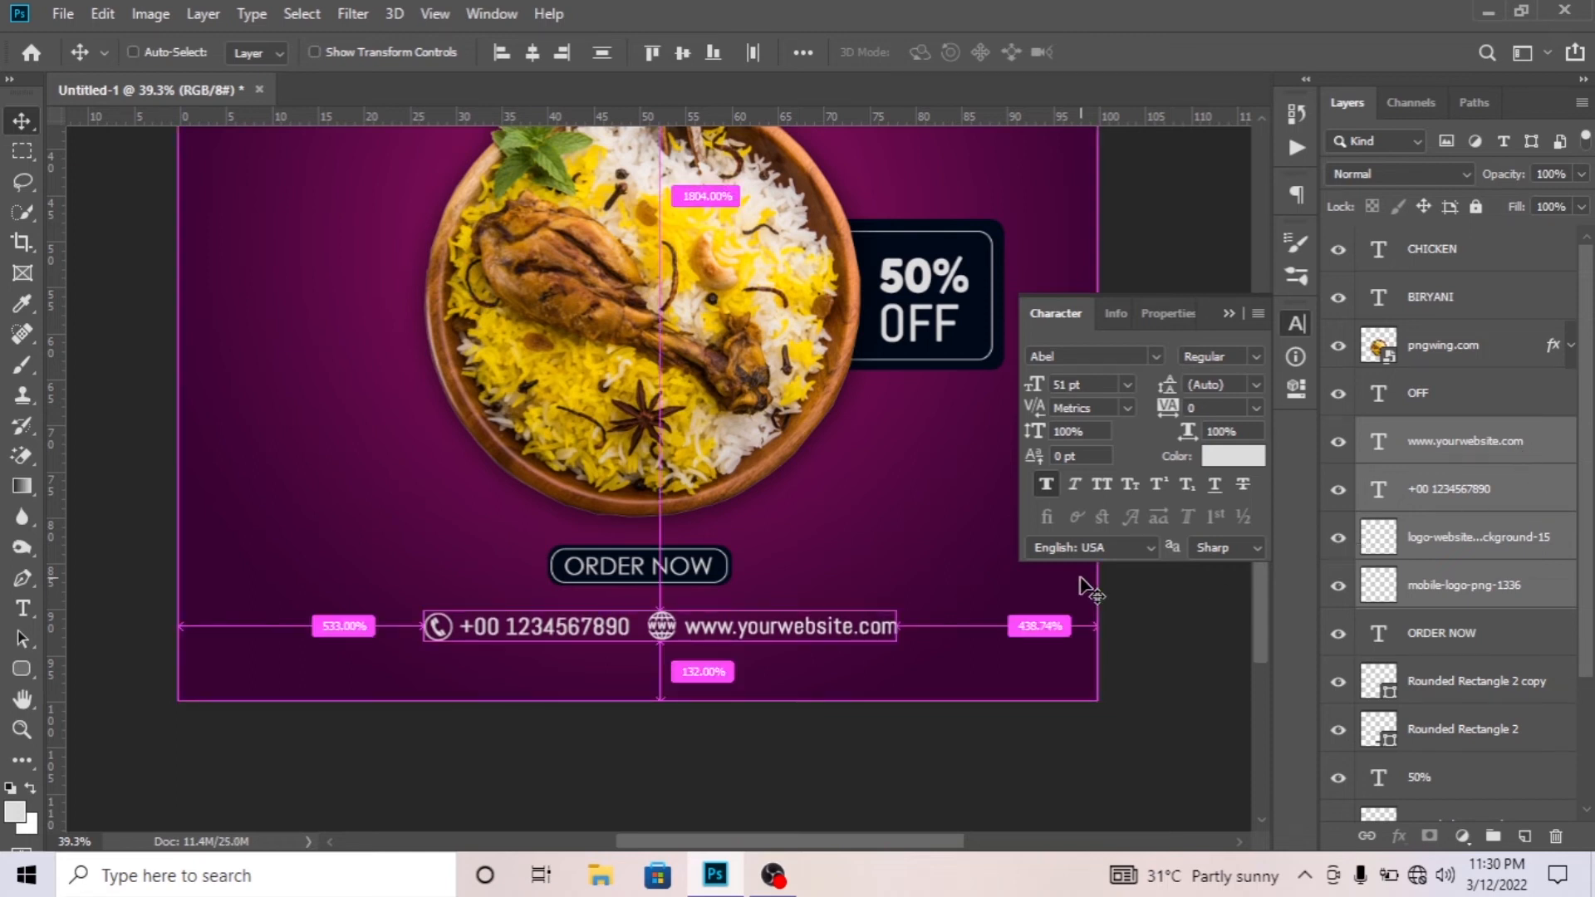
Scale the selected contact row down about its centre until its text is about 41.9 pt.
key(ctrl+t)
drag(899, 607, 859, 619)
key(Return)
key(ctrl+0)
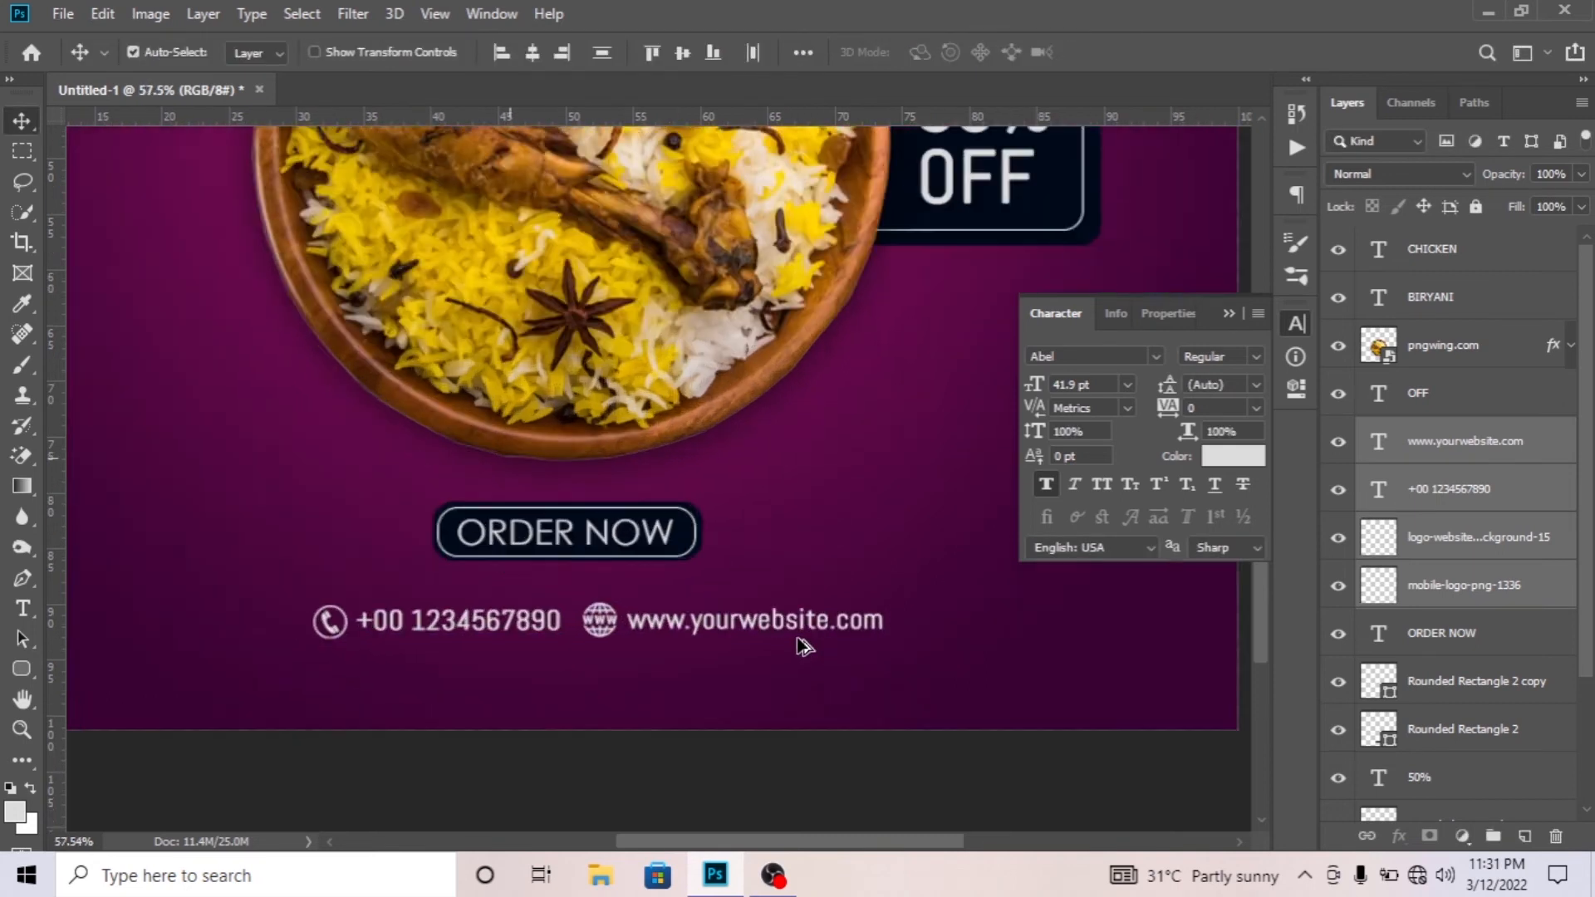
scroll(804, 647, down, 1)
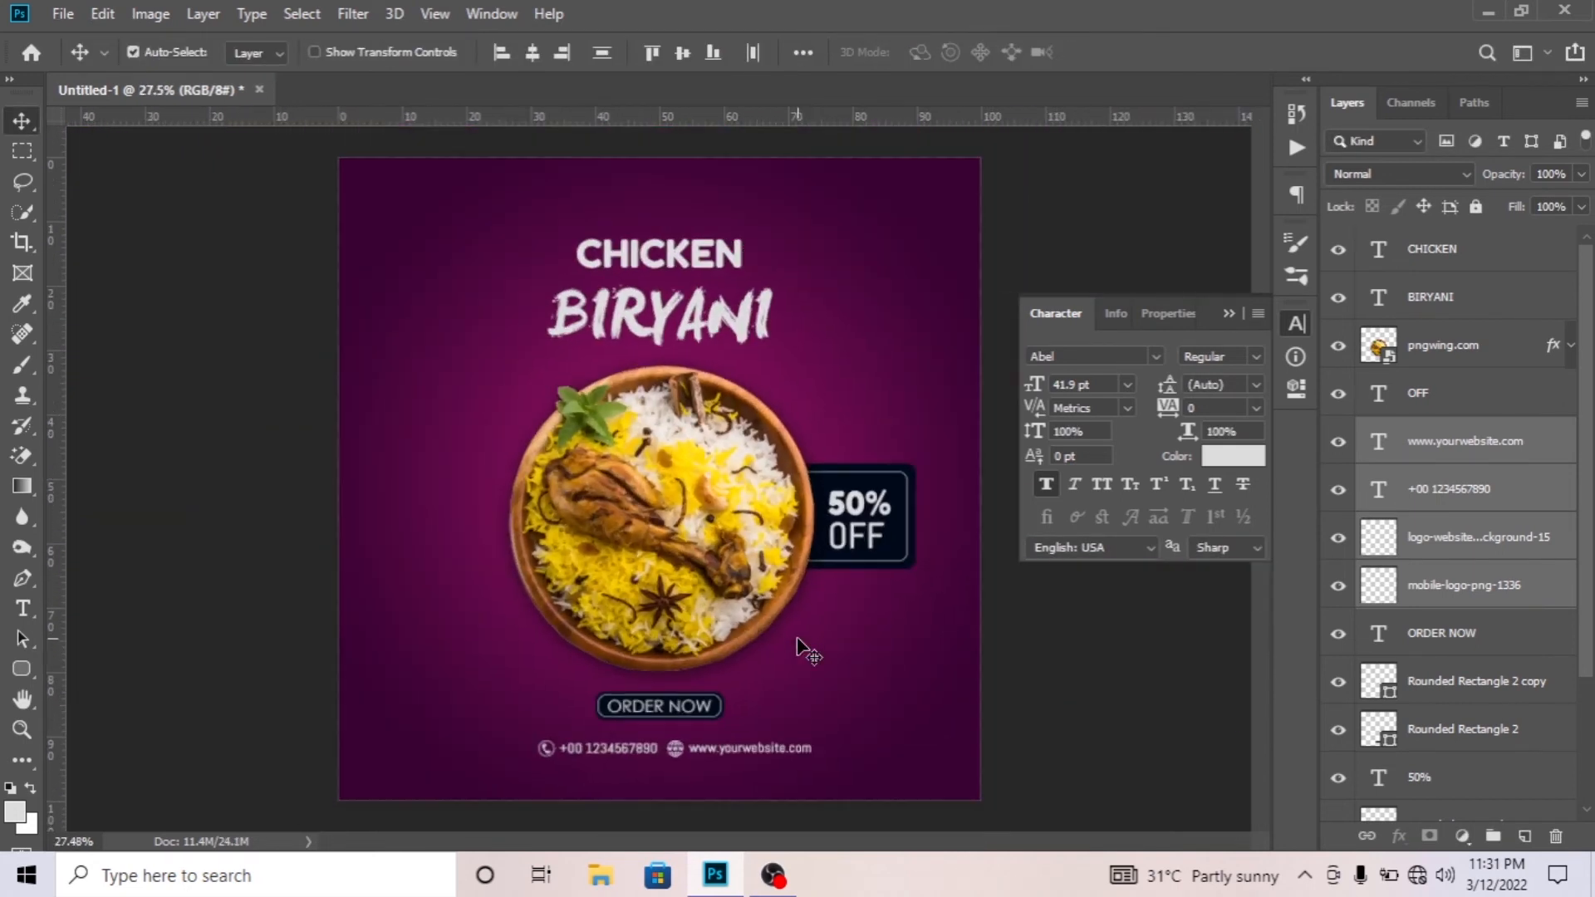
scroll(798, 639, up, 1)
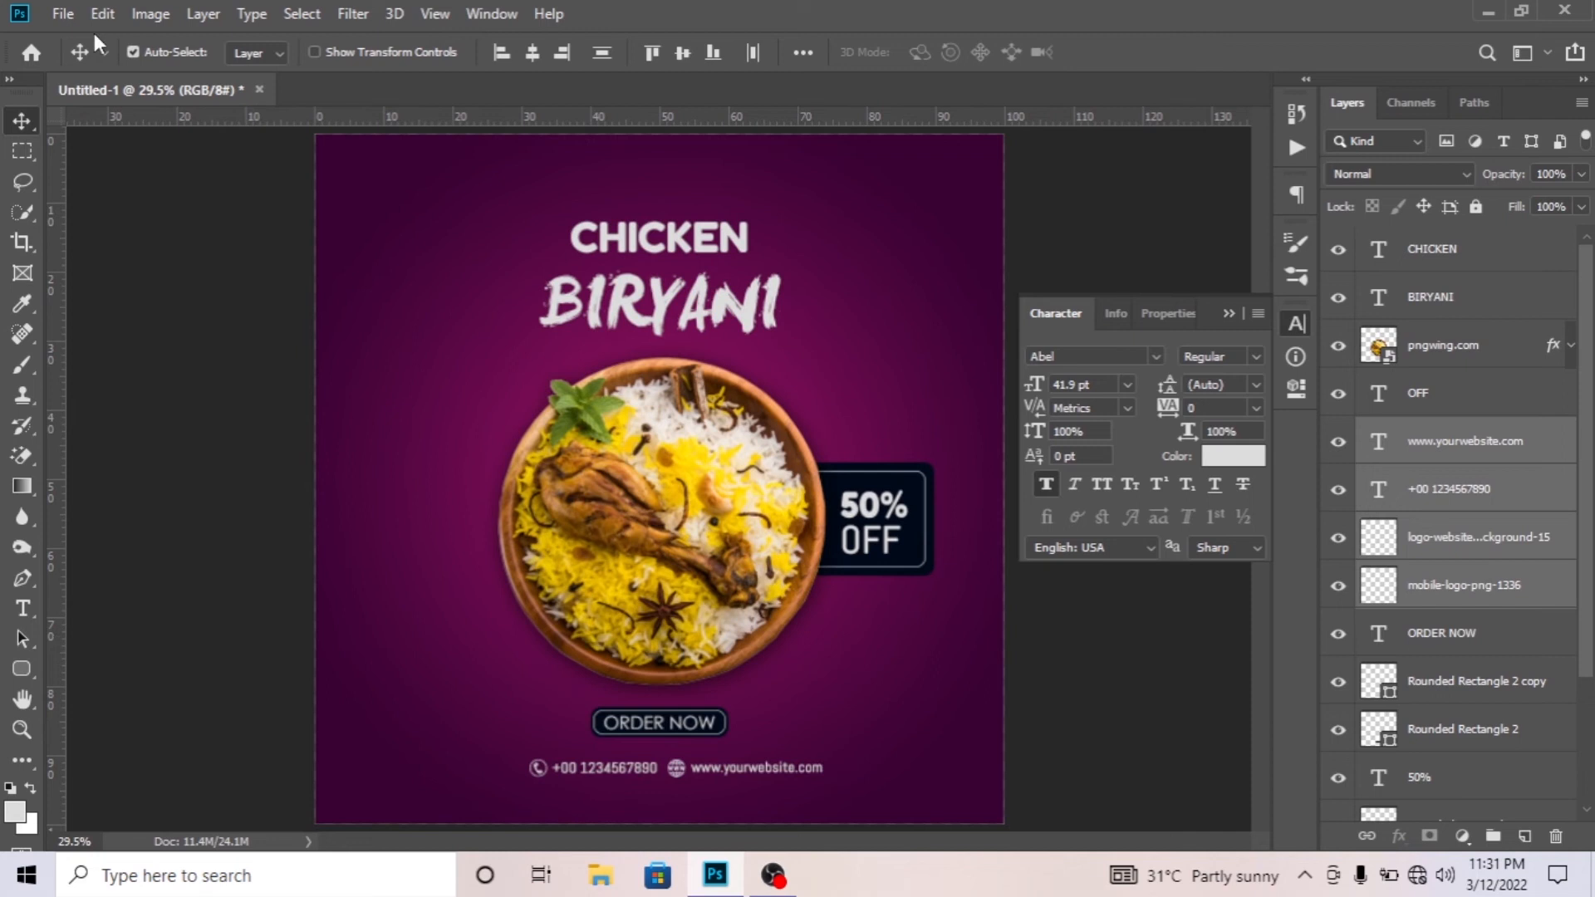
Open the sketch image pngwing.com (5) from the Food folder inside 01 PNG images.
click(62, 13)
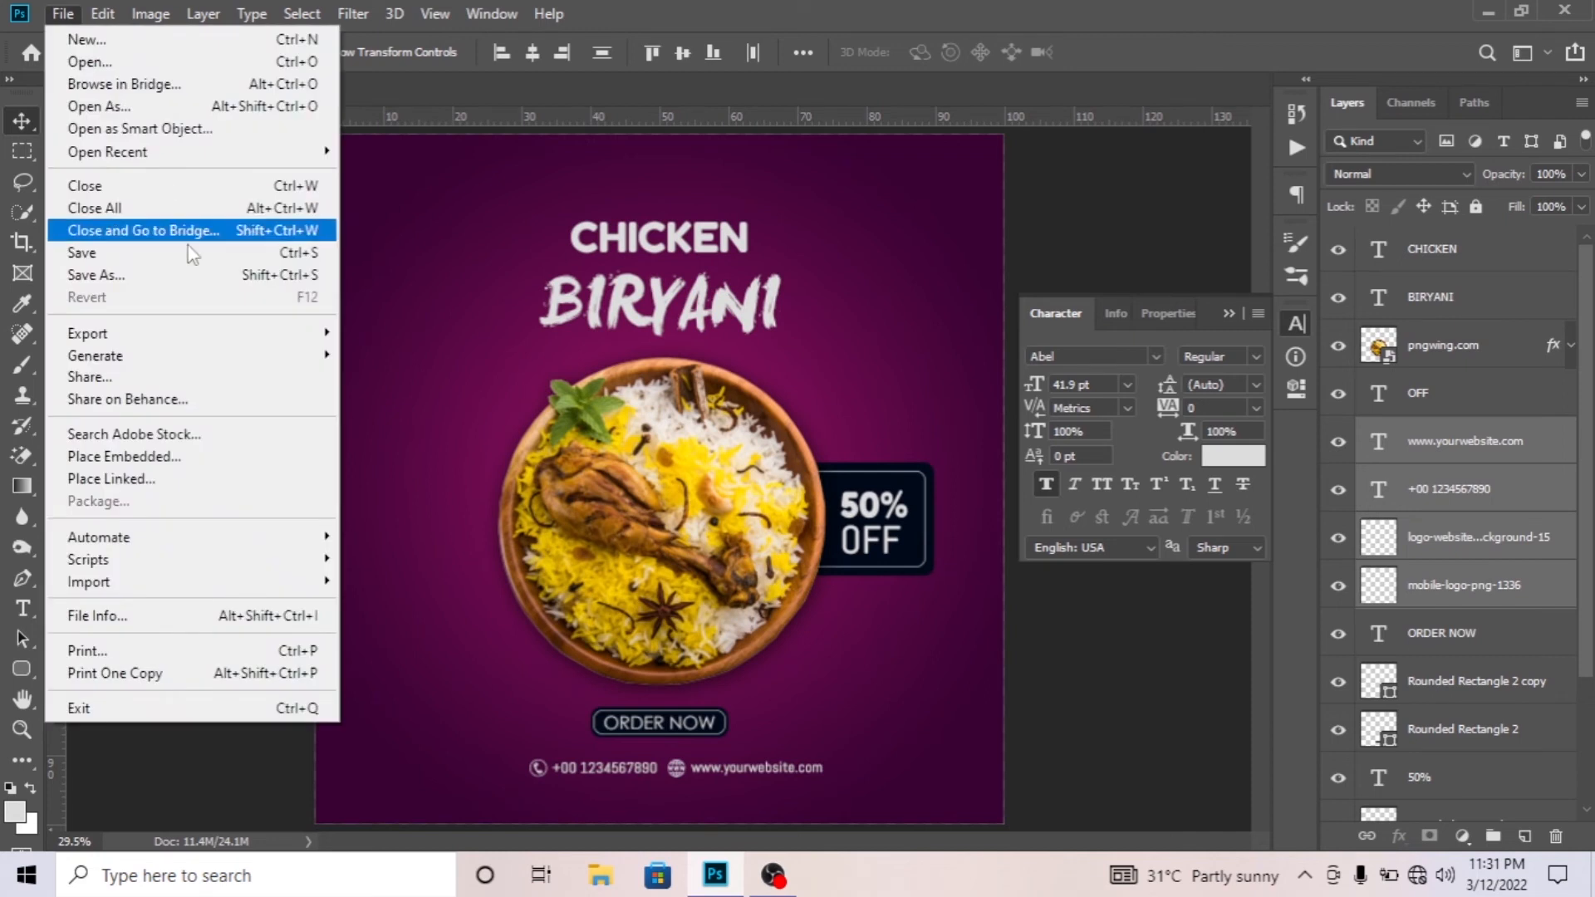
click(189, 67)
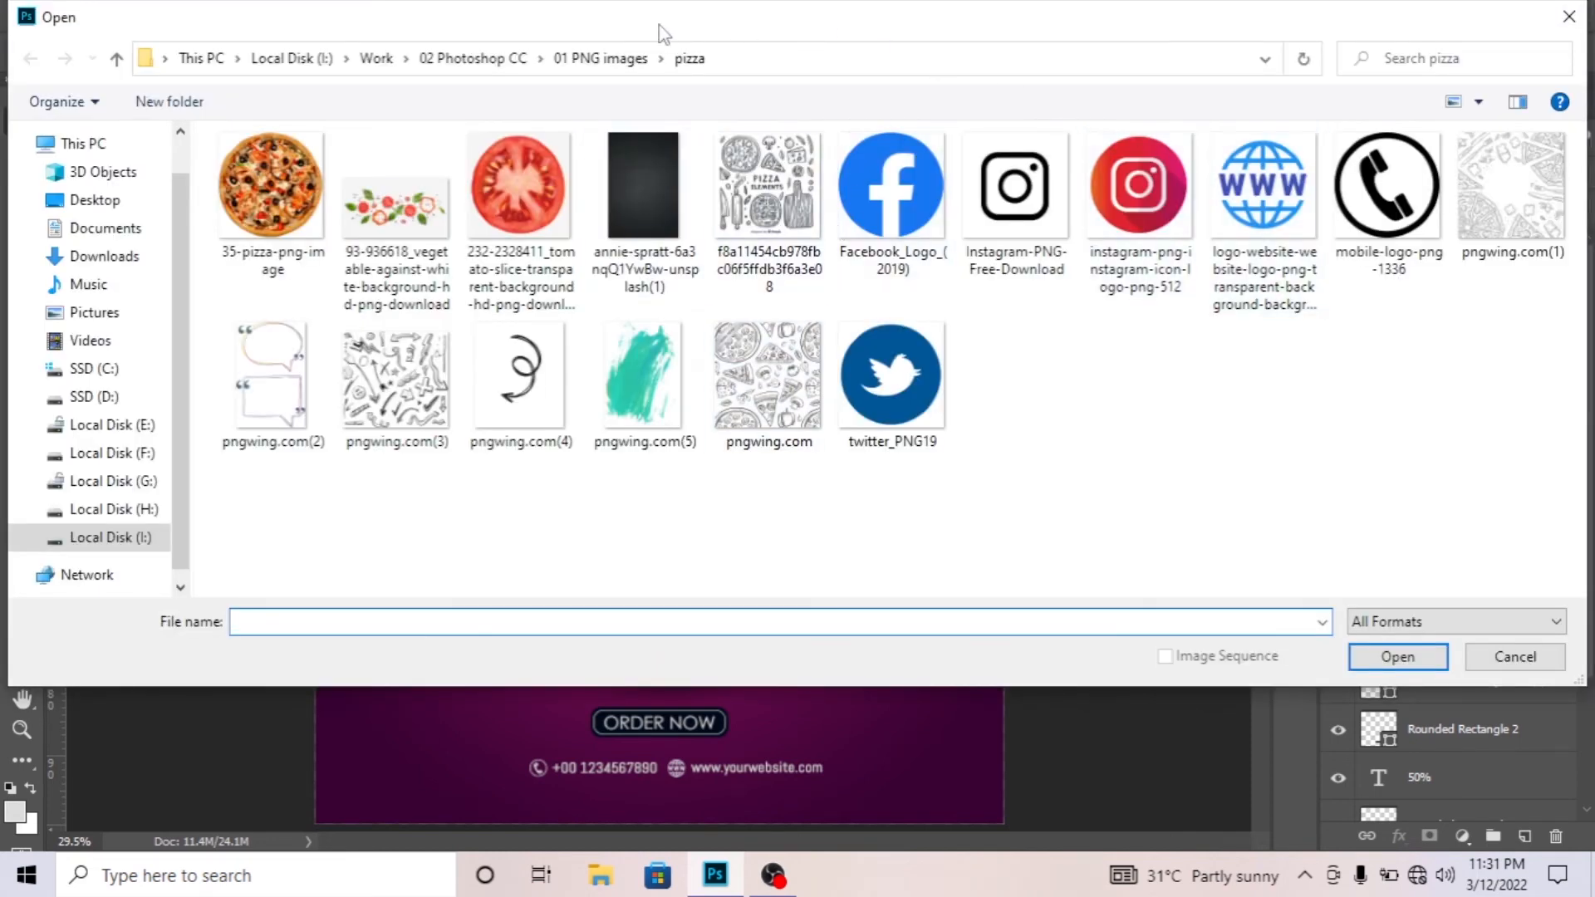
click(600, 58)
double_click(271, 187)
click(779, 374)
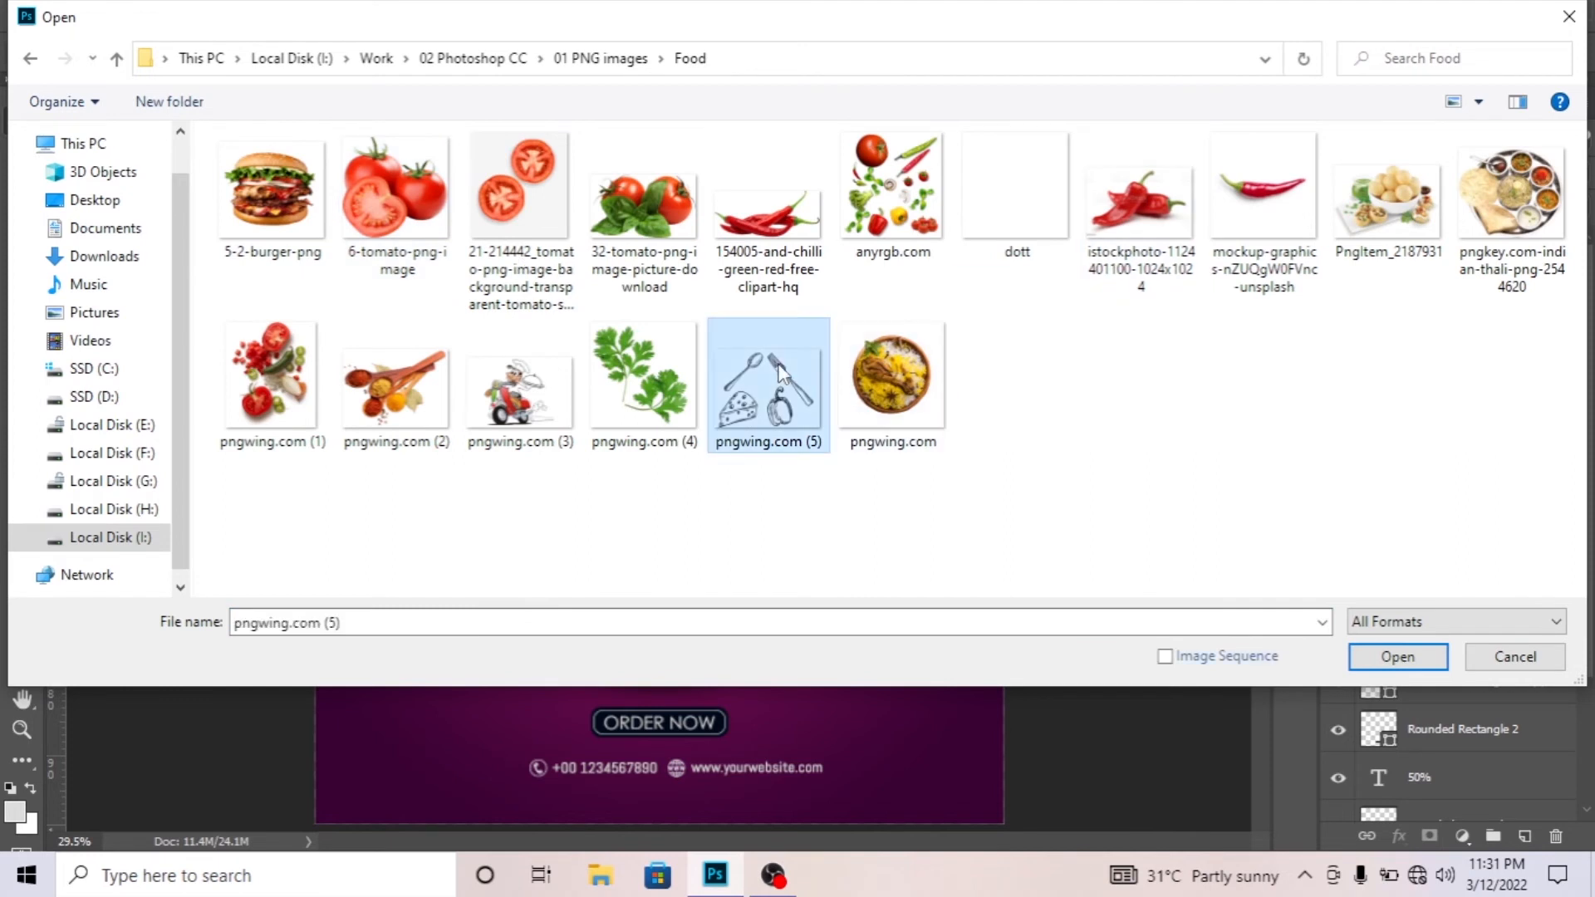
double_click(779, 374)
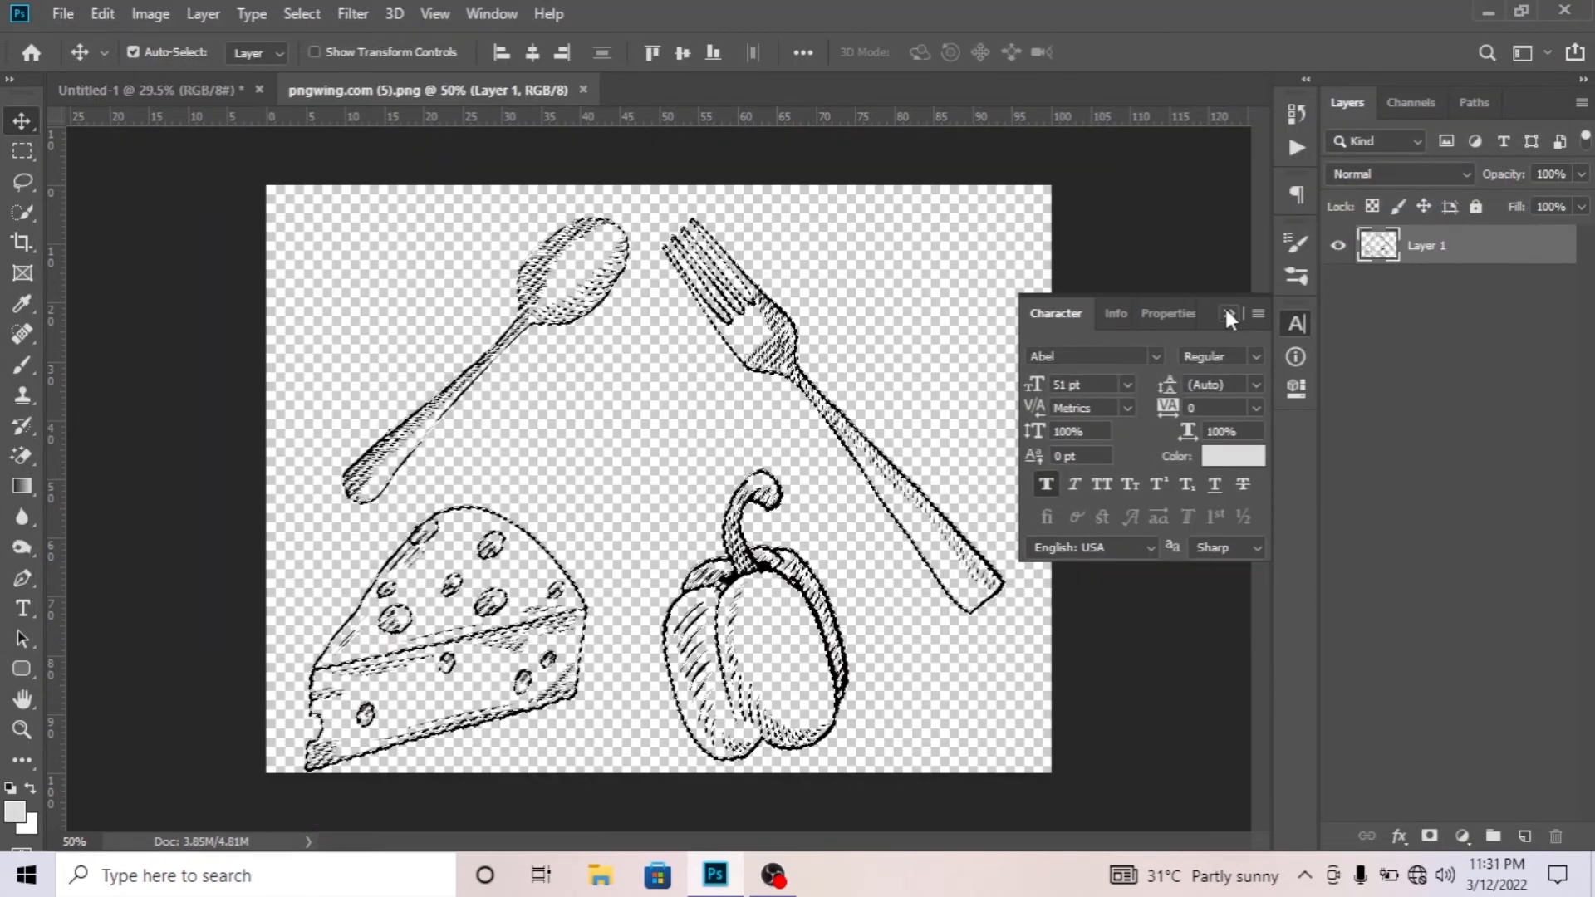
Paint the selected sketch outlines off-white with a large brush, and clear the selection.
click(1235, 318)
key(b)
mouse_move(665, 508)
mouse_down()
mouse_move(795, 393)
mouse_move(595, 415)
mouse_move(421, 676)
mouse_move(662, 540)
mouse_up()
key(ctrl+d)
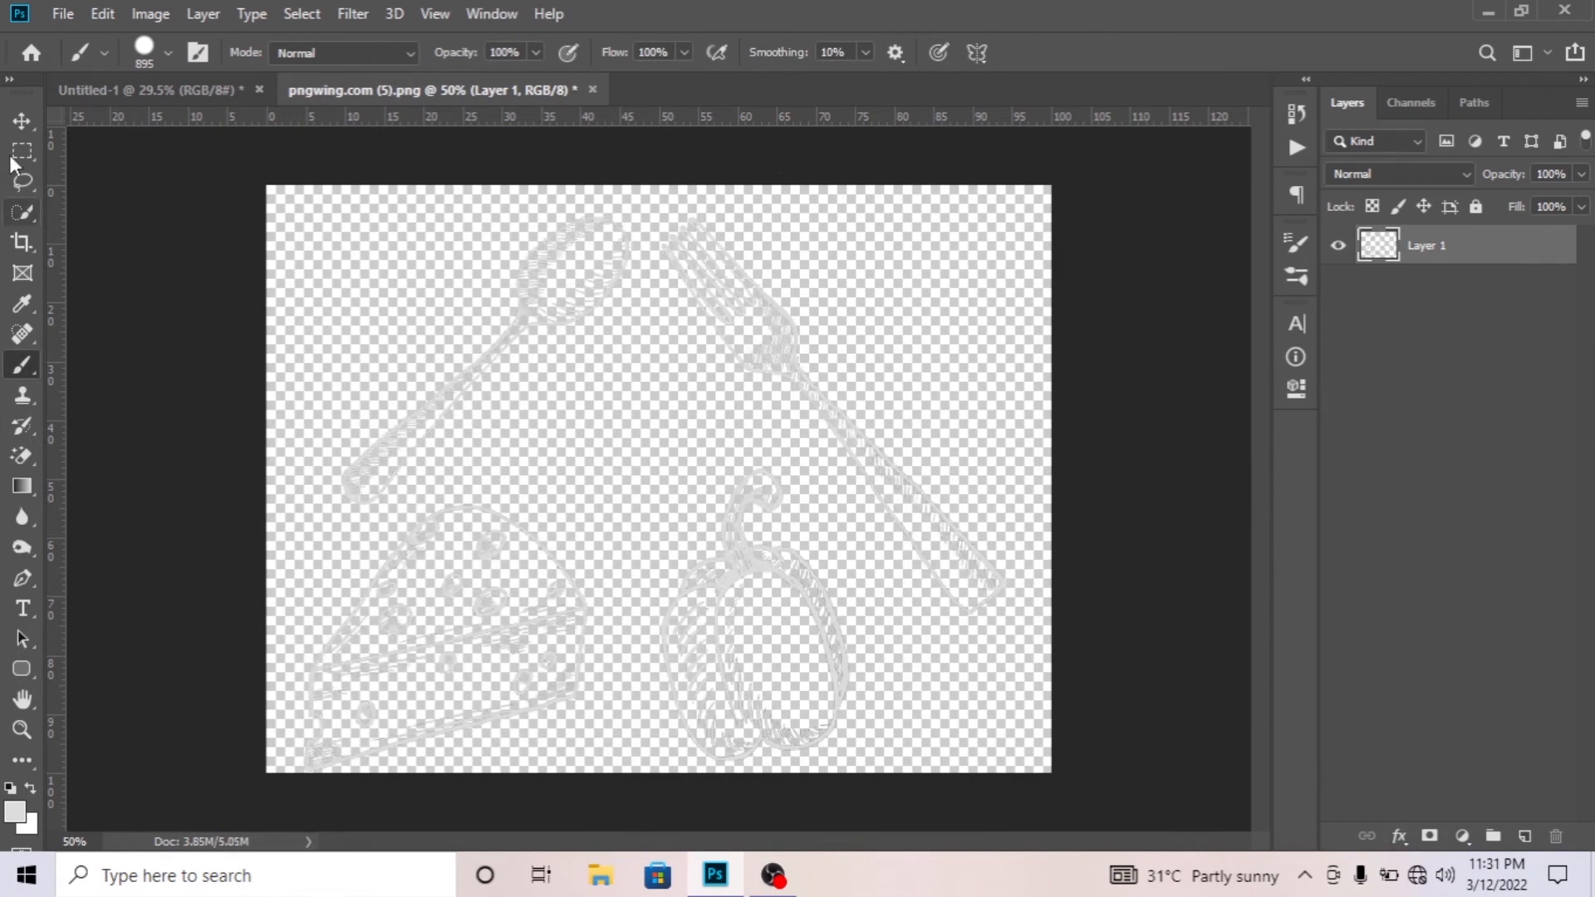
Lasso the spoon sketch and bring it into the Untitled-1 poster document beside the bowl.
click(22, 181)
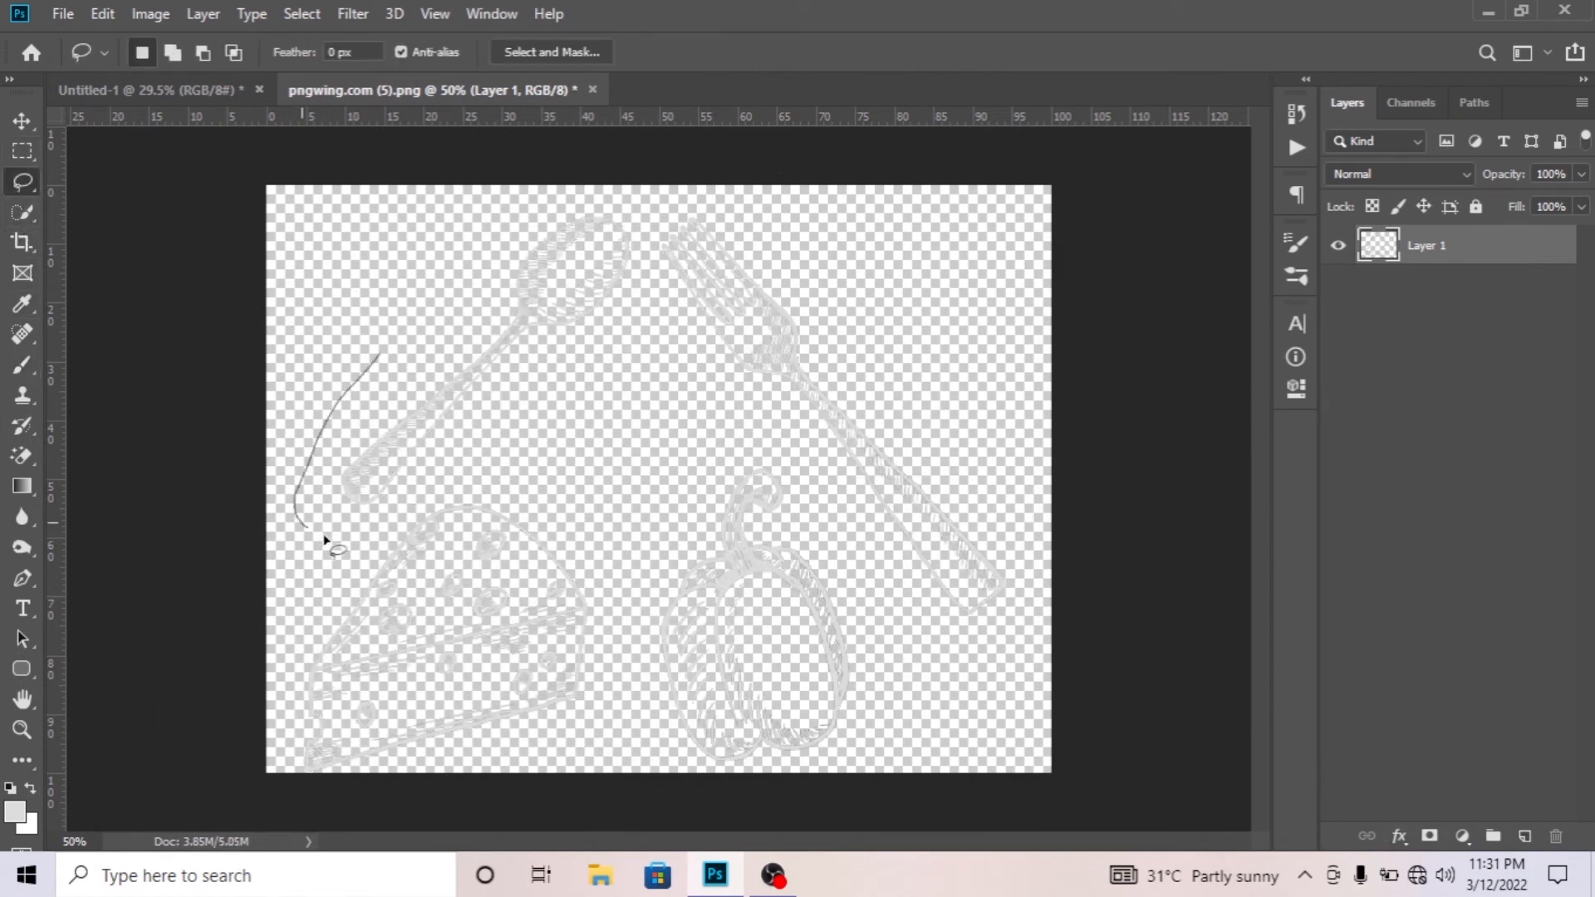
drag(654, 255, 383, 342)
key(v)
mouse_move(441, 399)
mouse_down()
mouse_move(299, 182)
mouse_move(196, 93)
mouse_move(282, 154)
mouse_up()
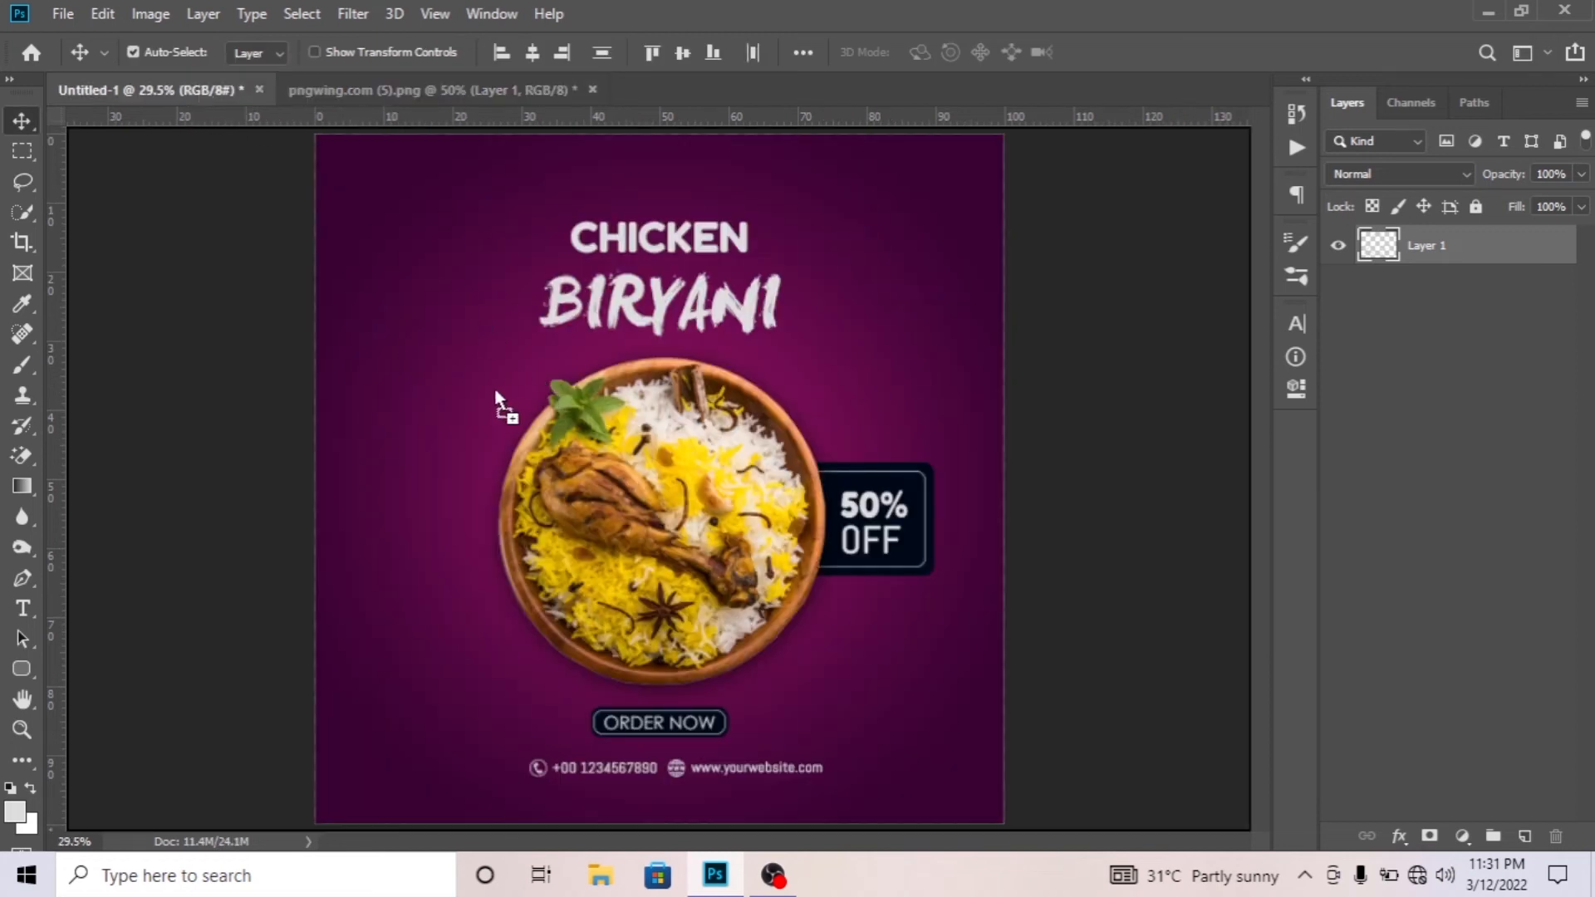
drag(496, 399, 558, 426)
Rotate the spoon sketch -45° so it stands upright and place it just left of the biryani bowl.
key(ctrl+t)
drag(525, 366, 481, 477)
drag(623, 509, 577, 389)
drag(461, 516, 465, 535)
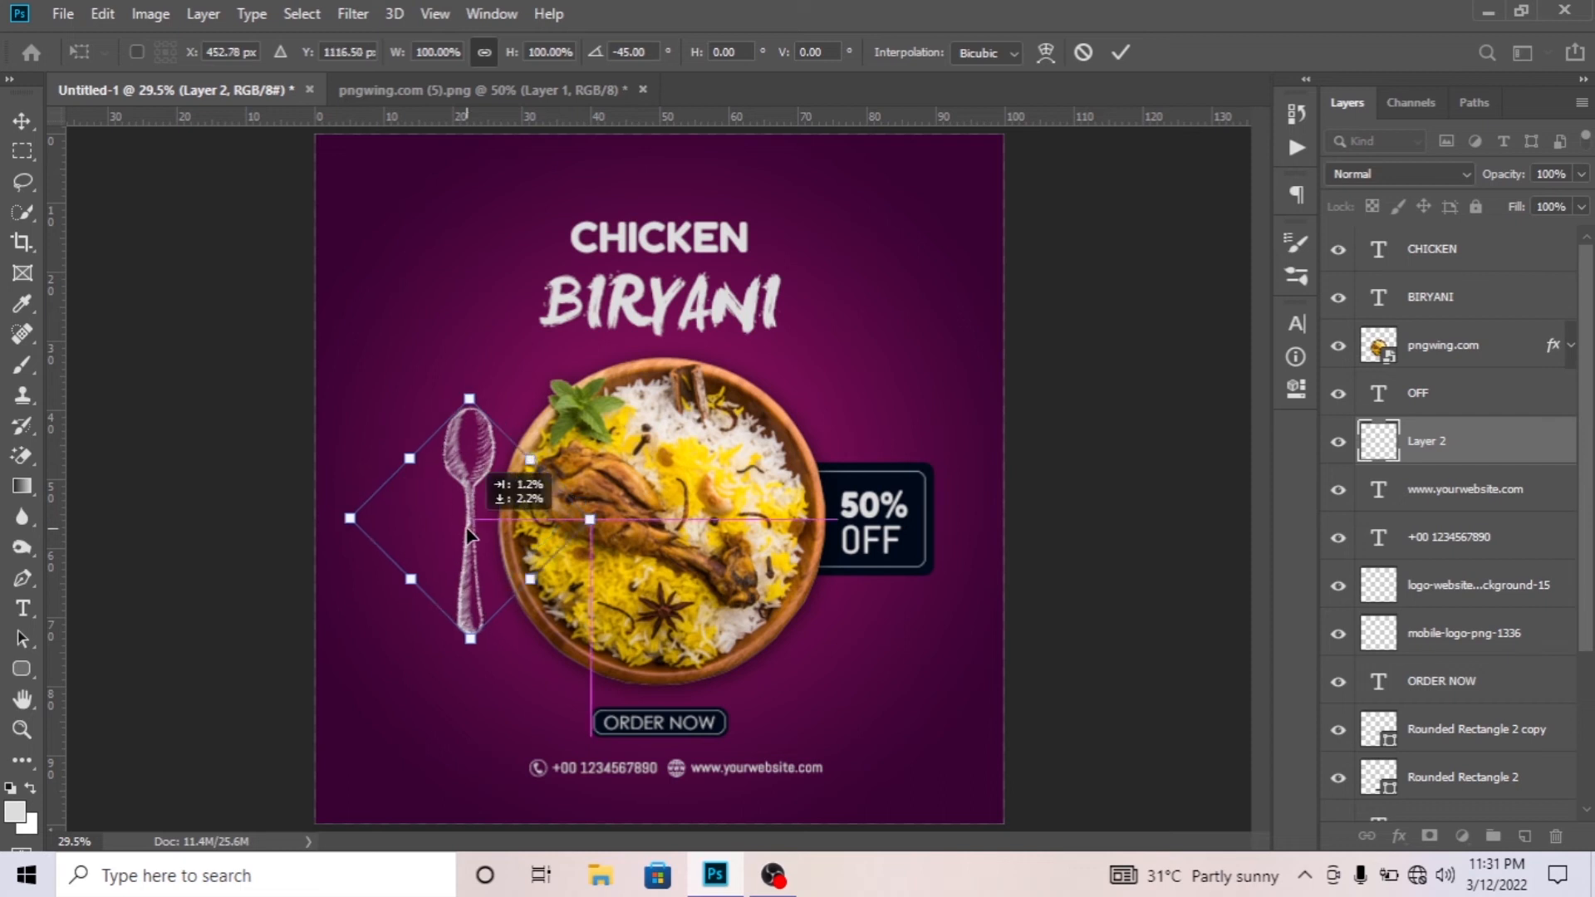
key(Return)
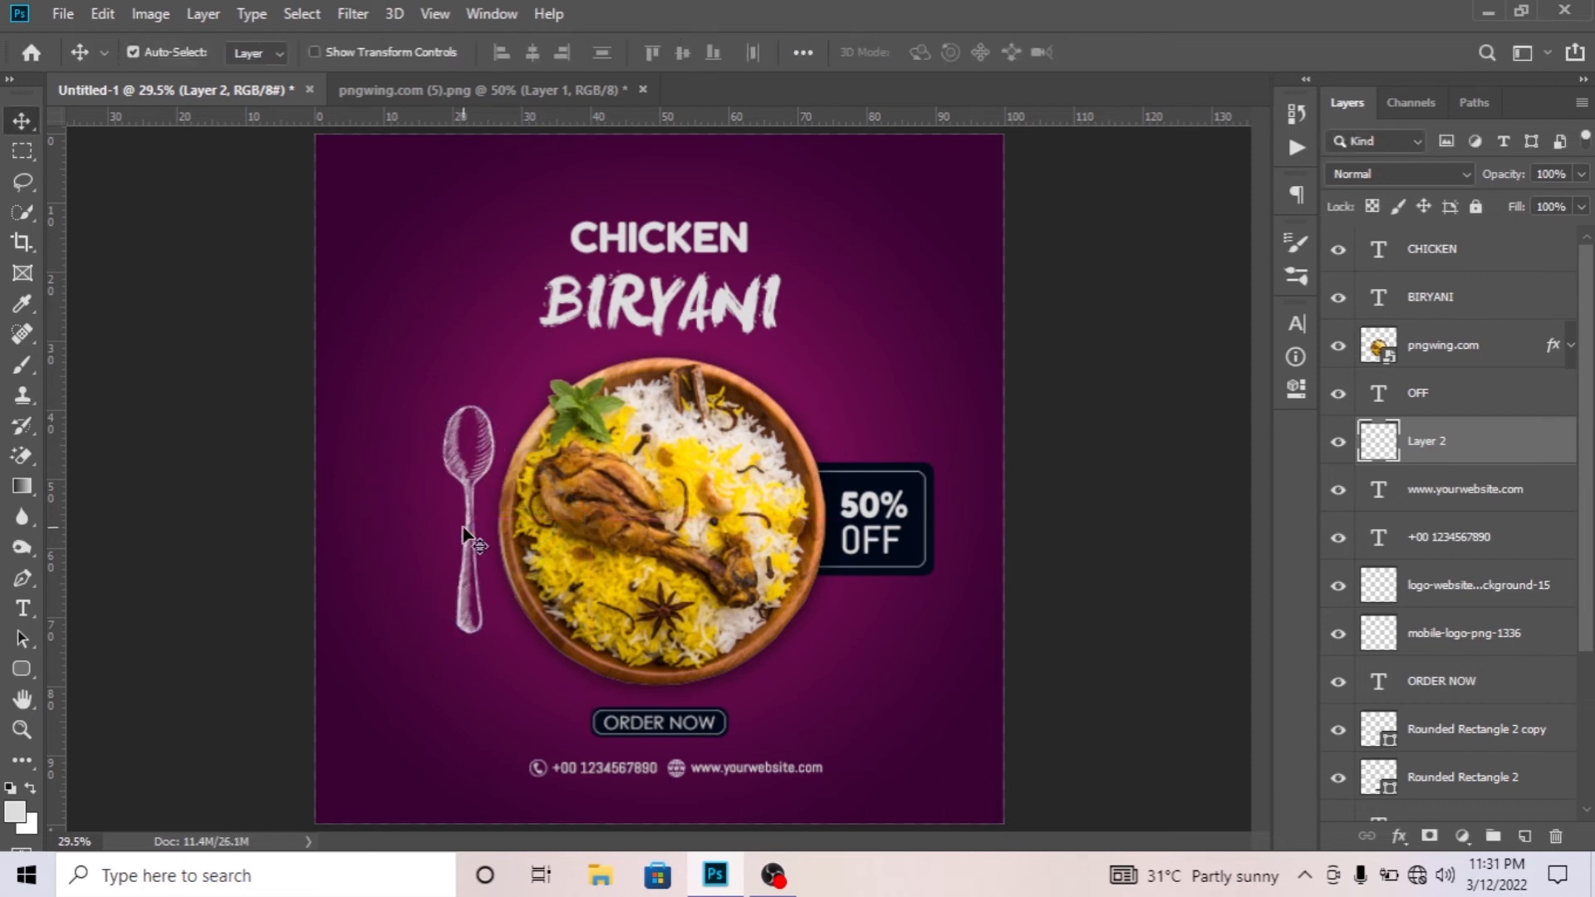
Add a text line of six dots near the poster's upper-left corner.
scroll(499, 465, up, 6)
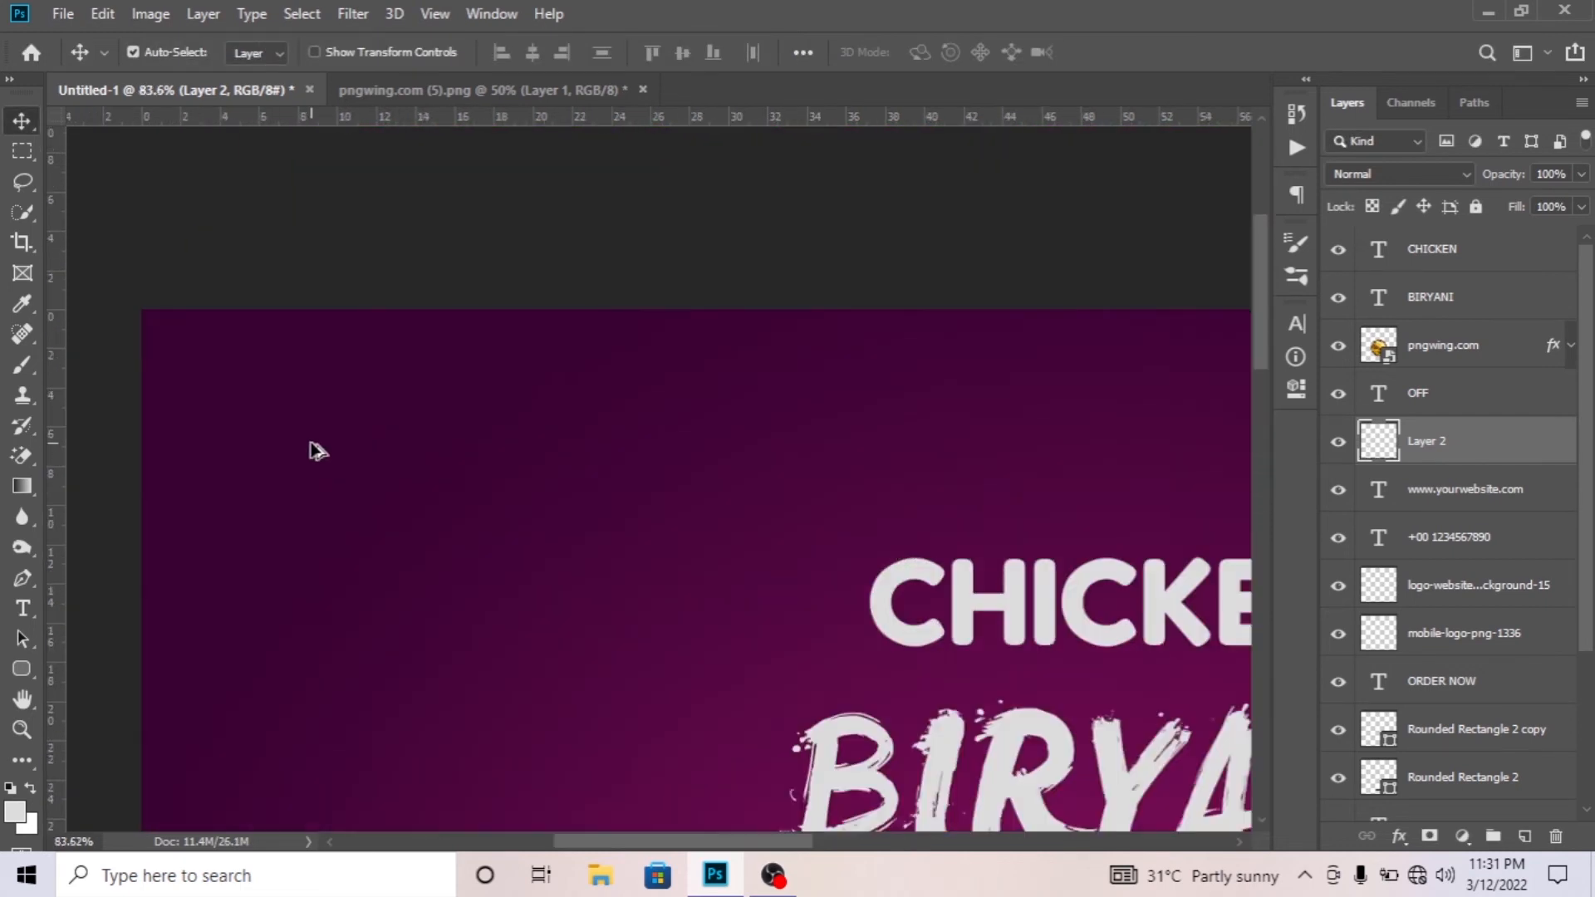
scroll(316, 451, up, 1)
key(t)
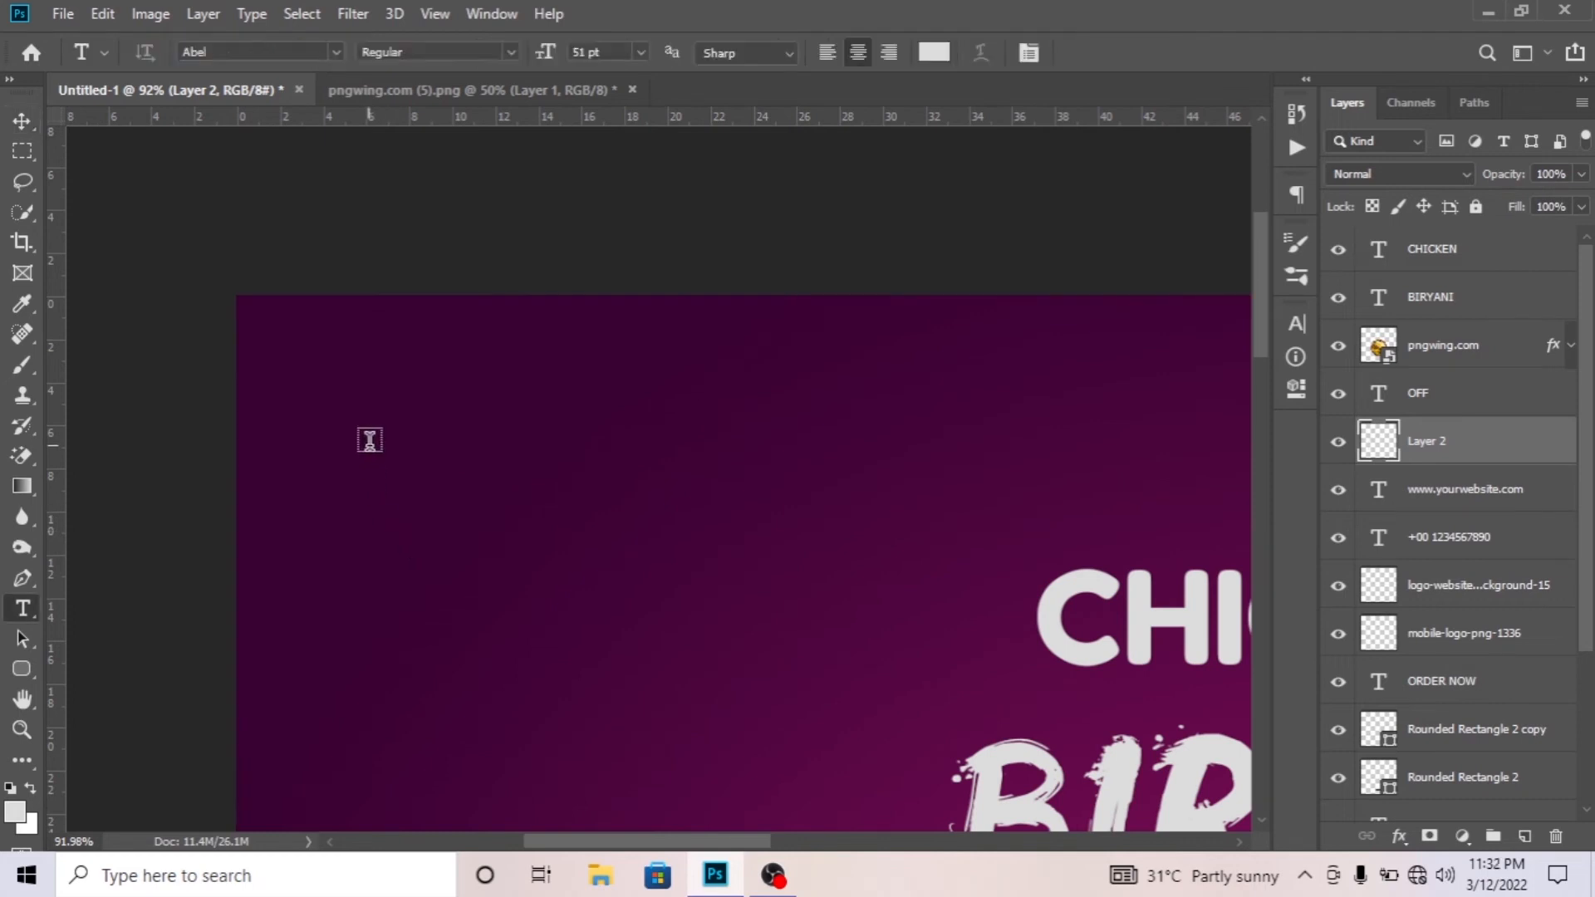
click(466, 461)
key(BackSpace)
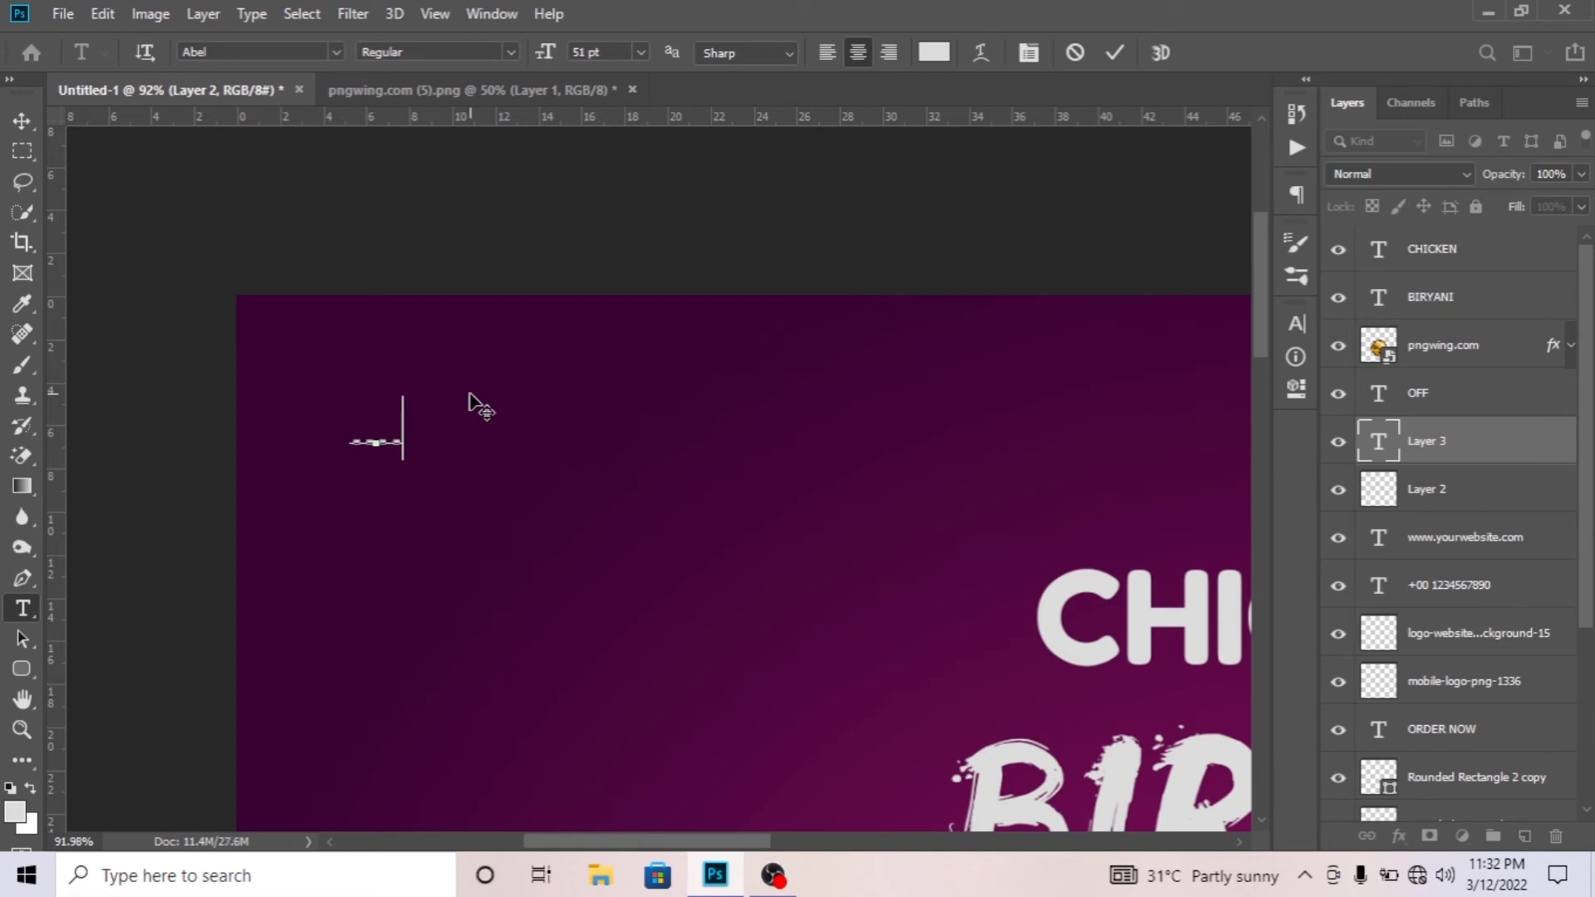
Set the font of the whole dotted text line to Century Gothic.
key(ctrl+a)
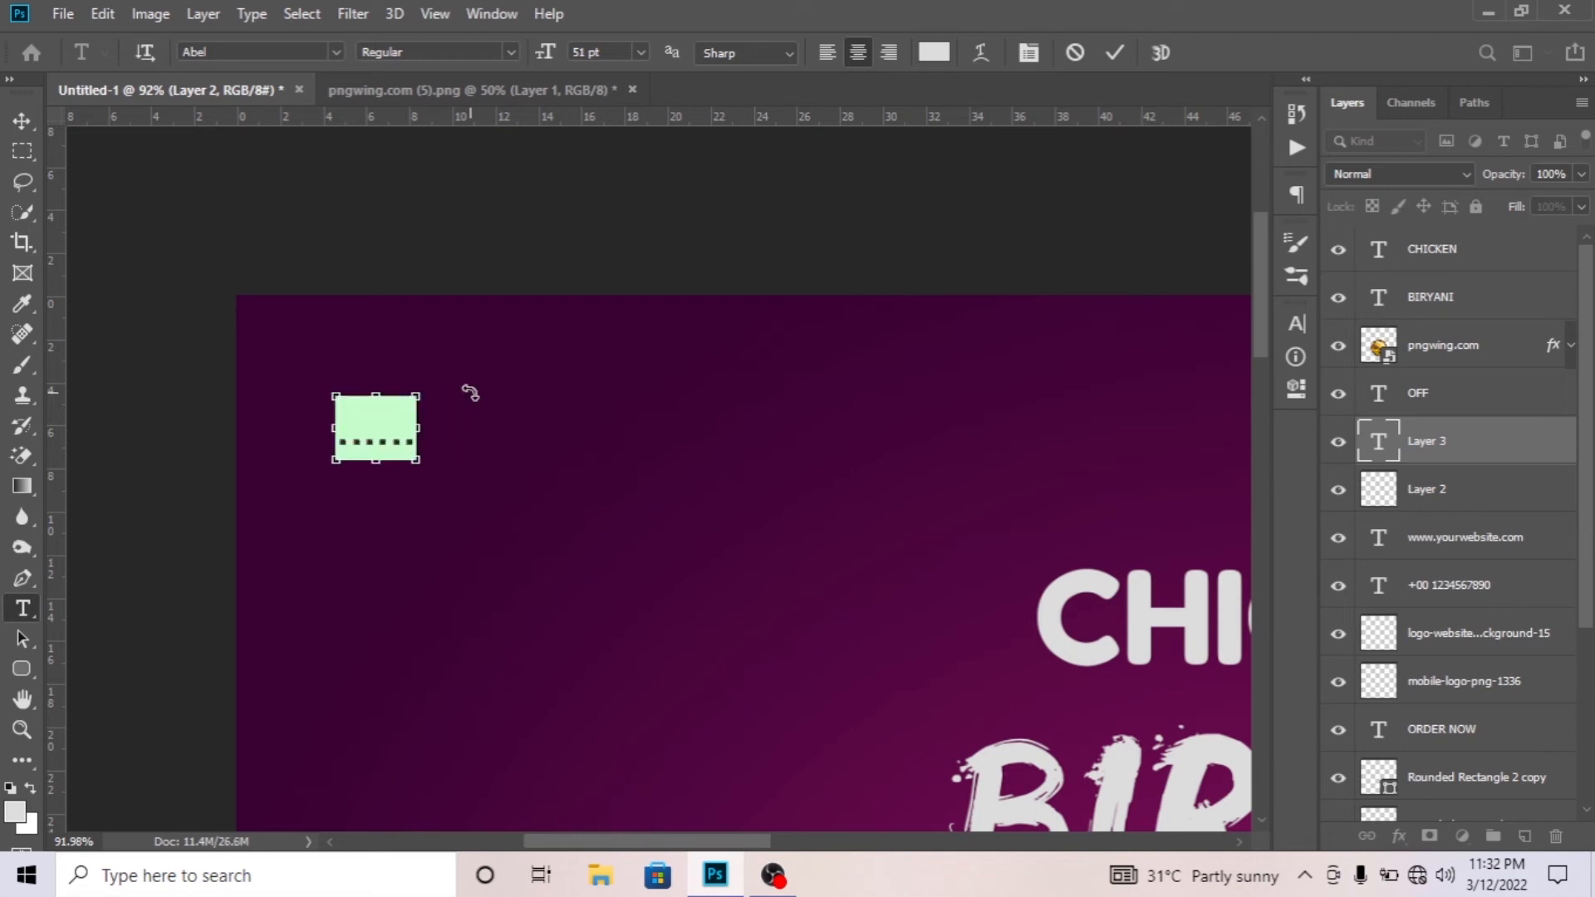
click(1297, 323)
click(1153, 356)
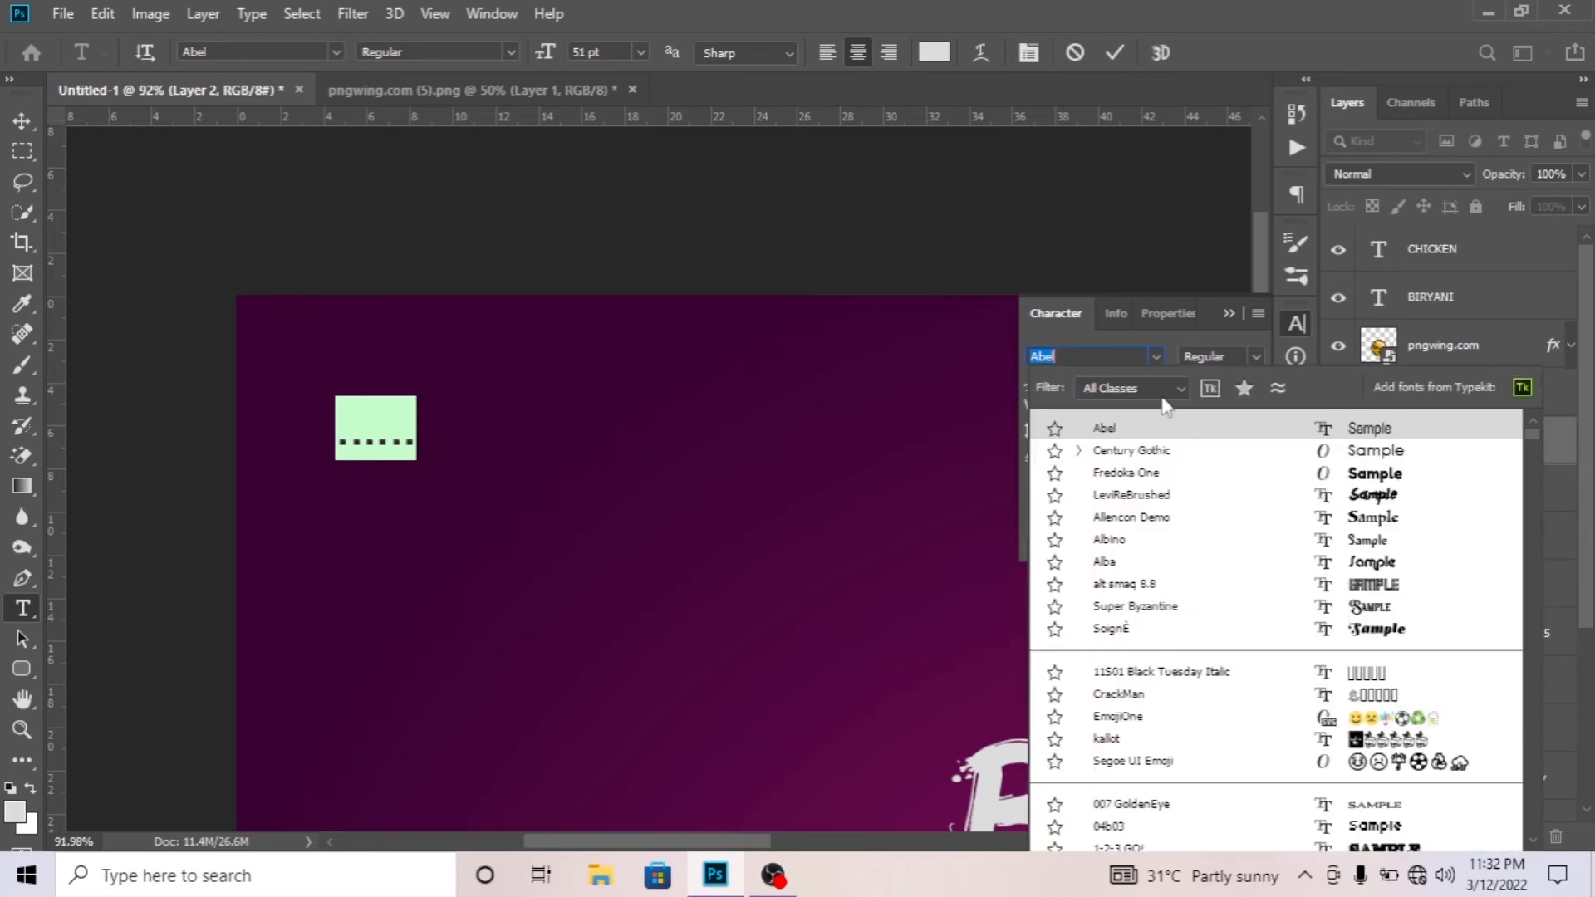
click(1204, 455)
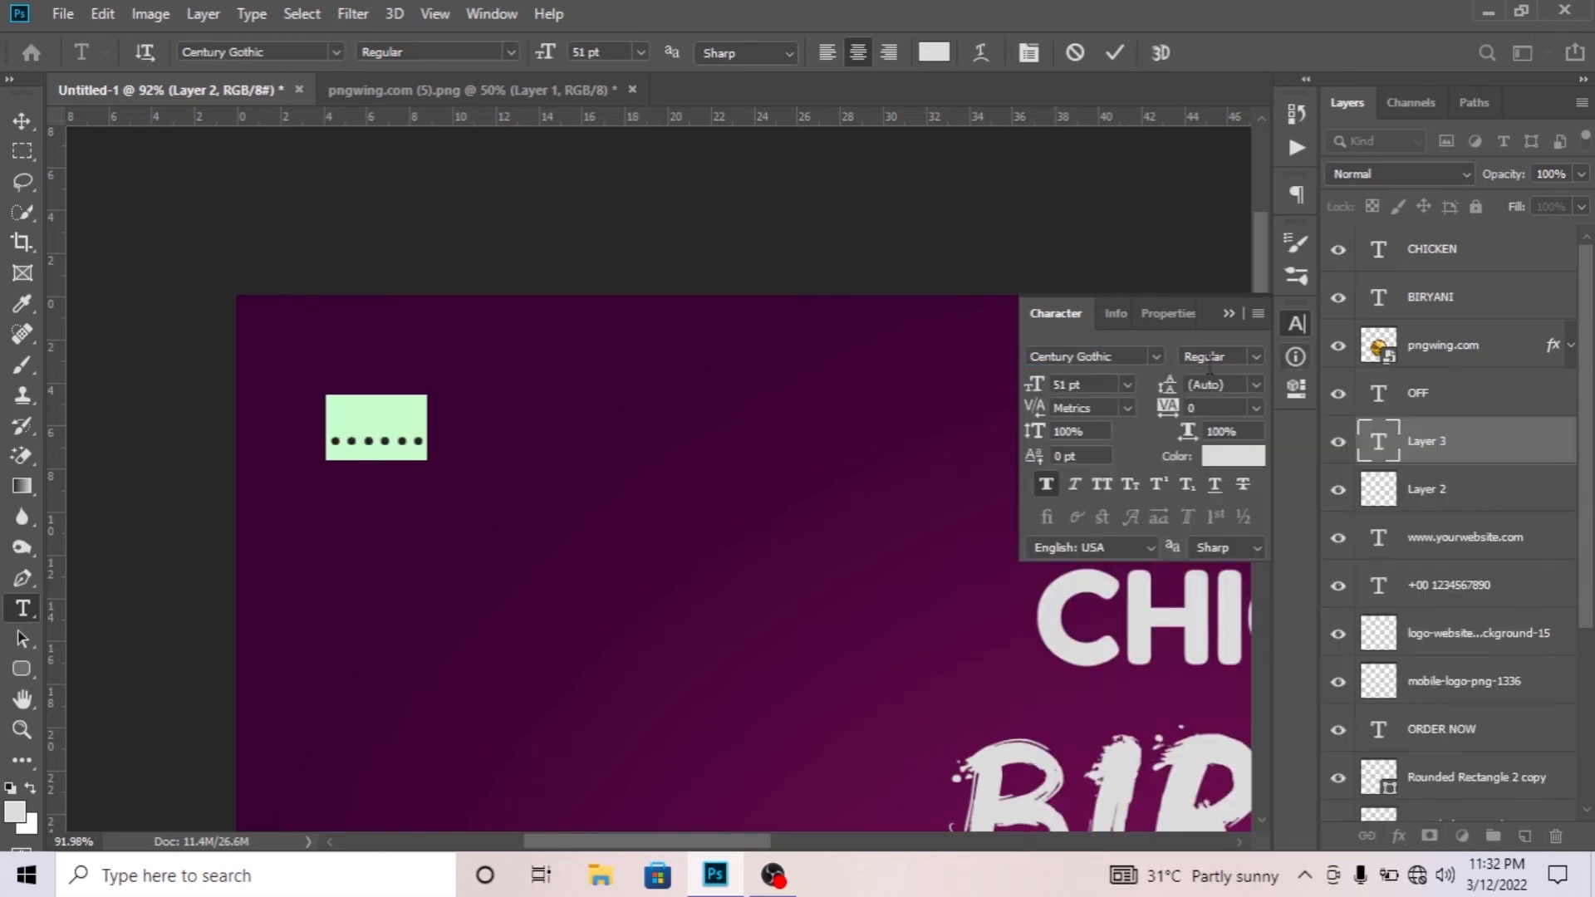
Set the dotted line to 100% horizontal scale, 280 tracking and 60 pt size, and commit the text.
mouse_move(1188, 431)
mouse_down()
mouse_move(1275, 445)
mouse_move(1210, 448)
mouse_move(1196, 412)
mouse_move(1189, 433)
mouse_up()
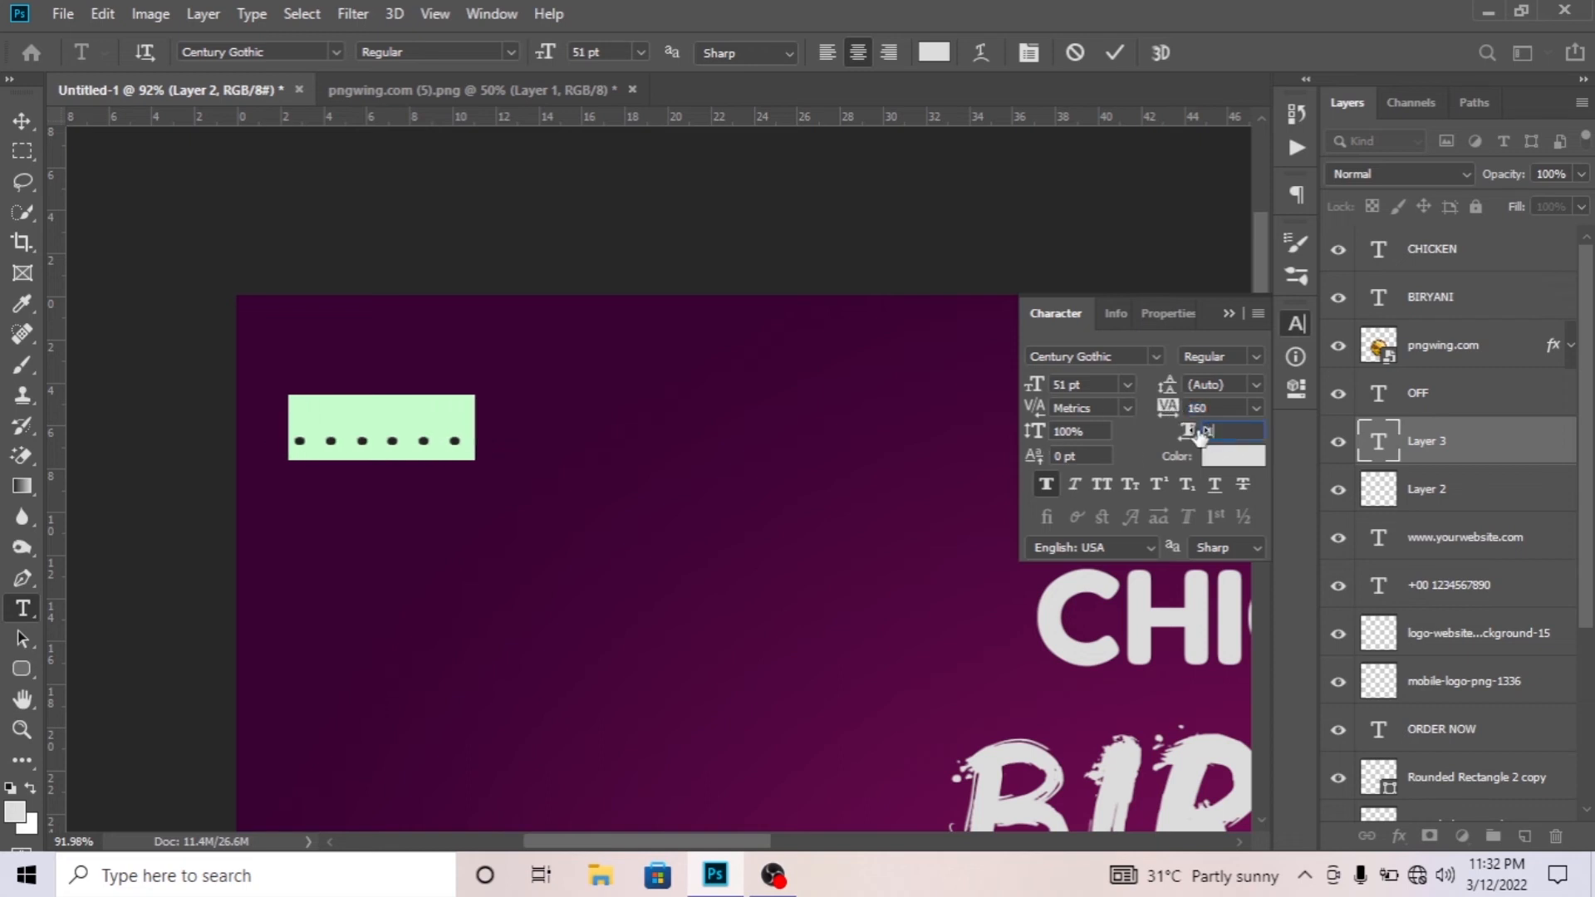
click(1202, 432)
text(100)
key(Return)
mouse_move(1181, 407)
mouse_down()
mouse_move(1194, 407)
mouse_move(1179, 407)
mouse_up()
text(60)
key(Return)
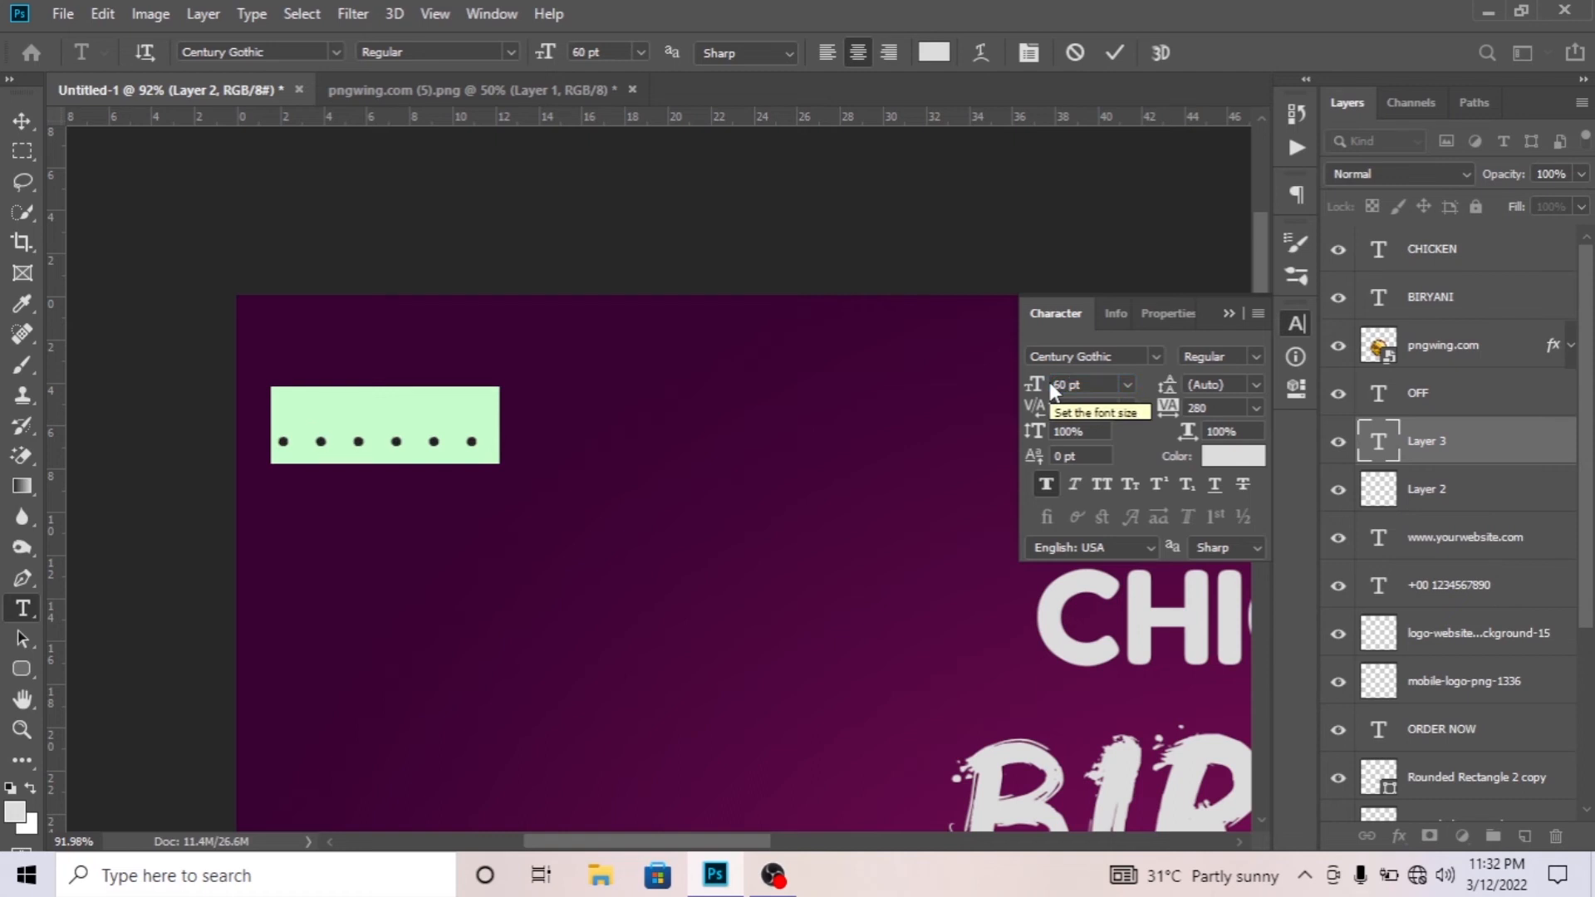
key(ctrl+Return)
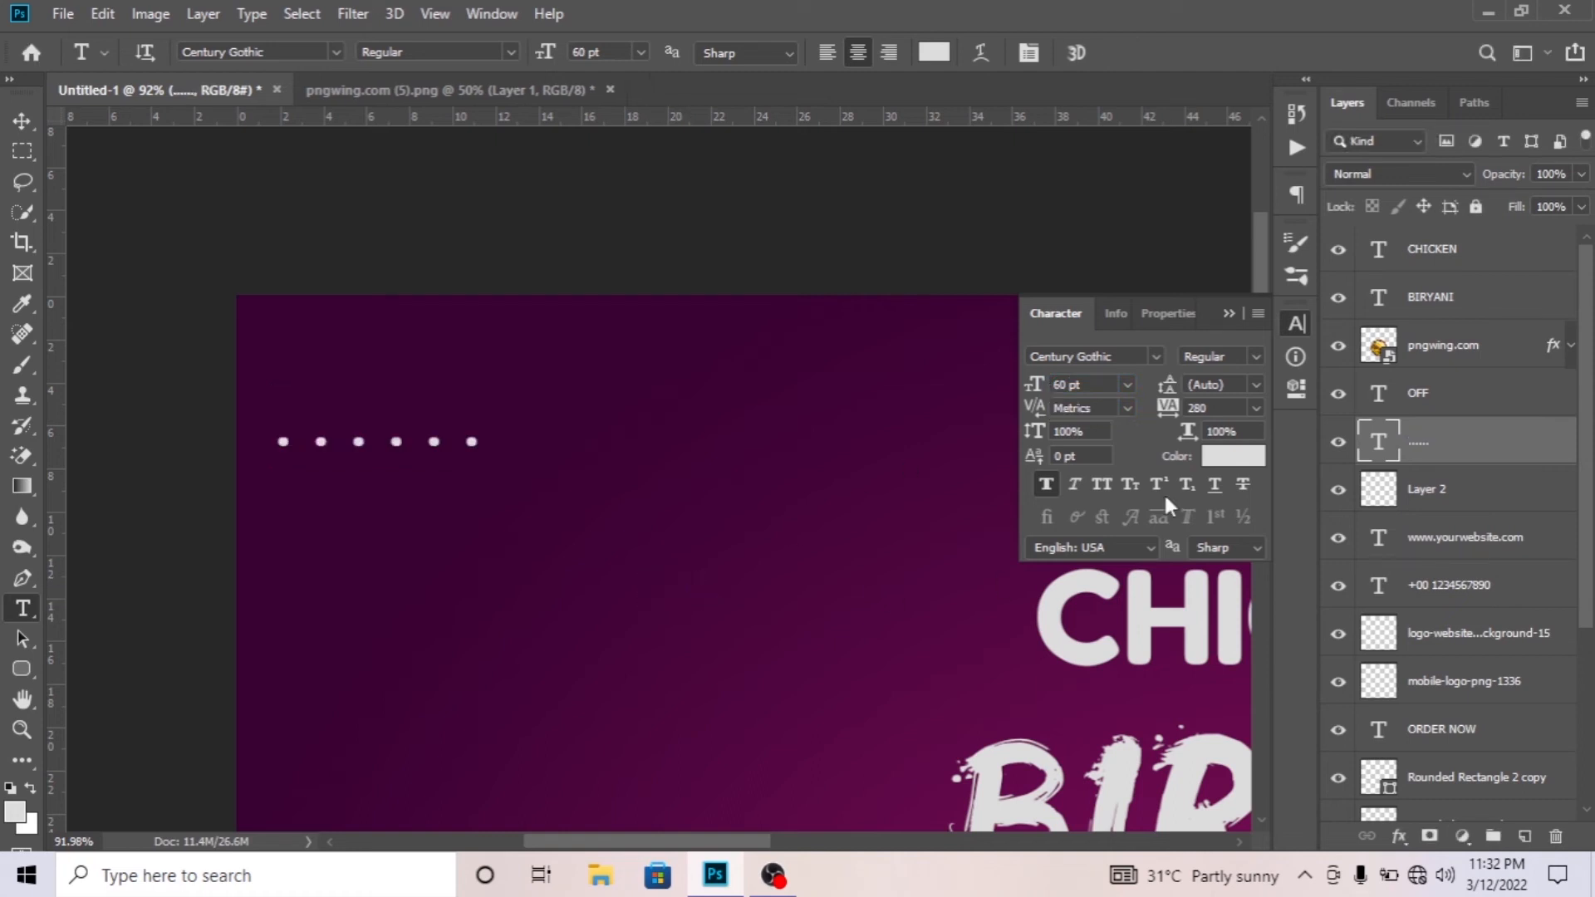
click(1225, 315)
Duplicate the dot row twice, moving each copy straight up to form an evenly spaced grid of three rows.
key(v)
key(ctrl+j)
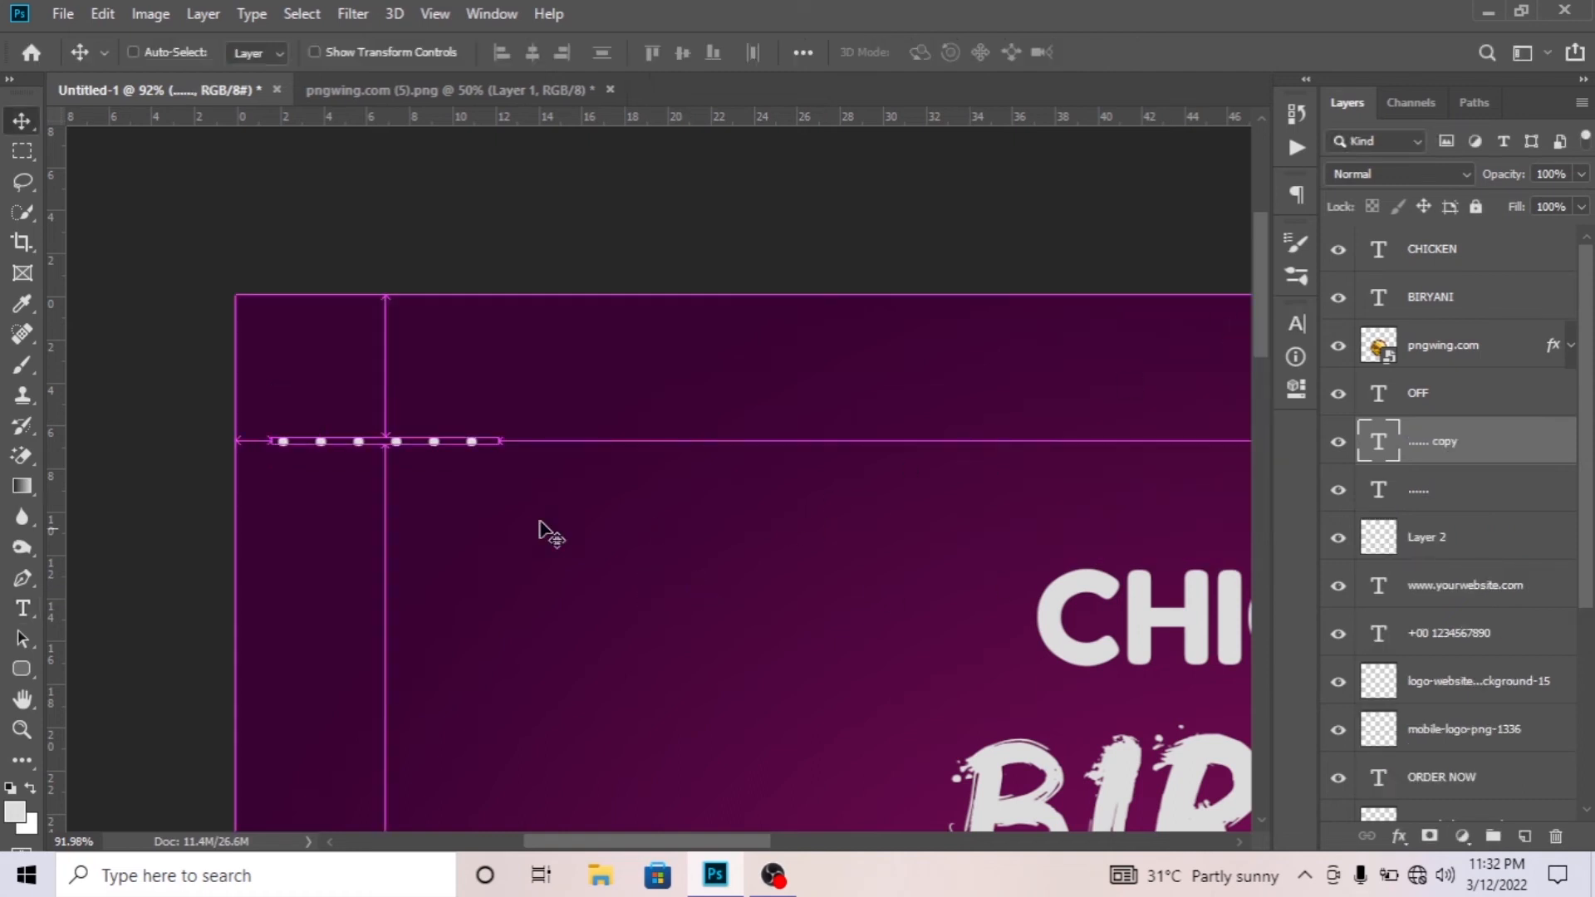
key(shift+Up)
key(shift+Up)
key(shift+Up)
key(shift+Up)
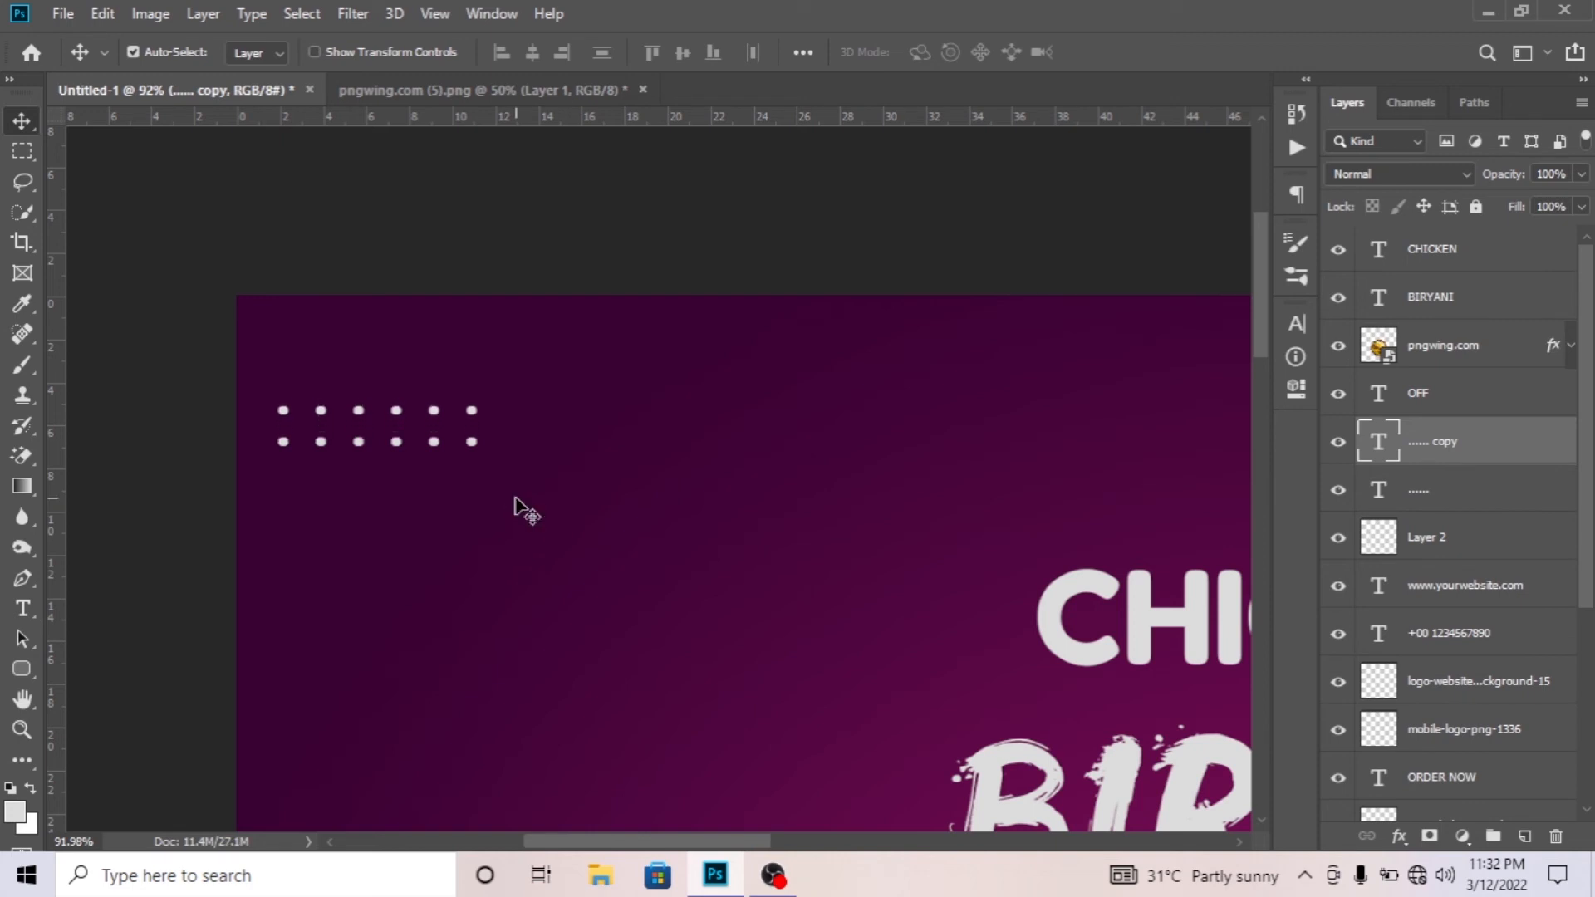
key(ctrl+j)
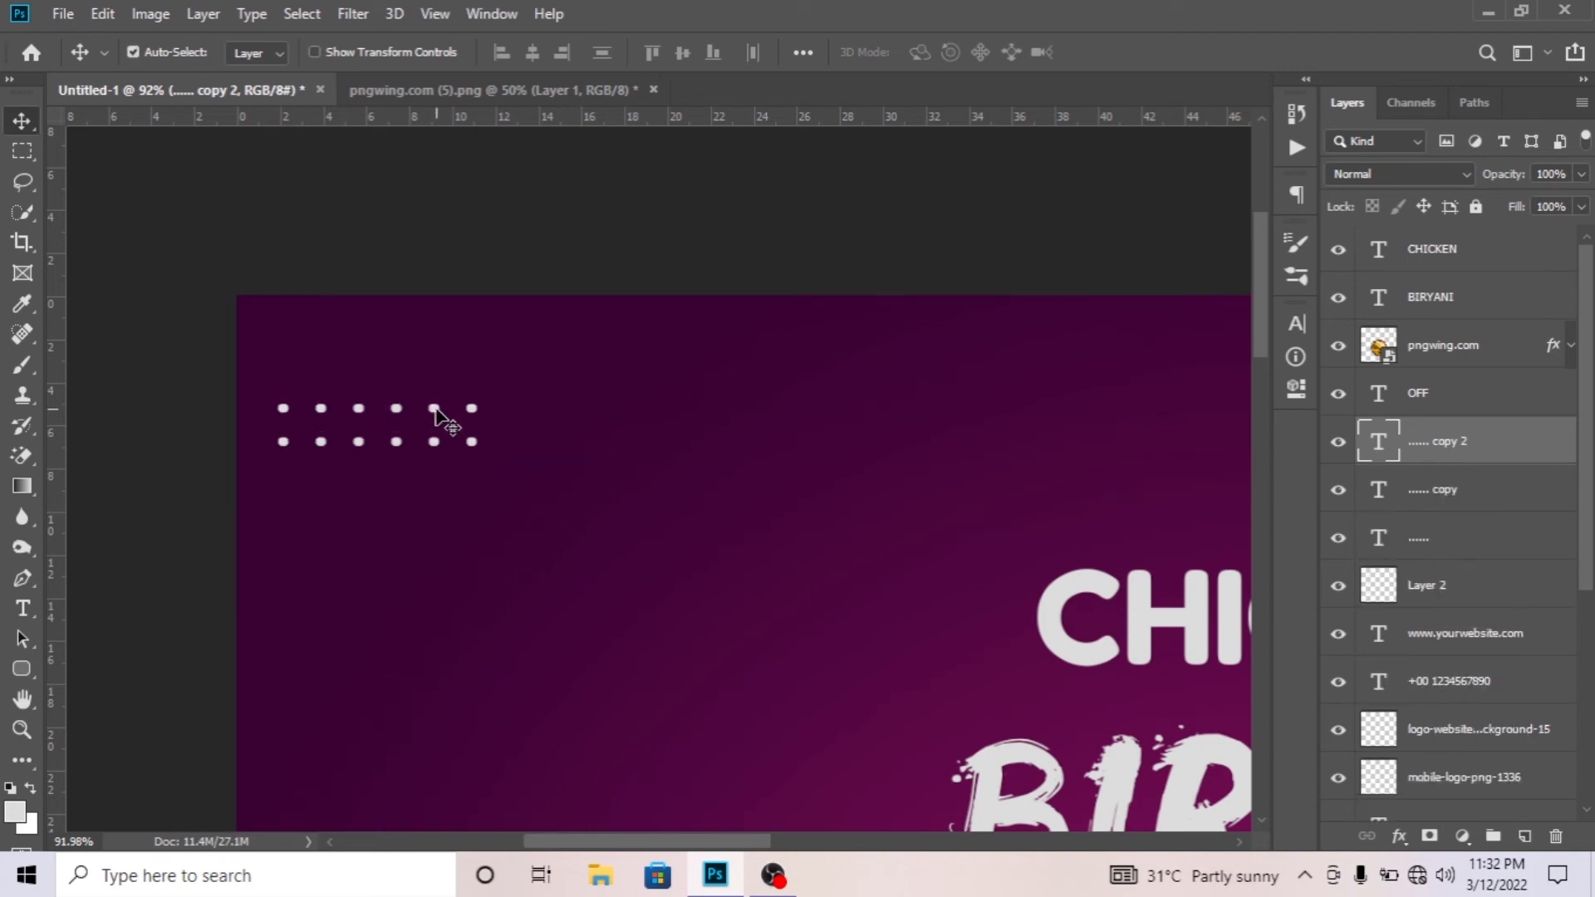
key(shift+Up)
key(shift+Up)
key(shift+Up)
key(shift+Up)
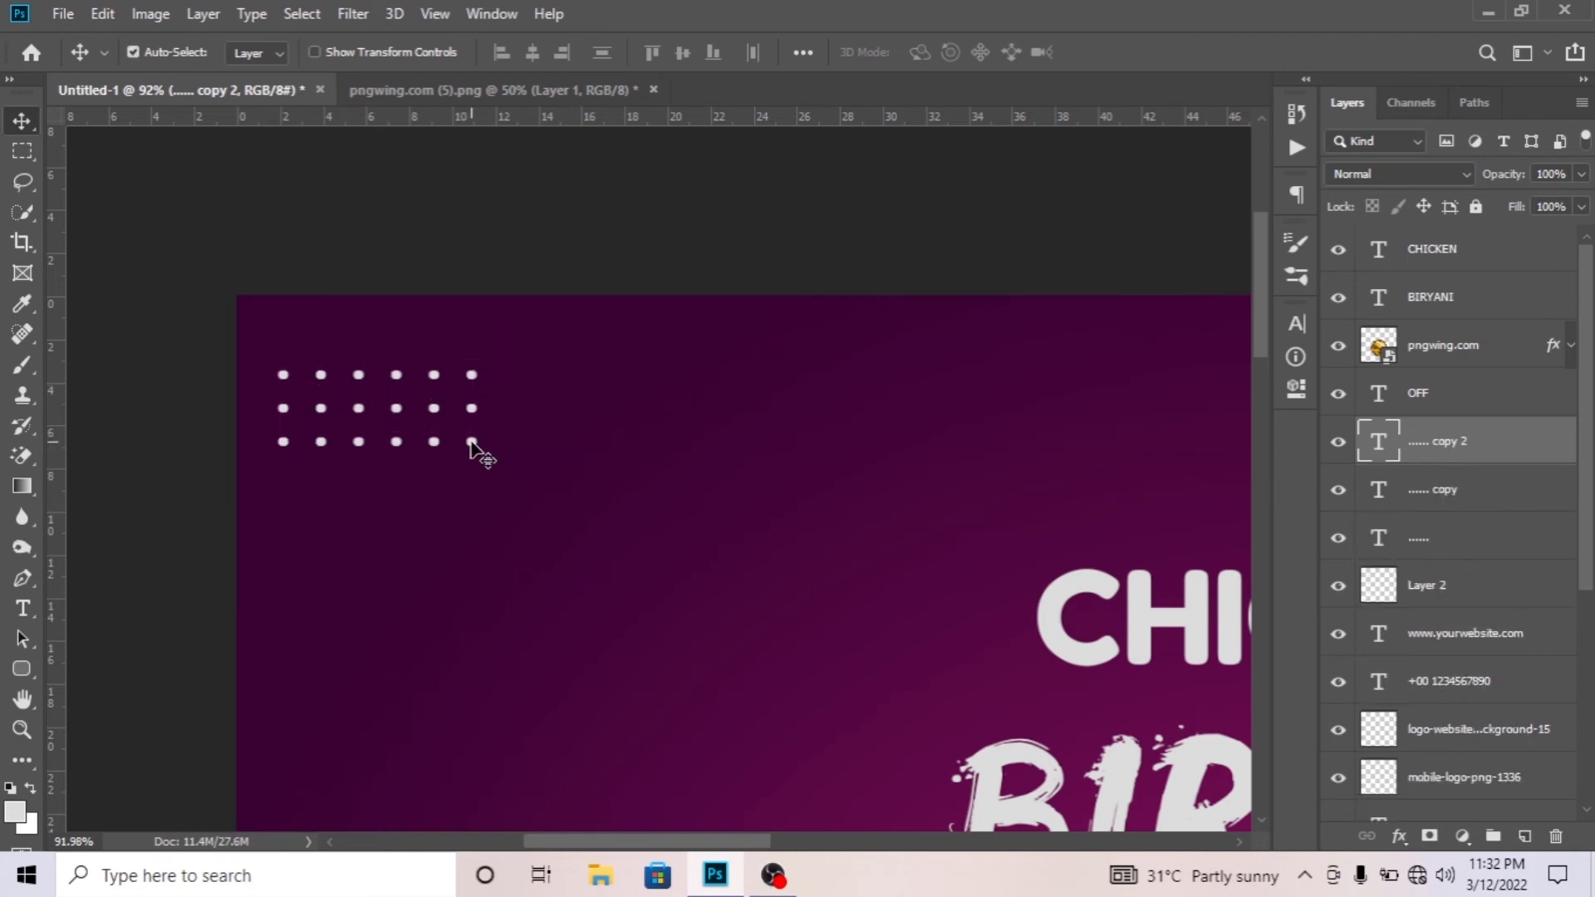
Merge the three dot rows into one layer and shift the grid horizontally about 6.9% away from the poster's left edge.
scroll(525, 473, down, 3)
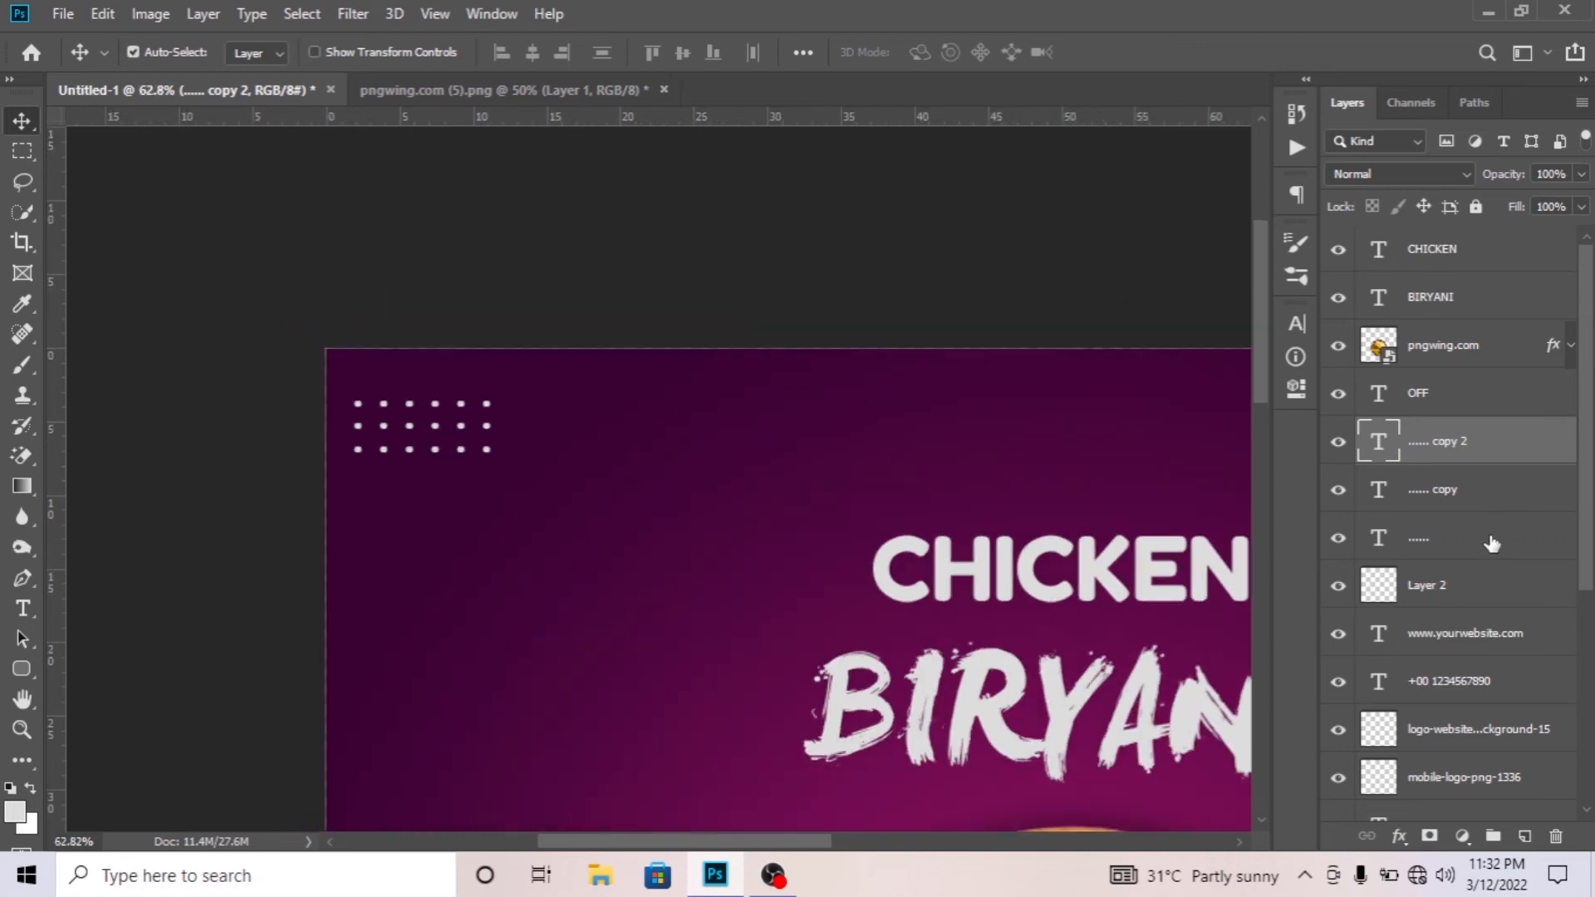
shift+click(1427, 555)
key(ctrl+e)
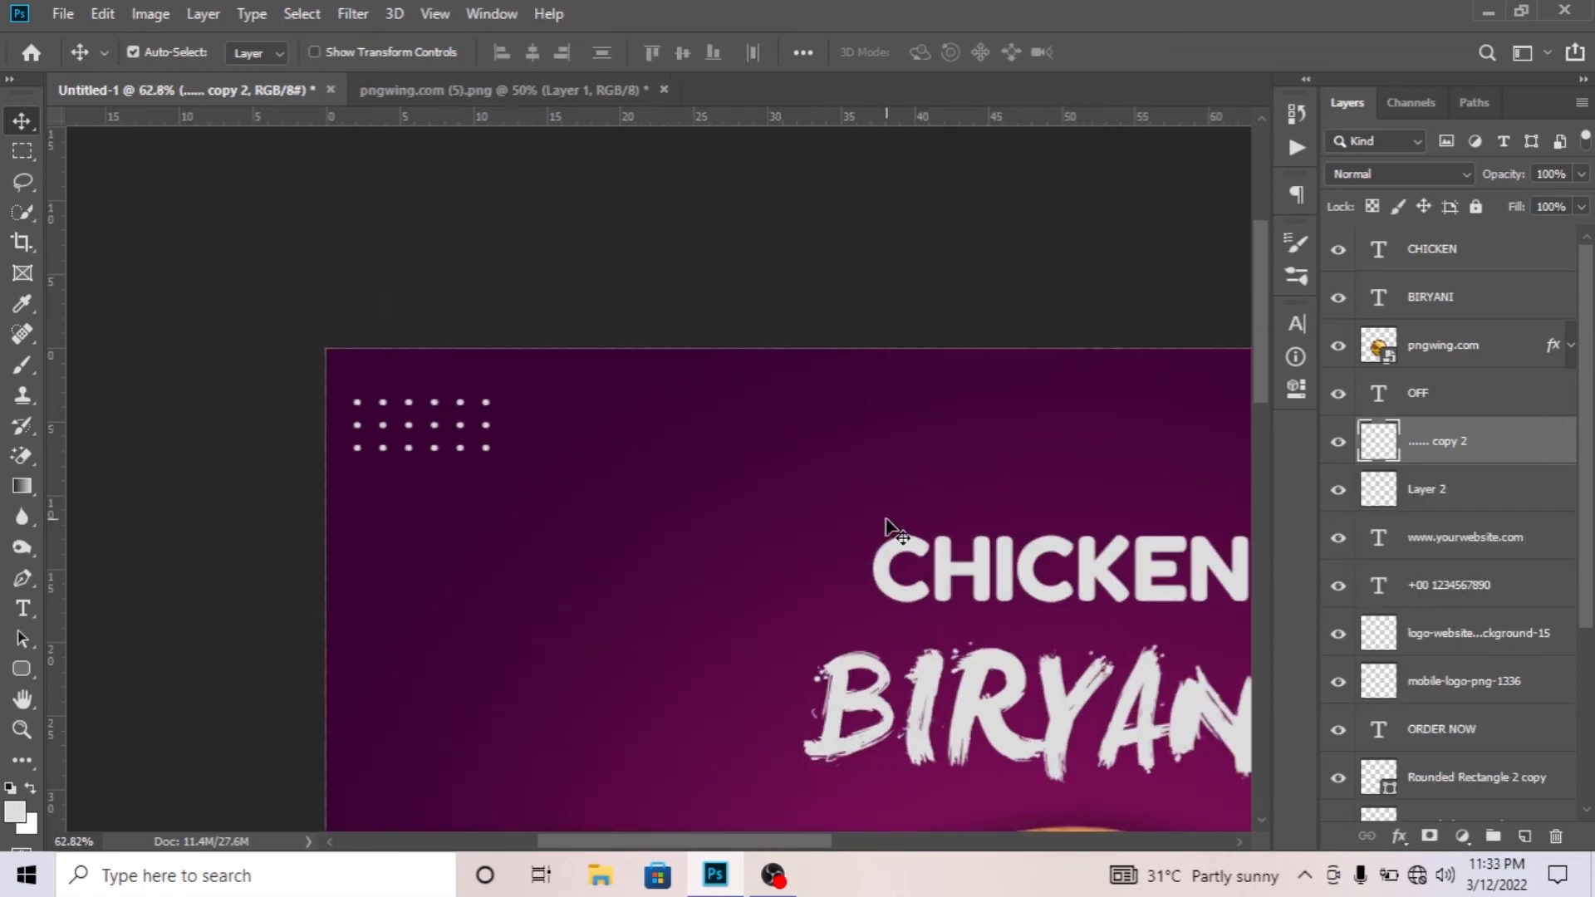
drag(437, 432, 534, 428)
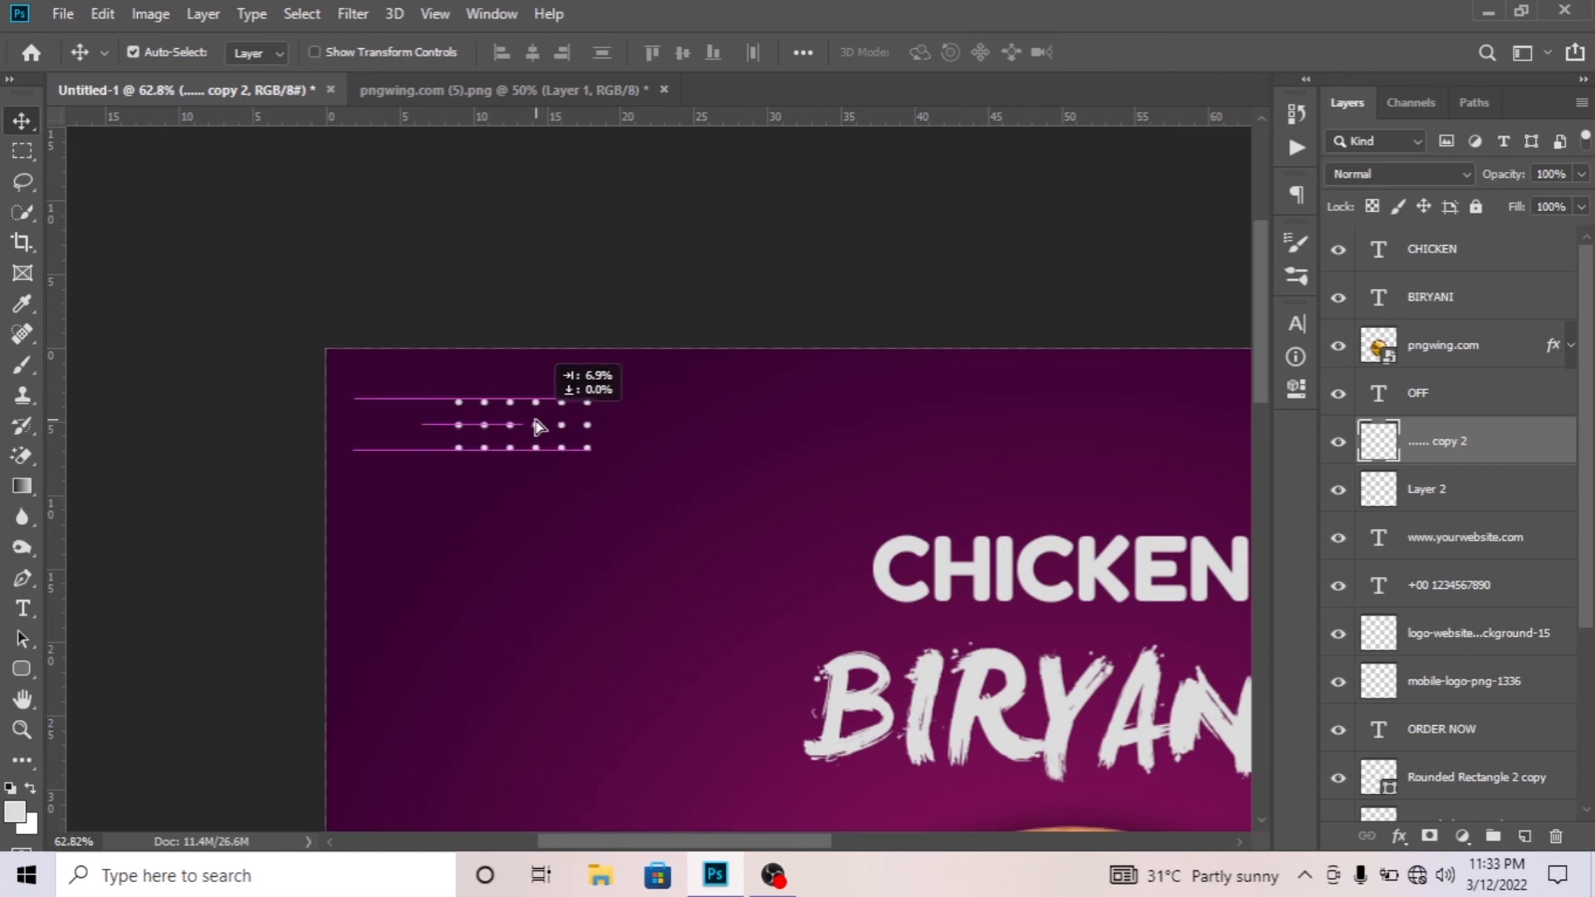
Enlarge the dot grid in the poster's upper-left corner.
scroll(587, 502, down, 4)
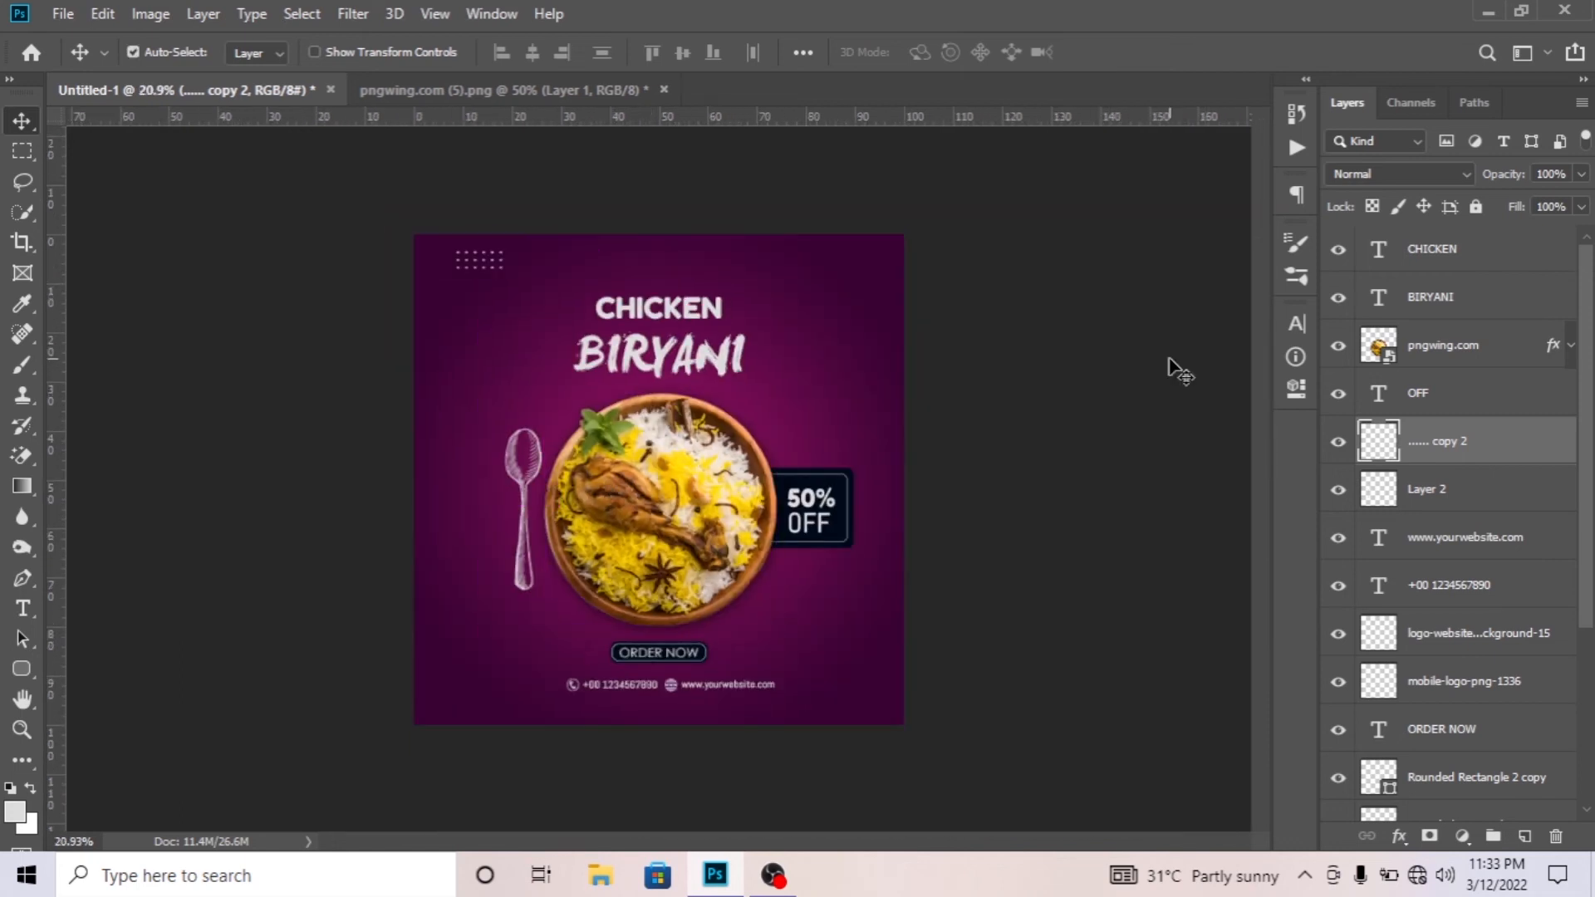
key(ctrl+t)
drag(496, 277, 529, 282)
key(Return)
click(491, 271)
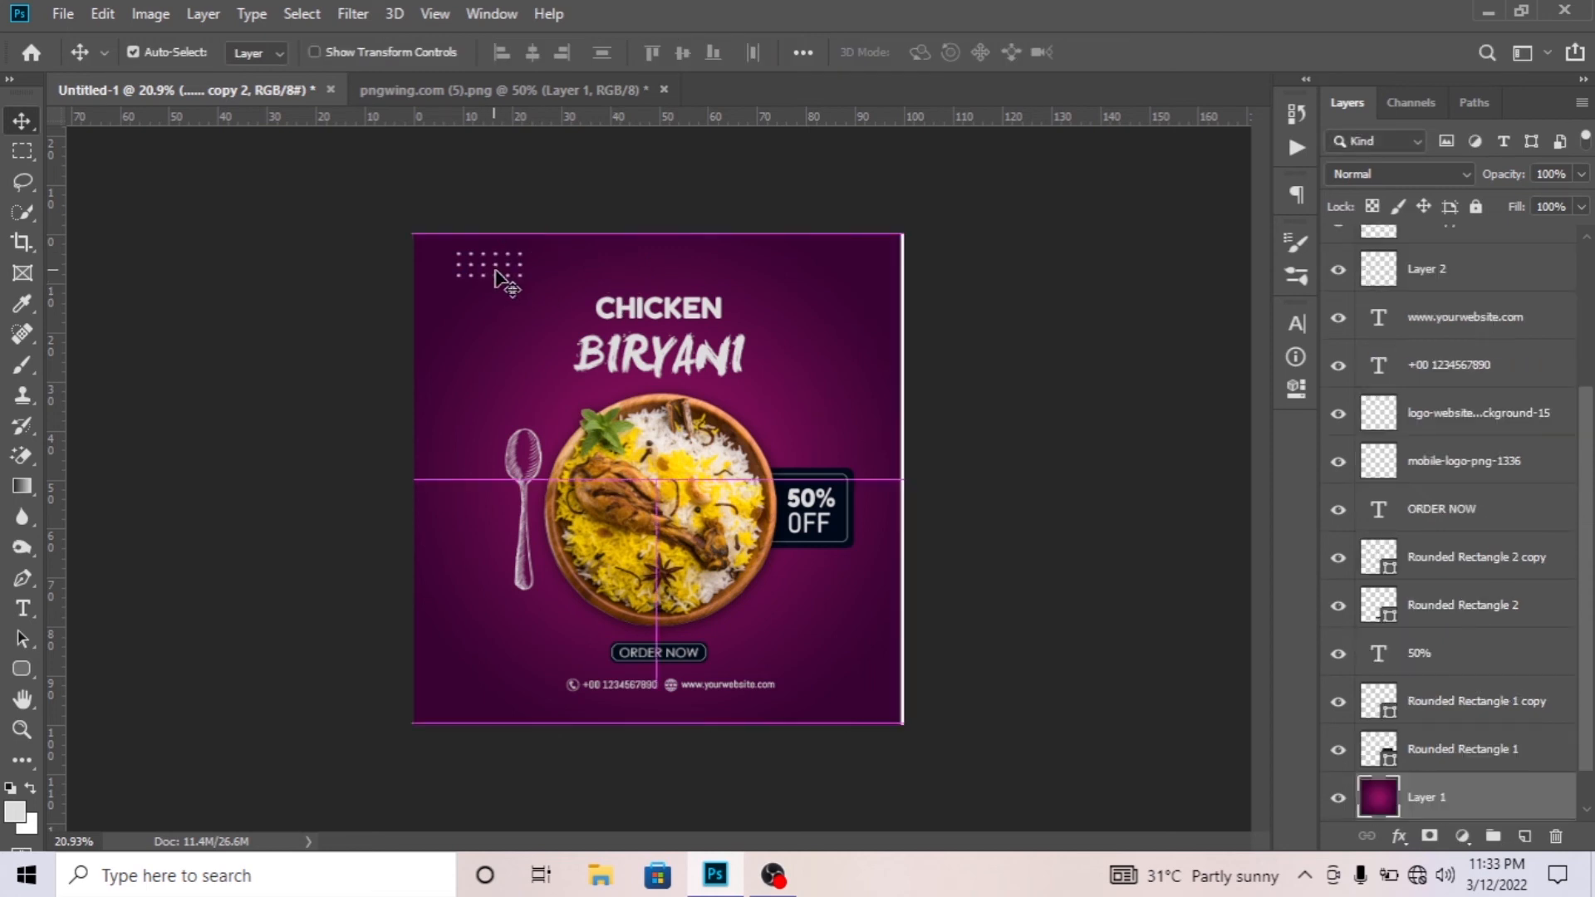
Duplicate the dot grid and place the copy near the poster's upper-right corner.
scroll(498, 275, up, 4)
drag(517, 378, 1251, 403)
scroll(456, 381, down, 4)
scroll(379, 390, up, 3)
drag(1246, 403, 1165, 417)
Rotate the upper-right dot grid 90° and place it close to the poster's right edge.
key(ctrl+t)
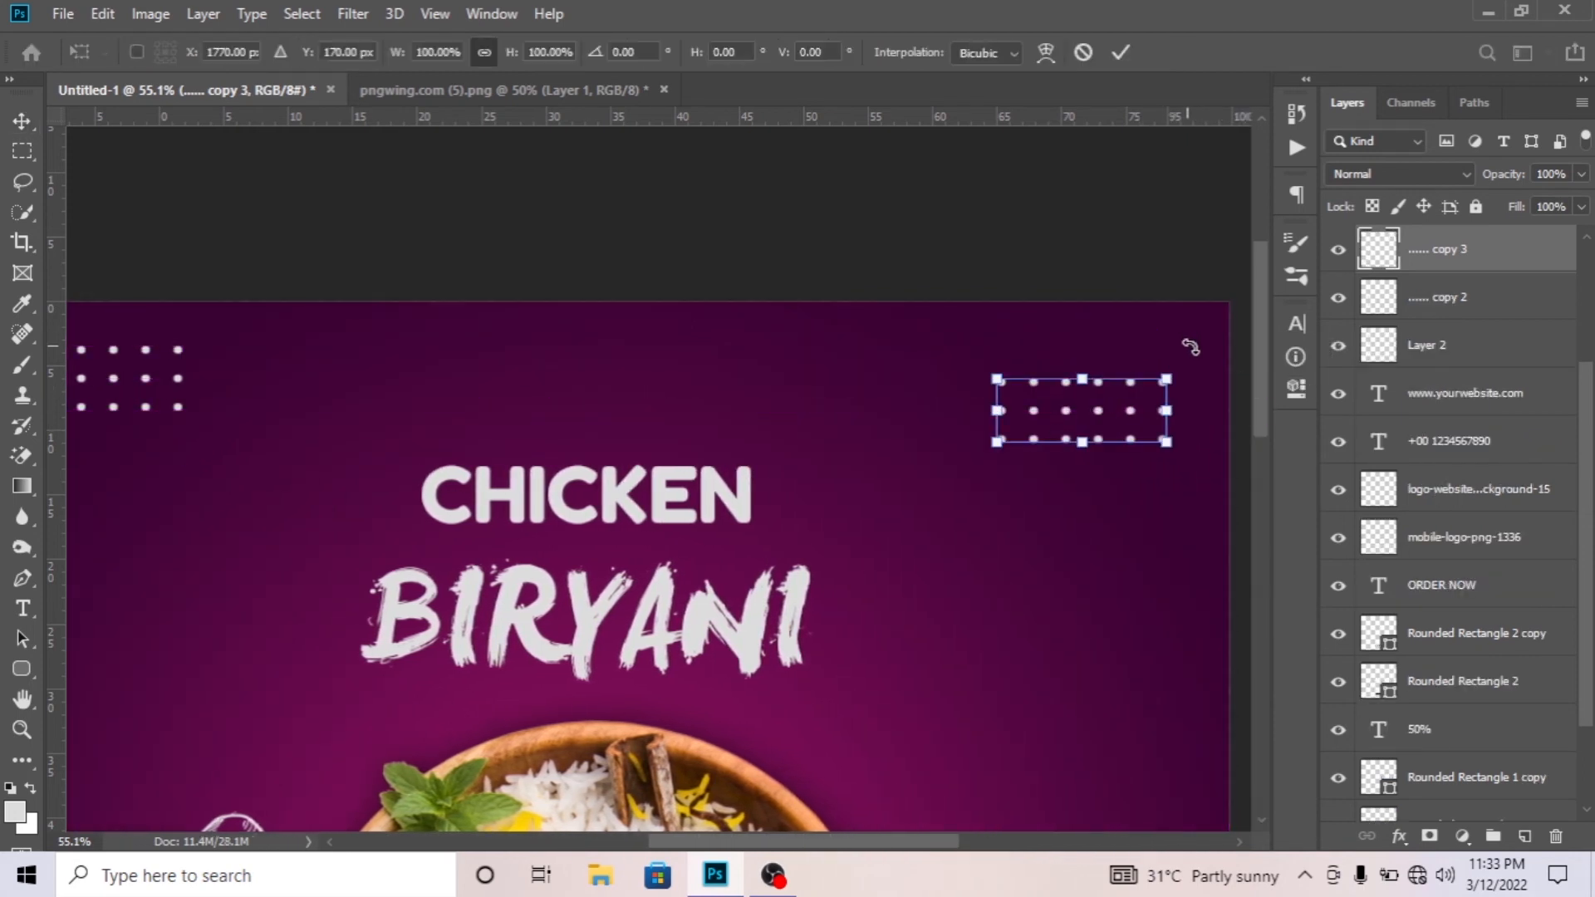
drag(1186, 346, 1161, 553)
drag(1077, 436, 1162, 502)
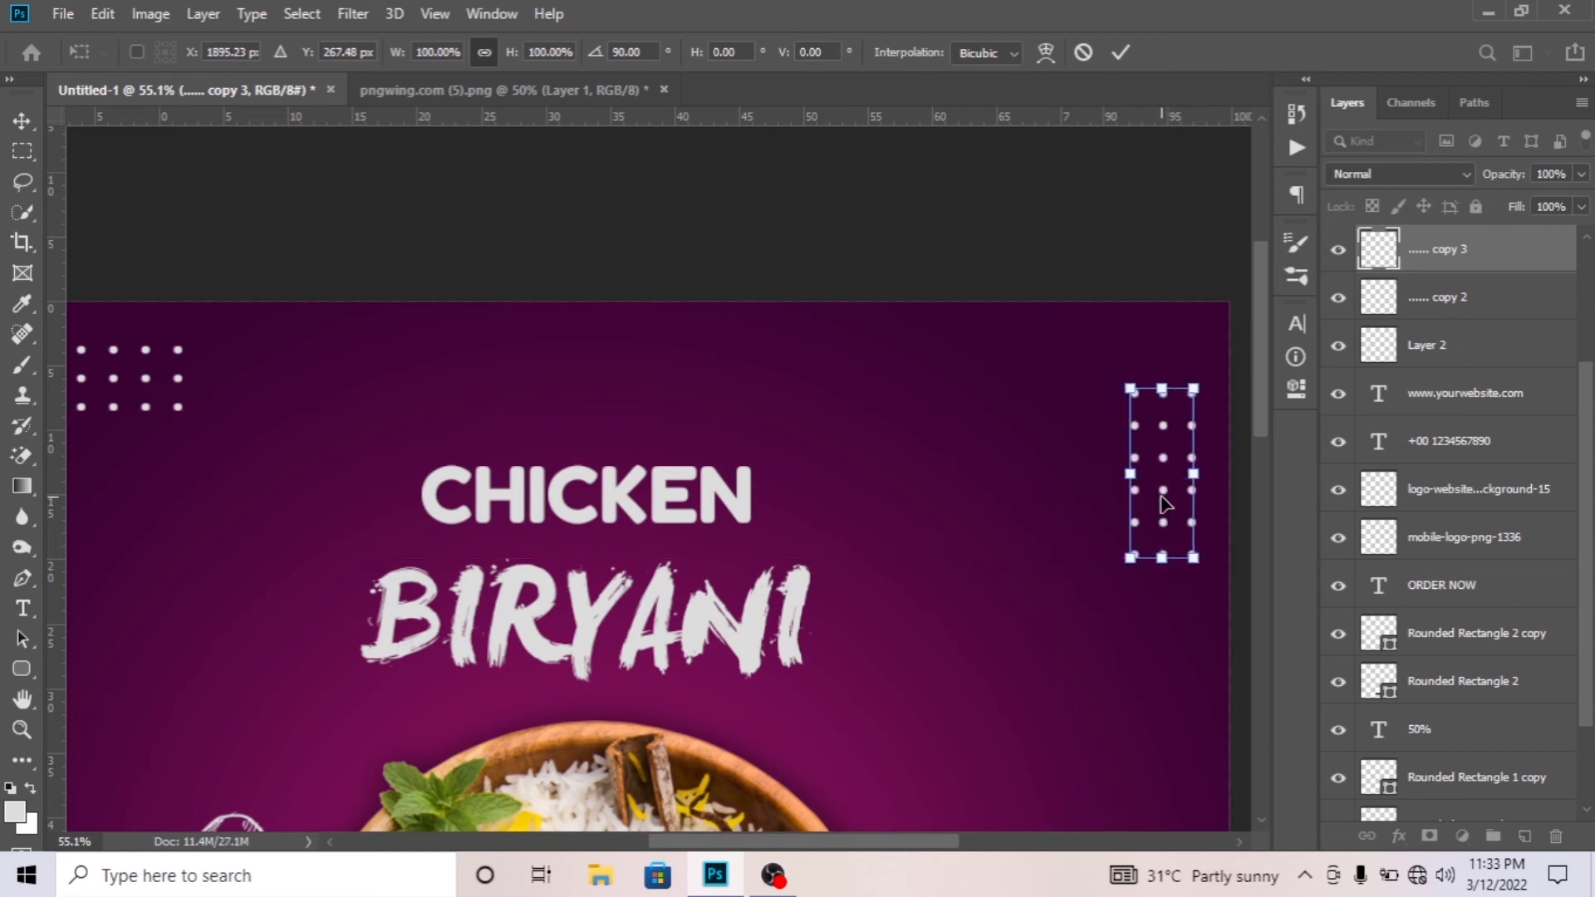
key(Return)
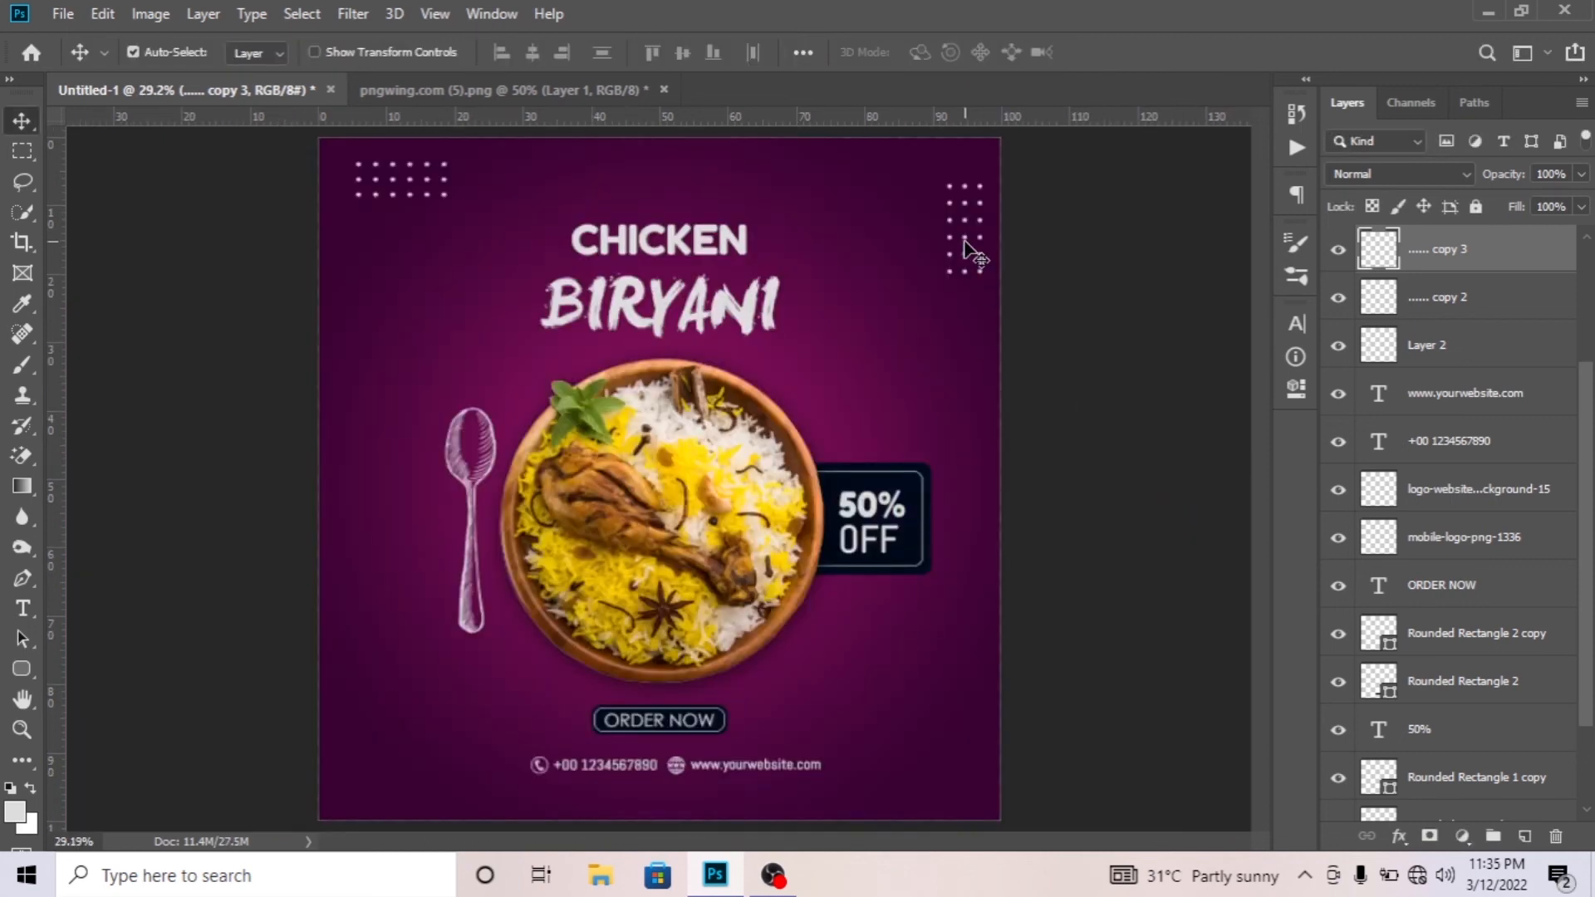
Duplicate the vertical dot grid into the poster's lower-left corner, turn the copy horizontal and align it near the bottom edge.
drag(969, 246, 384, 768)
key(ctrl+t)
drag(414, 702, 496, 809)
drag(408, 763, 428, 803)
key(Return)
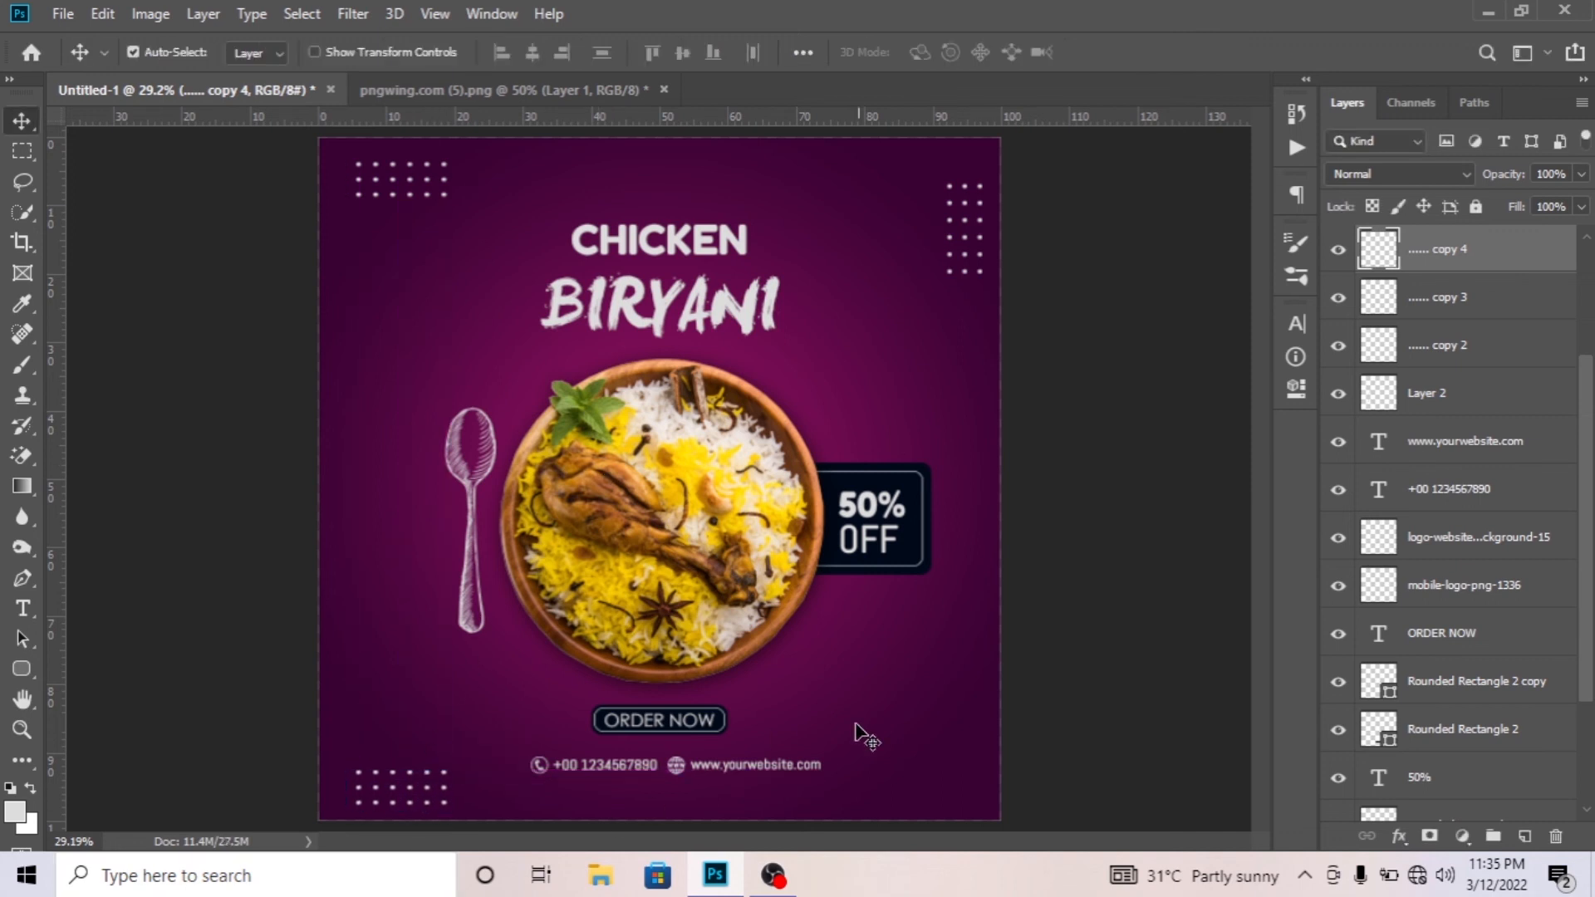
Set all three dot grids to 50% opacity and 80% fill, and nudge them slightly upward together.
shift+click(1501, 349)
drag(1511, 177, 1493, 210)
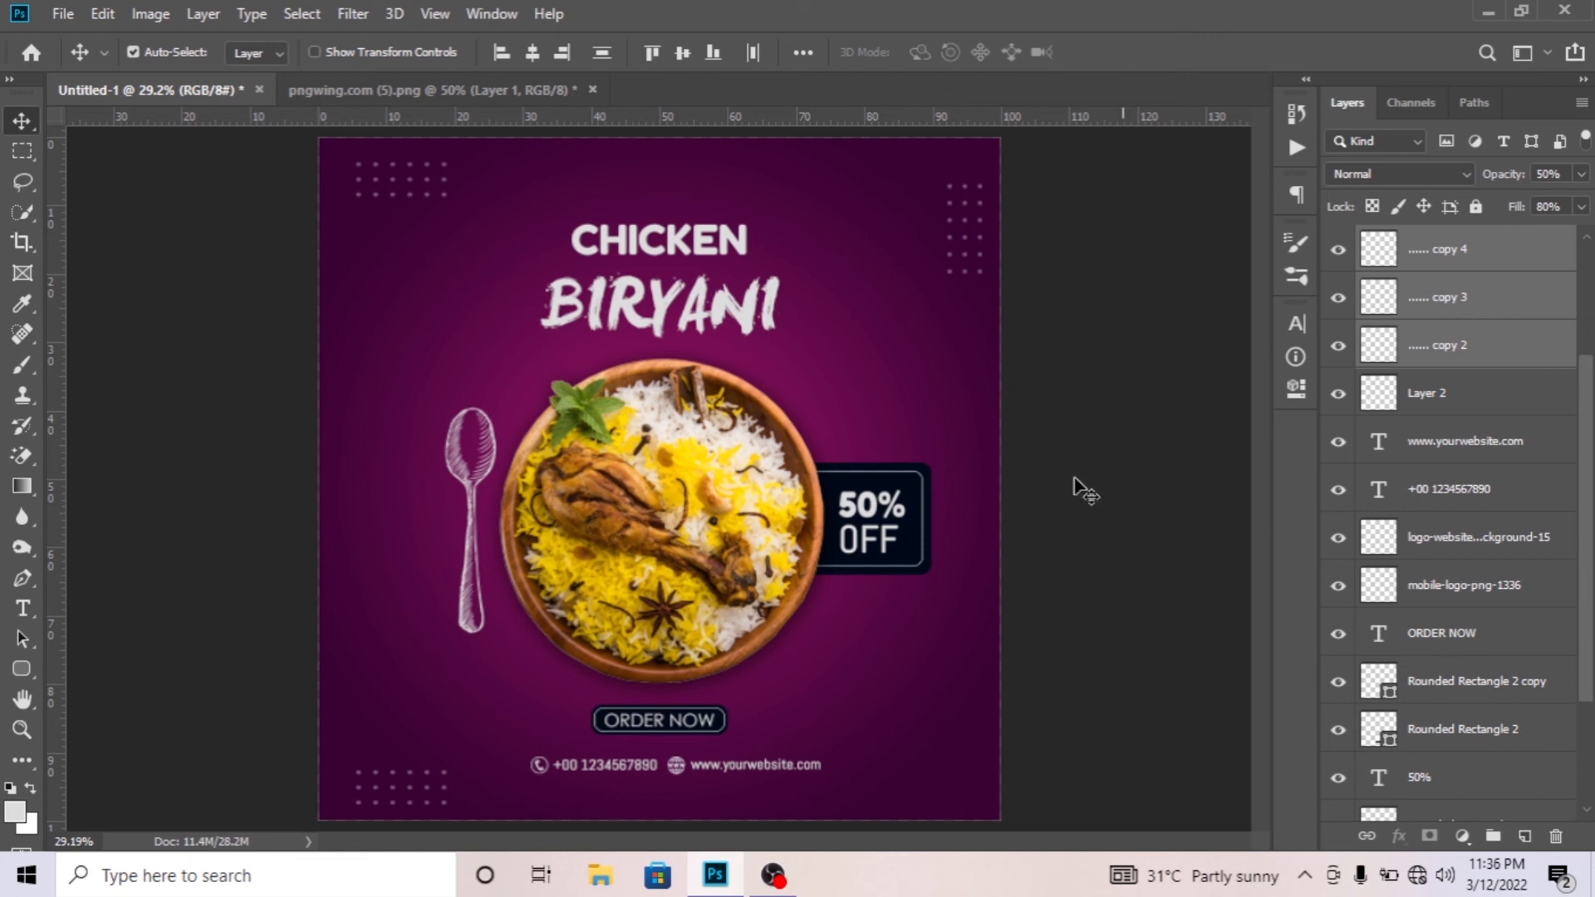
scroll(402, 789, up, 5)
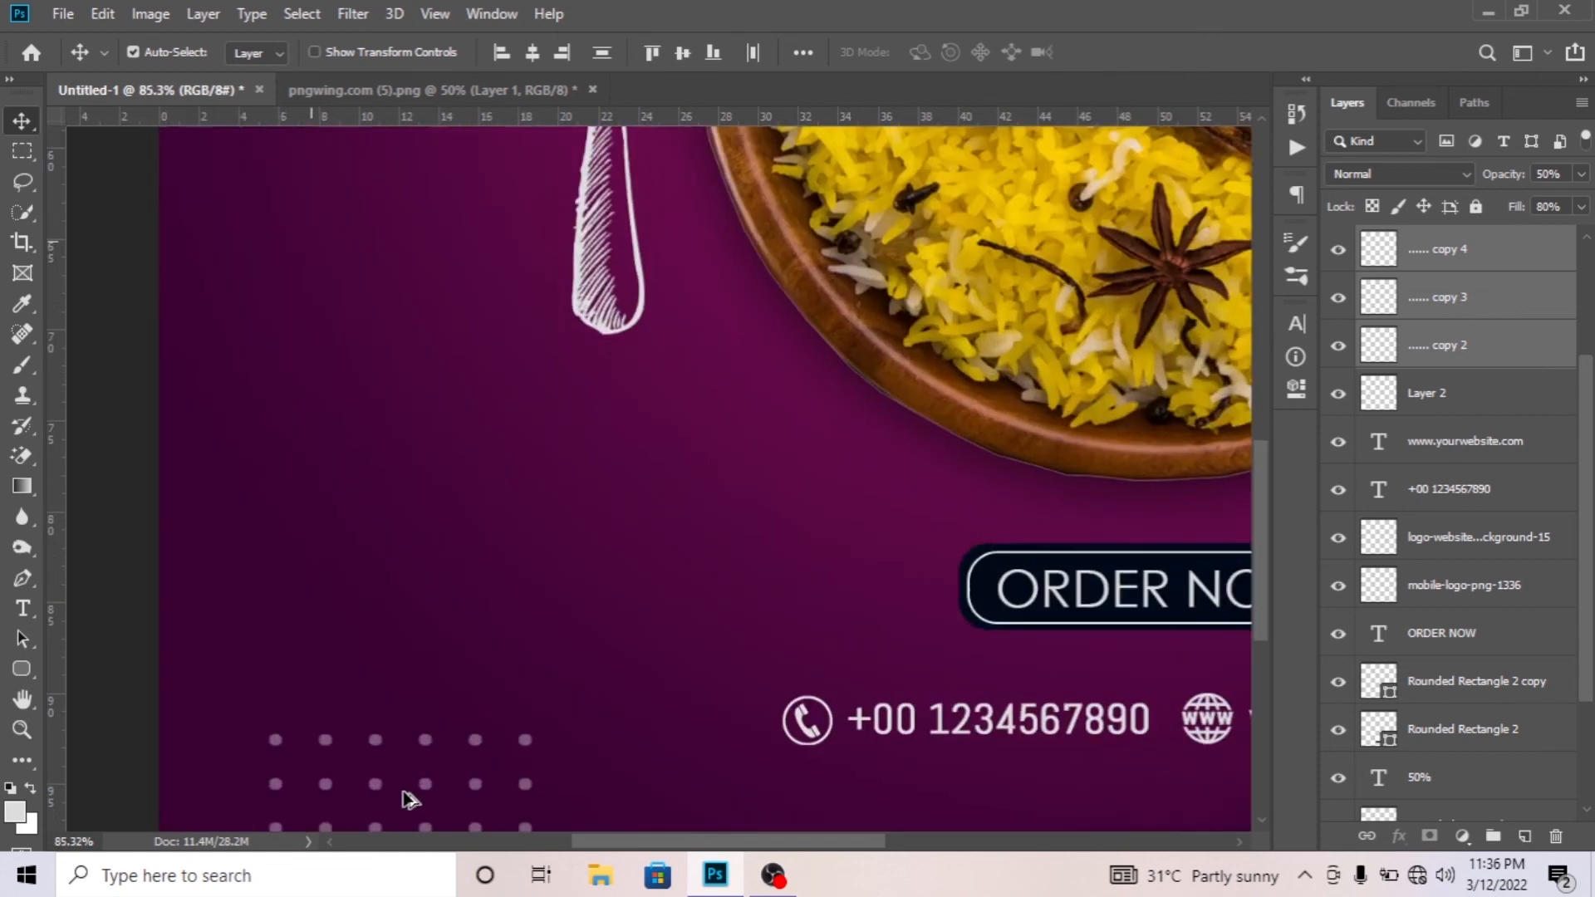
scroll(407, 797, down, 3)
drag(430, 626, 427, 606)
scroll(427, 605, up, 15)
drag(434, 365, 434, 371)
scroll(434, 371, down, 3)
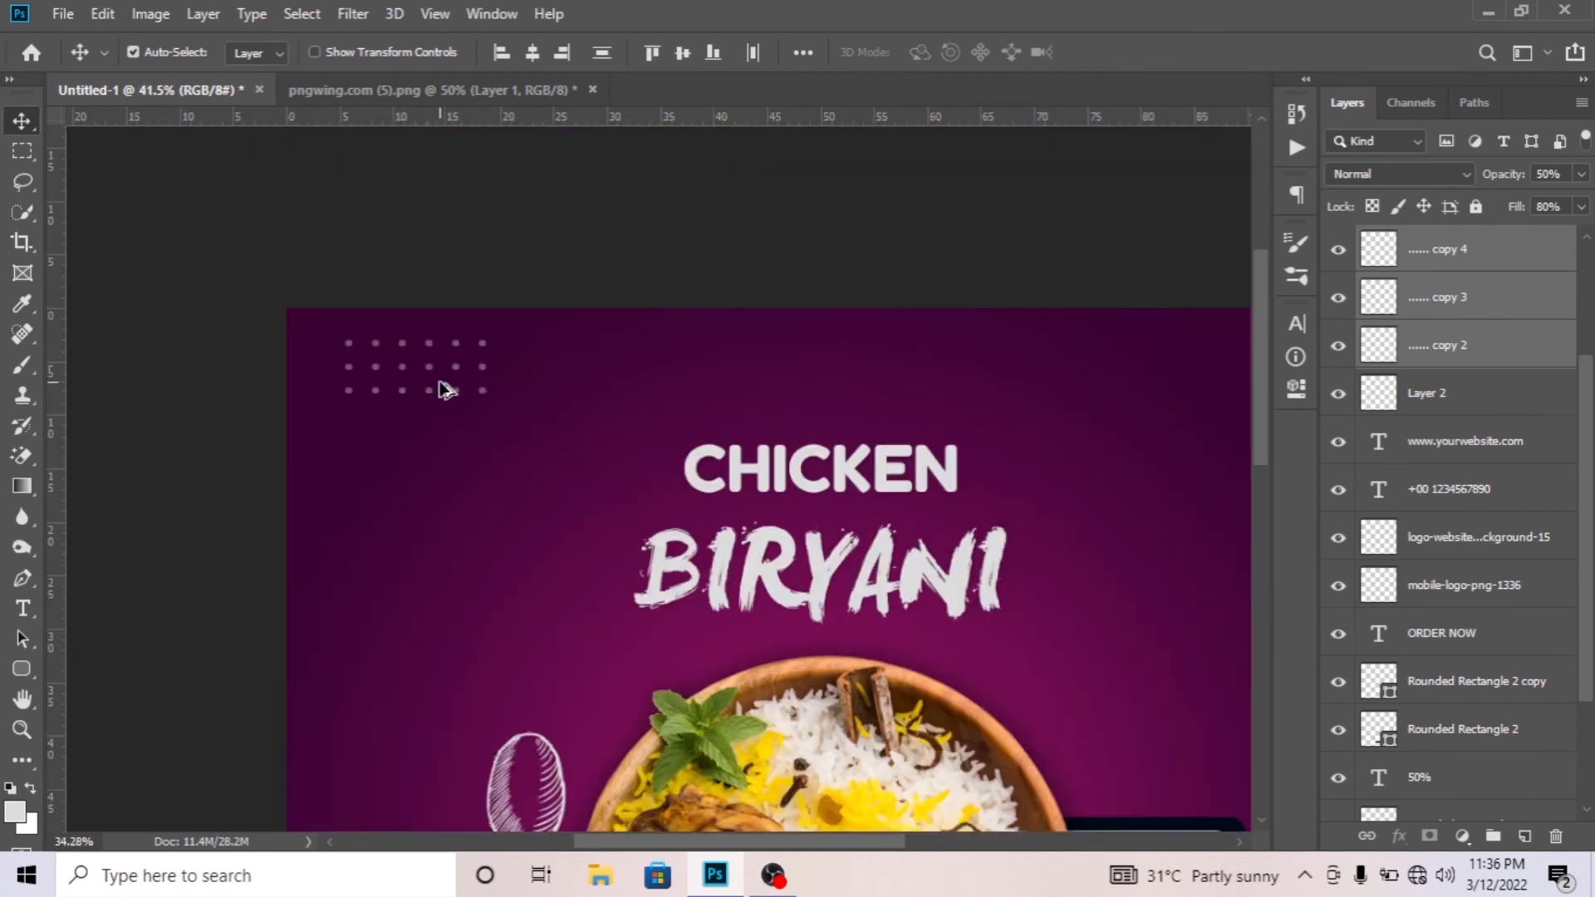
scroll(446, 391, down, 3)
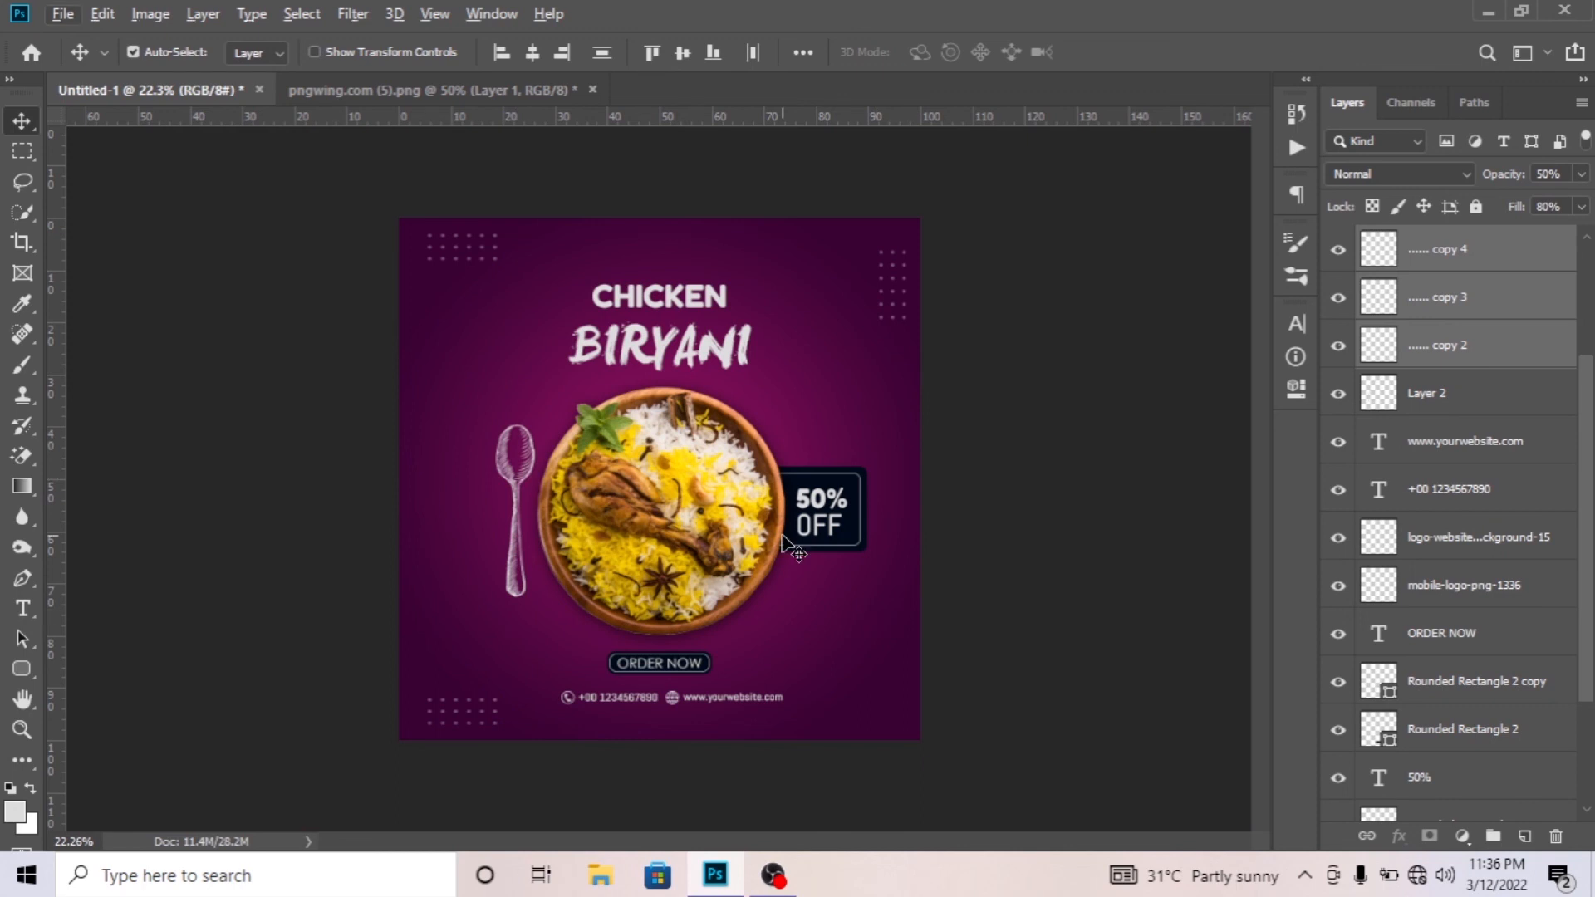
Try a Curves adjustment layer above the lower-left dot grid layer, and delete it.
scroll(804, 548, up, 1)
click(1534, 253)
click(1461, 837)
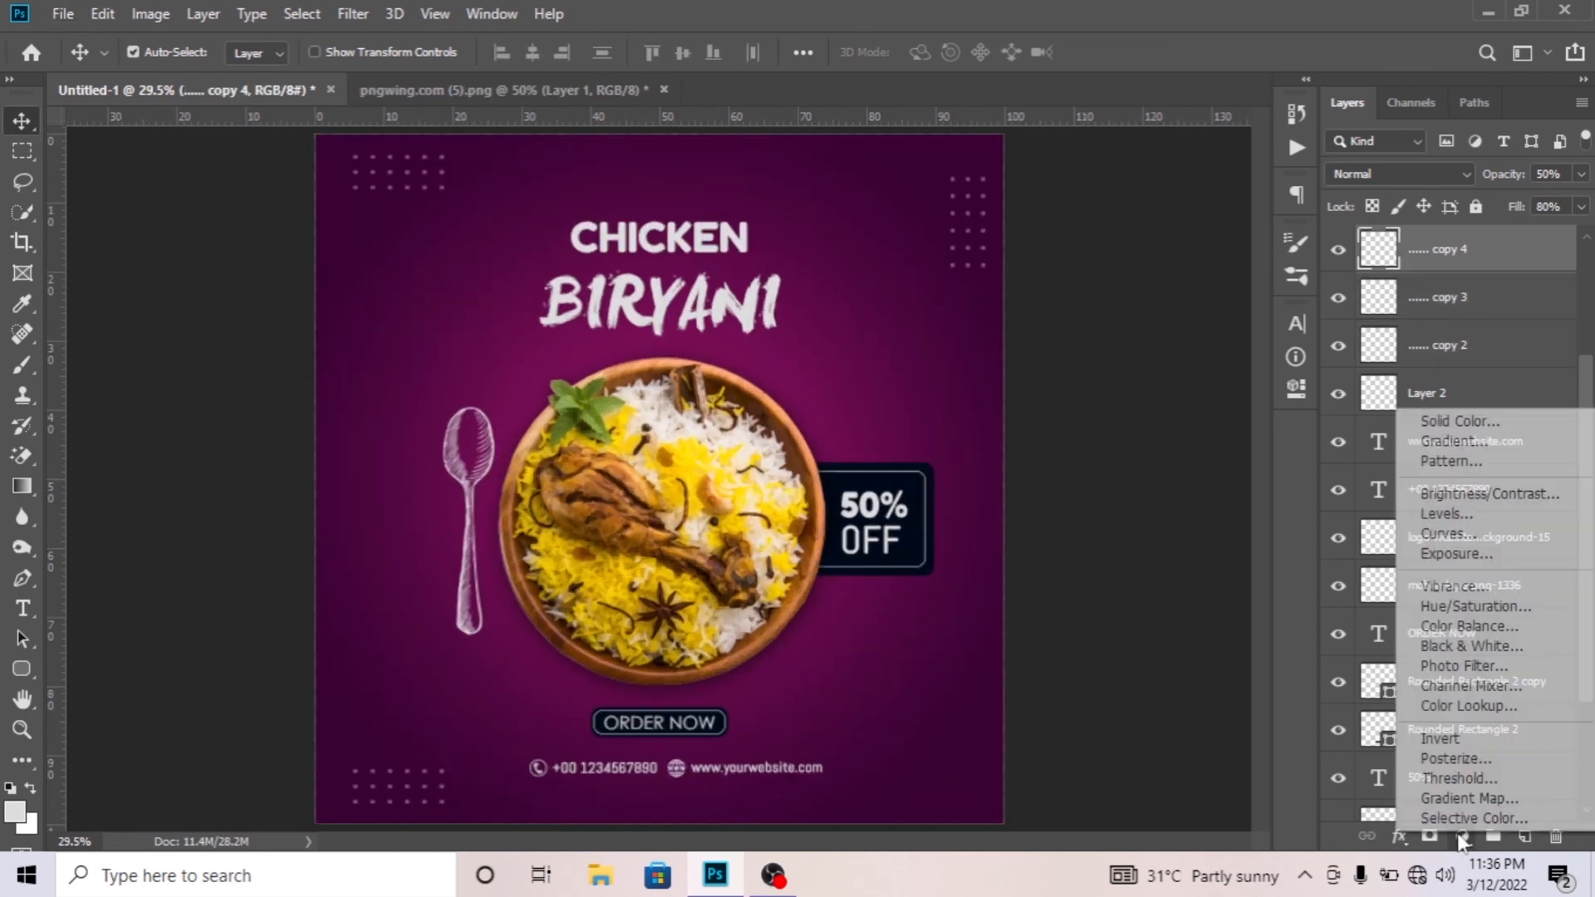
click(1485, 534)
mouse_move(1005, 671)
mouse_down()
mouse_move(1011, 654)
mouse_move(1005, 671)
mouse_up()
click(1229, 313)
key(Delete)
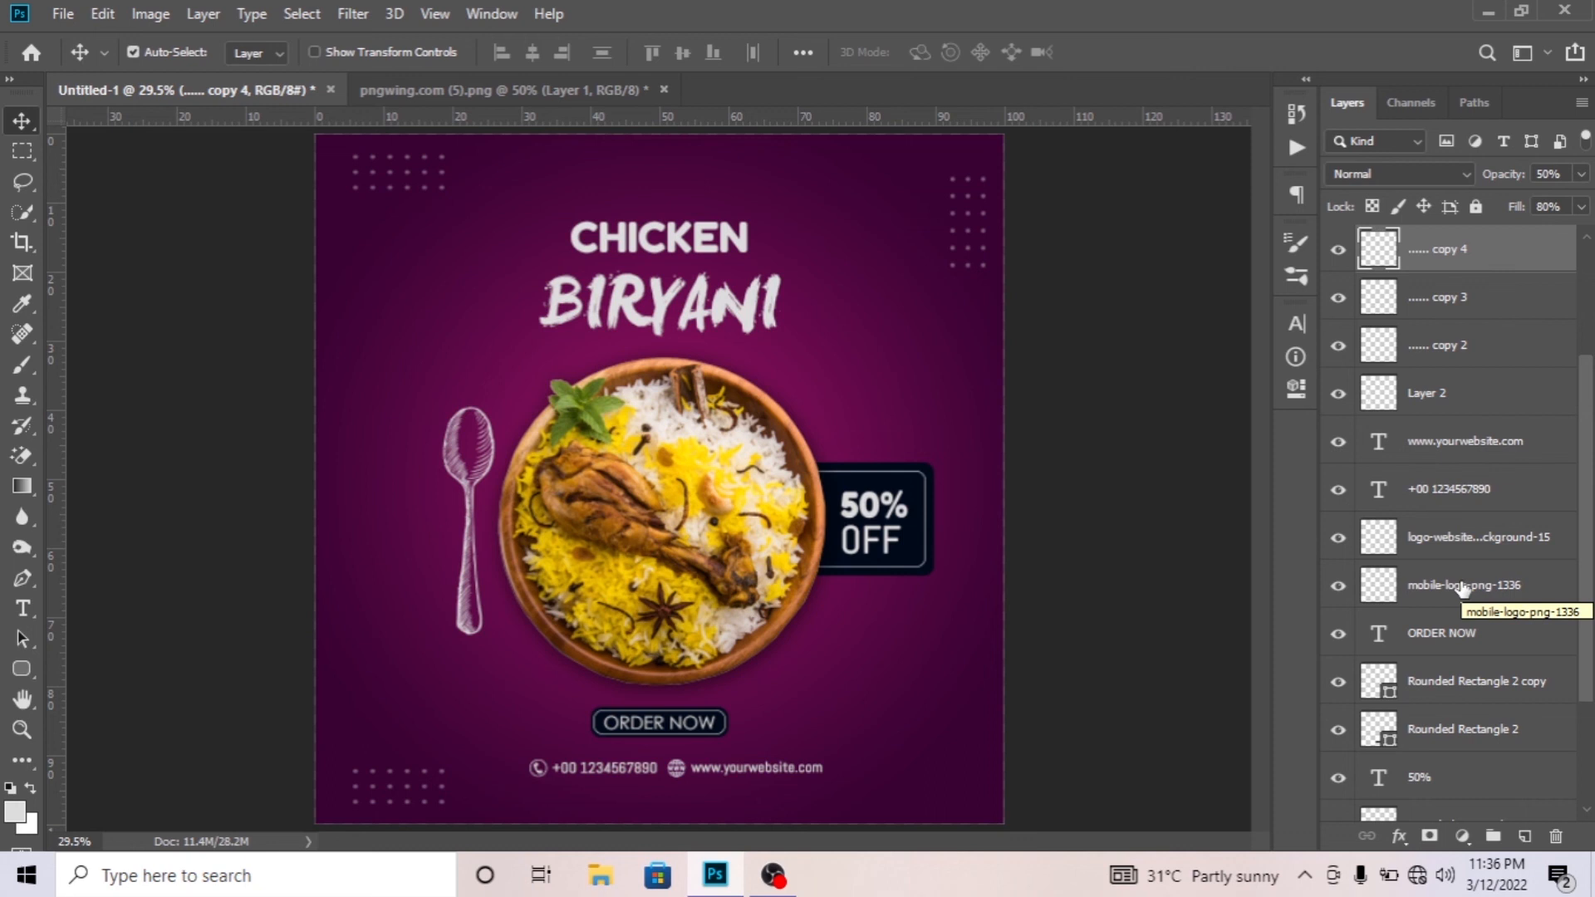
scroll(1463, 587, down, 3)
shift+click(1494, 796)
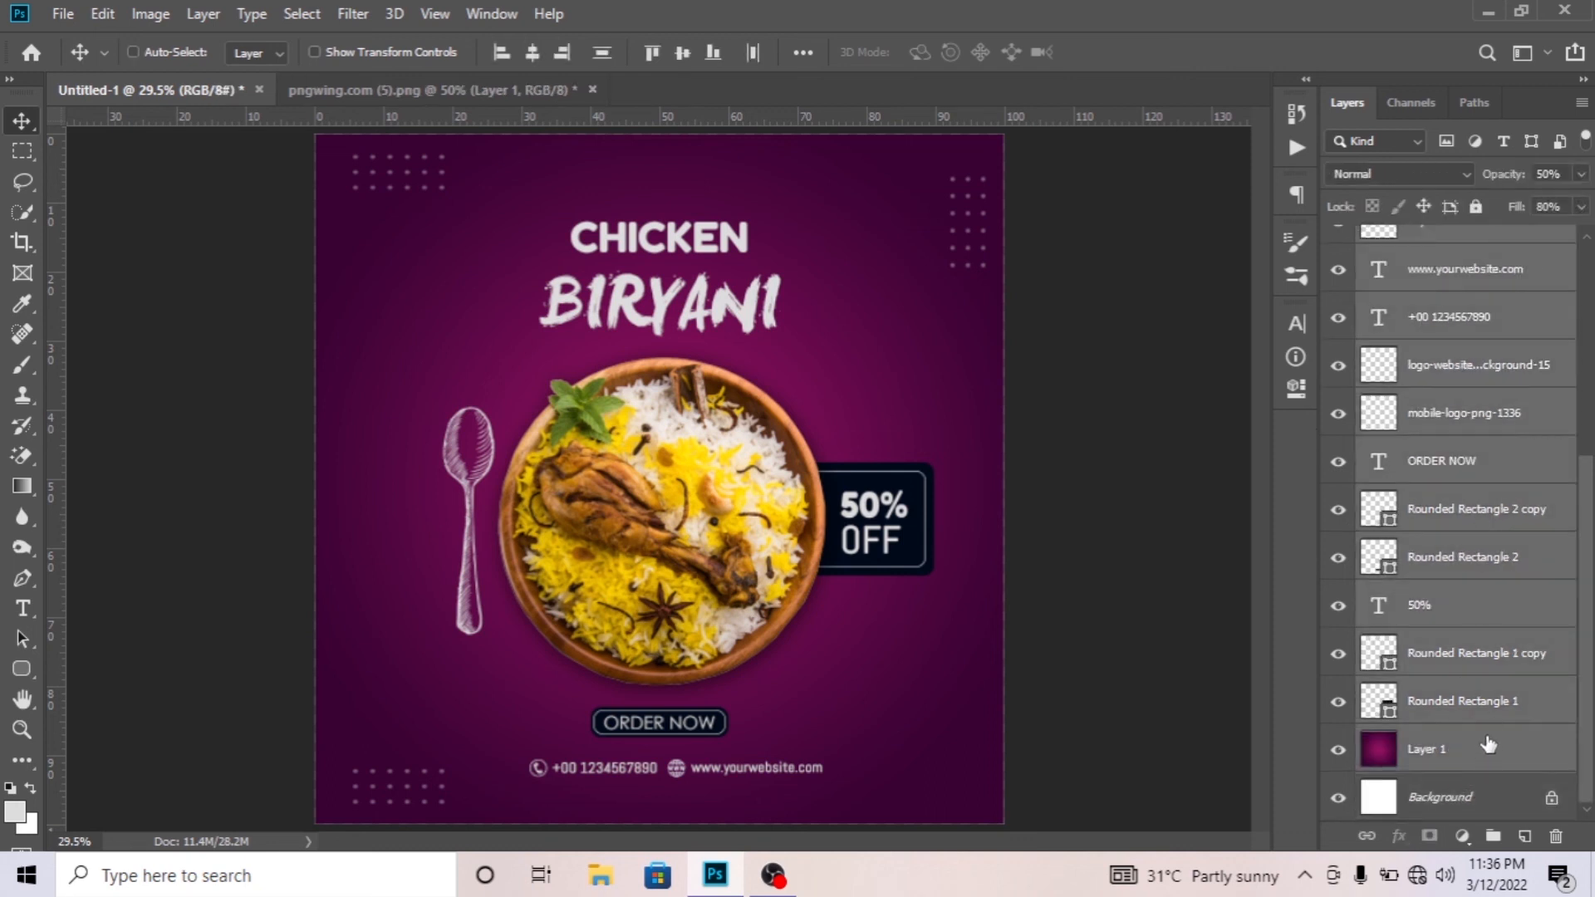
key(ctrl+g)
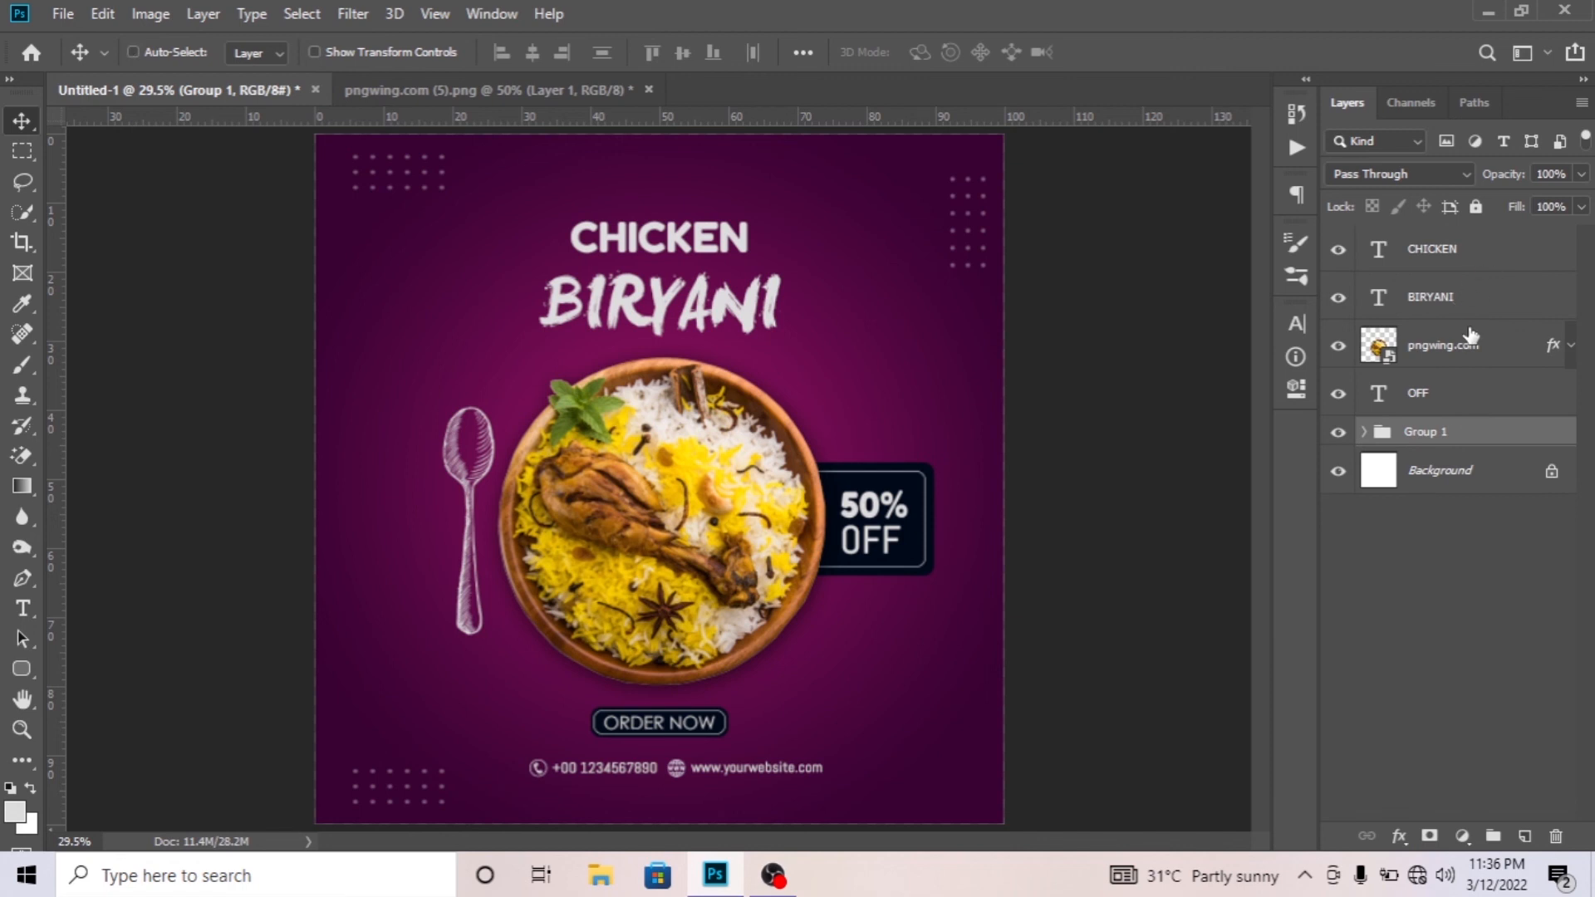
key(ctrl+shift+g)
Group all layers from the CHICKEN text down to Layer 1, leaving the Background outside the group.
click(1497, 262)
scroll(1472, 531, down, 5)
scroll(1479, 570, up, 5)
scroll(1470, 615, down, 5)
shift+click(1479, 751)
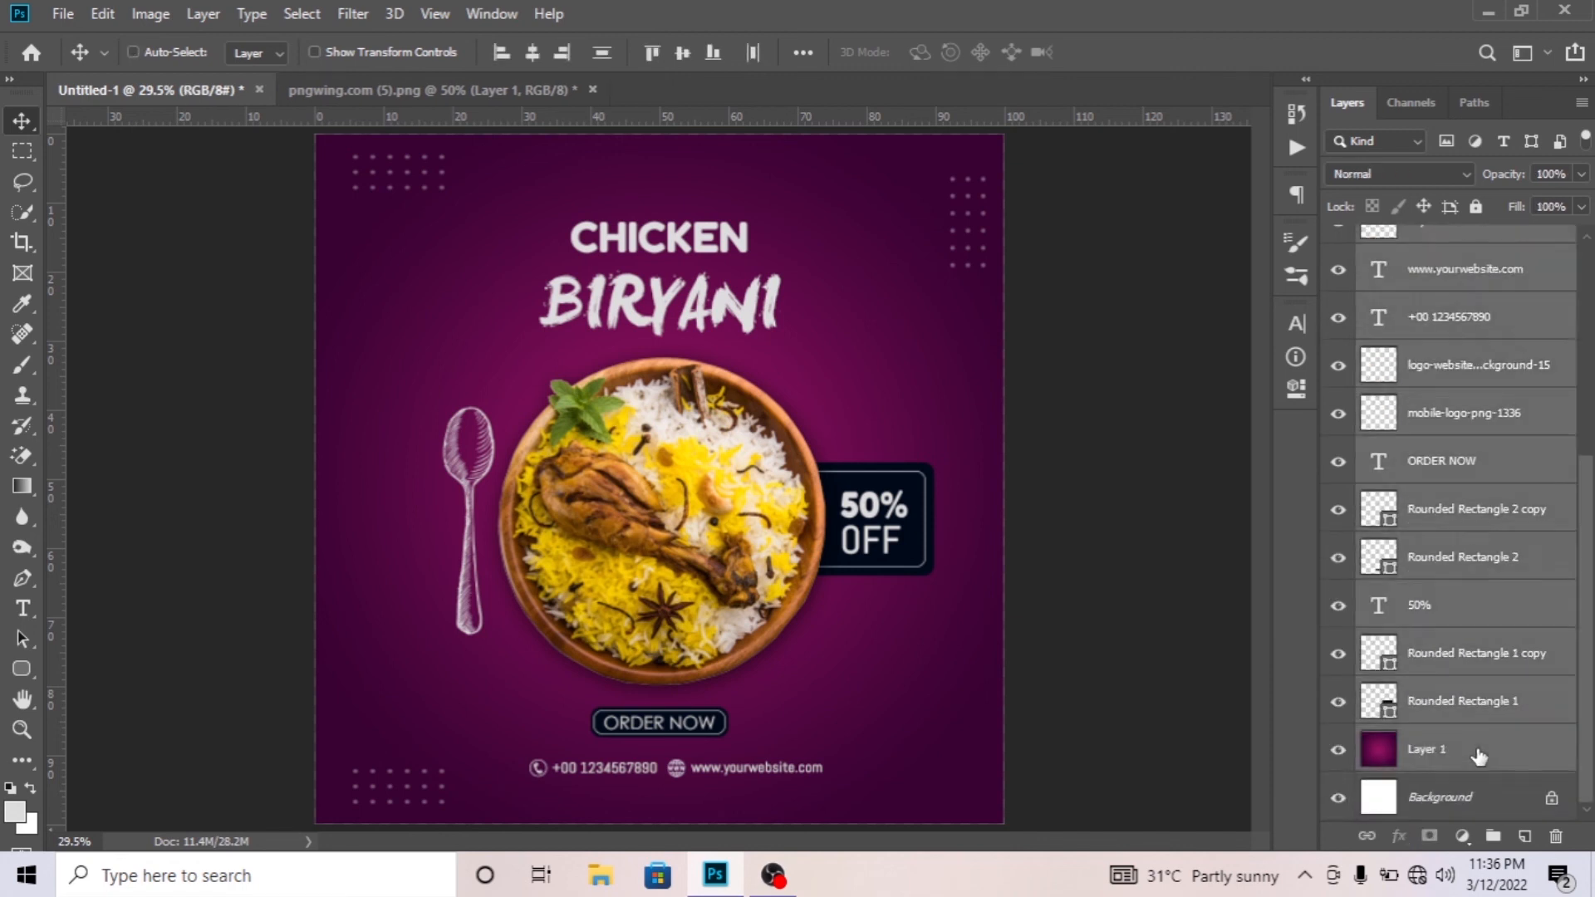
key(ctrl+g)
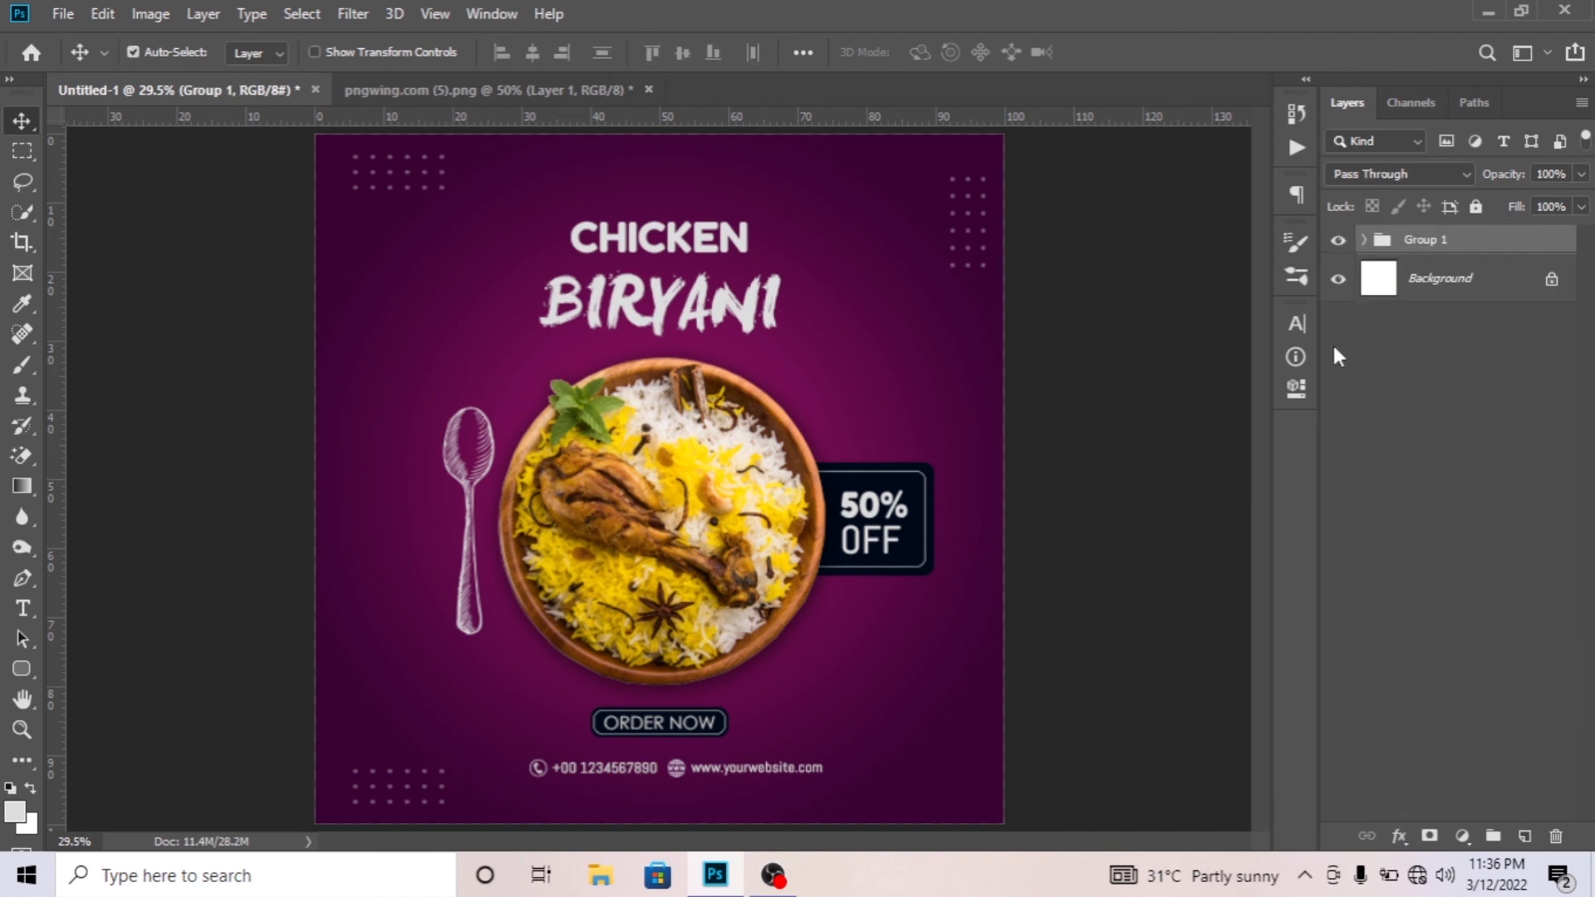
Move the CHICKEN title slightly upward to widen the gap above BIRYANI.
scroll(801, 338, up, 5)
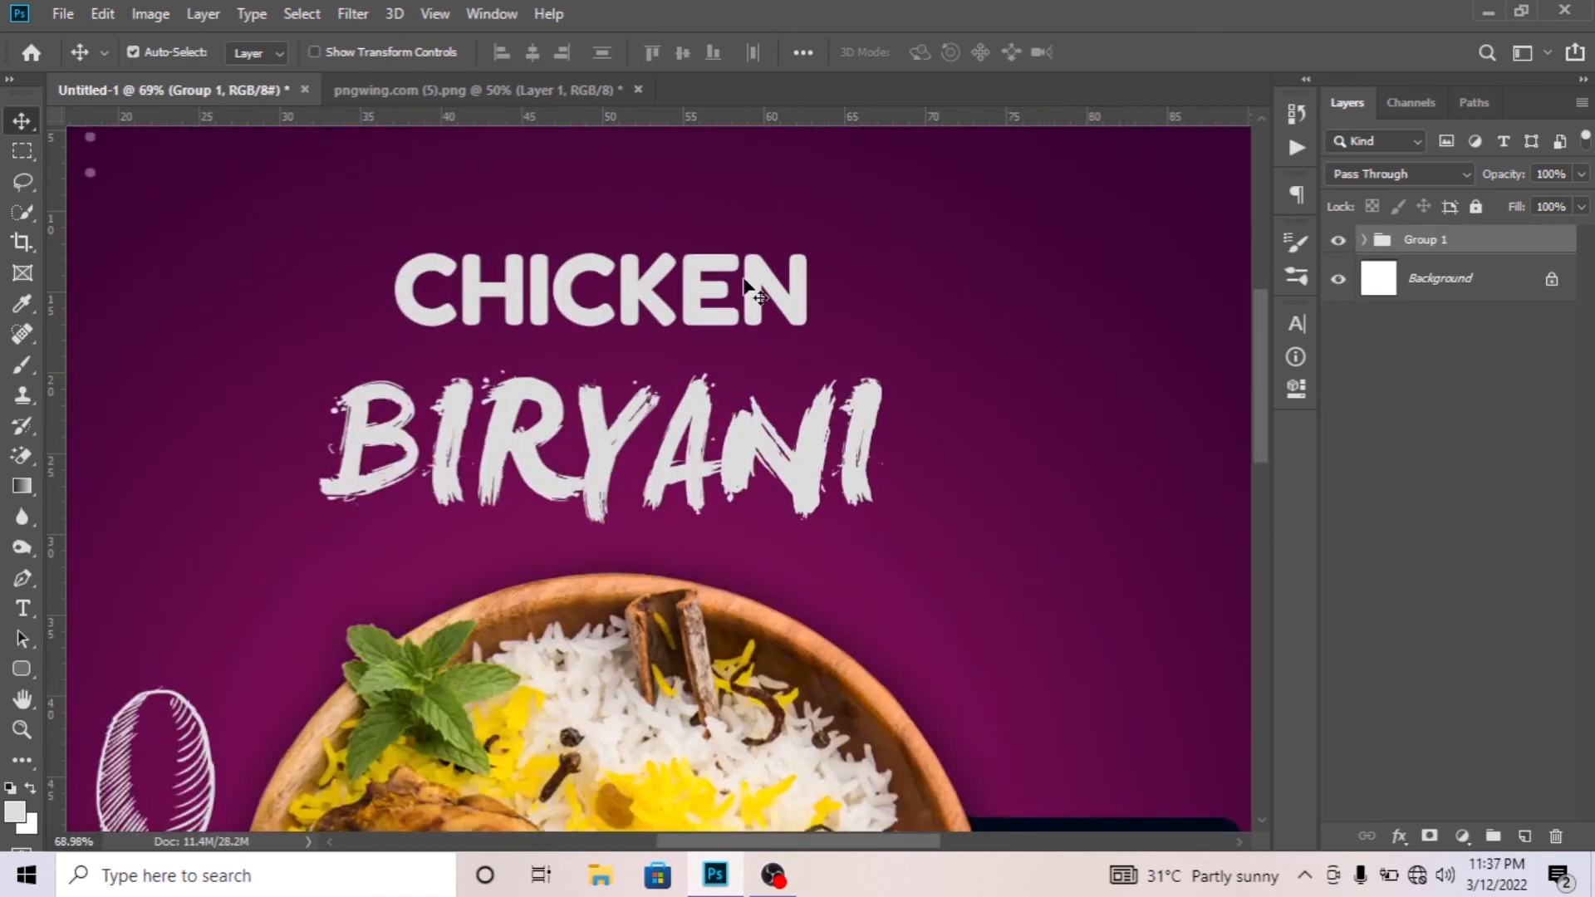
scroll(801, 336, down, 6)
scroll(798, 332, up, 1)
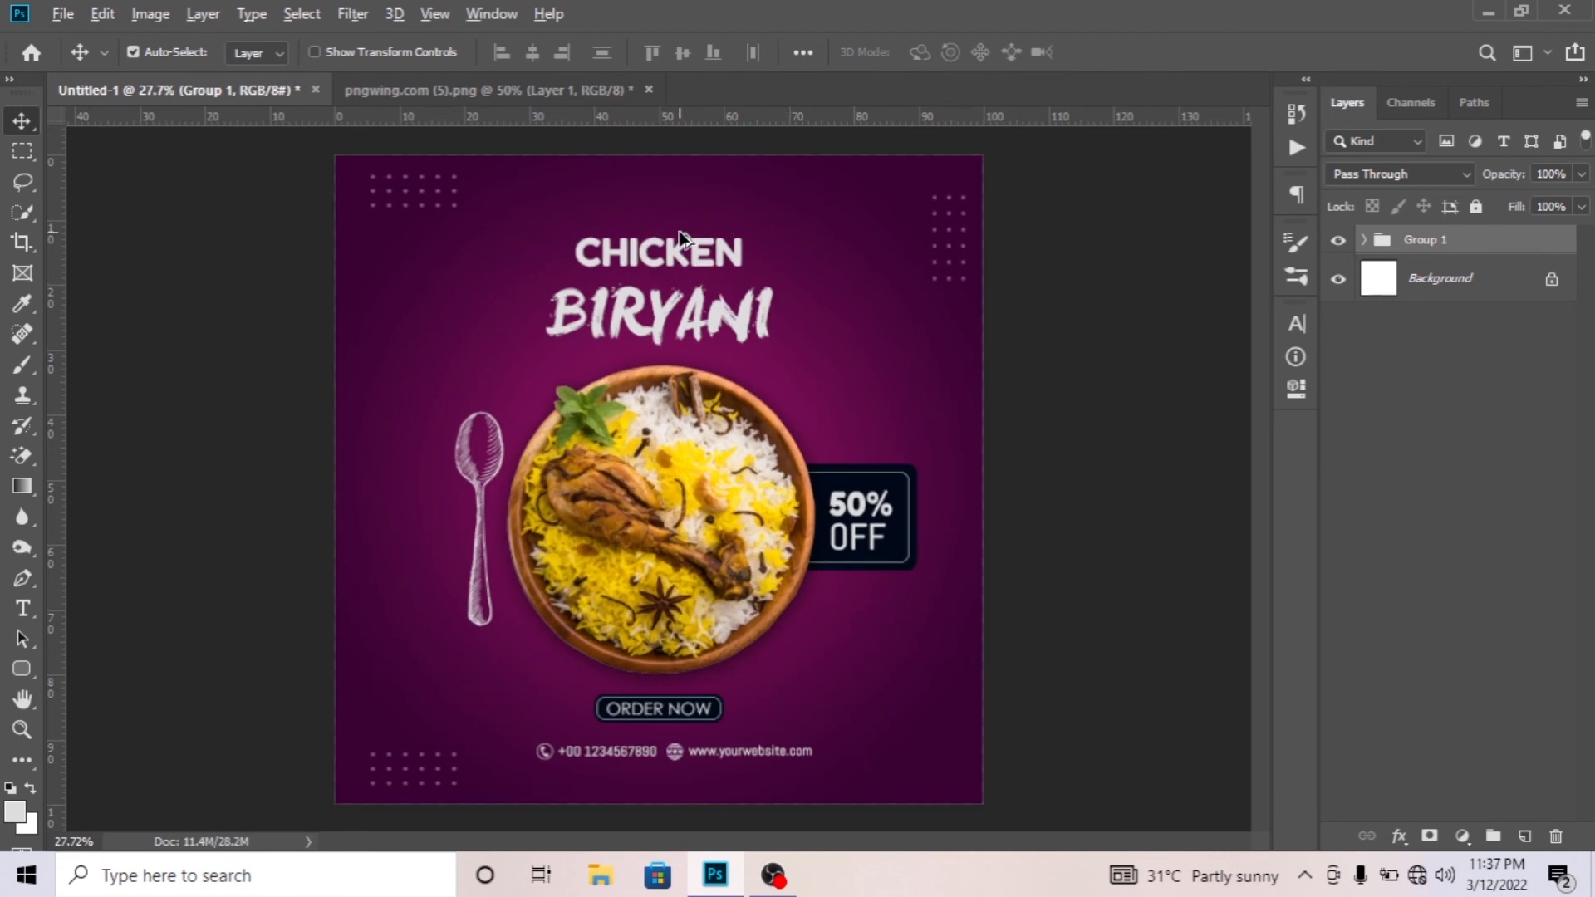
scroll(680, 238, up, 4)
drag(678, 259, 681, 241)
scroll(680, 238, down, 4)
key(t)
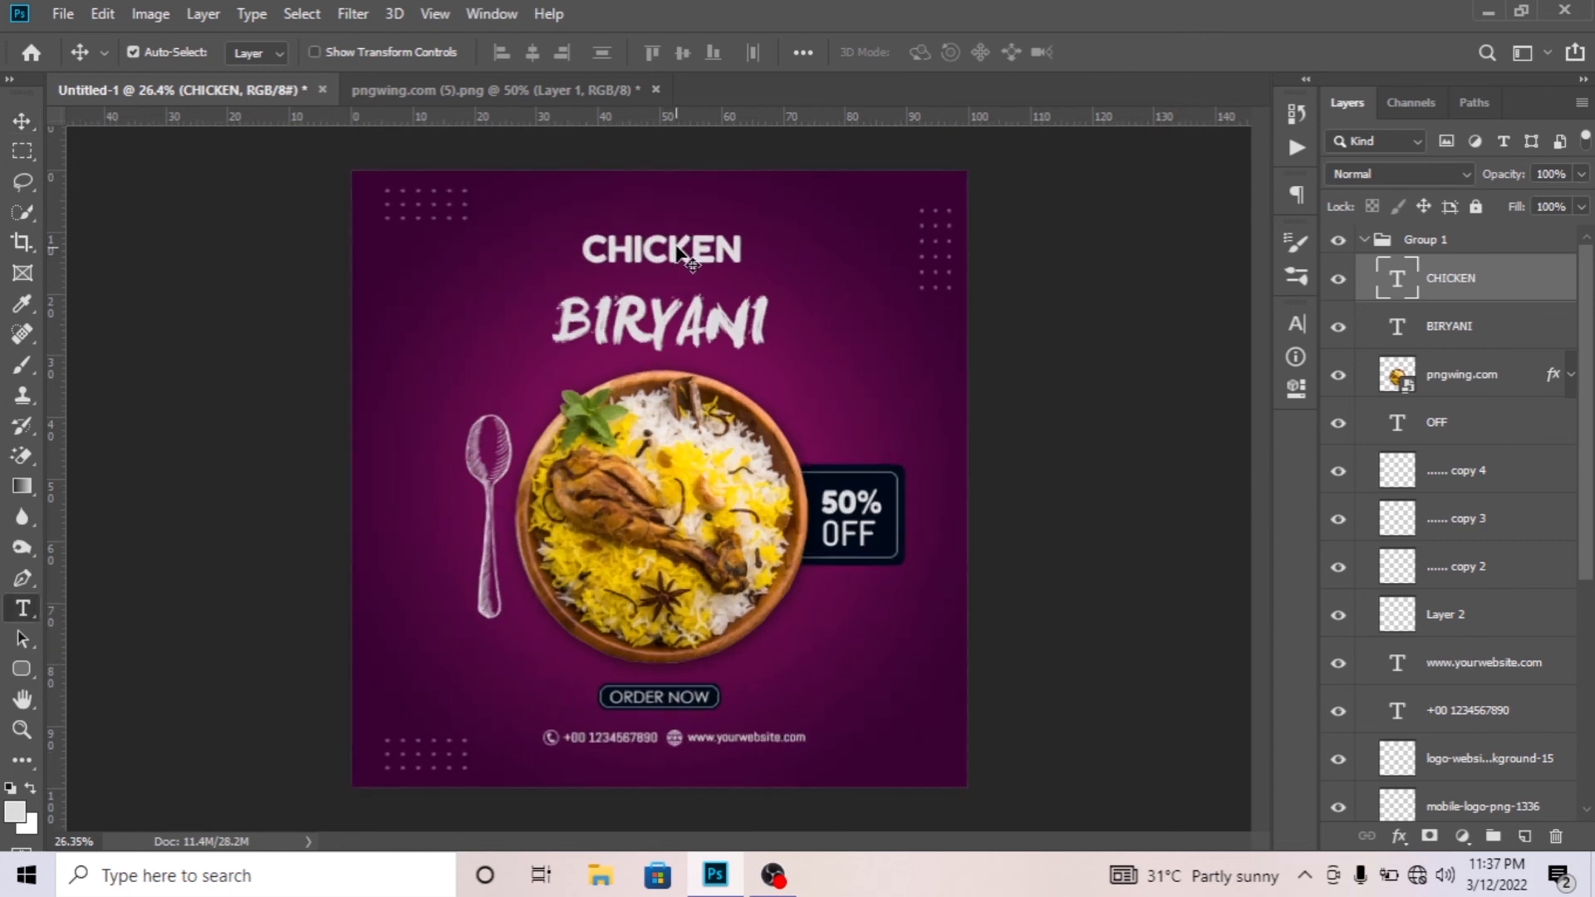
Set the CHICKEN title's font size to 150 pt and shift it slightly upward above BIRYANI.
double_click(682, 249)
click(562, 48)
text(150)
key(Return)
key(ctrl+Return)
key(v)
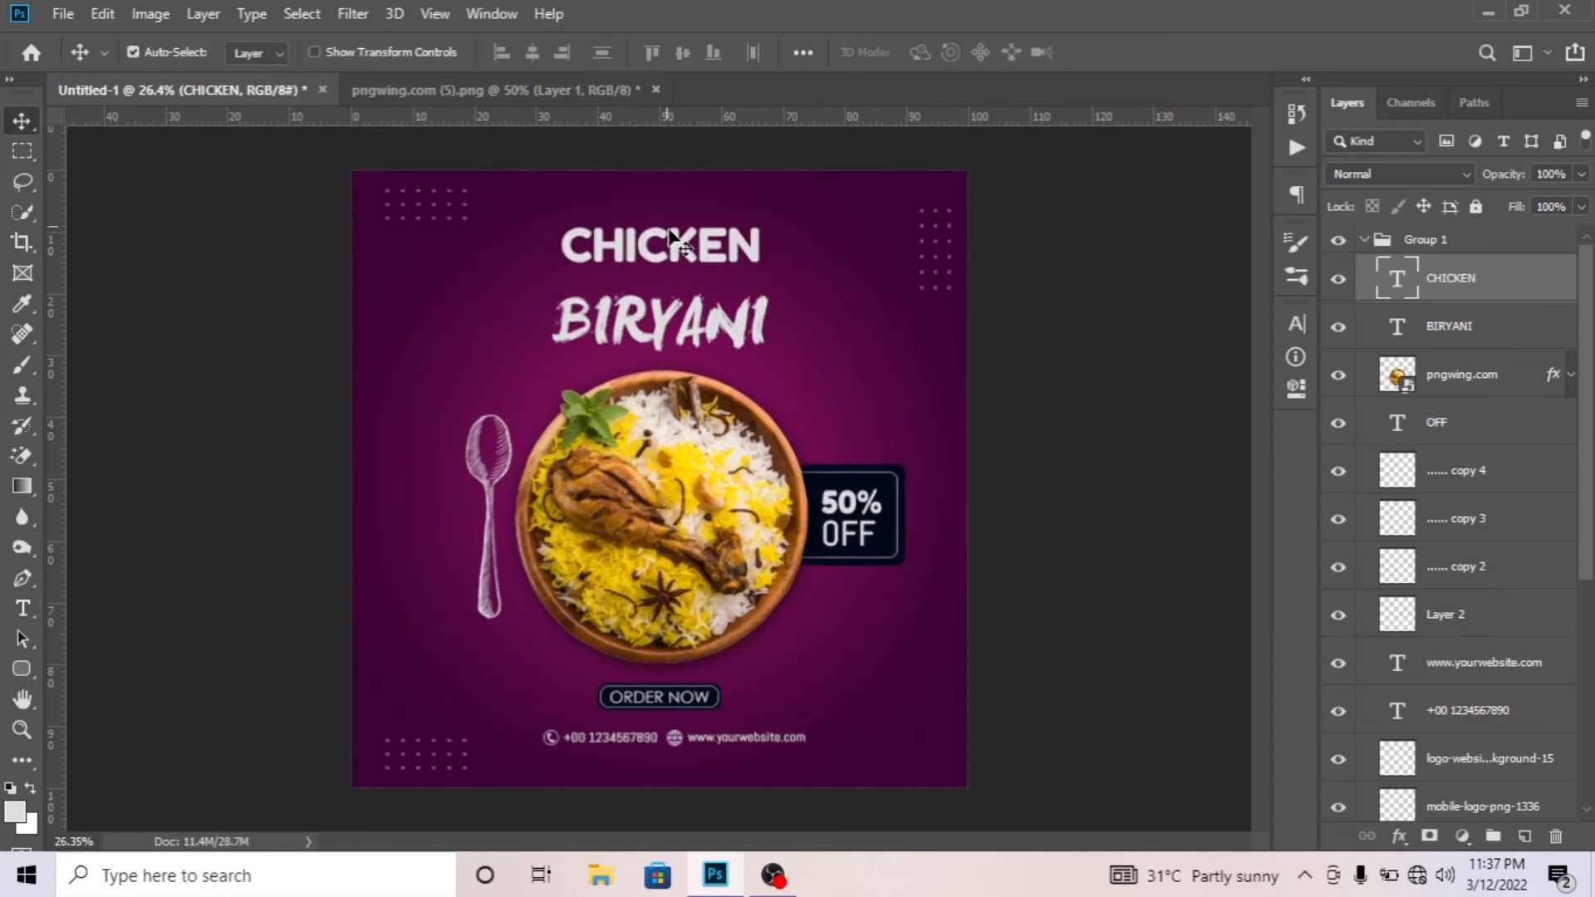
drag(665, 255, 672, 245)
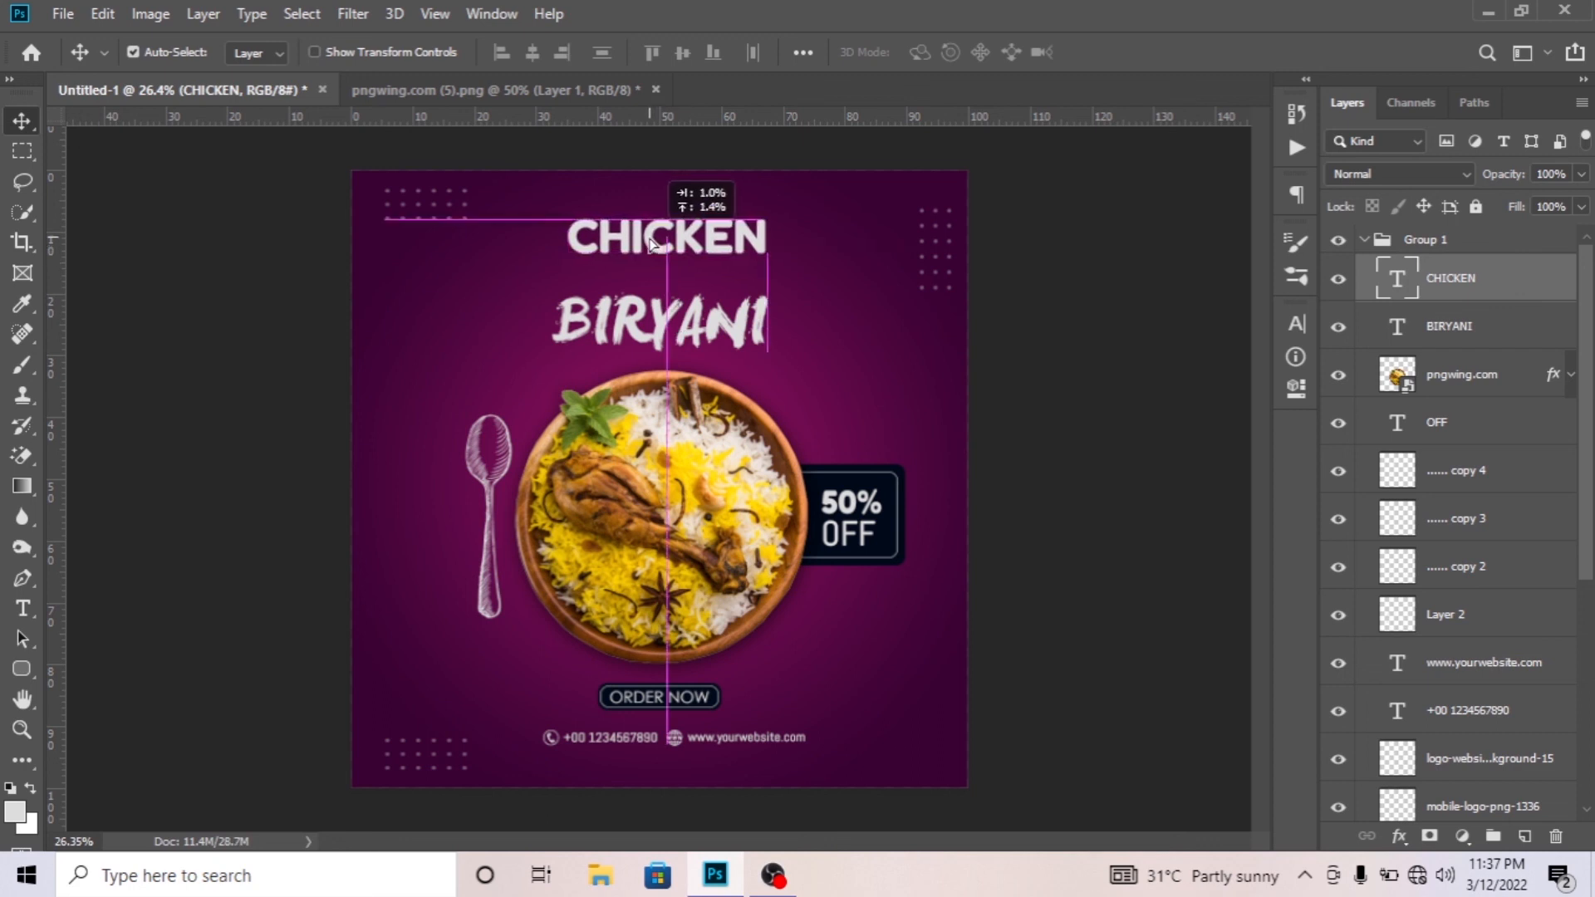
Set the BIRYANI text size to 230 pt and move the two title lines closer together.
double_click(661, 326)
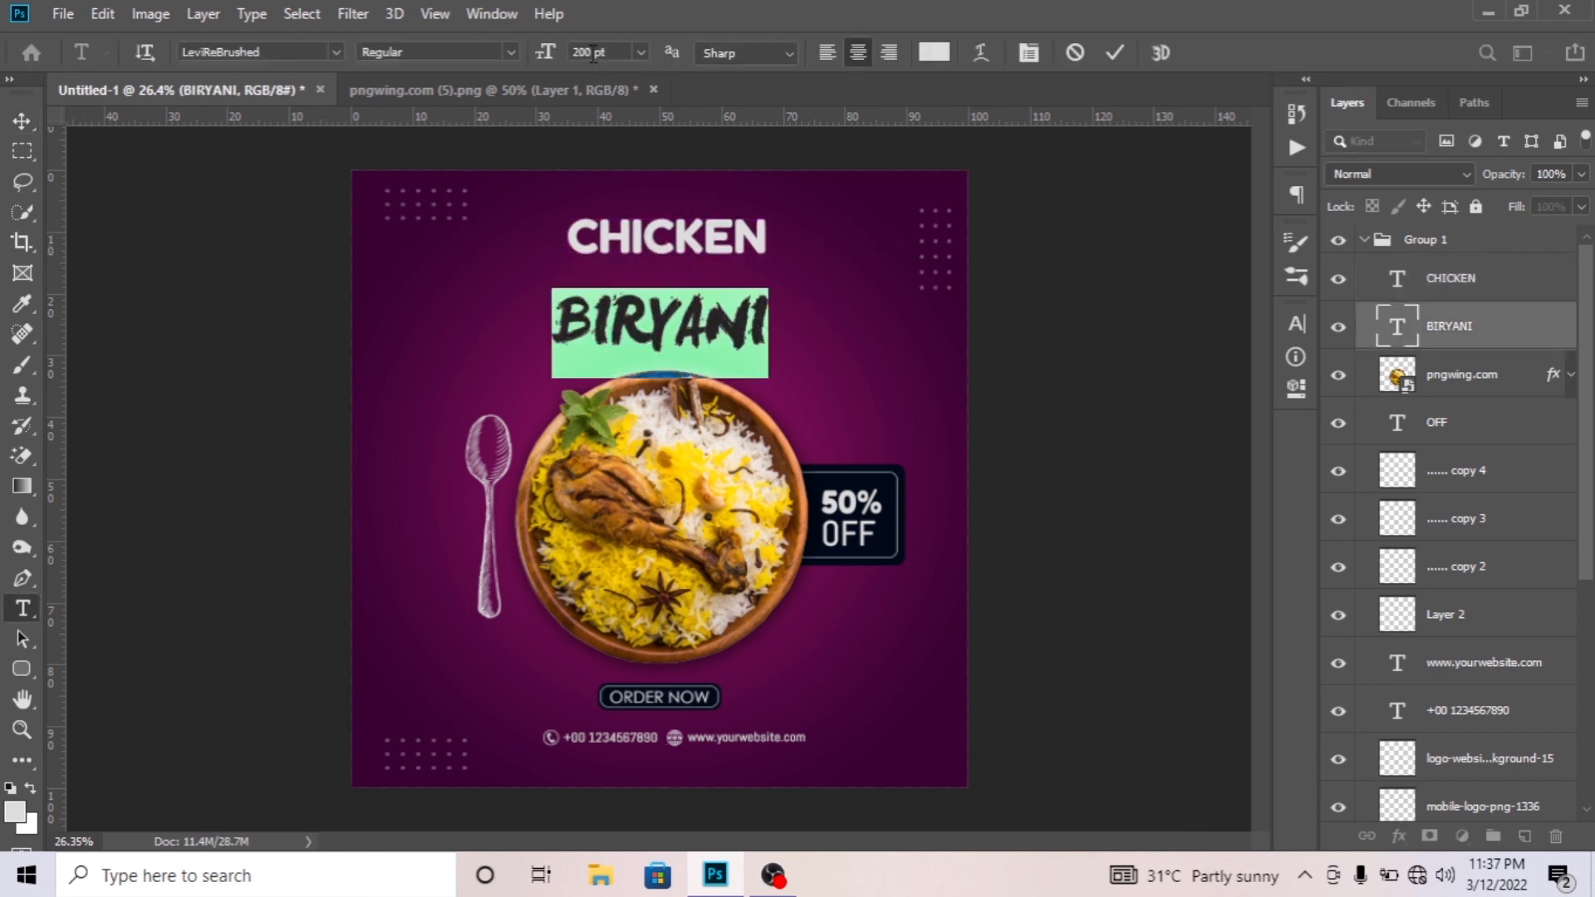
key(Return)
key(ctrl+Return)
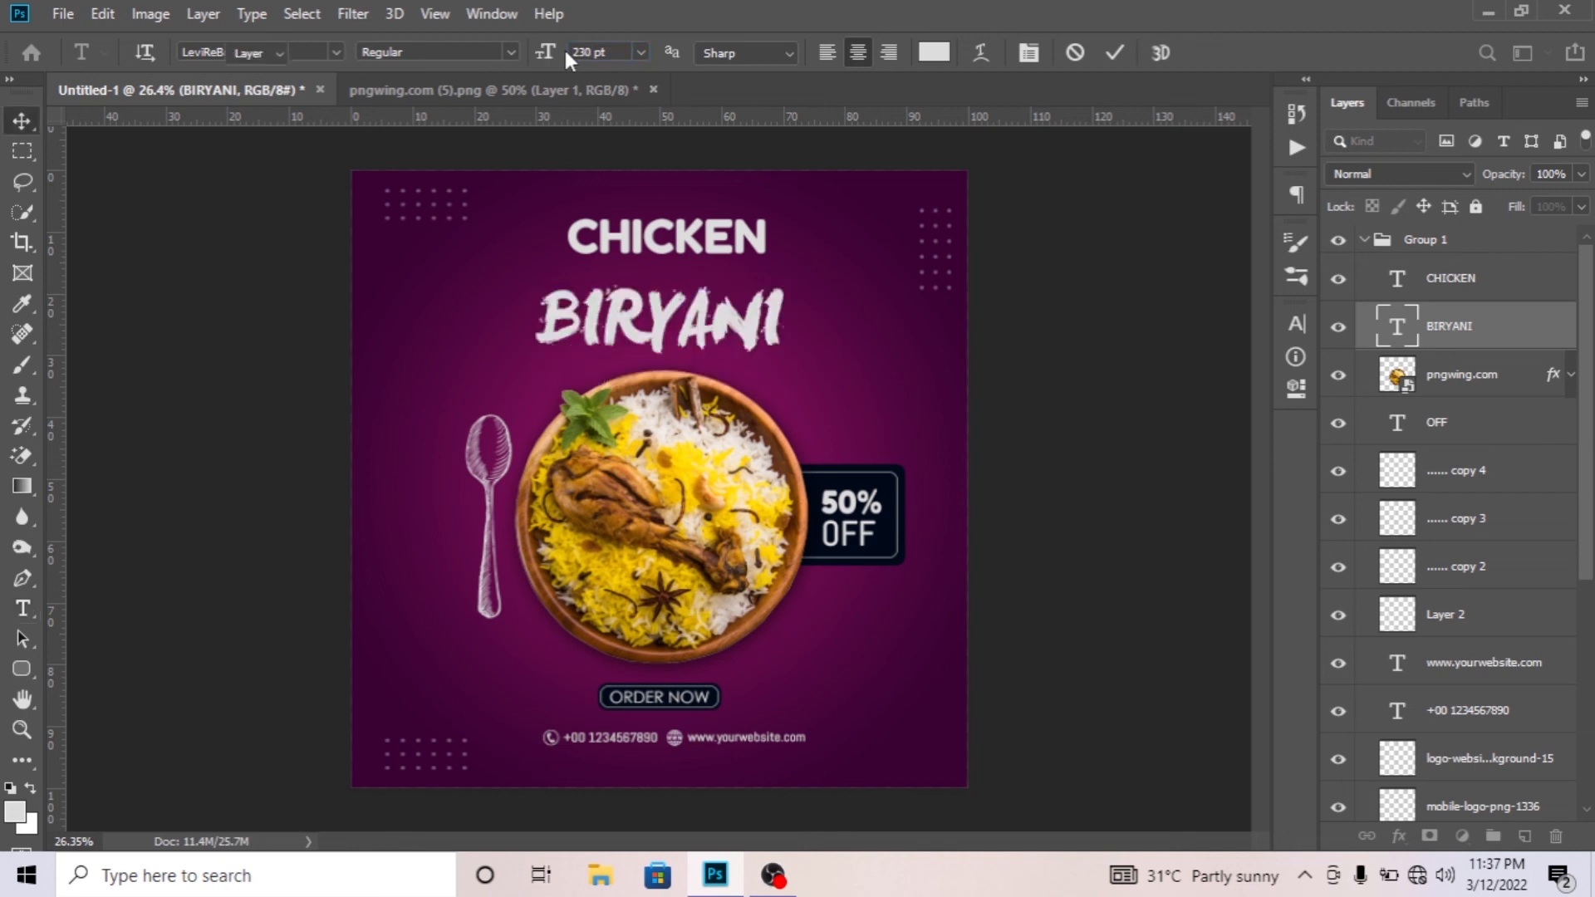
key(v)
mouse_move(624, 315)
mouse_down()
mouse_move(624, 255)
mouse_move(621, 313)
mouse_up()
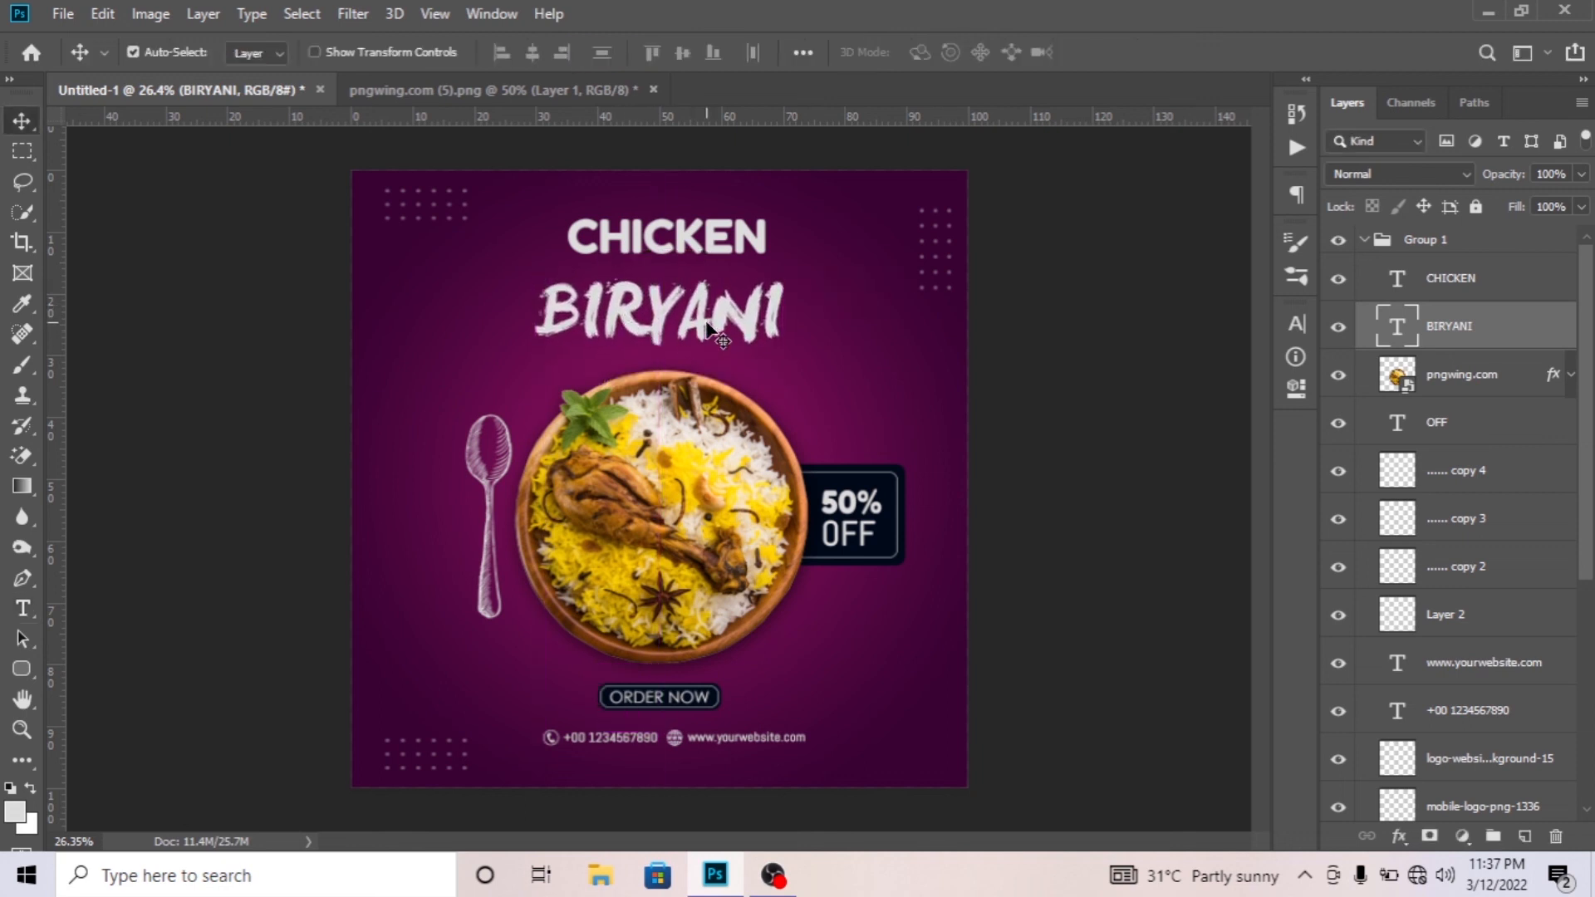
drag(660, 254, 698, 316)
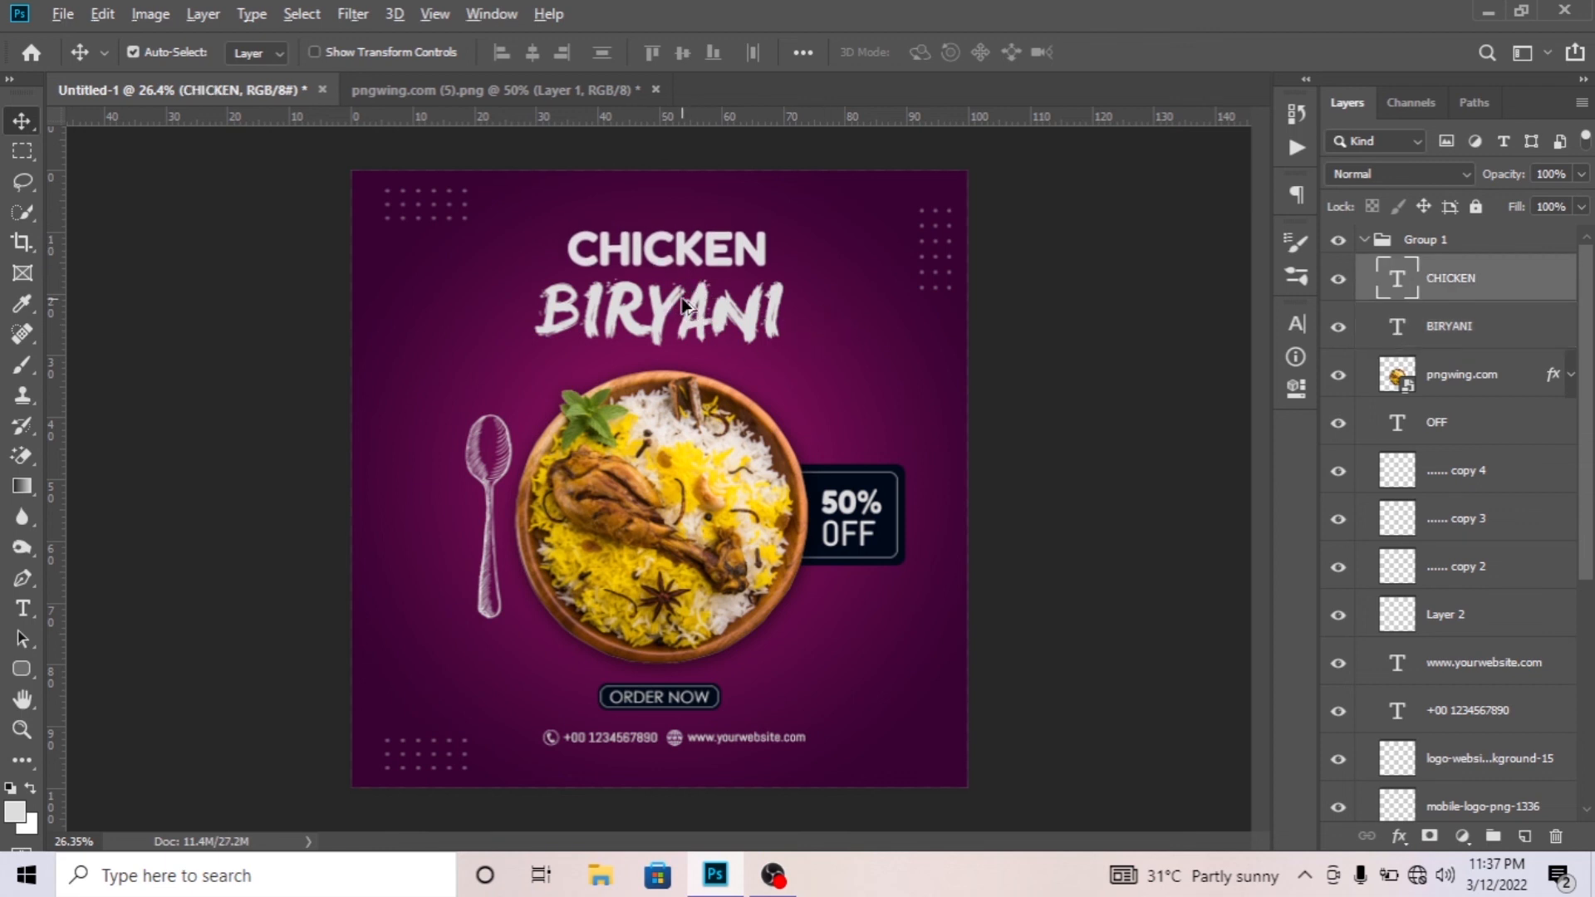
Apply a Levels adjustment to the biryani bowl image to darken it and strengthen its contrast.
scroll(685, 304, down, 1)
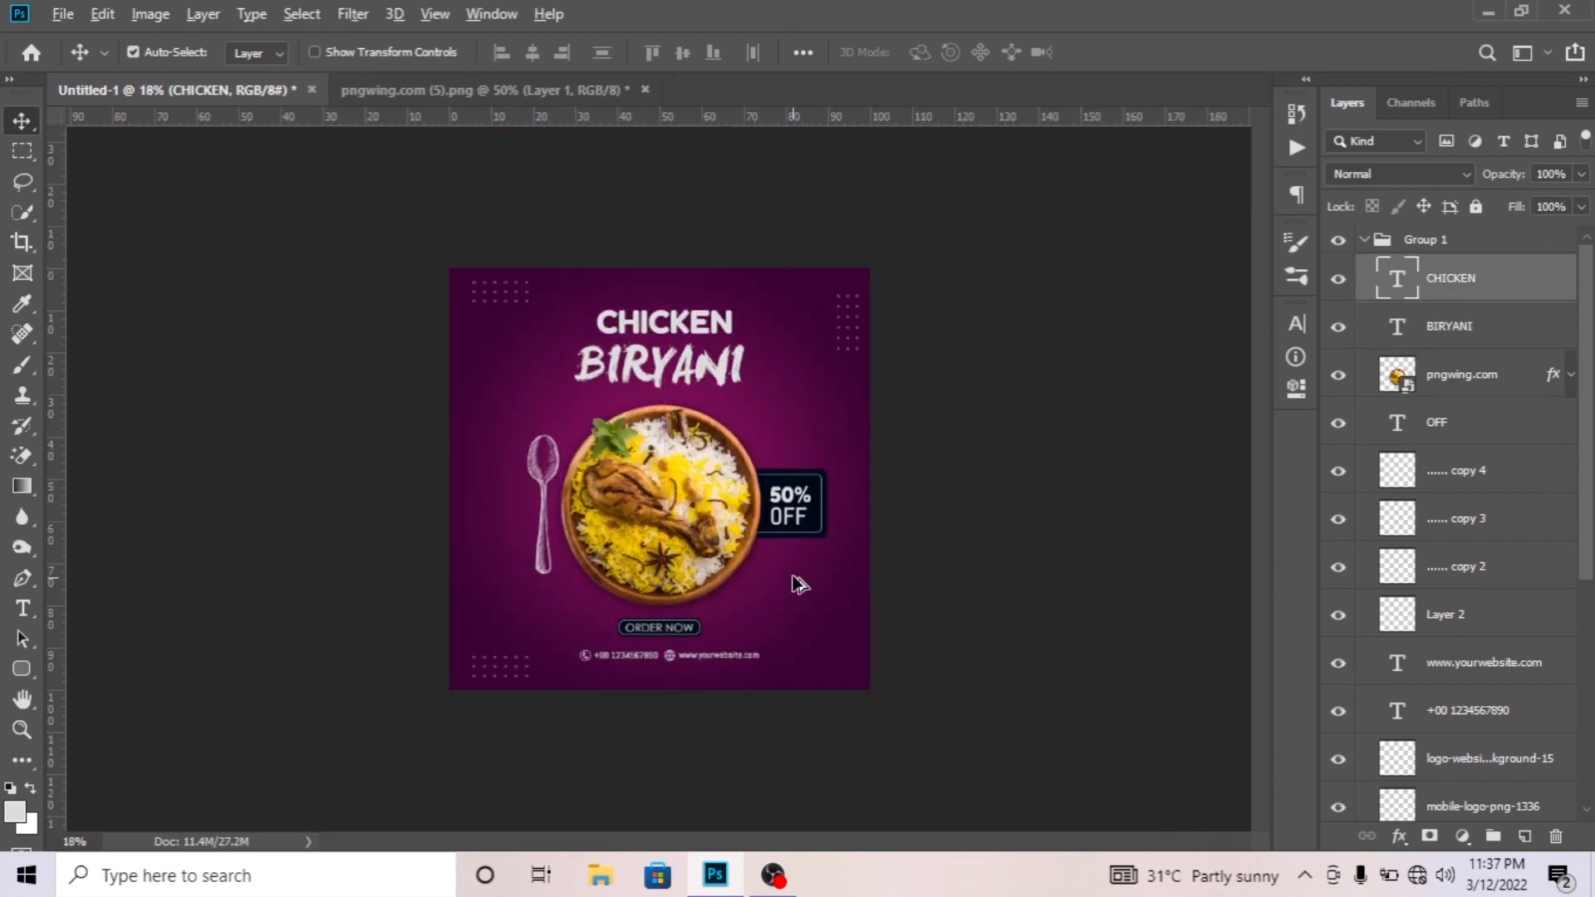
scroll(719, 535, up, 5)
scroll(646, 535, up, 2)
scroll(615, 523, down, 6)
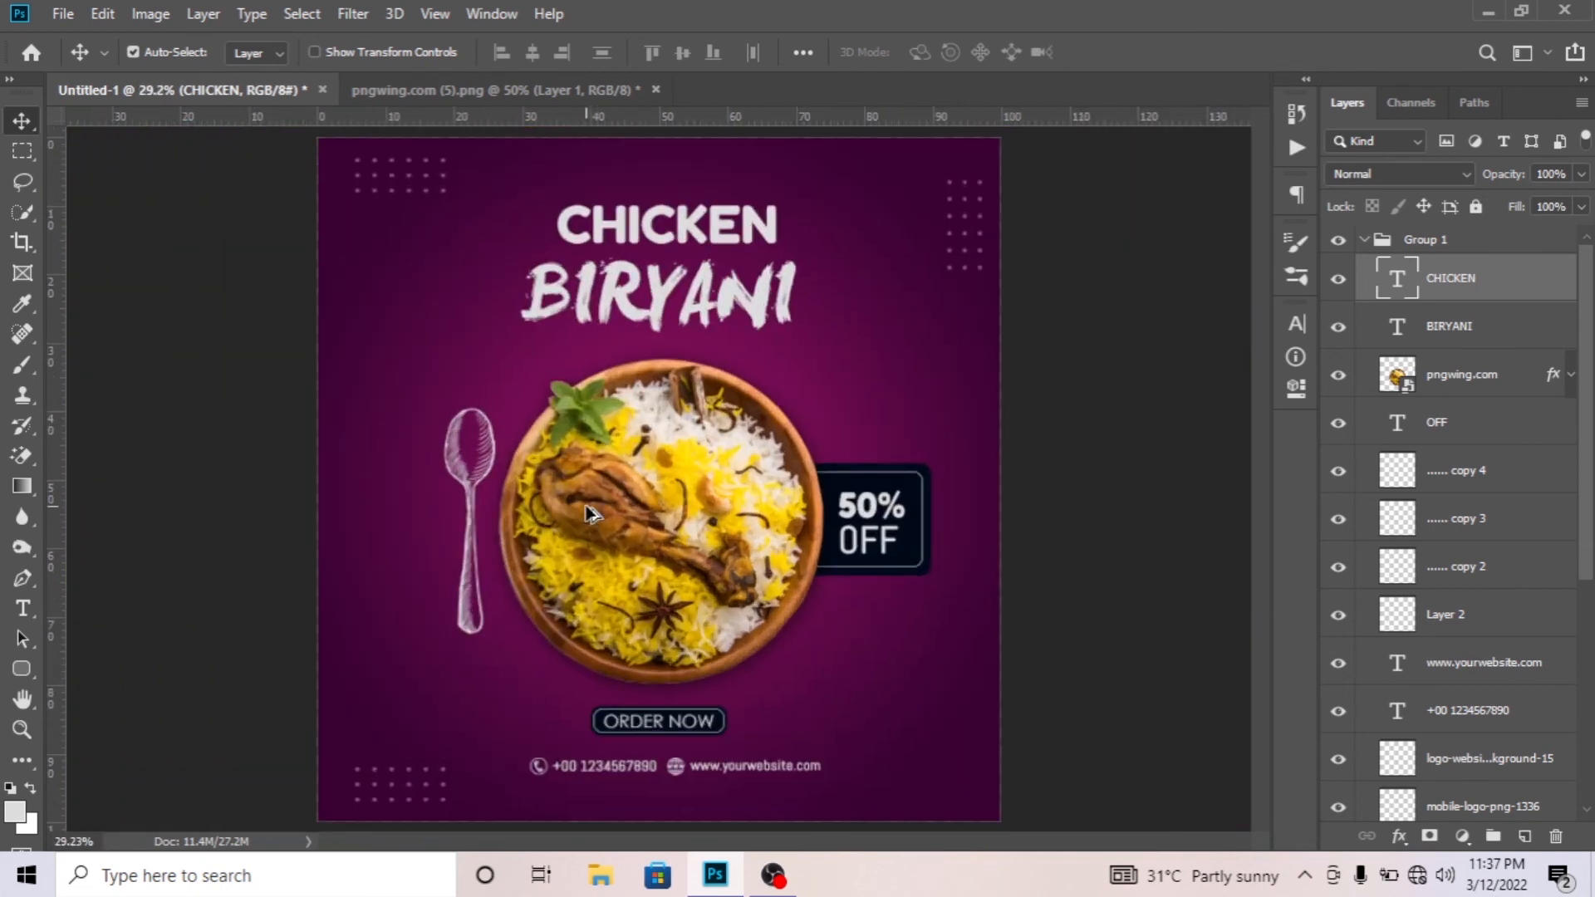
click(615, 532)
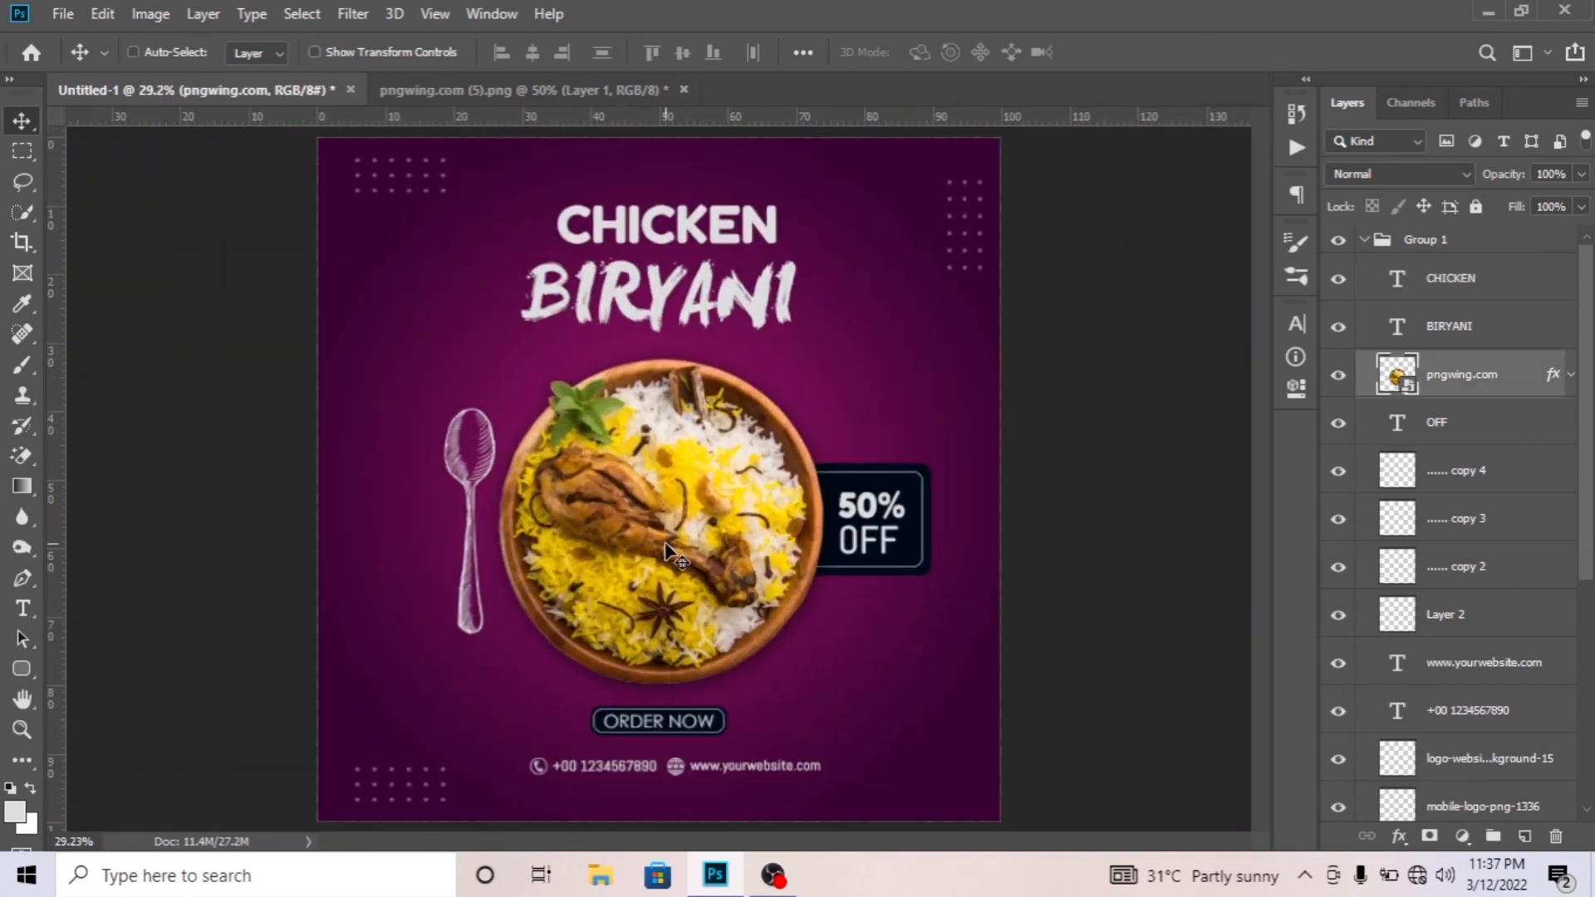
key(ctrl+l)
drag(1228, 422, 1228, 424)
click(1453, 210)
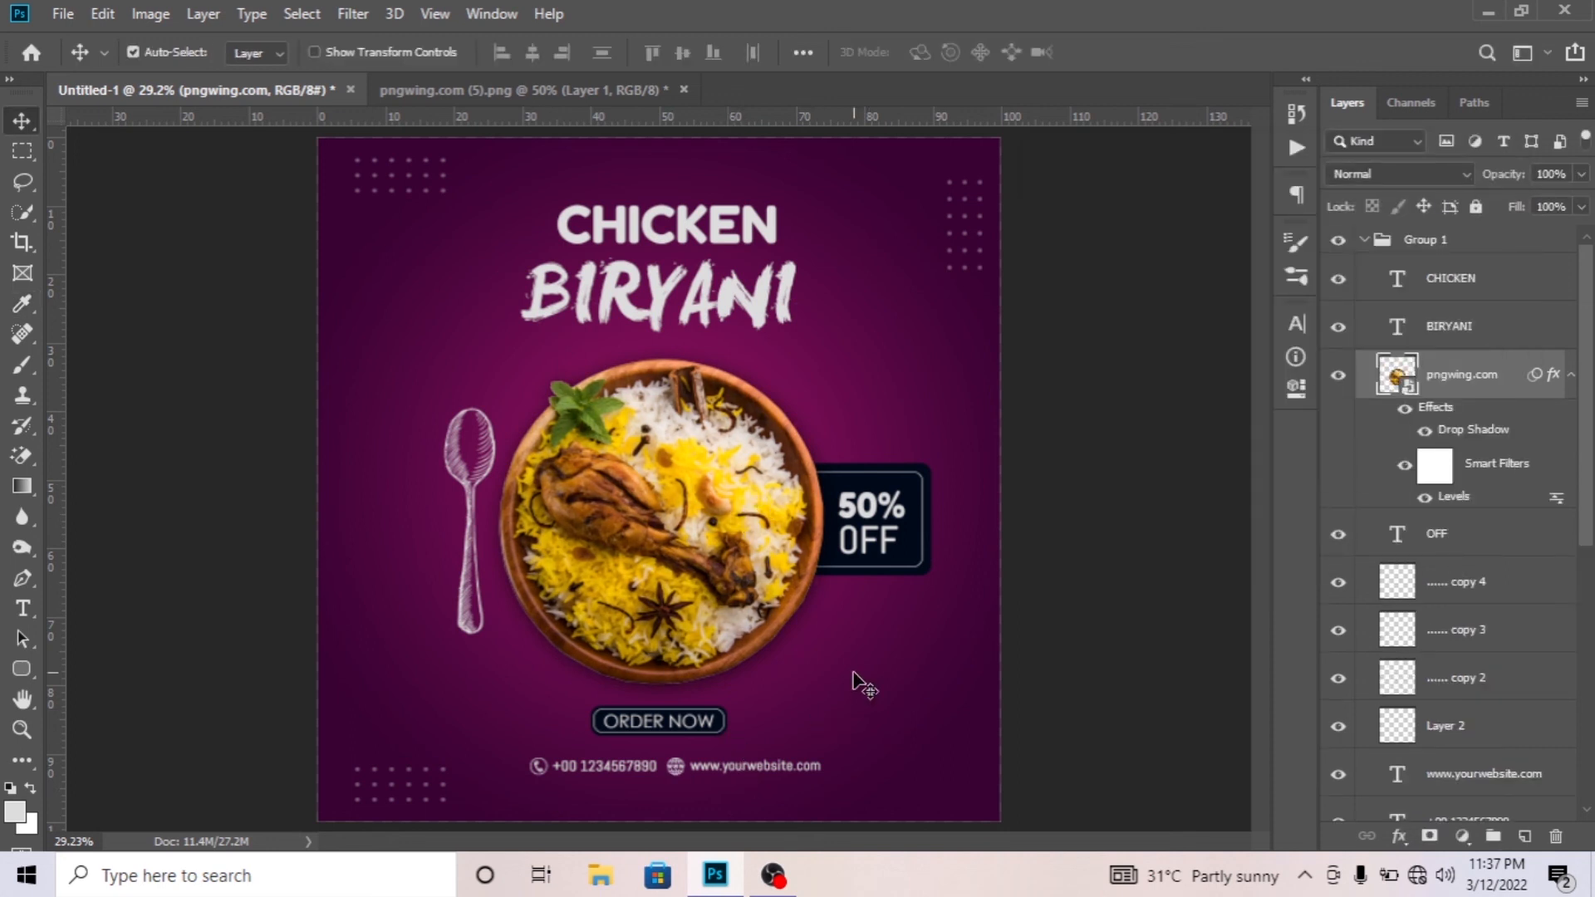
Collapse Group 1 in the layer stack to tidy the poster's layers.
scroll(852, 672, down, 1)
click(1366, 240)
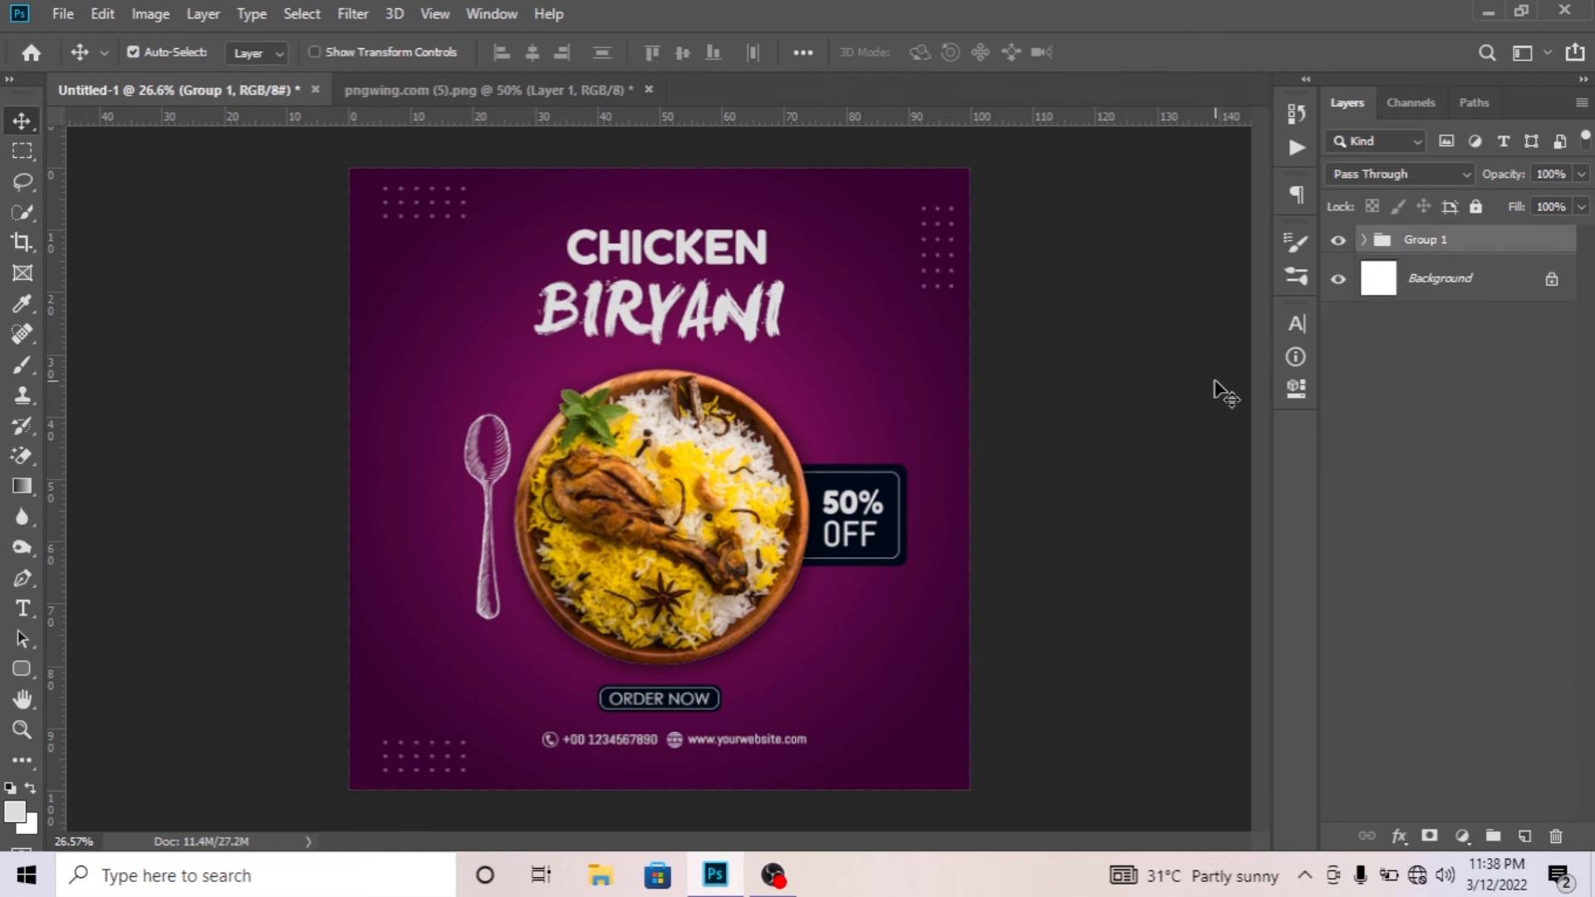